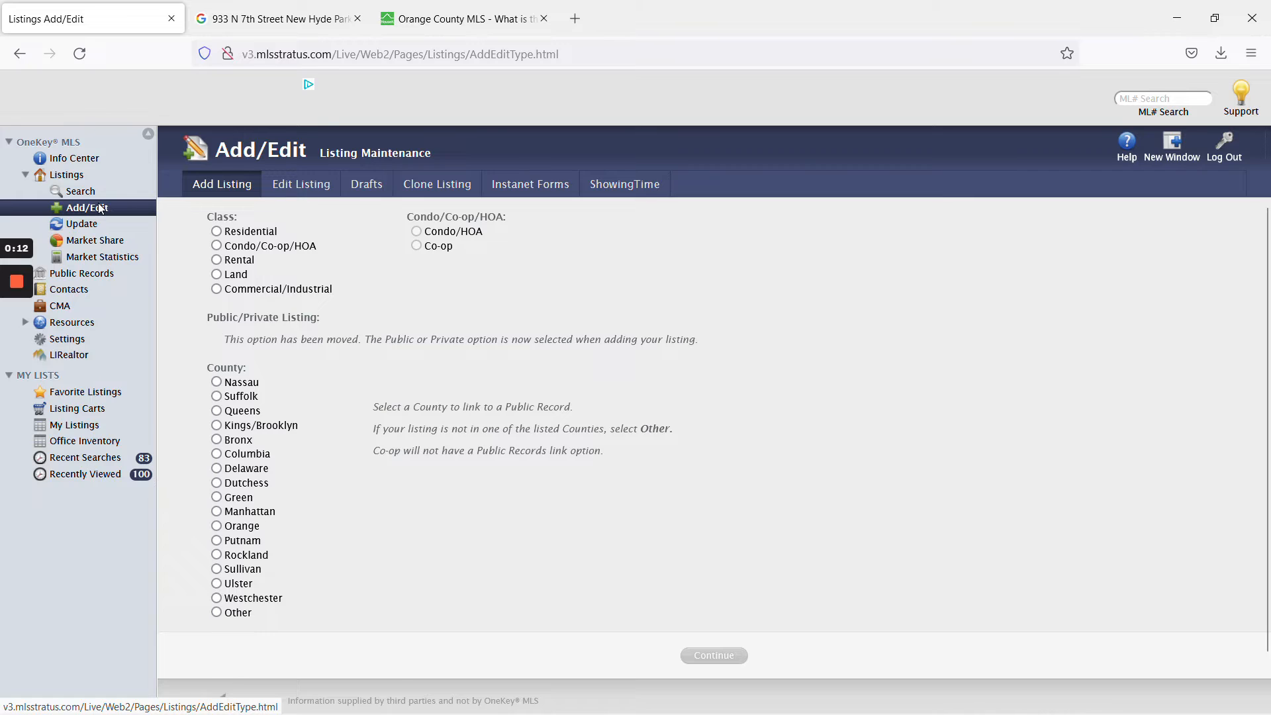
# Bring the browser window with the seller's Freshdesk listing-details ticket to the front.
pyautogui.moveTo(18, 286)
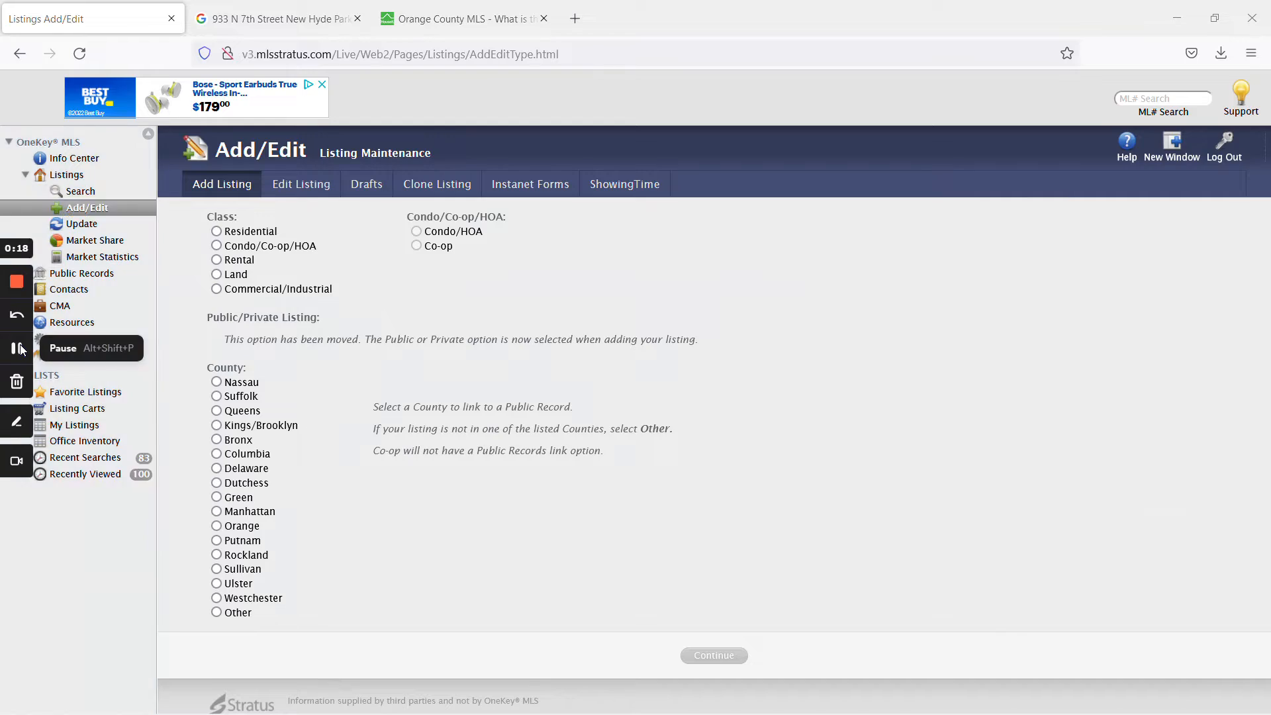
pyautogui.click(20, 349)
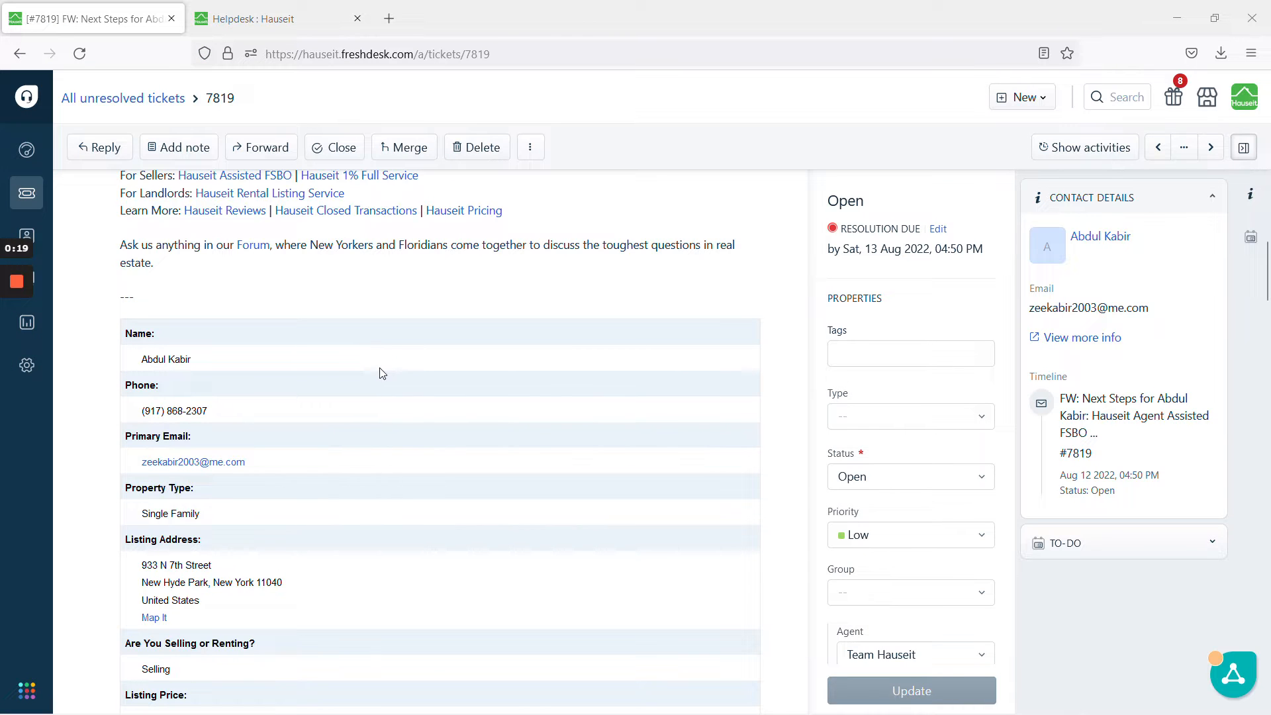
# Scroll the ticket and open the closed ticket about the signed Hauseit Flat Fee Listing Agreement (NY).
pyautogui.scroll(-3, 382, 373)
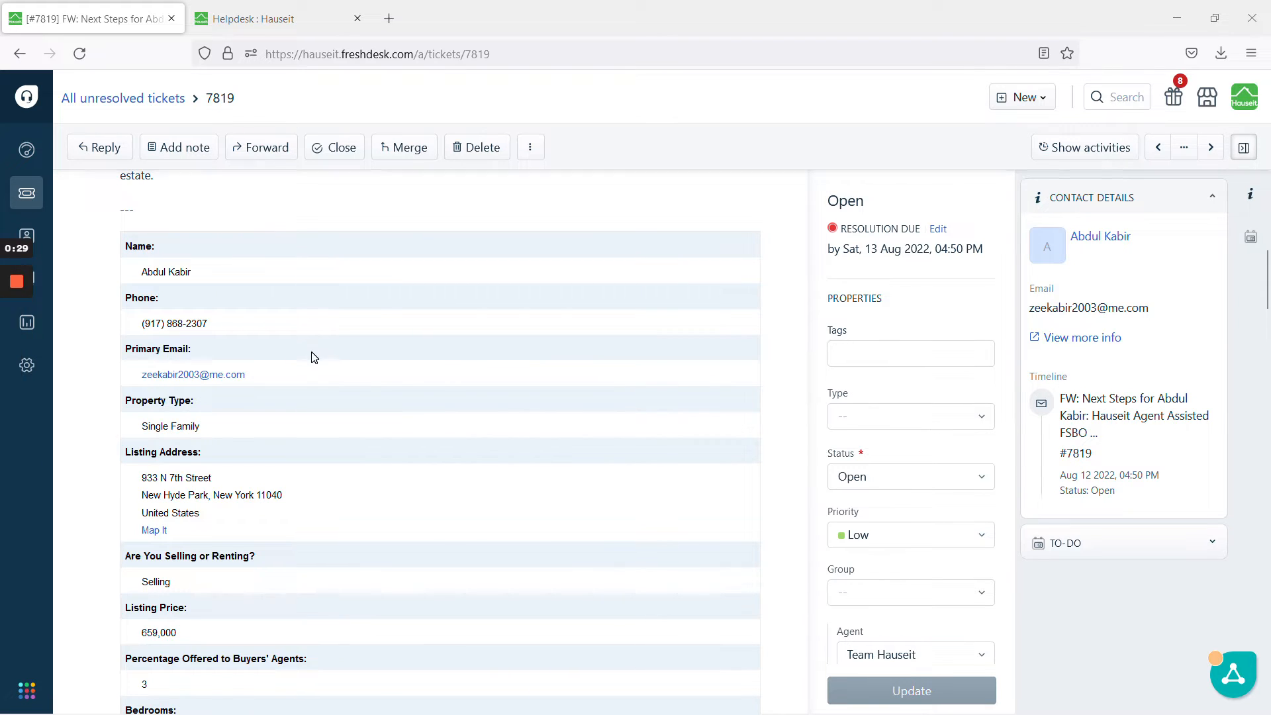
pyautogui.scroll(-3, 314, 358)
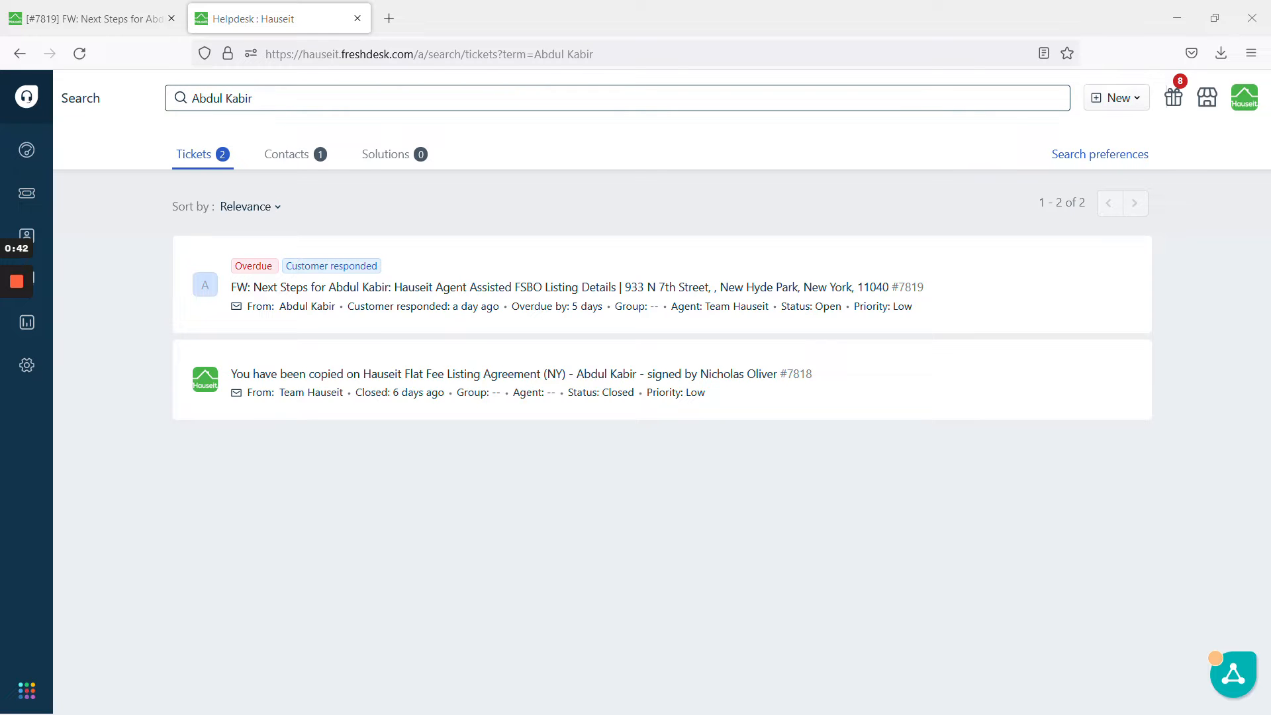
pyautogui.click(406, 377)
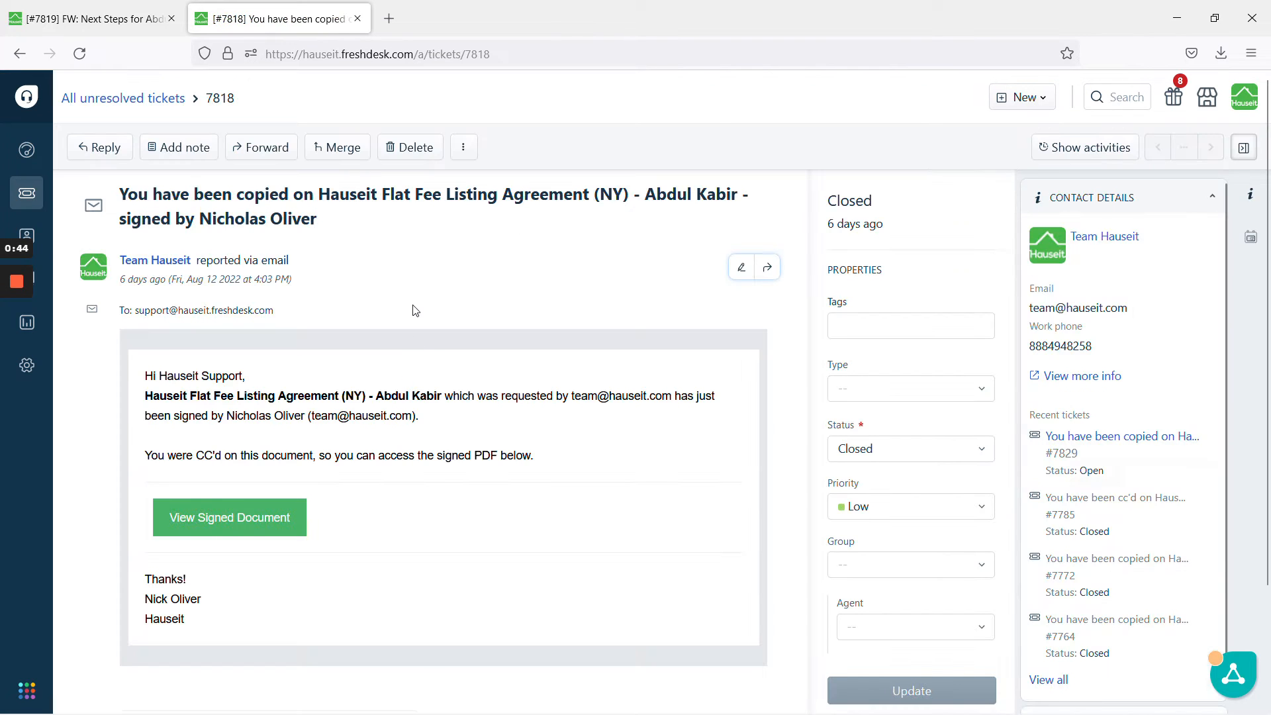
# Open the signed agreement and check the buyers' agent percentage of 3 in the ticket.
pyautogui.click(240, 514)
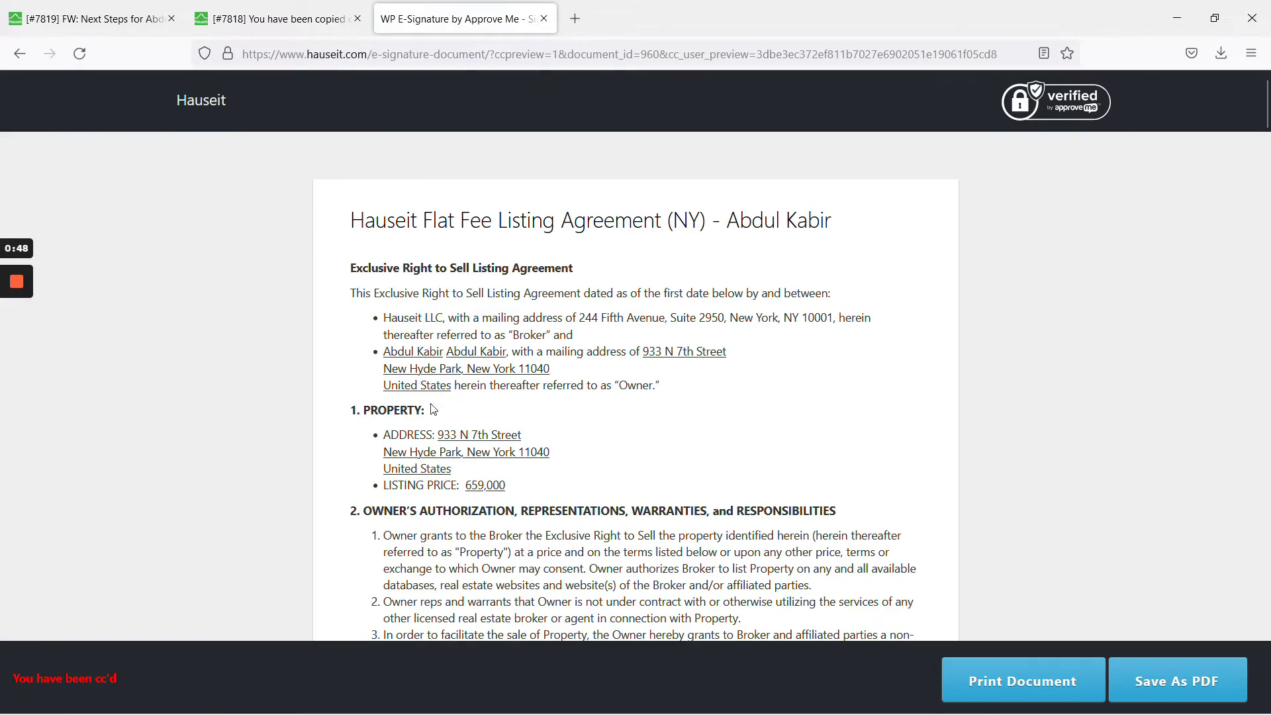
pyautogui.scroll(-20, 501, 472)
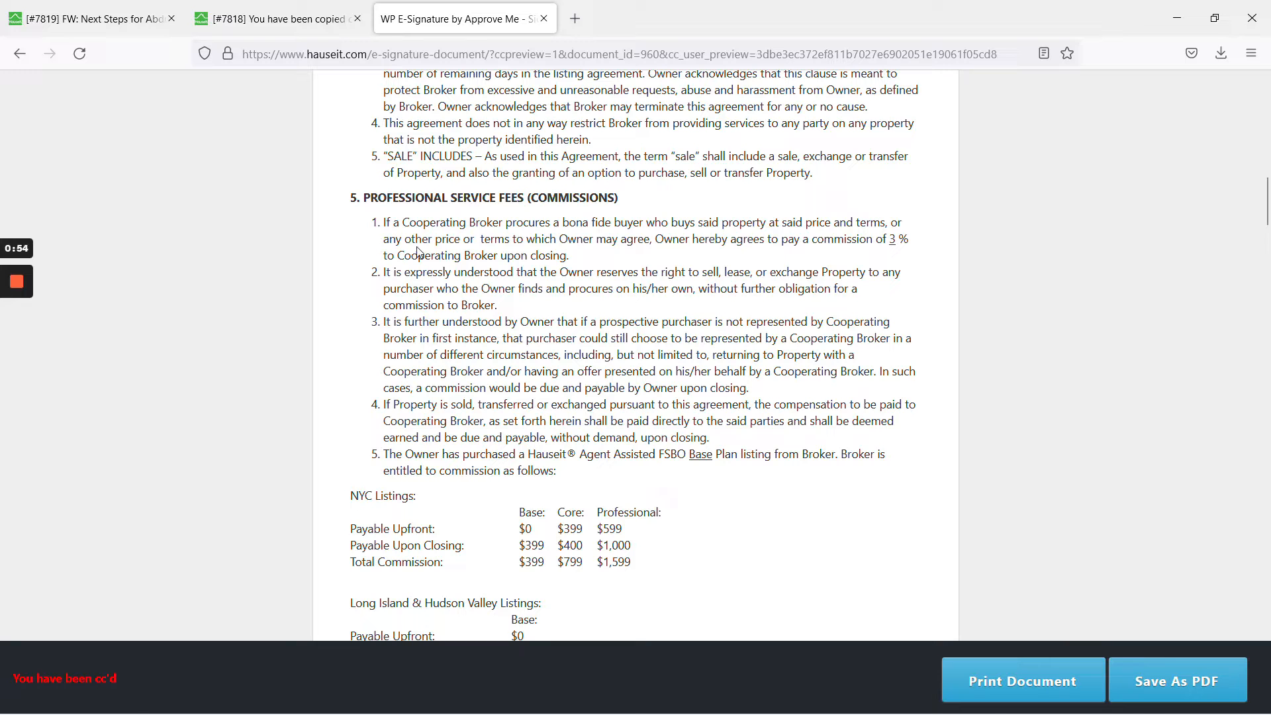
pyautogui.click(93, 19)
pyautogui.scroll(-4, 361, 490)
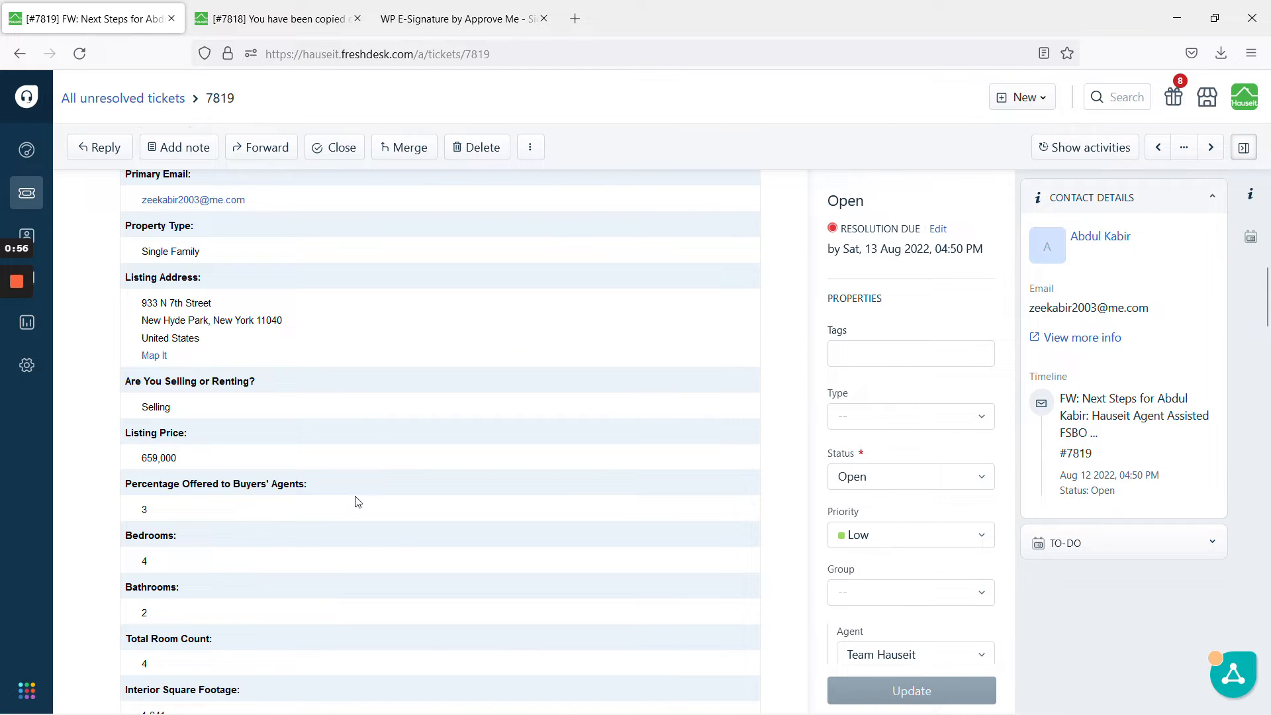
pyautogui.doubleClick(141, 509)
# Review the signed agreement down to the signatures, then return to the seller's ticket.
pyautogui.click(457, 19)
pyautogui.scroll(-10, 1224, 407)
pyautogui.scroll(-20, 1224, 406)
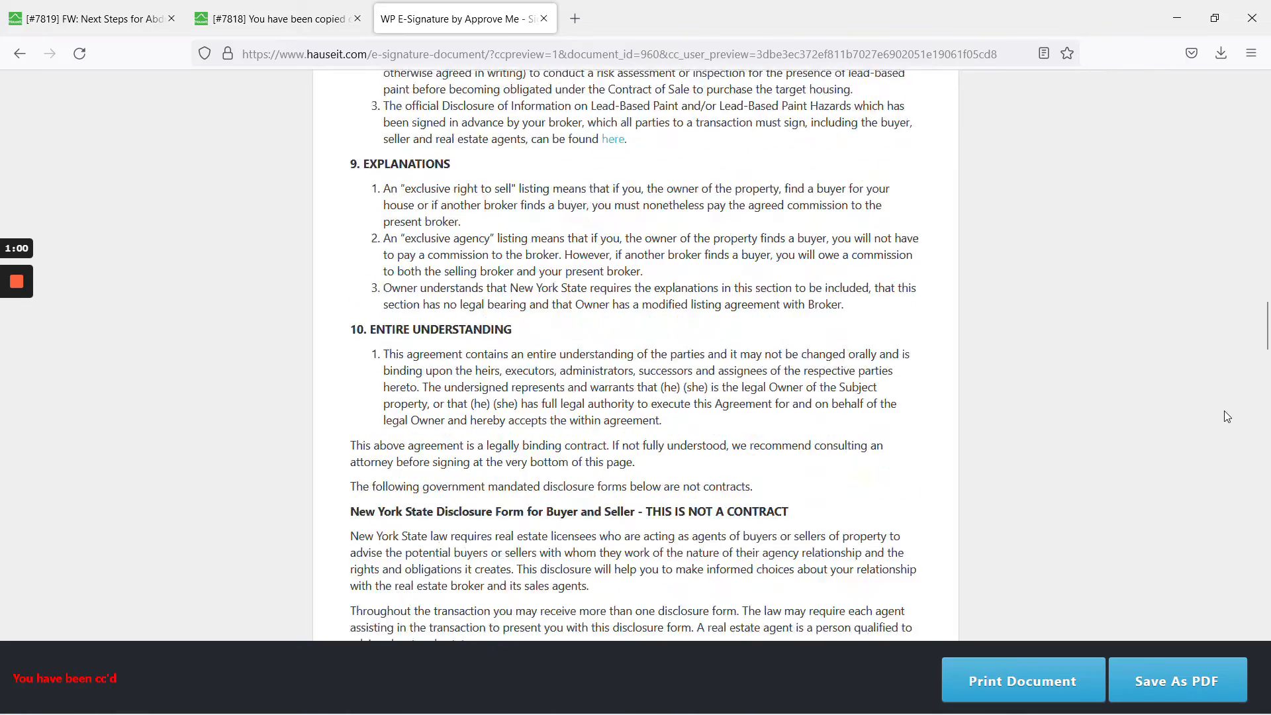
pyautogui.scroll(-20, 1232, 425)
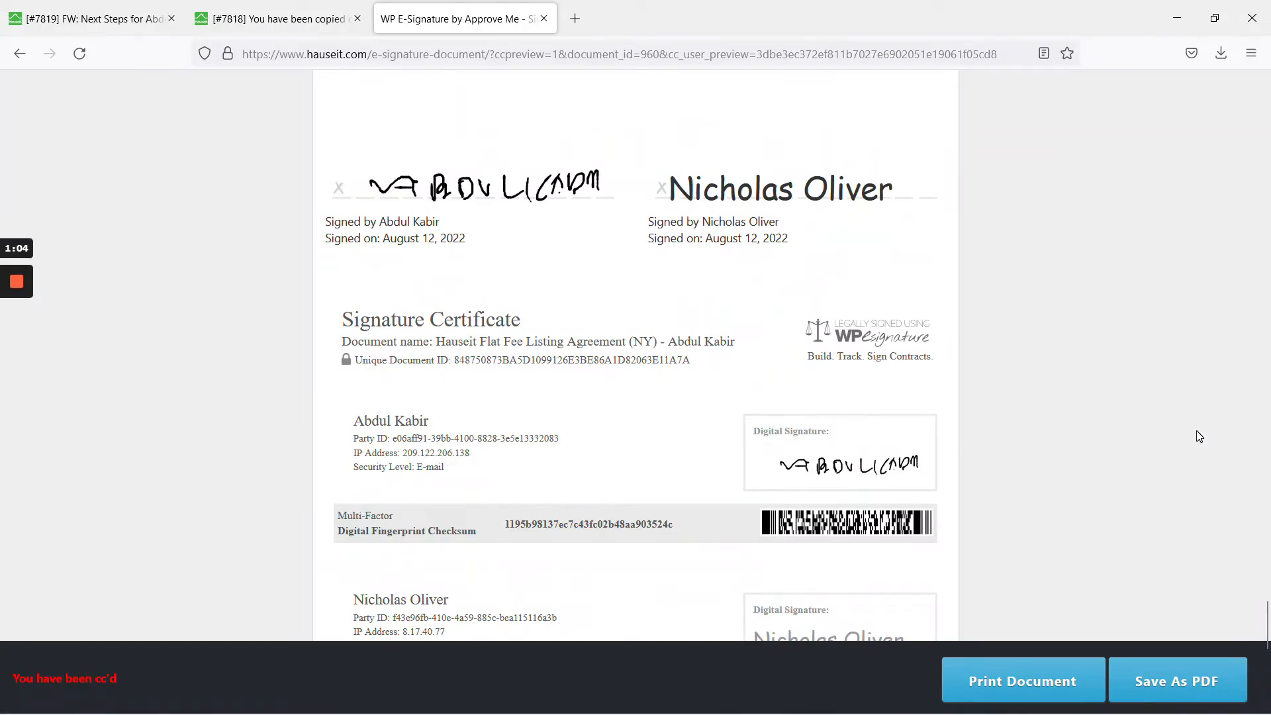
pyautogui.scroll(4, 951, 437)
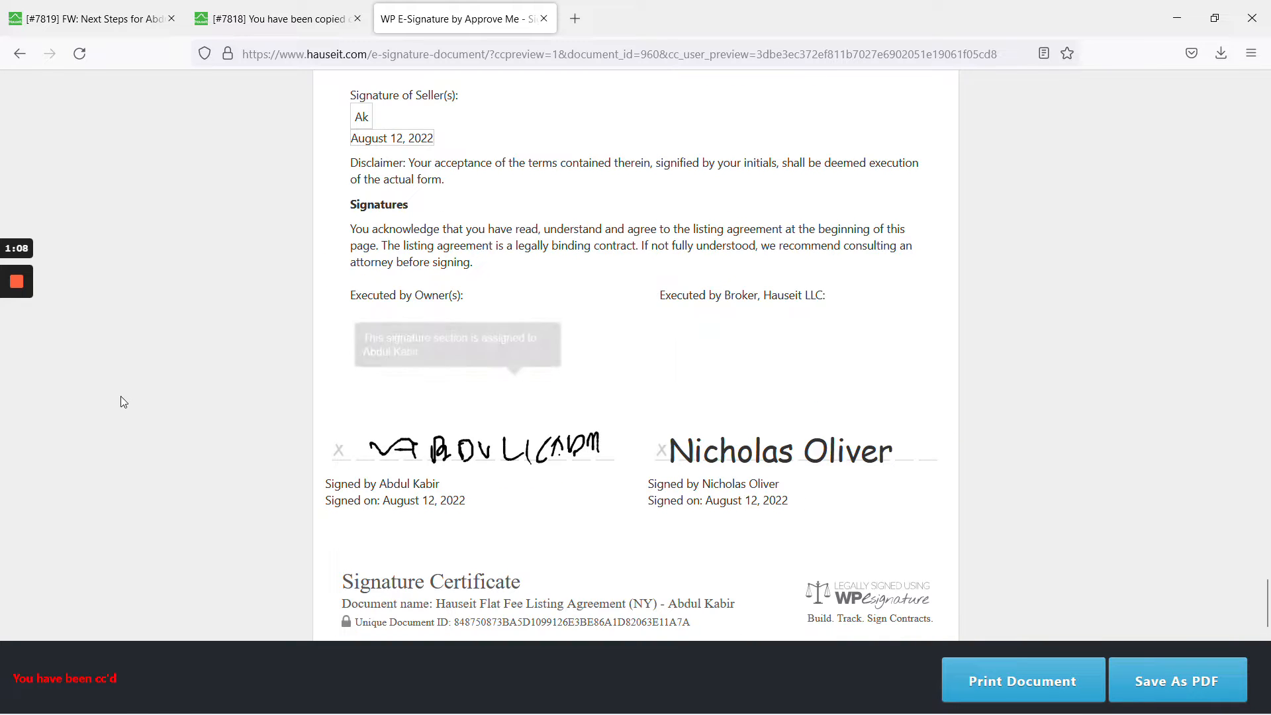
pyautogui.hotkey('ctrl', 'Tab')
pyautogui.click(13, 349)
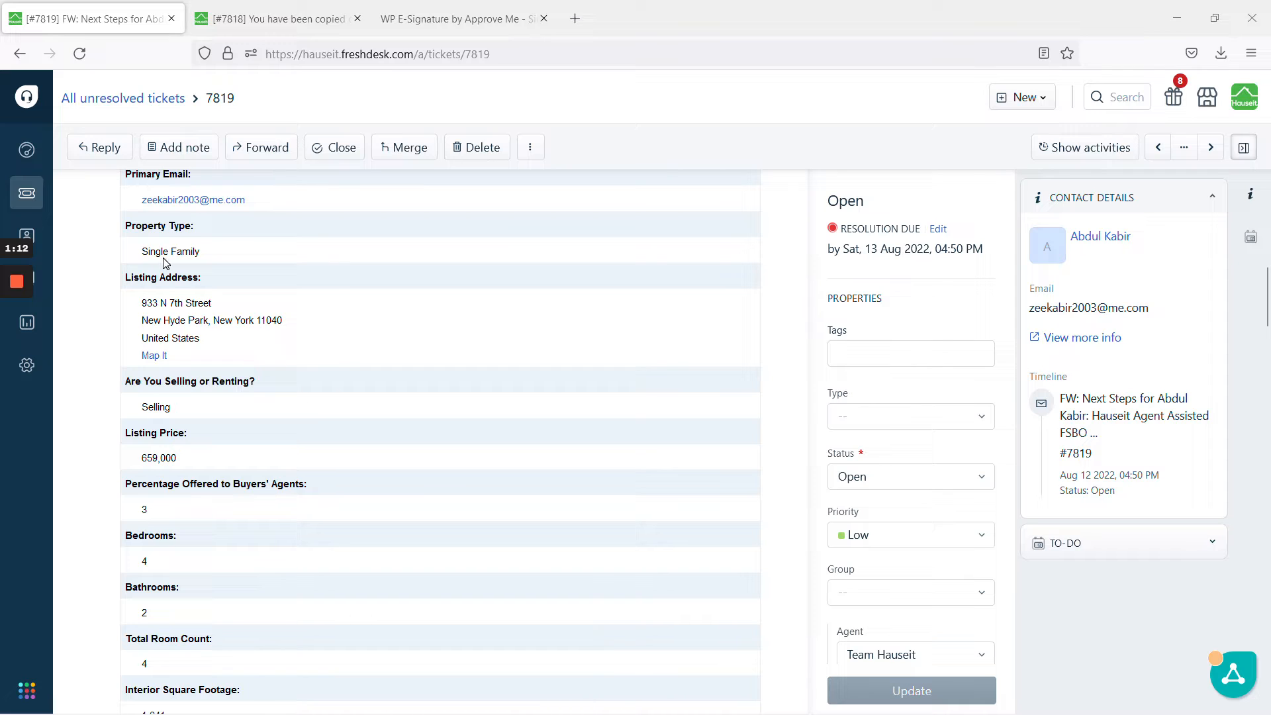
# Note the Single Family property type and town/state/ZIP line, then return to Stratus MLS.
pyautogui.moveTo(141, 251); pyautogui.dragTo(210, 249)
pyautogui.click(246, 265)
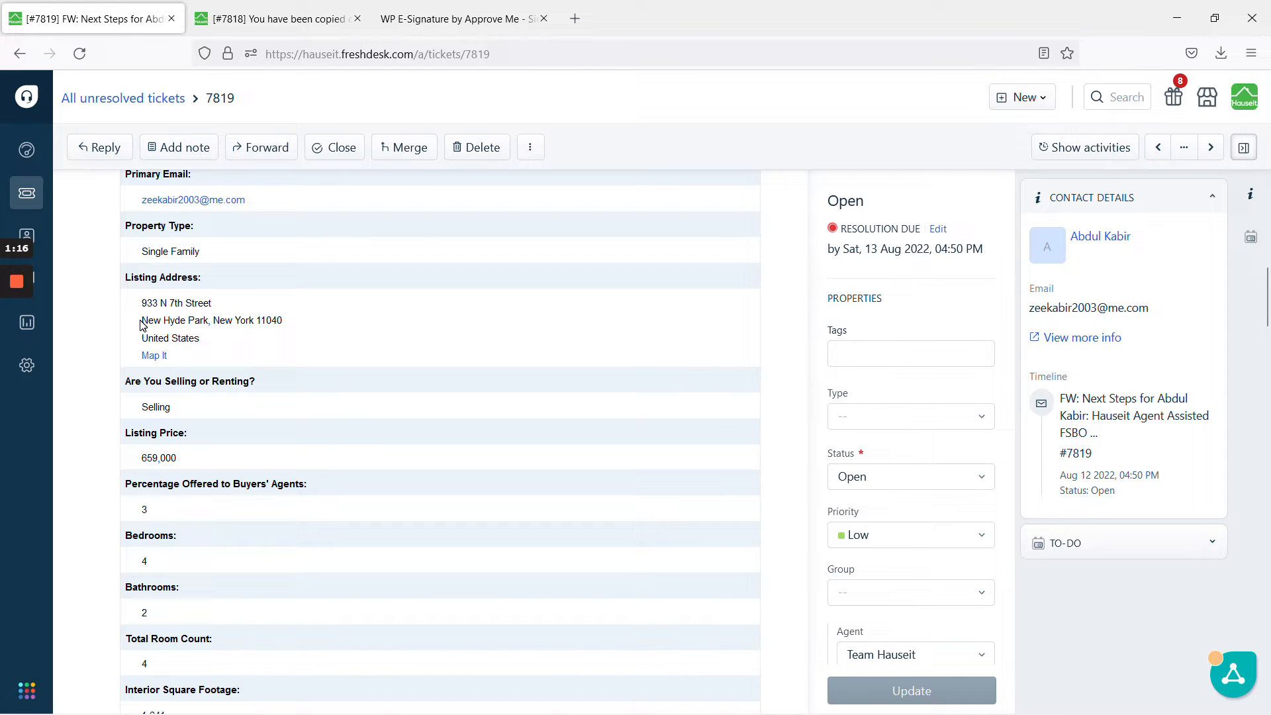
pyautogui.moveTo(147, 320); pyautogui.dragTo(278, 320)
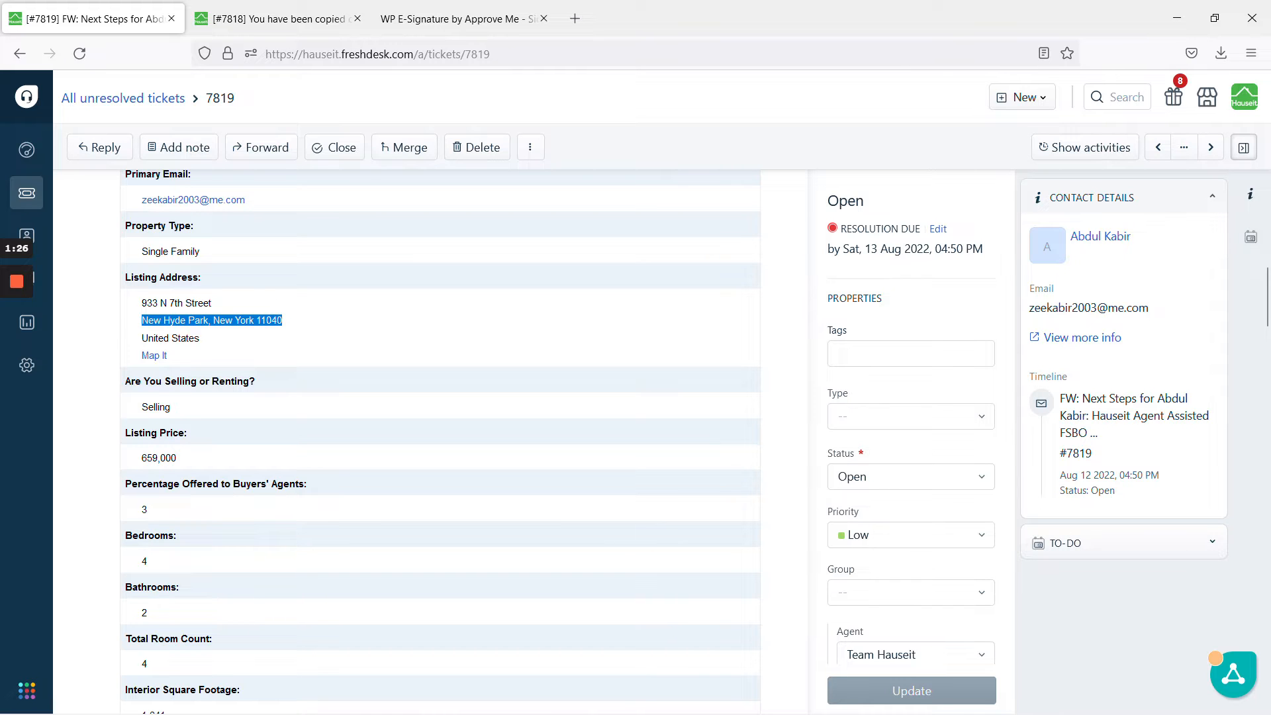
pyautogui.hotkey('alt', 'Tab')
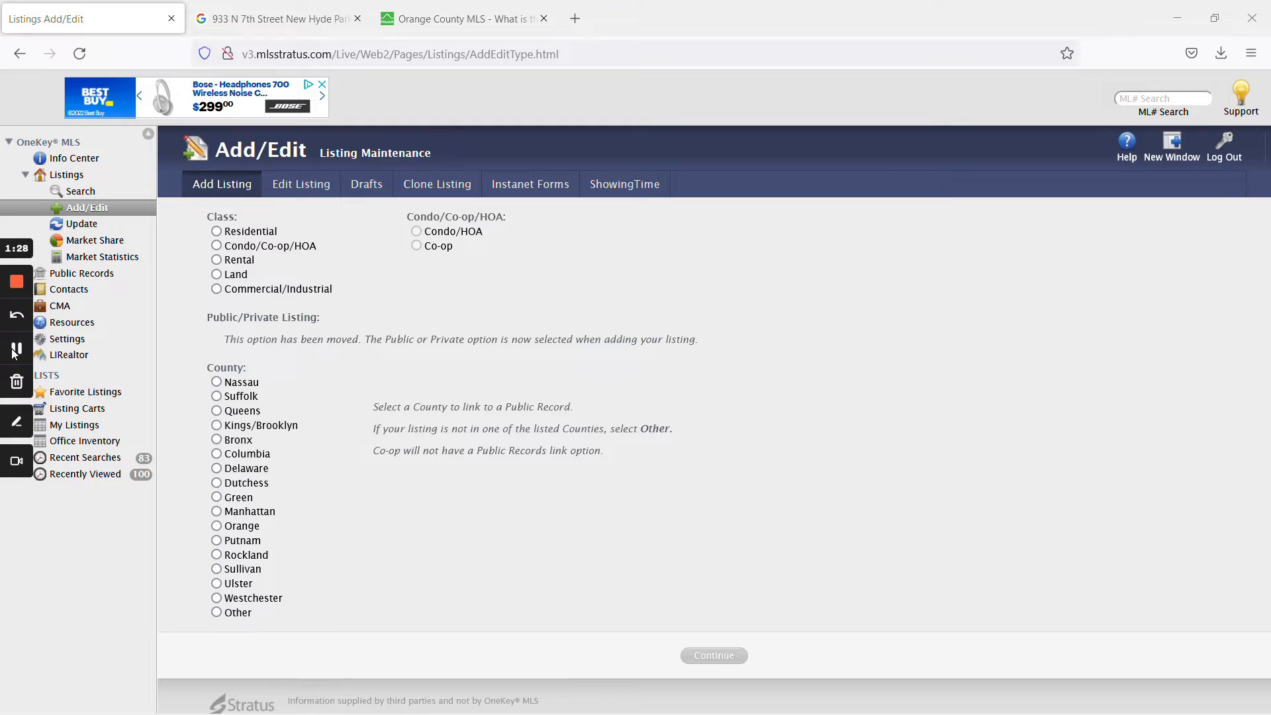
# Start a Residential listing in Nassau County and dismiss the Link to Public Record prompt.
pyautogui.click(219, 232)
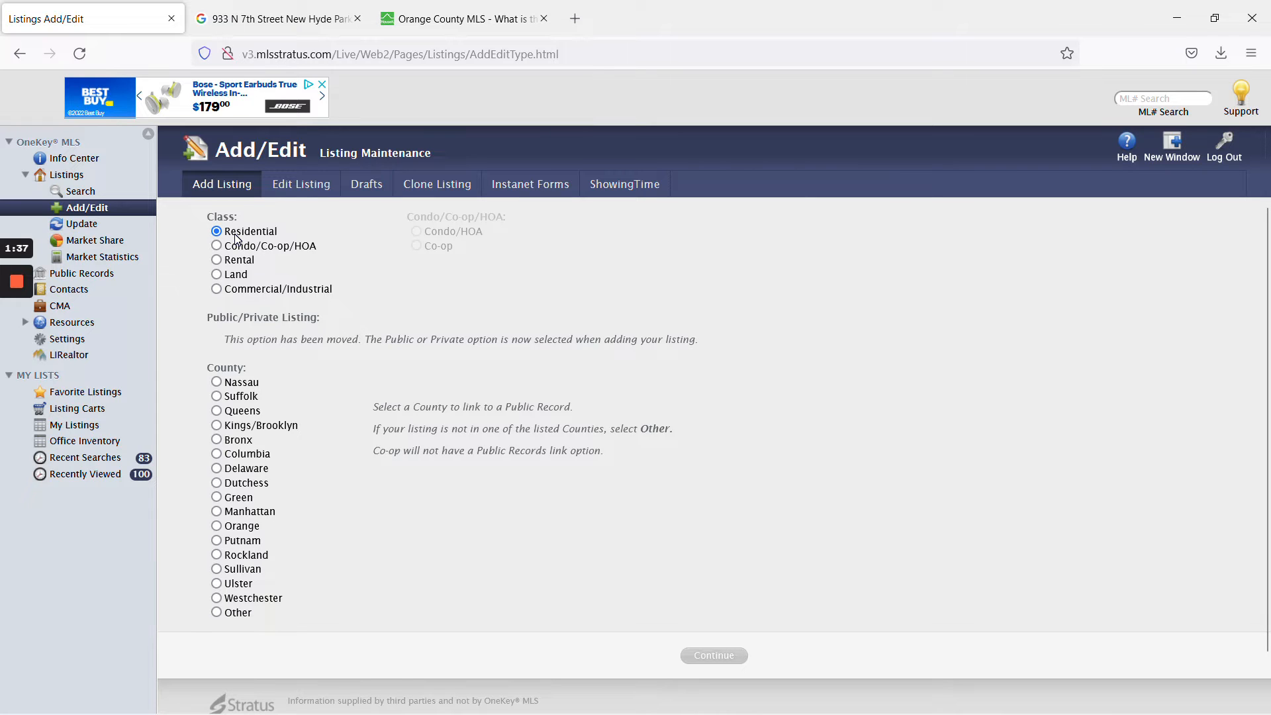
pyautogui.click(255, 384)
pyautogui.click(714, 656)
pyautogui.click(645, 444)
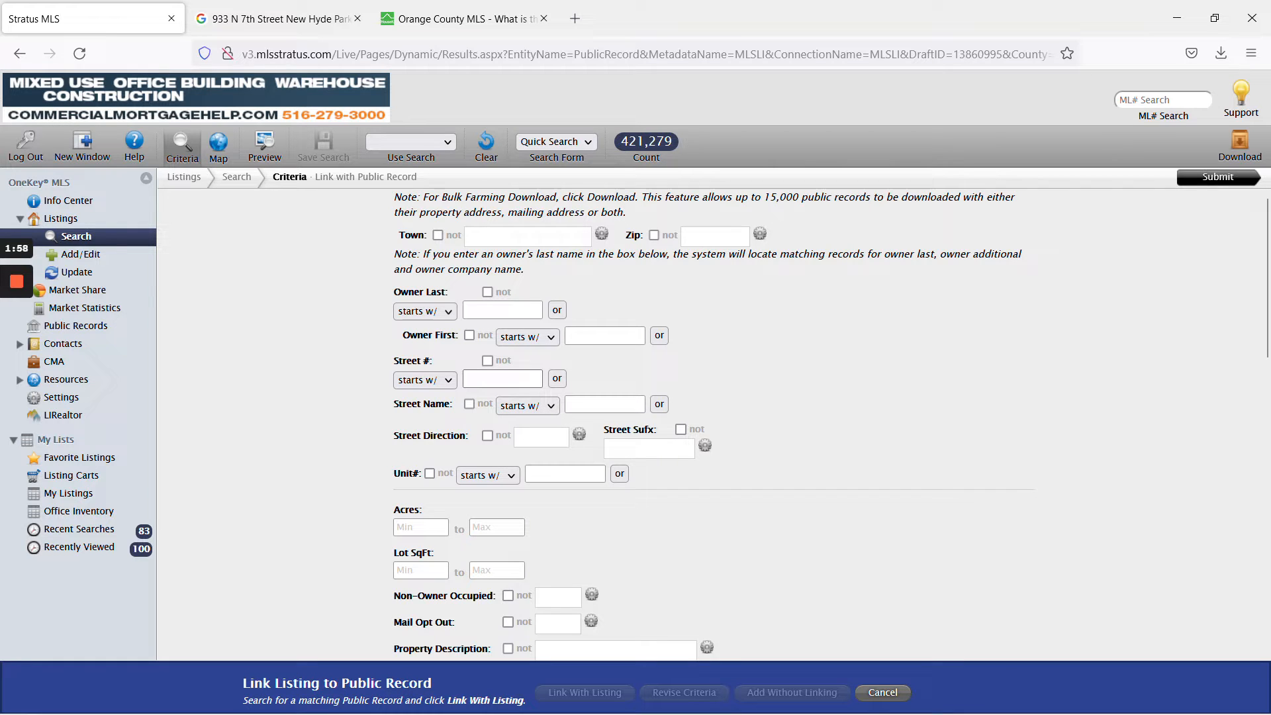
pyautogui.click(502, 379)
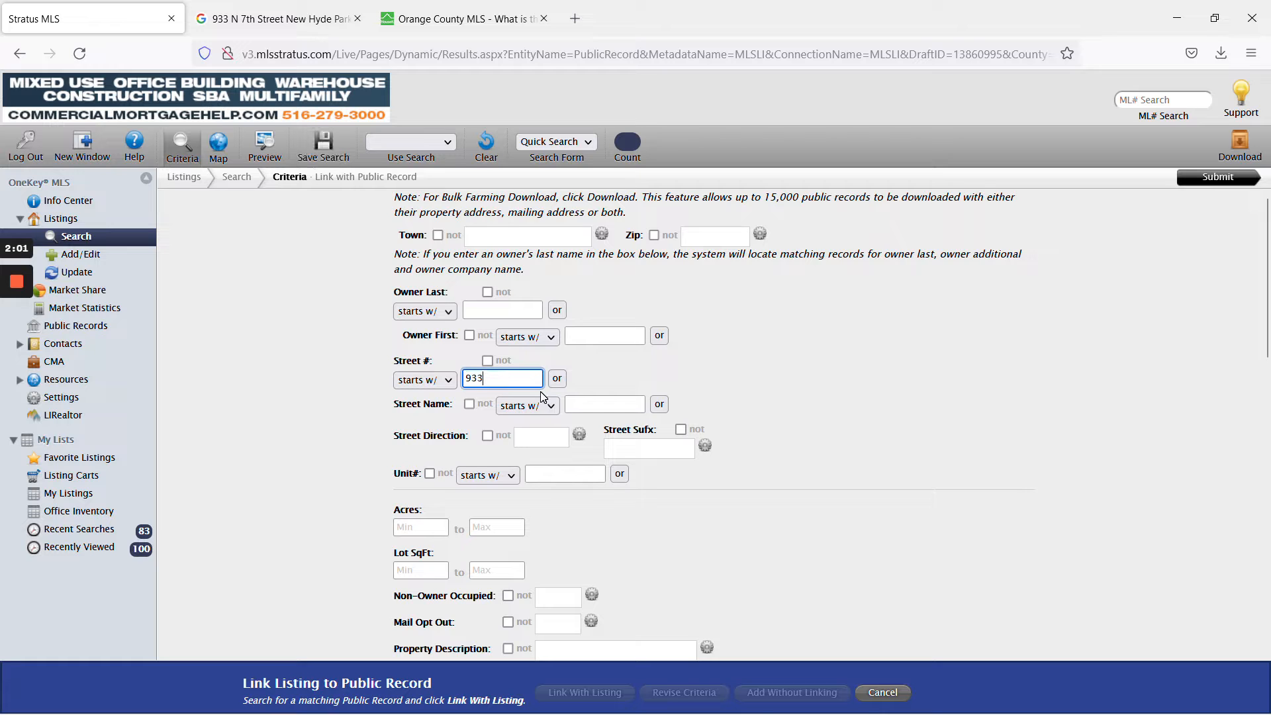
pyautogui.click(603, 404)
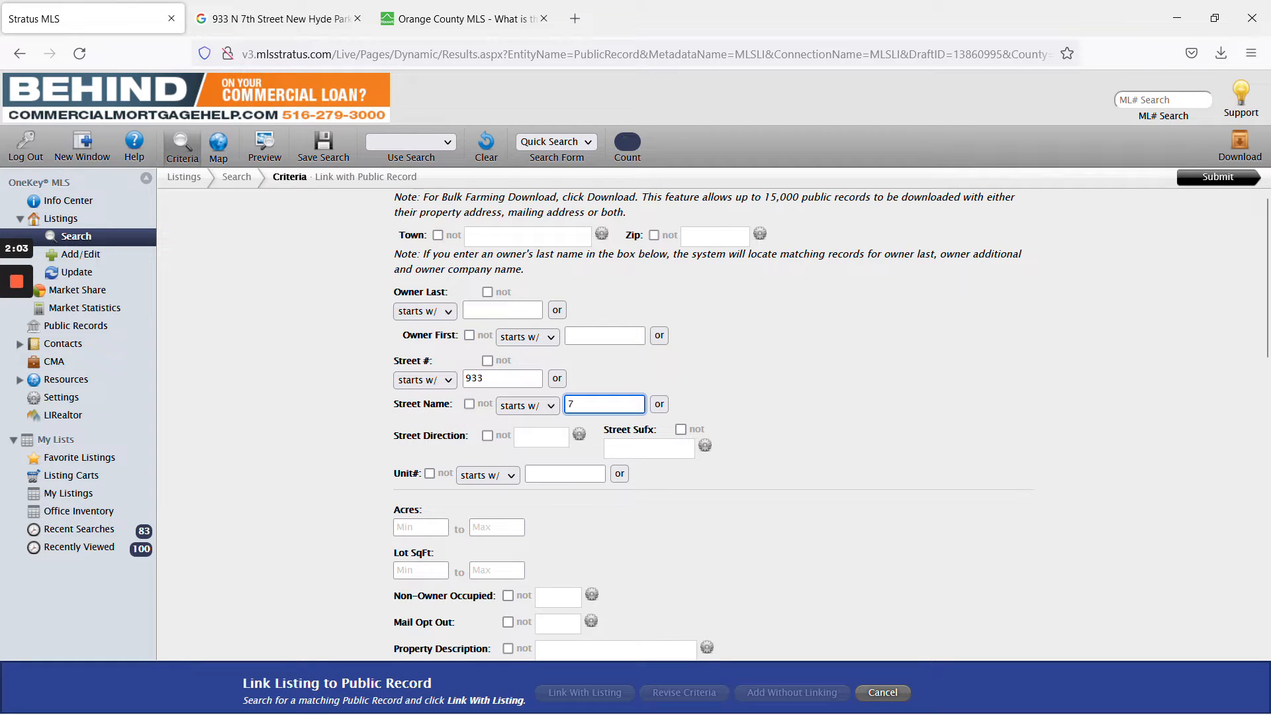
pyautogui.click(736, 406)
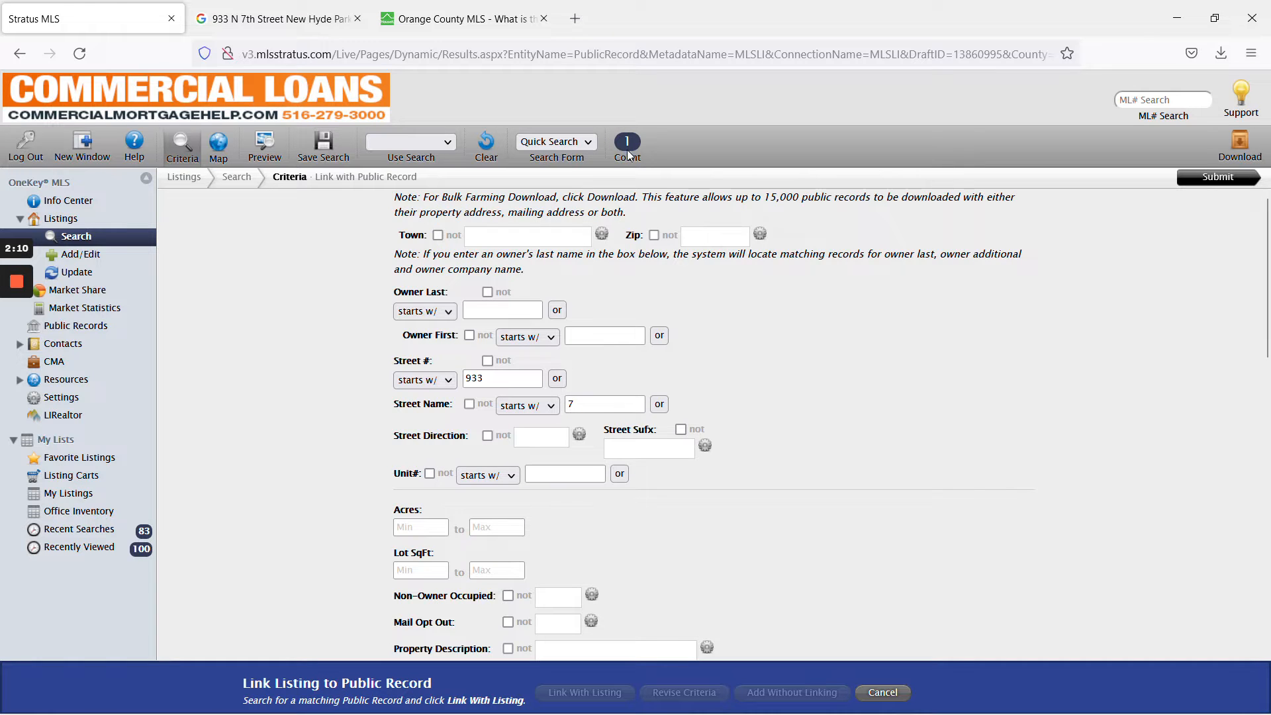
pyautogui.scroll(-6, 795, 569)
pyautogui.scroll(-5, 780, 595)
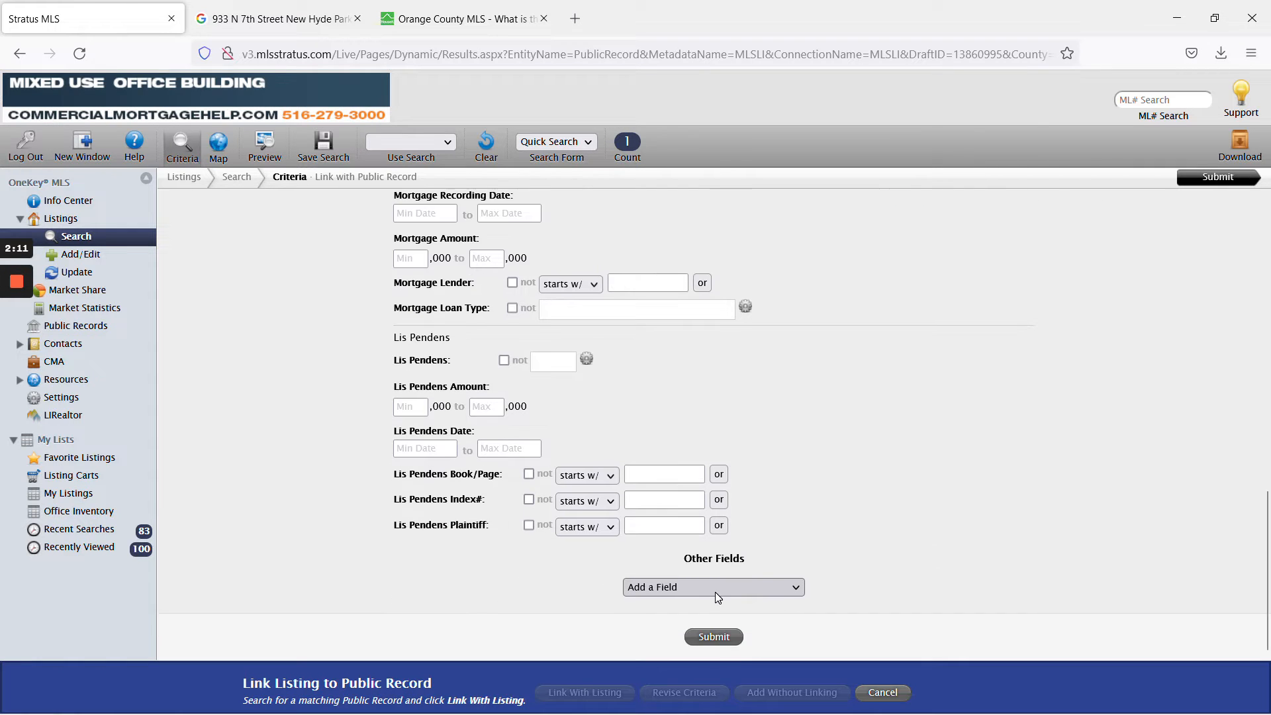
pyautogui.click(728, 637)
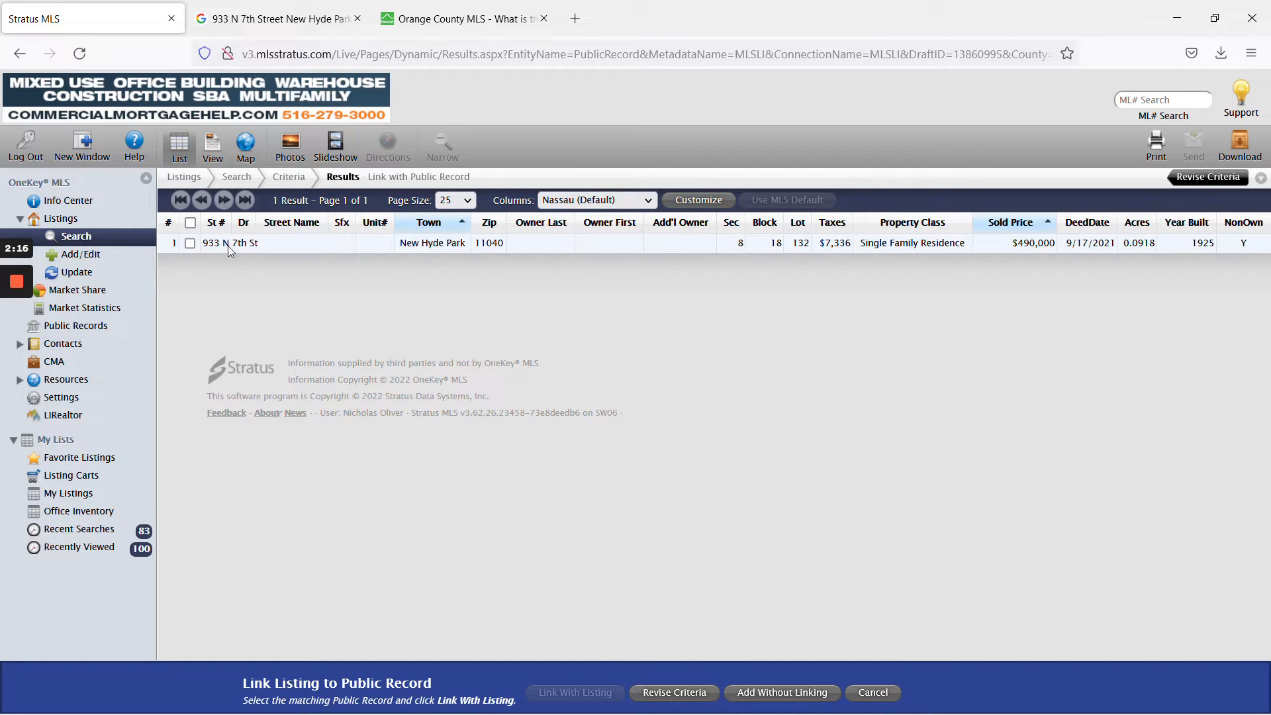
pyautogui.click(425, 243)
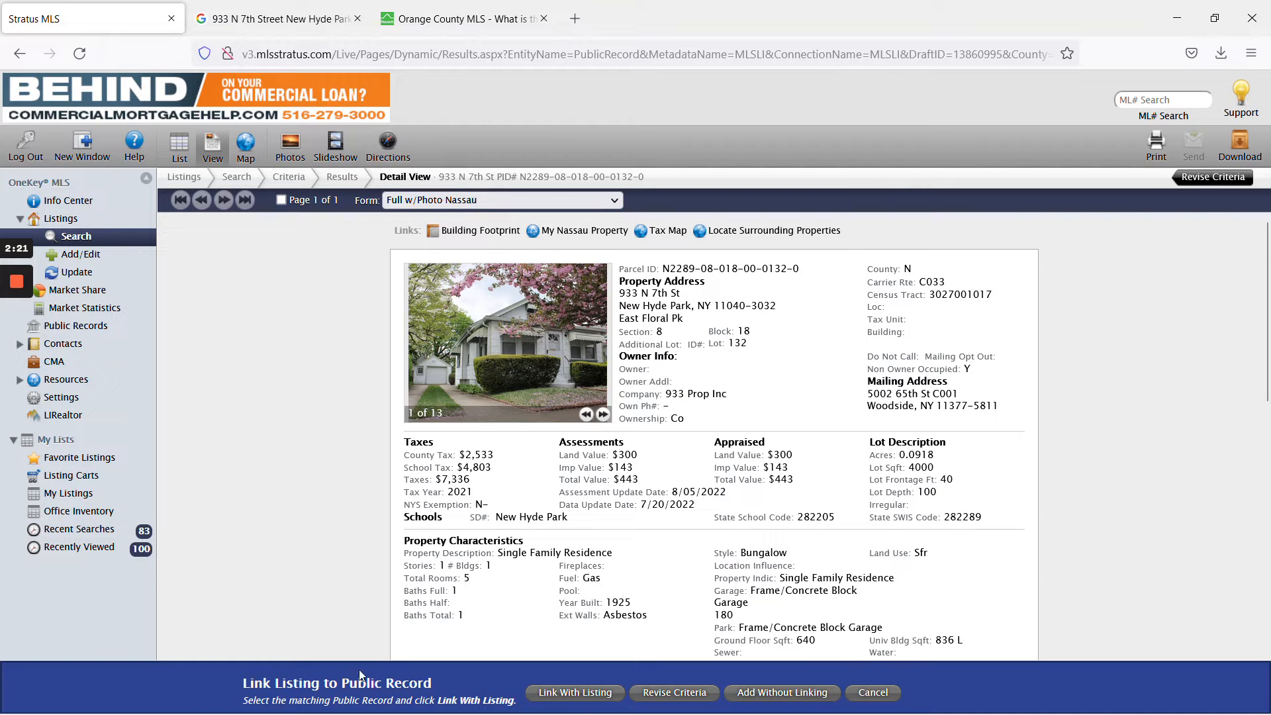
pyautogui.moveTo(17, 348)
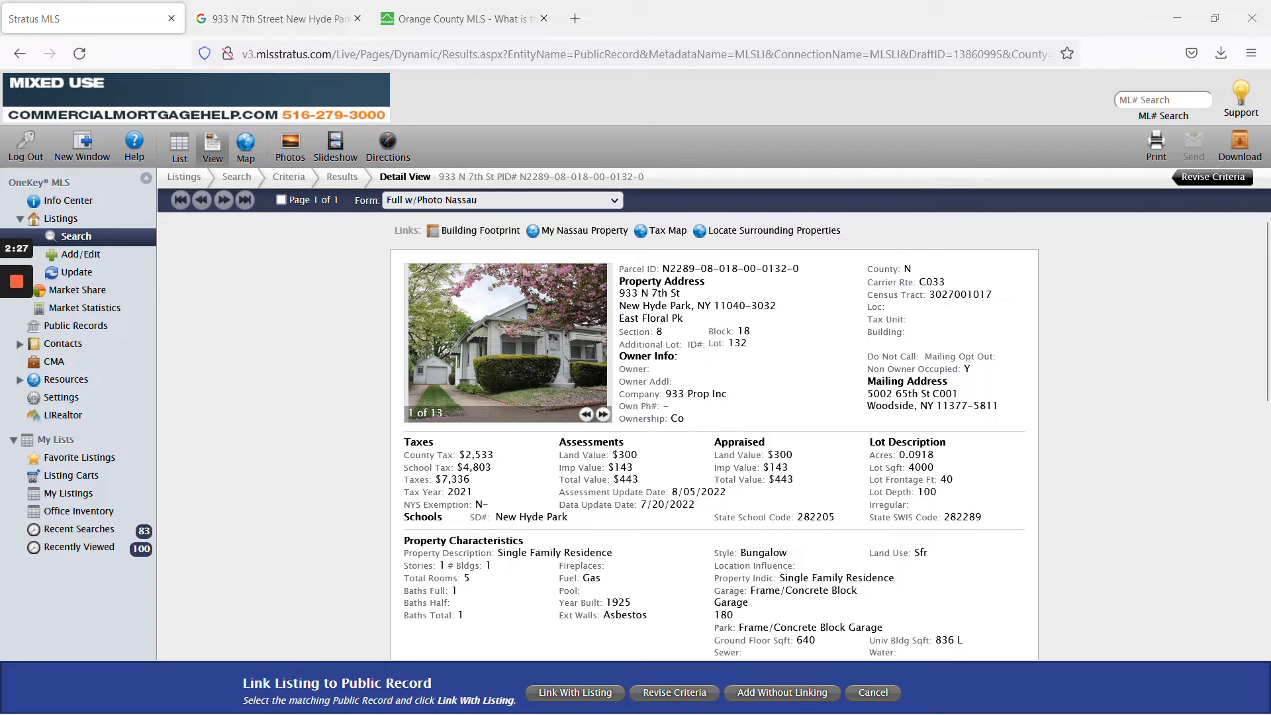
pyautogui.scroll(-2, 714, 430)
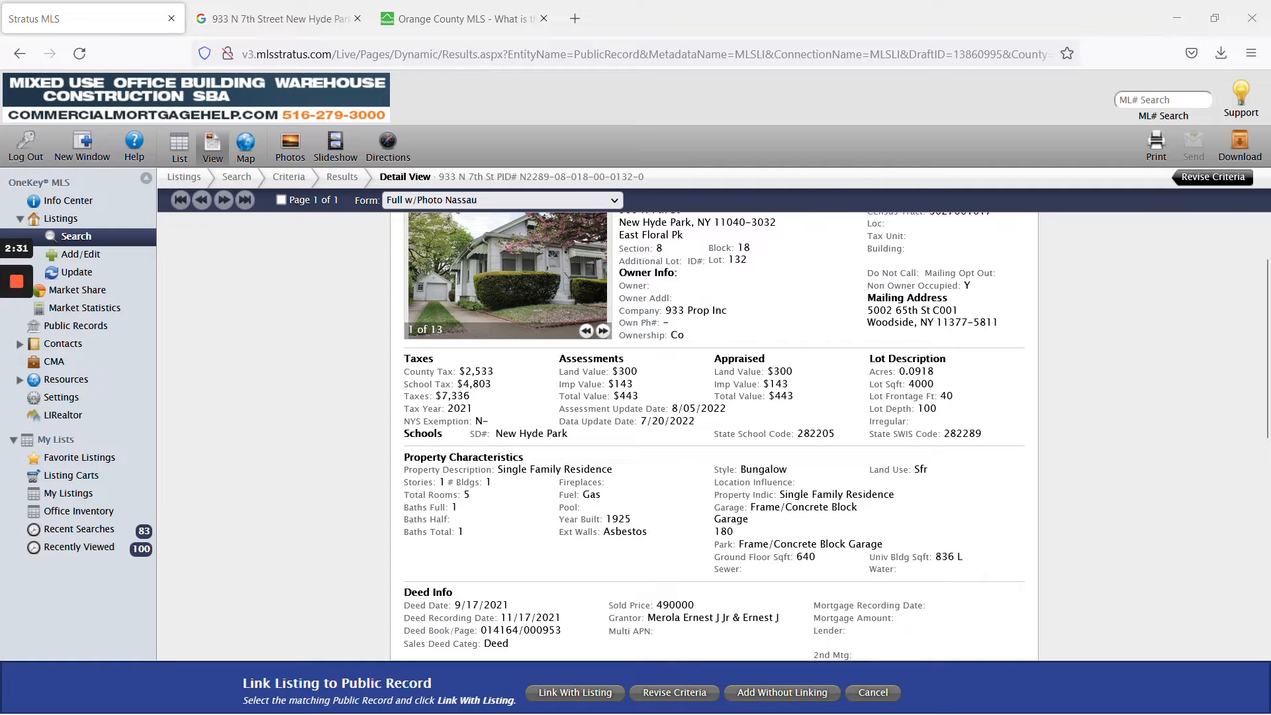
pyautogui.moveTo(405, 396); pyautogui.dragTo(476, 401)
pyautogui.click(492, 408)
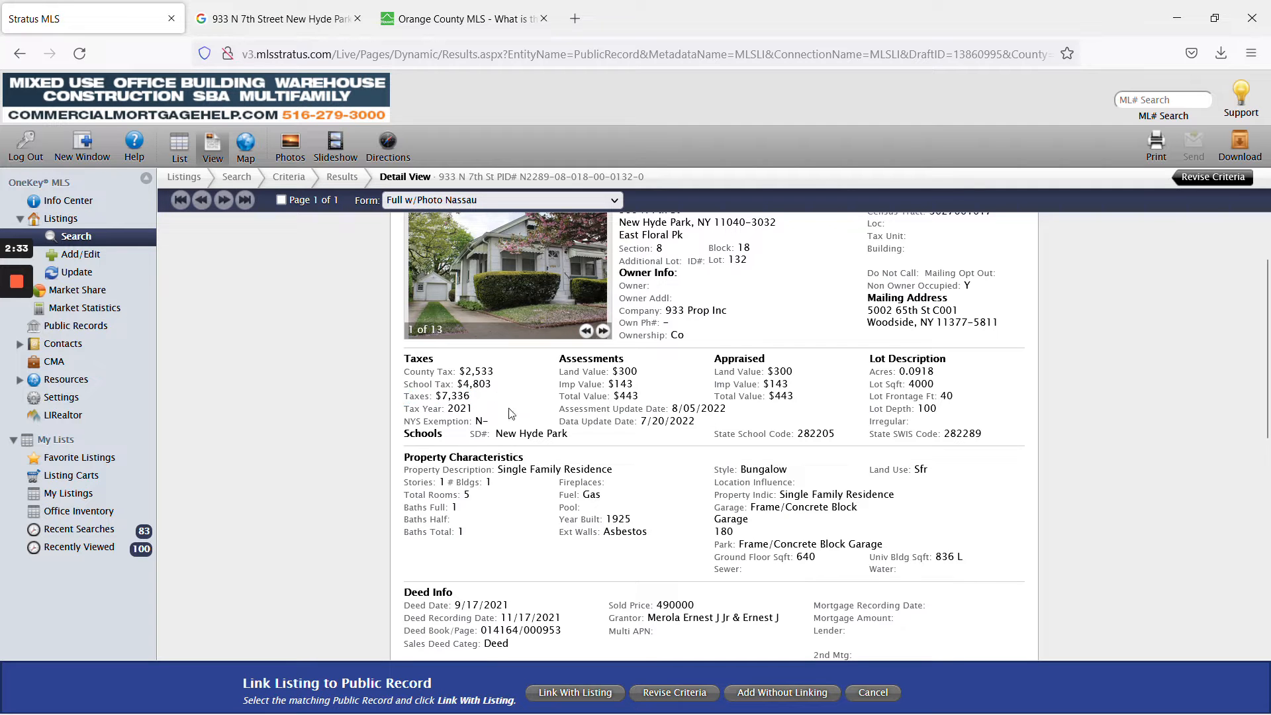
pyautogui.scroll(-6, 638, 442)
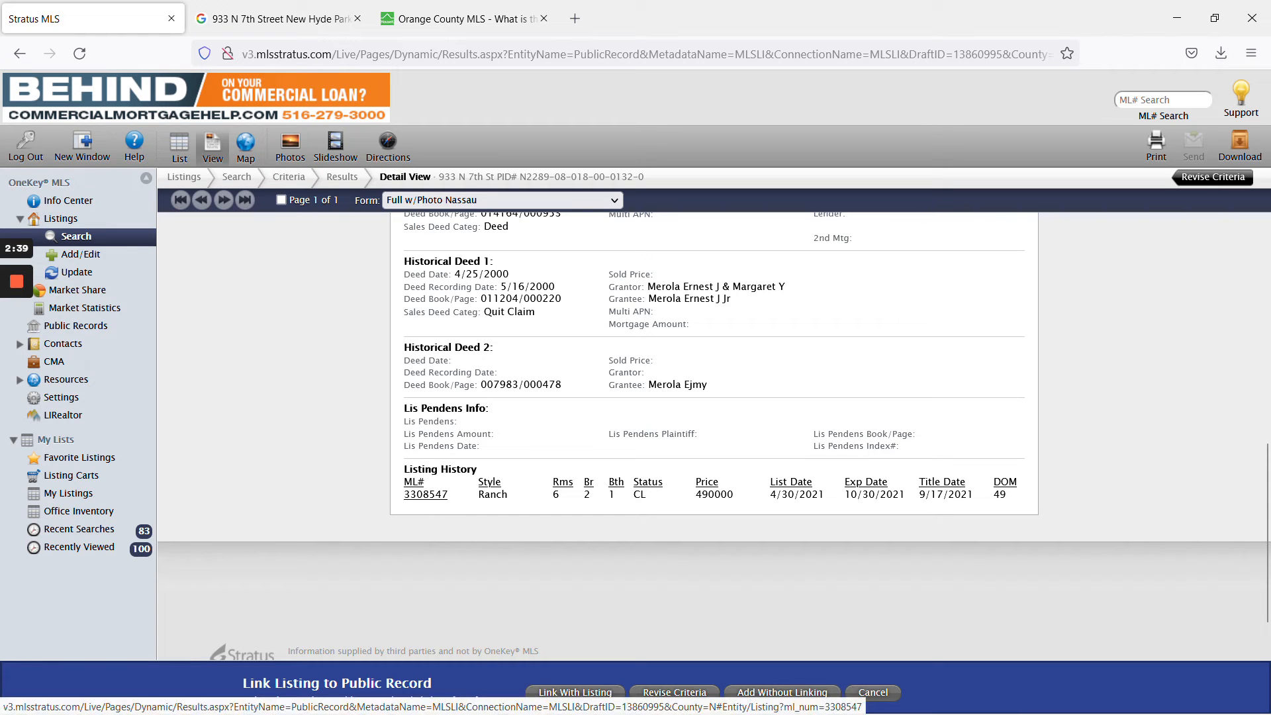
# Open the details of past listing 3308547 from the public record's listing history.
pyautogui.rightClick(424, 496)
pyautogui.click(526, 243)
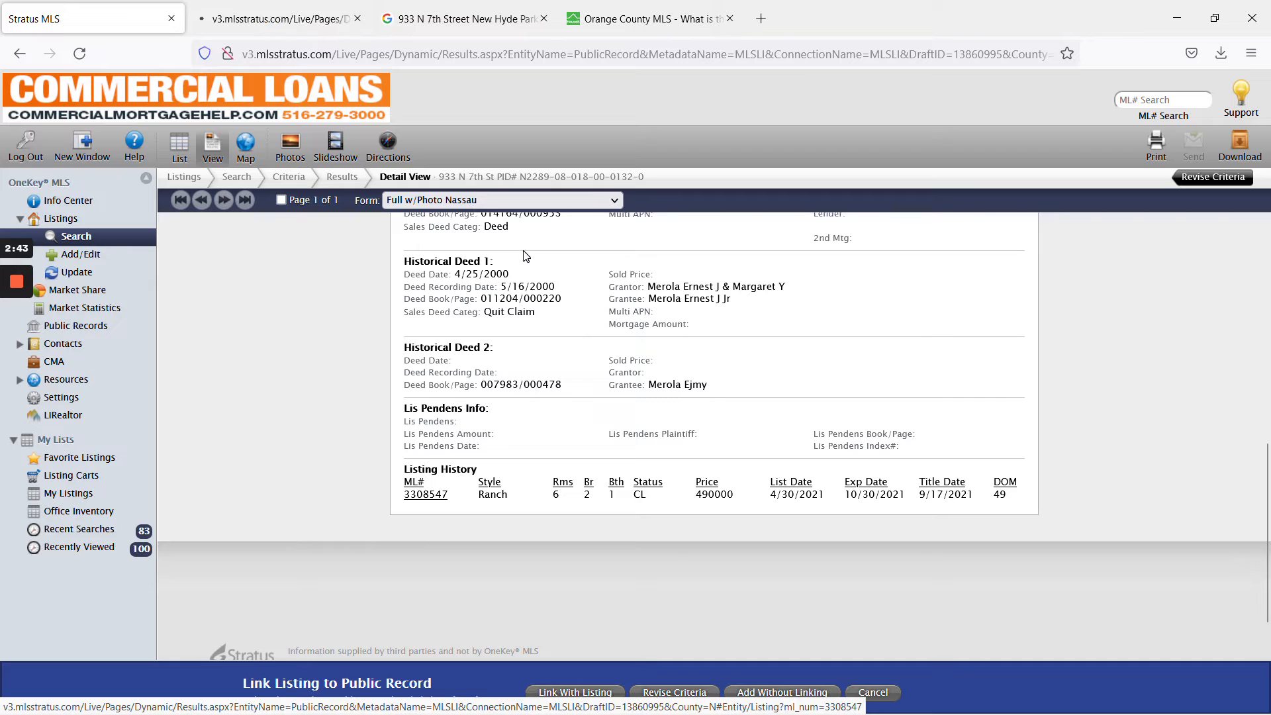
pyautogui.click(243, 22)
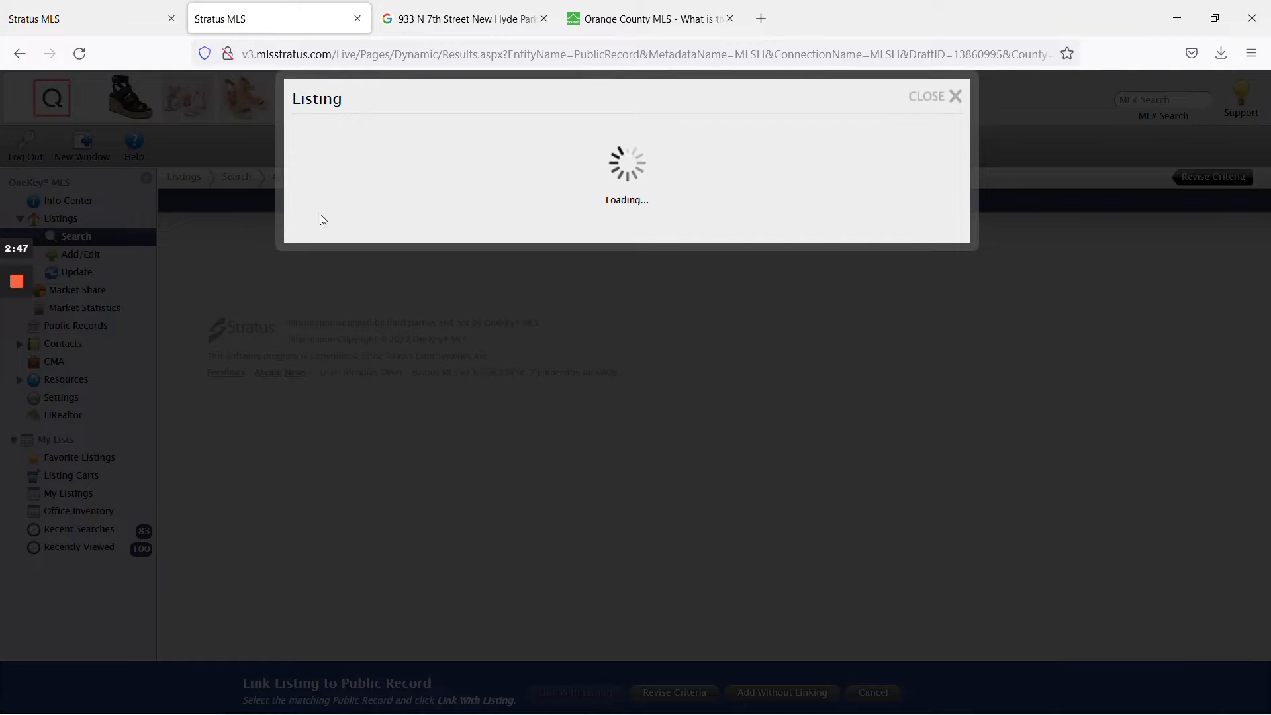
pyautogui.hotkey('ctrl', 'w')
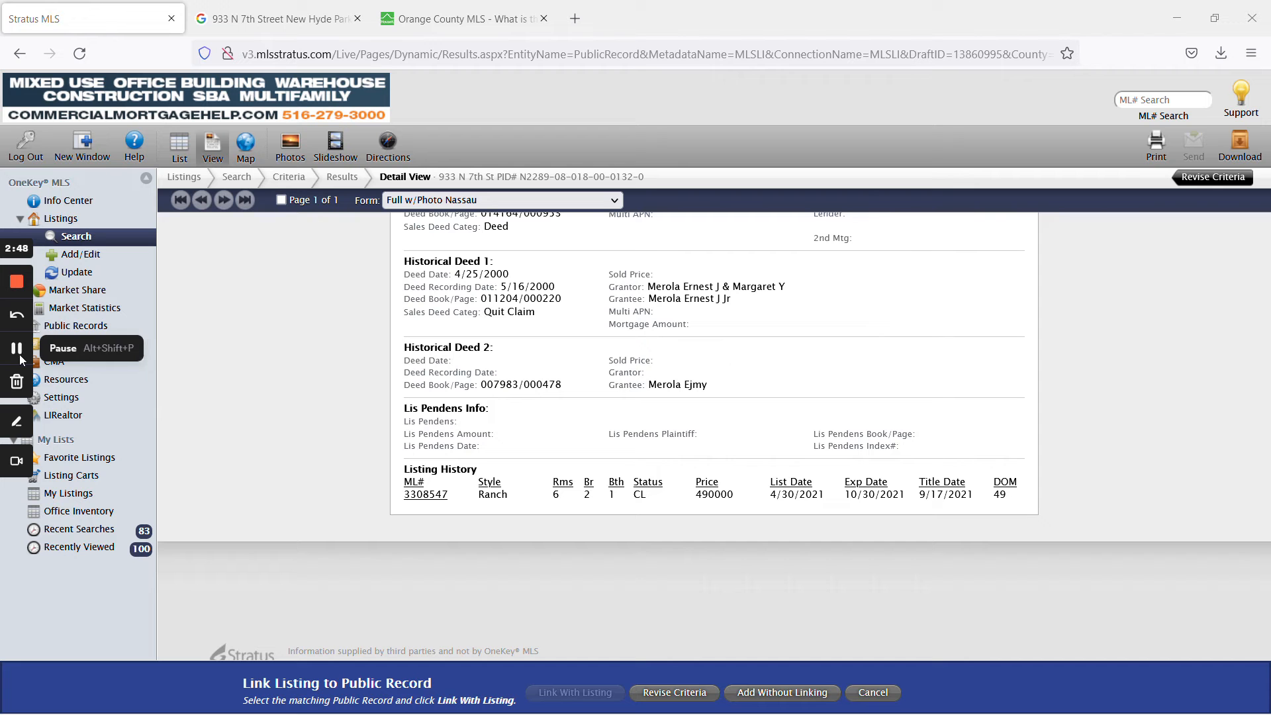
pyautogui.click(429, 497)
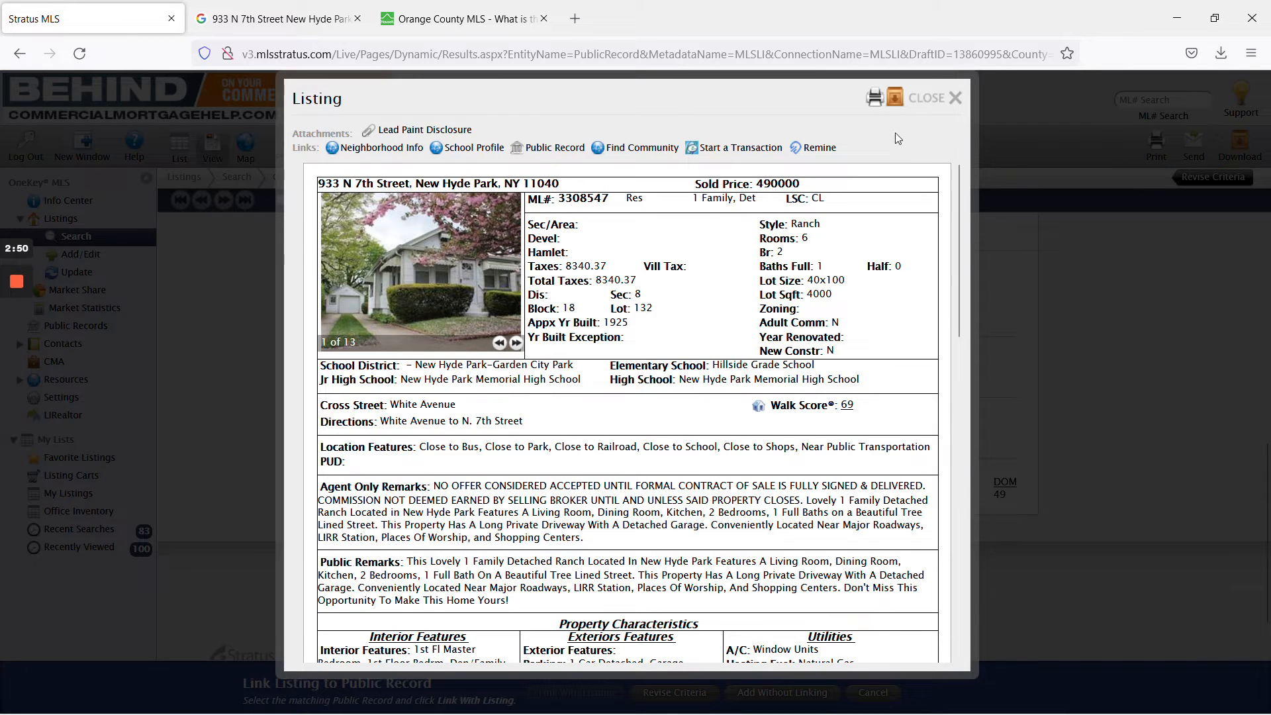
pyautogui.click(875, 101)
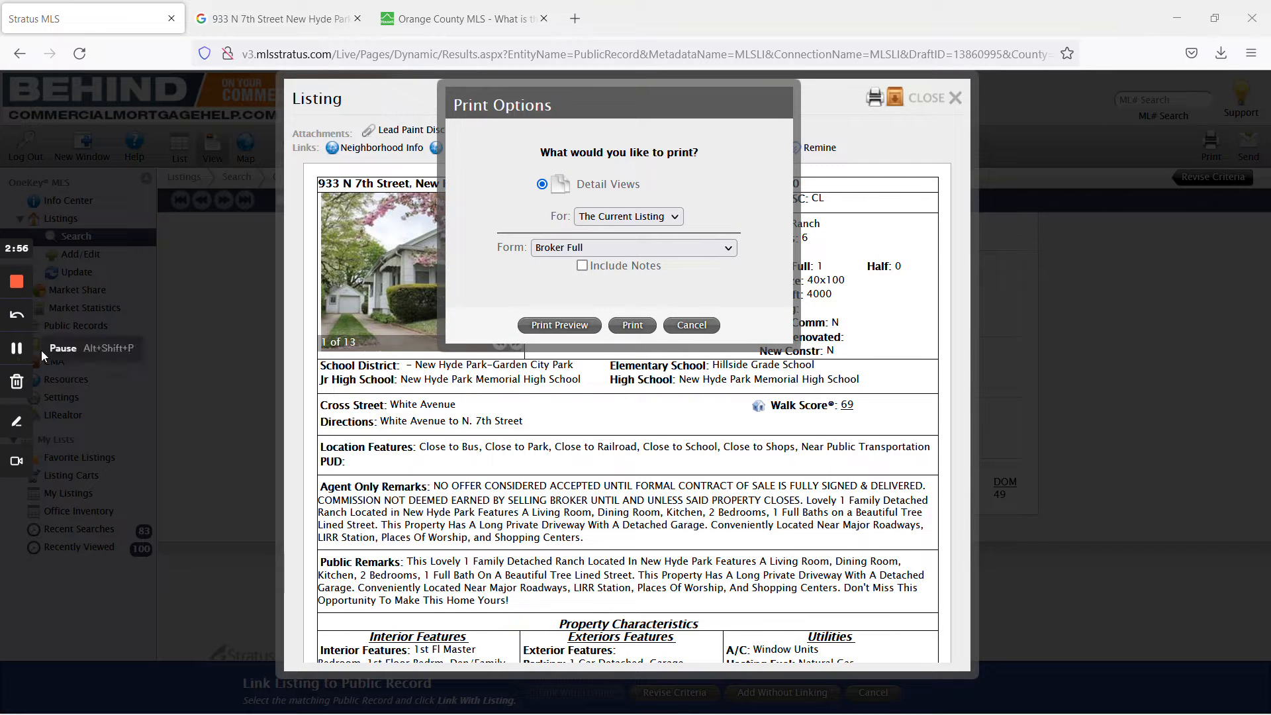
pyautogui.click(10, 355)
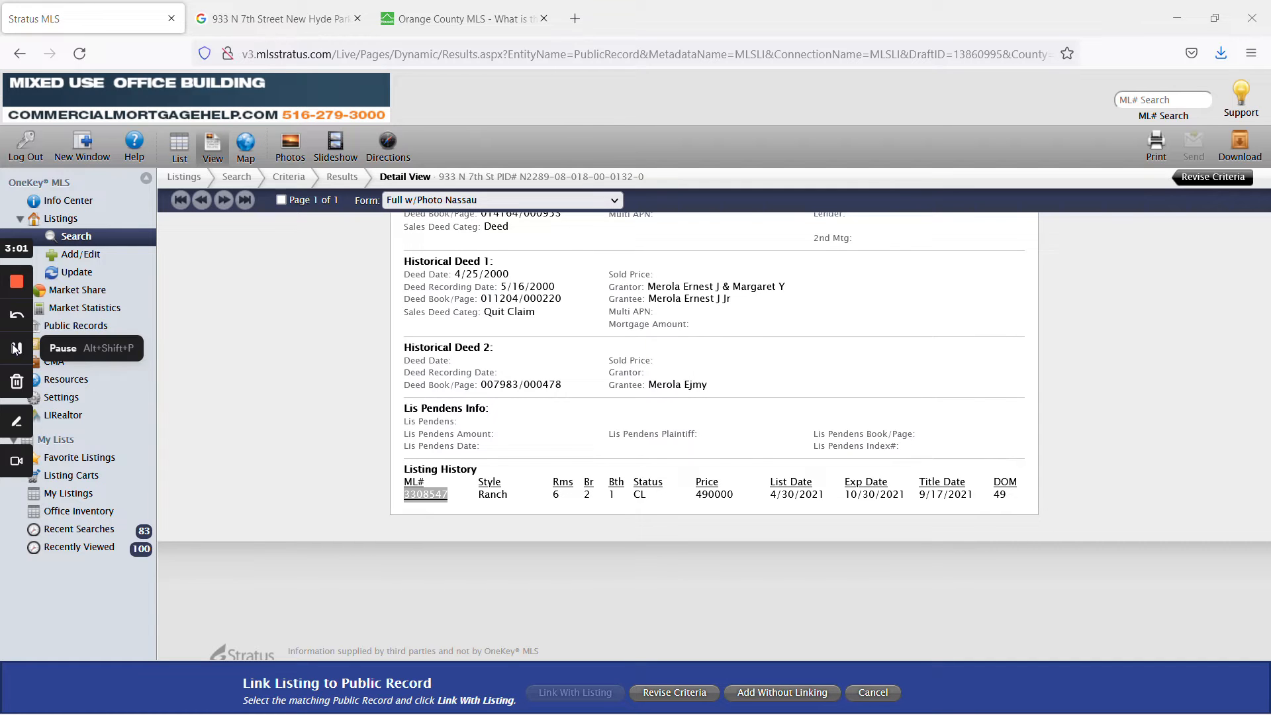
# Search ML# 3308547 in an Info Center opened in a new tab.
pyautogui.rightClick(74, 201)
pyautogui.click(110, 215)
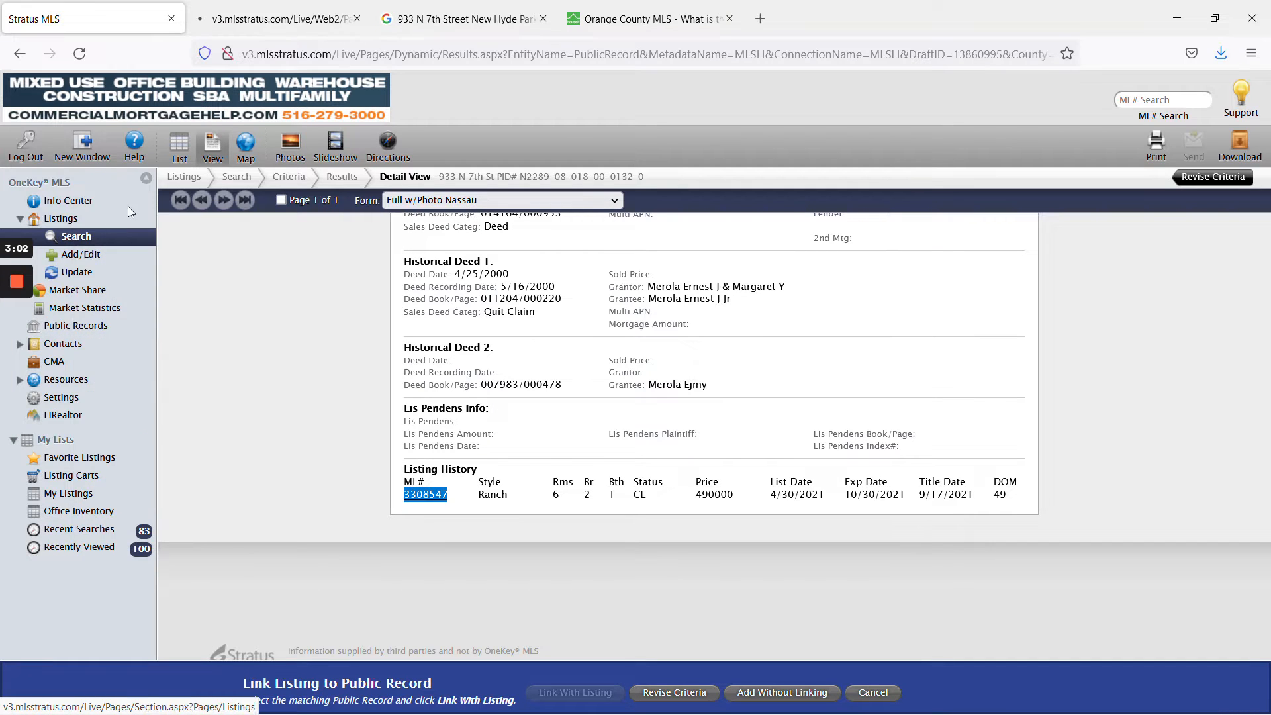
pyautogui.click(288, 17)
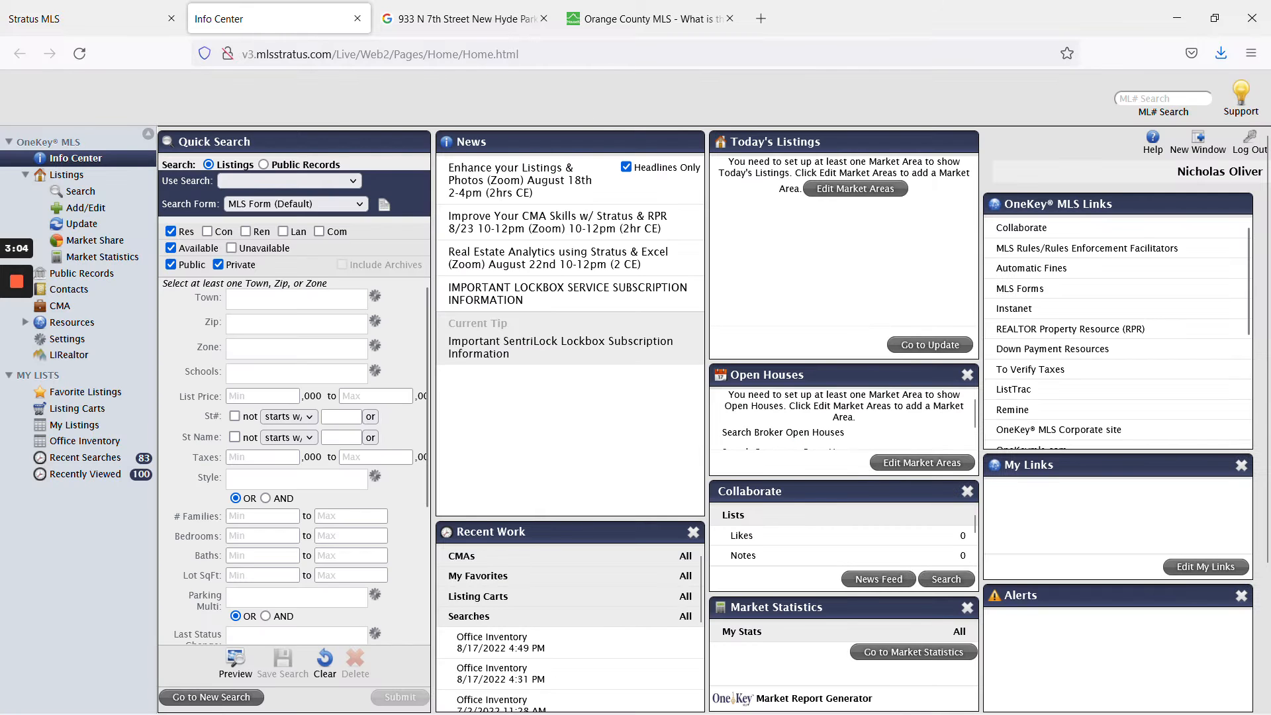
pyautogui.click(1163, 98)
pyautogui.write('3308547')
pyautogui.press('Return')
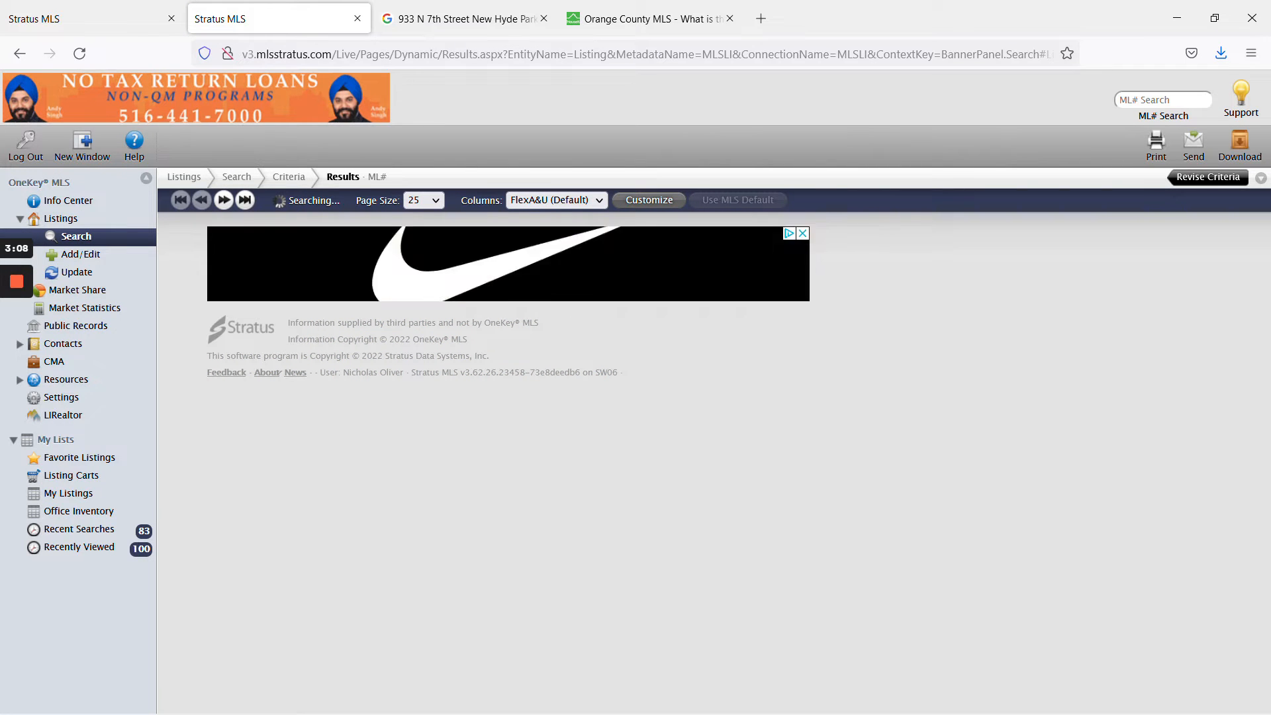
pyautogui.click(10, 353)
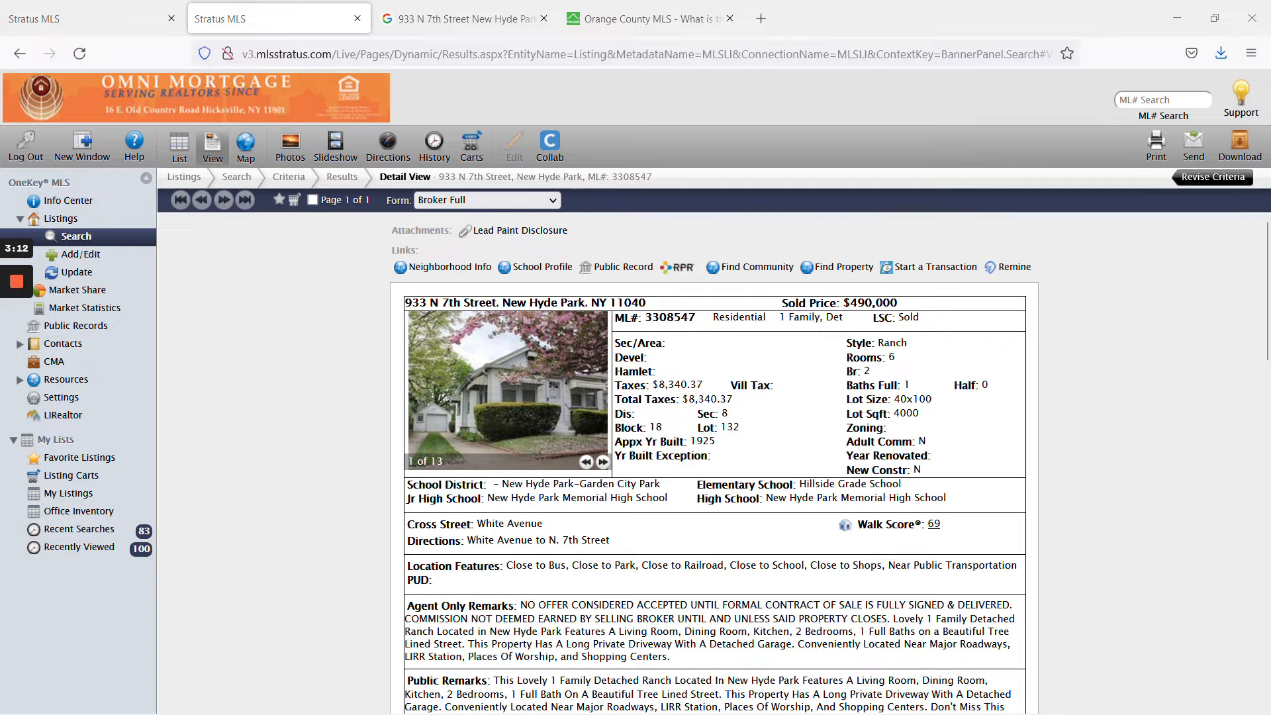
pyautogui.click(50, 14)
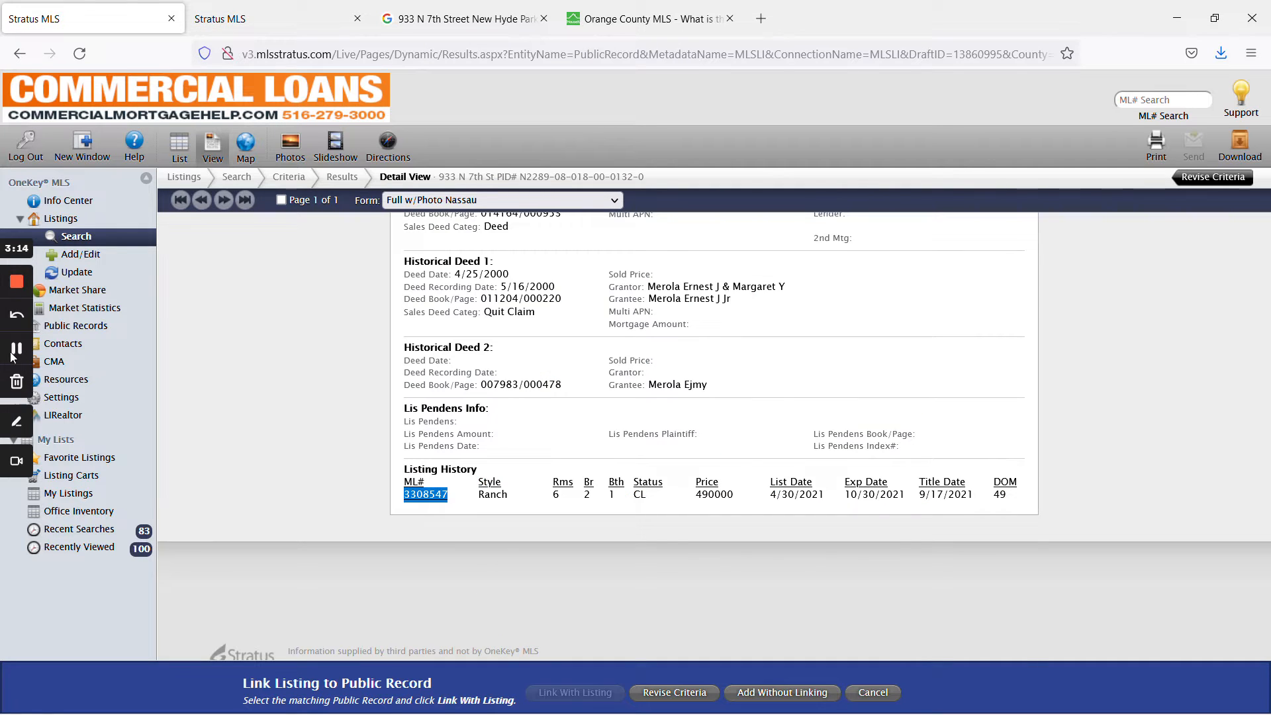
pyautogui.click(282, 200)
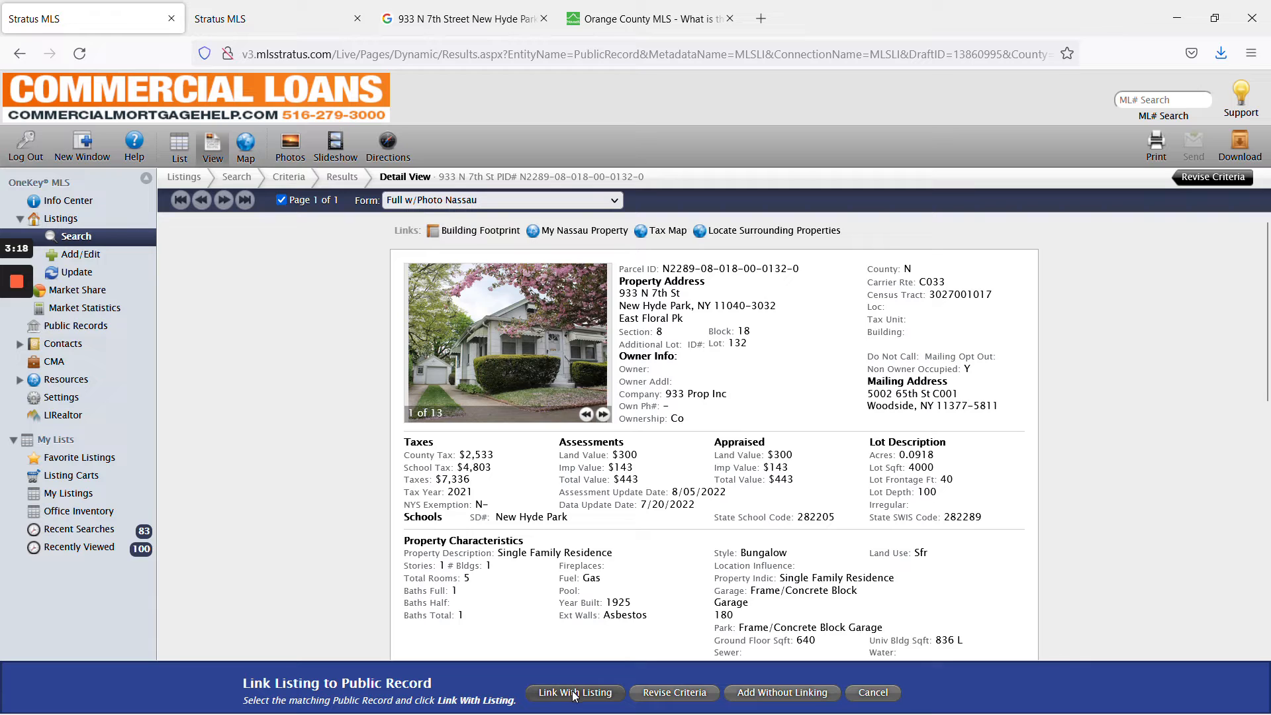
# Link the listing to the public record, excluding Full Baths from the copied fields.
pyautogui.click(574, 693)
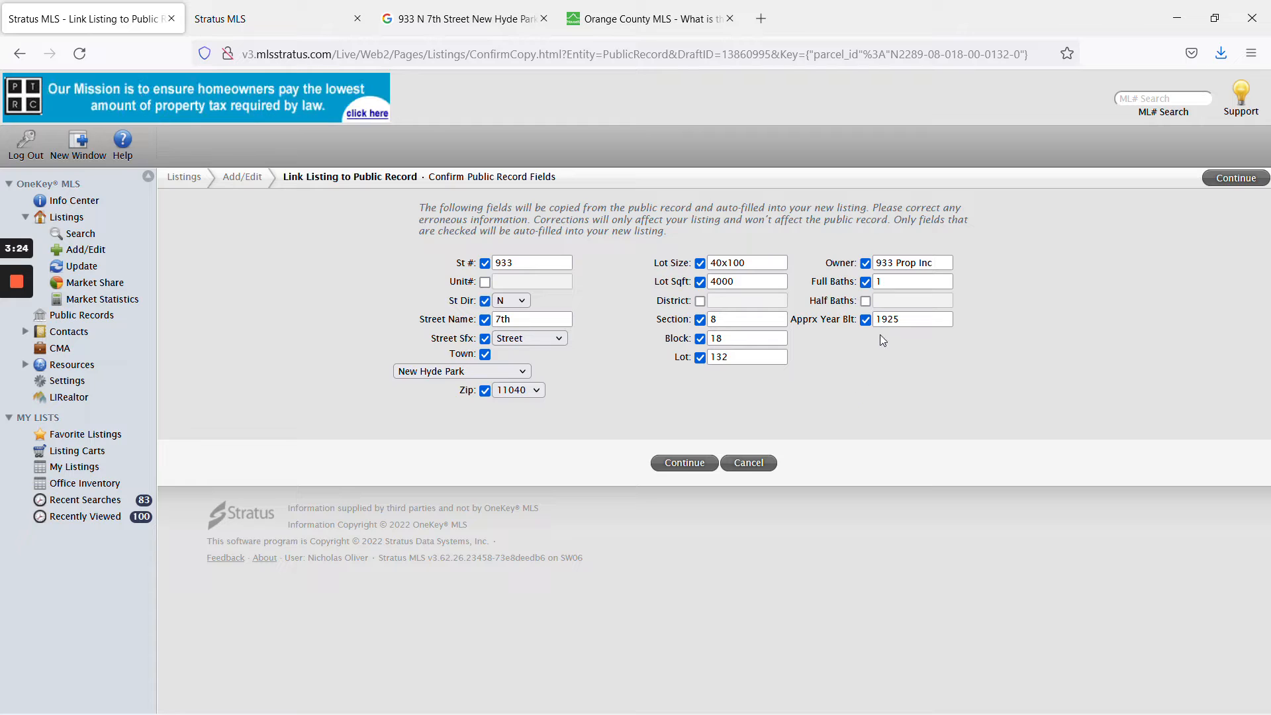
pyautogui.click(866, 282)
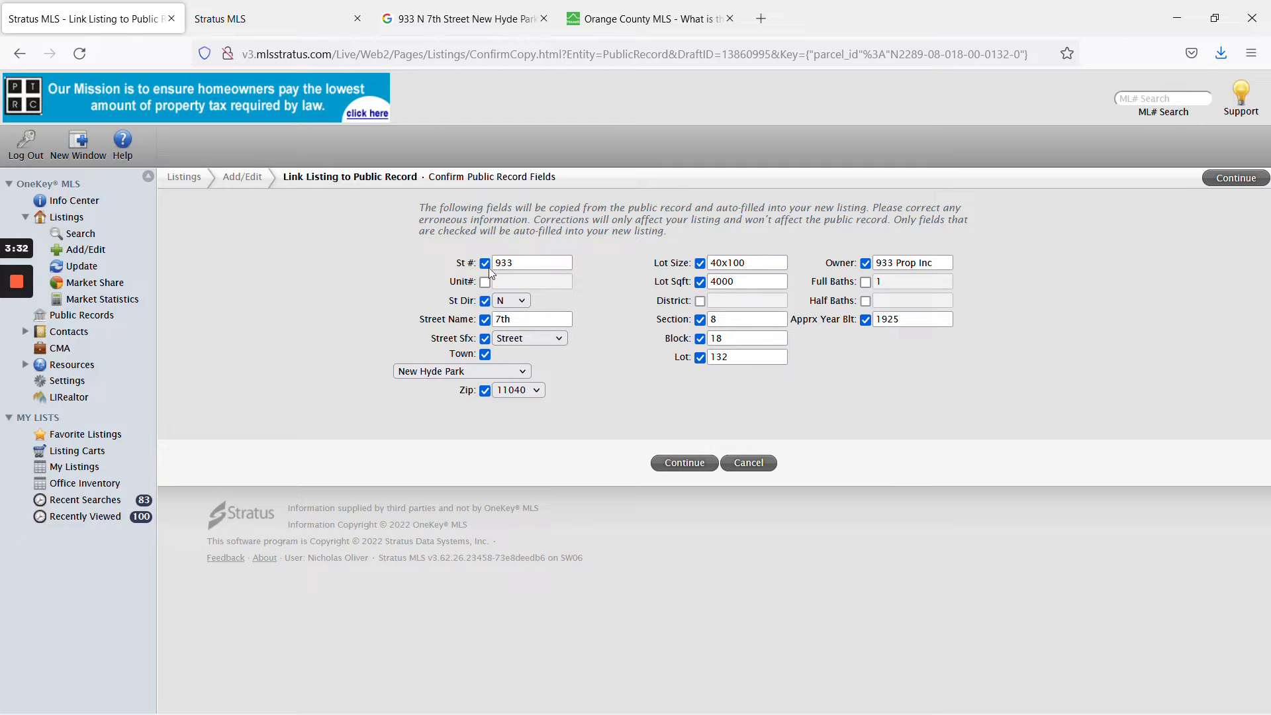
pyautogui.click(700, 464)
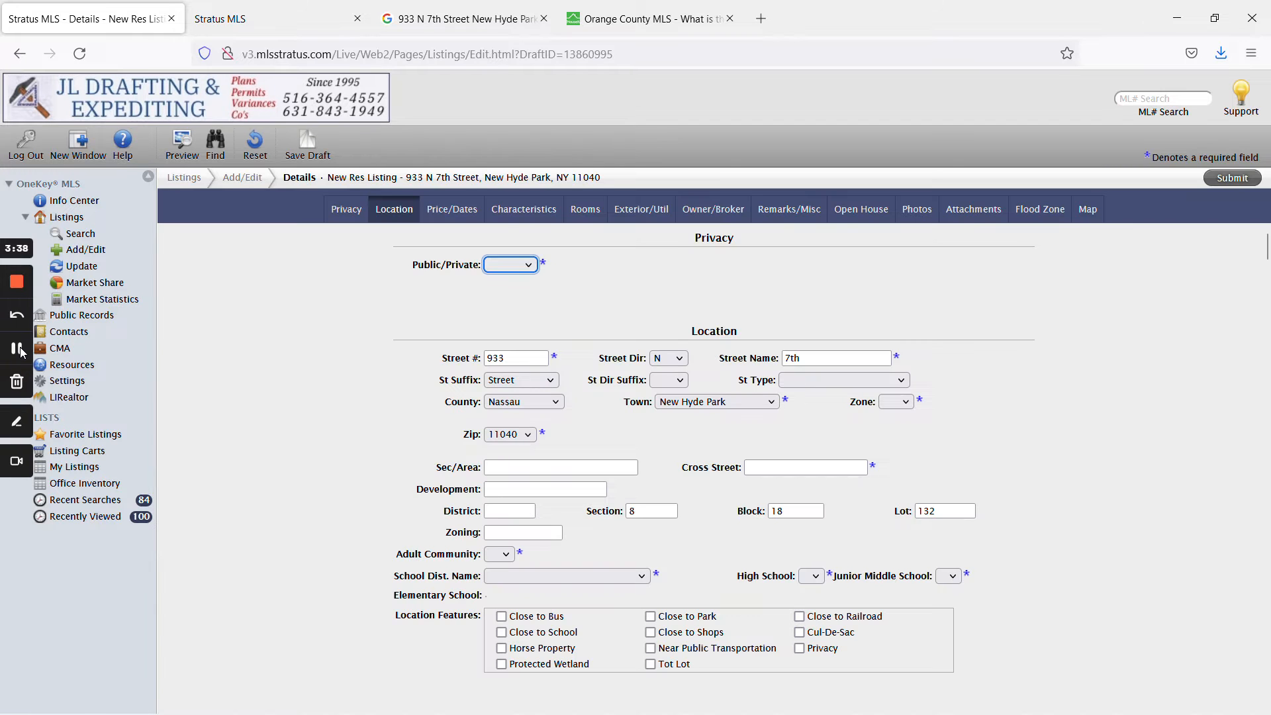
# Mark the draft Public and submit it to list missing required fields like Zone and Taxes.
pyautogui.click(506, 265)
pyautogui.click(511, 317)
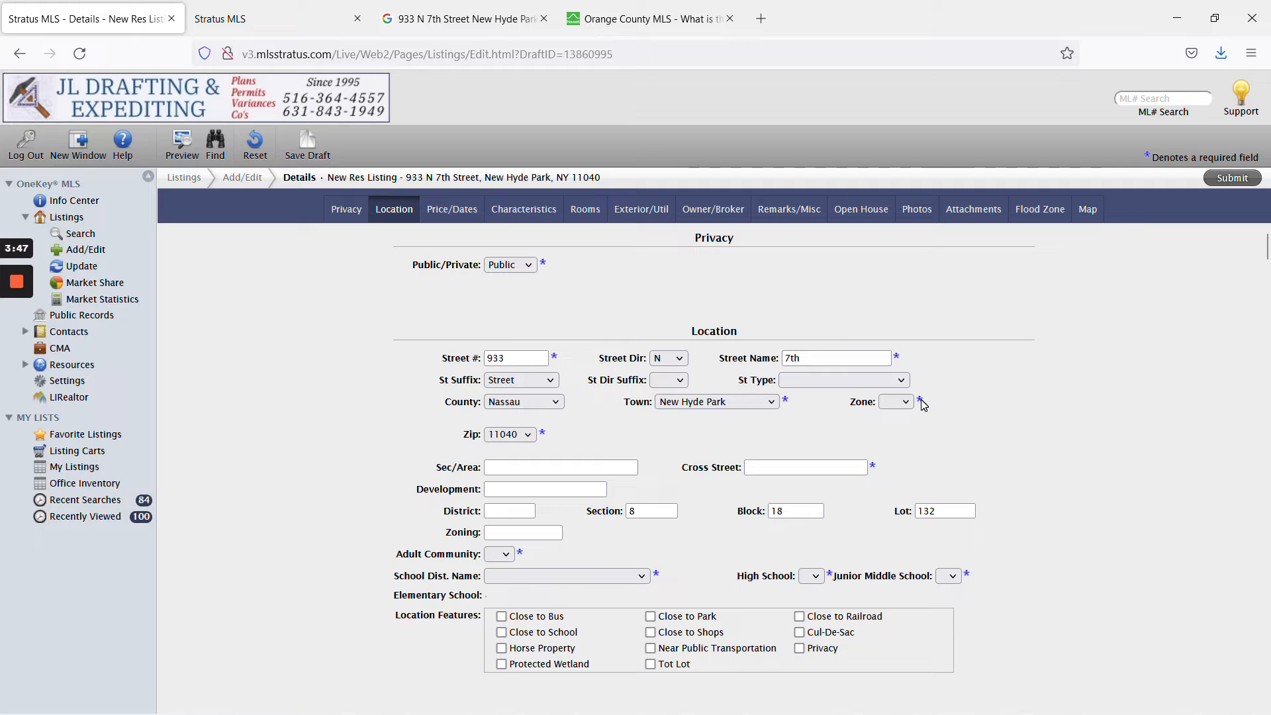
pyautogui.click(1228, 180)
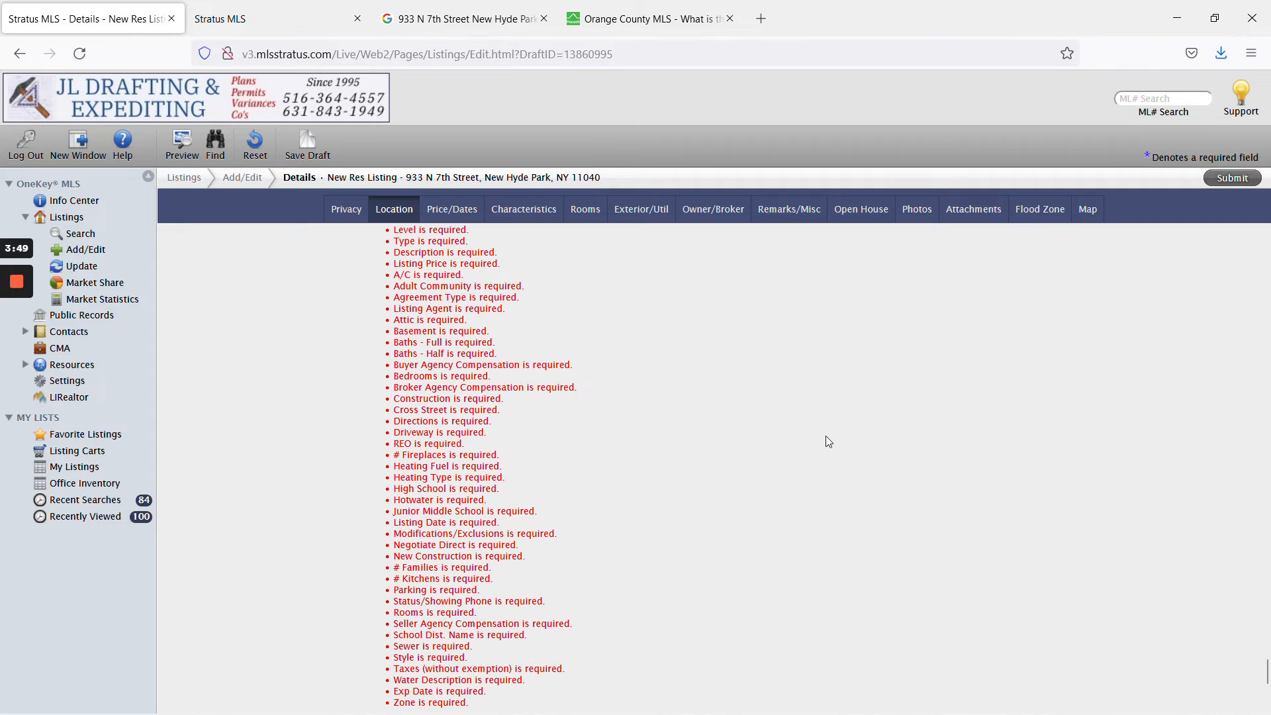
pyautogui.scroll(-5, 761, 478)
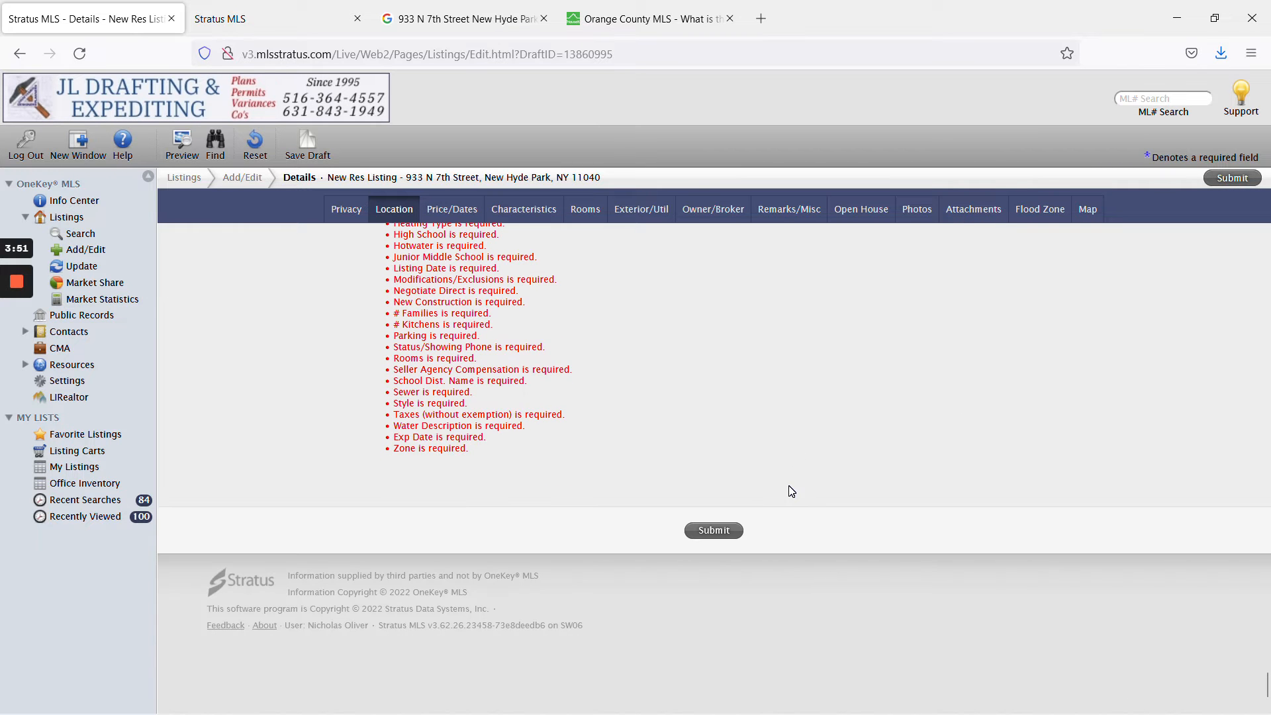
# Copy the cross street 'White Avenue' from the old sold listing.
pyautogui.scroll(20, 1086, 340)
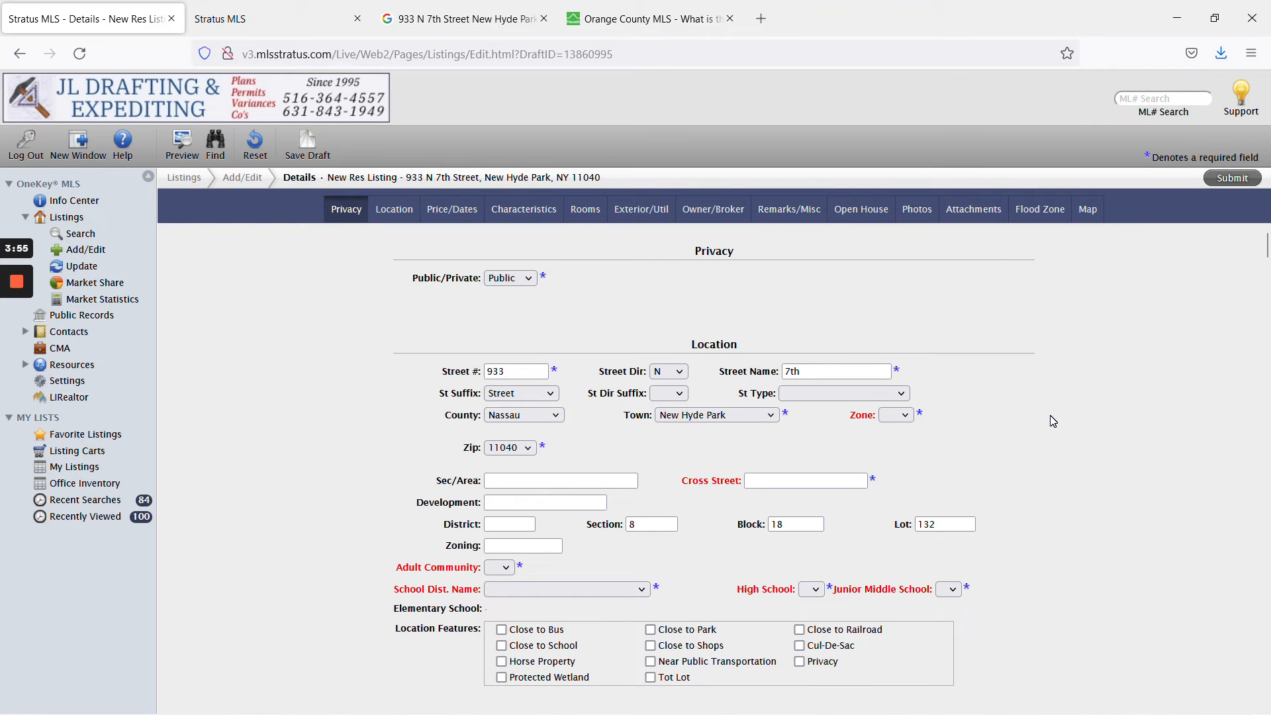
pyautogui.click(15, 348)
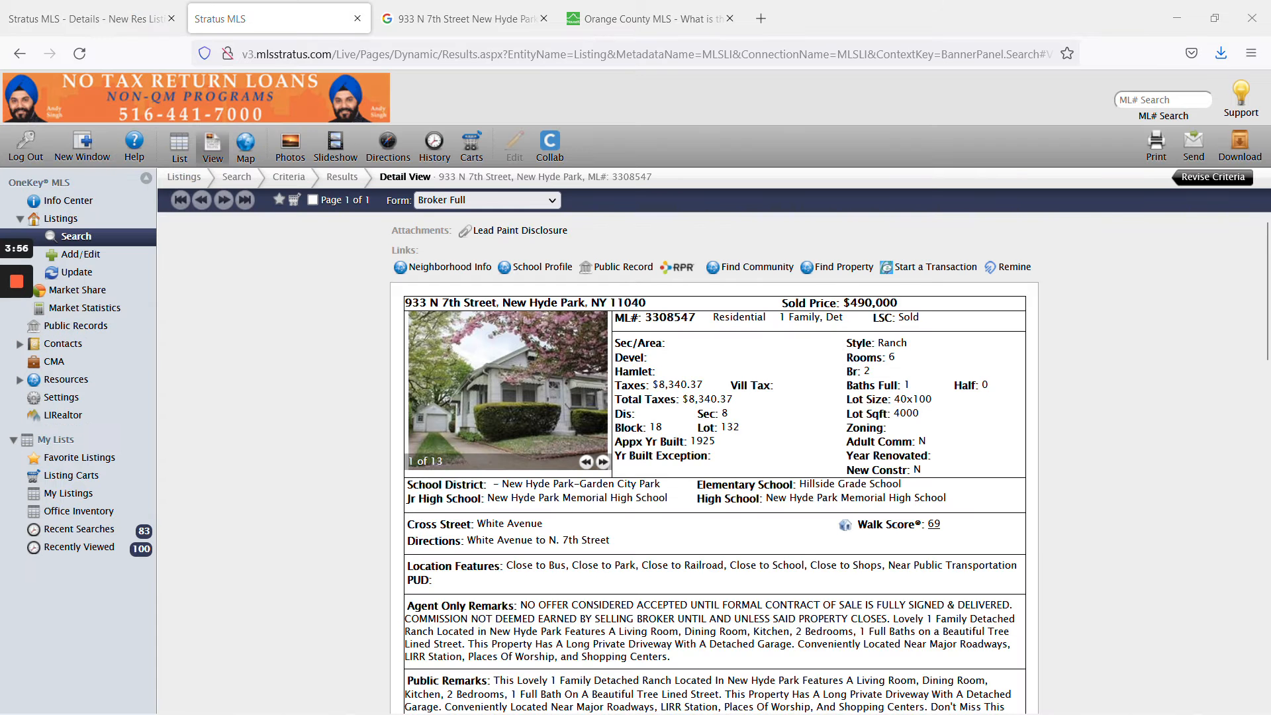
pyautogui.moveTo(477, 524); pyautogui.dragTo(579, 530)
pyautogui.hotkey('ctrl', 'c')
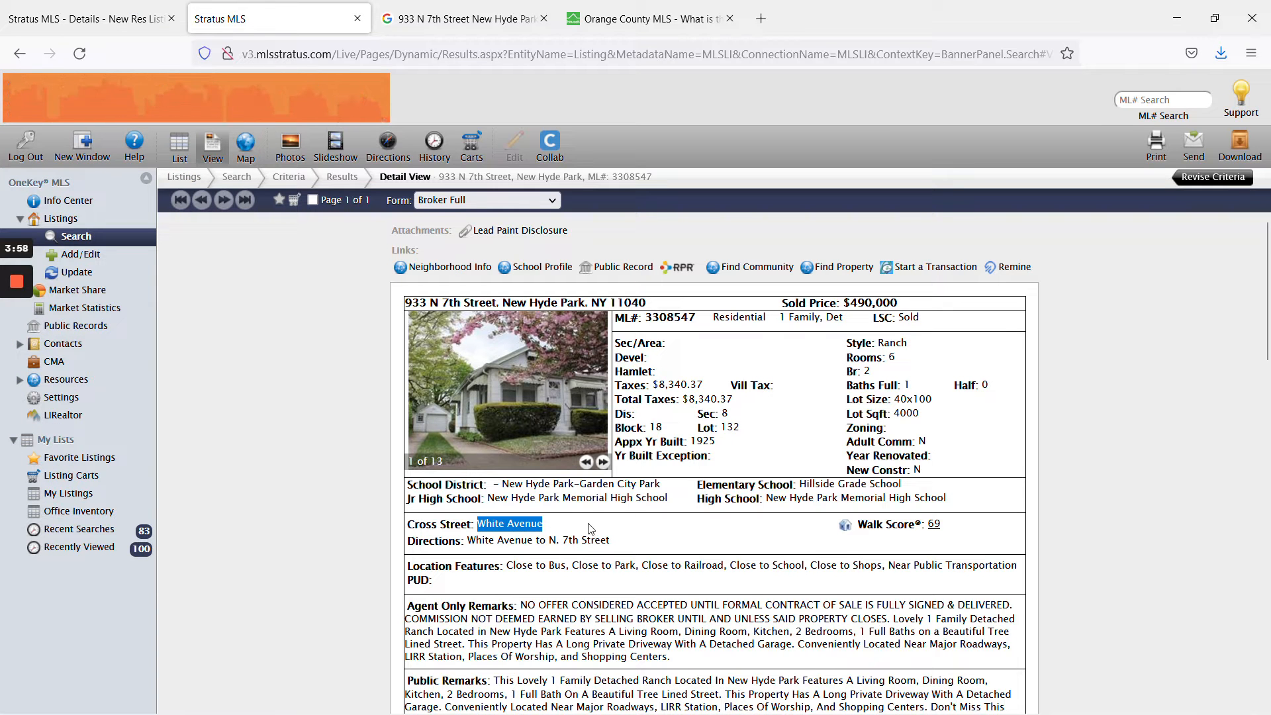
pyautogui.click(587, 530)
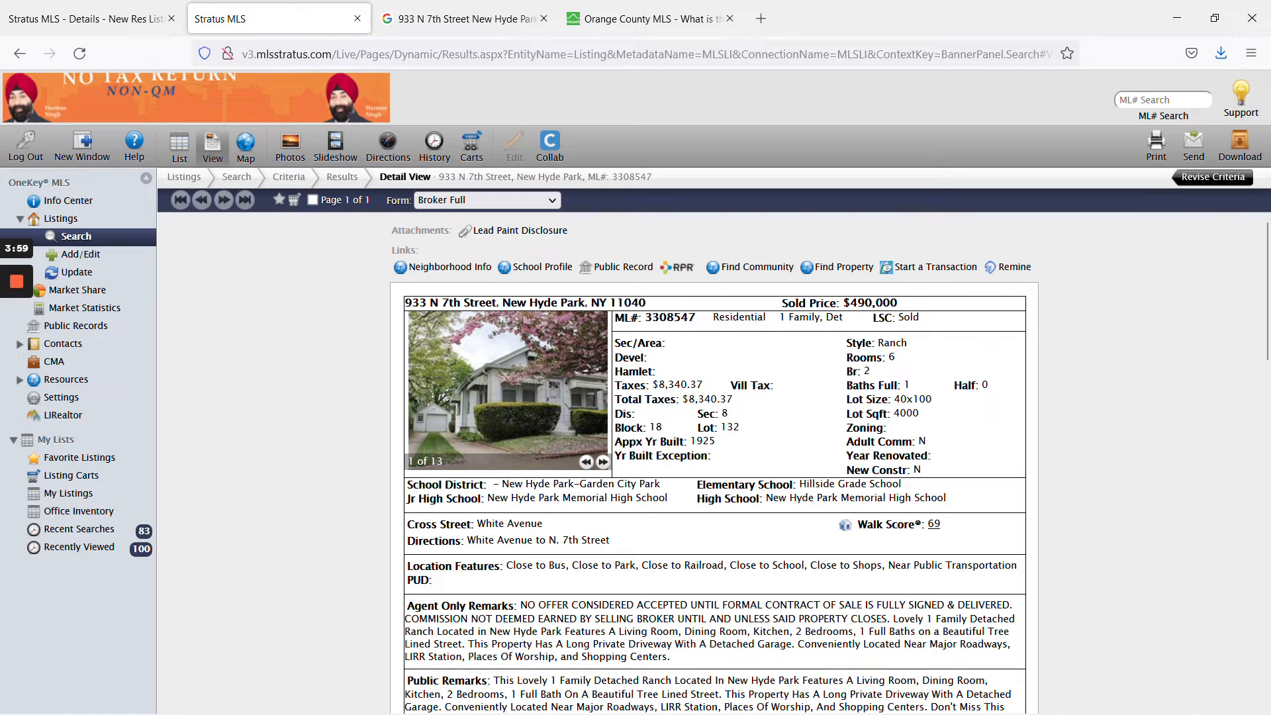
# Paste 'White Avenue' into the draft's Cross Street field and confirm it.
pyautogui.click(92, 15)
pyautogui.click(752, 478)
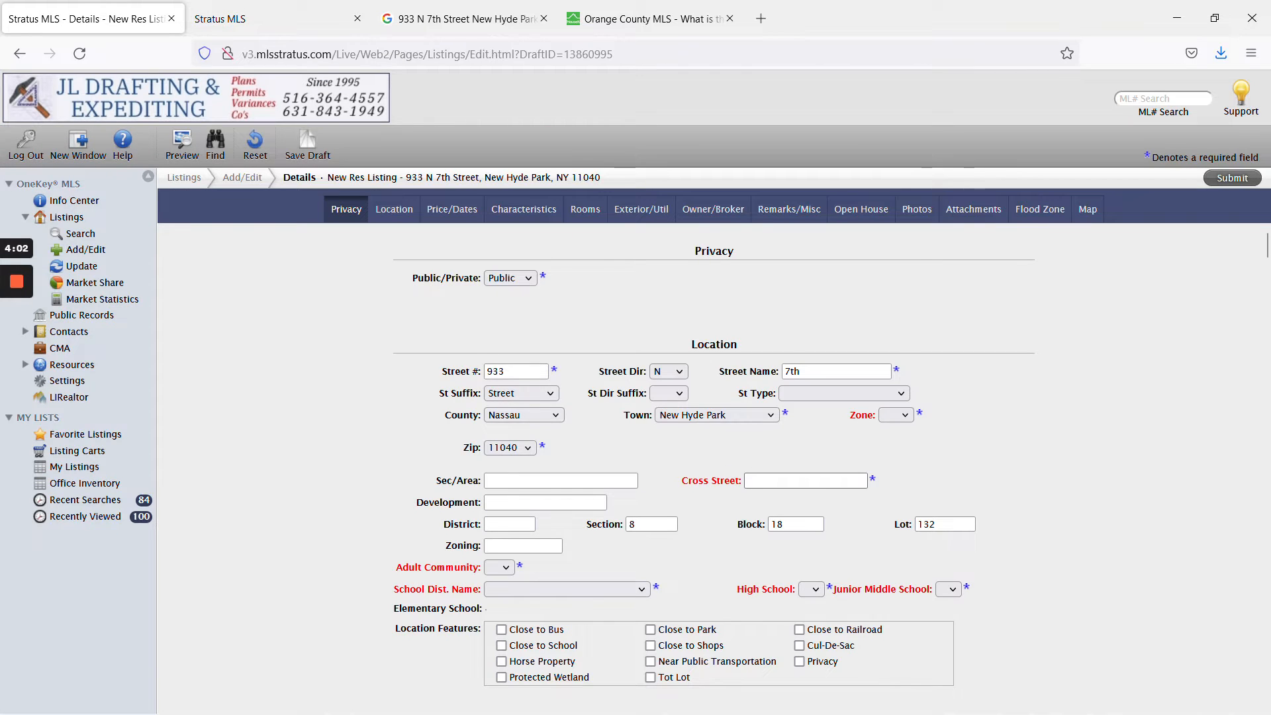
pyautogui.scroll(-2, 841, 496)
pyautogui.hotkey('ctrl', 'v')
pyautogui.click(952, 375)
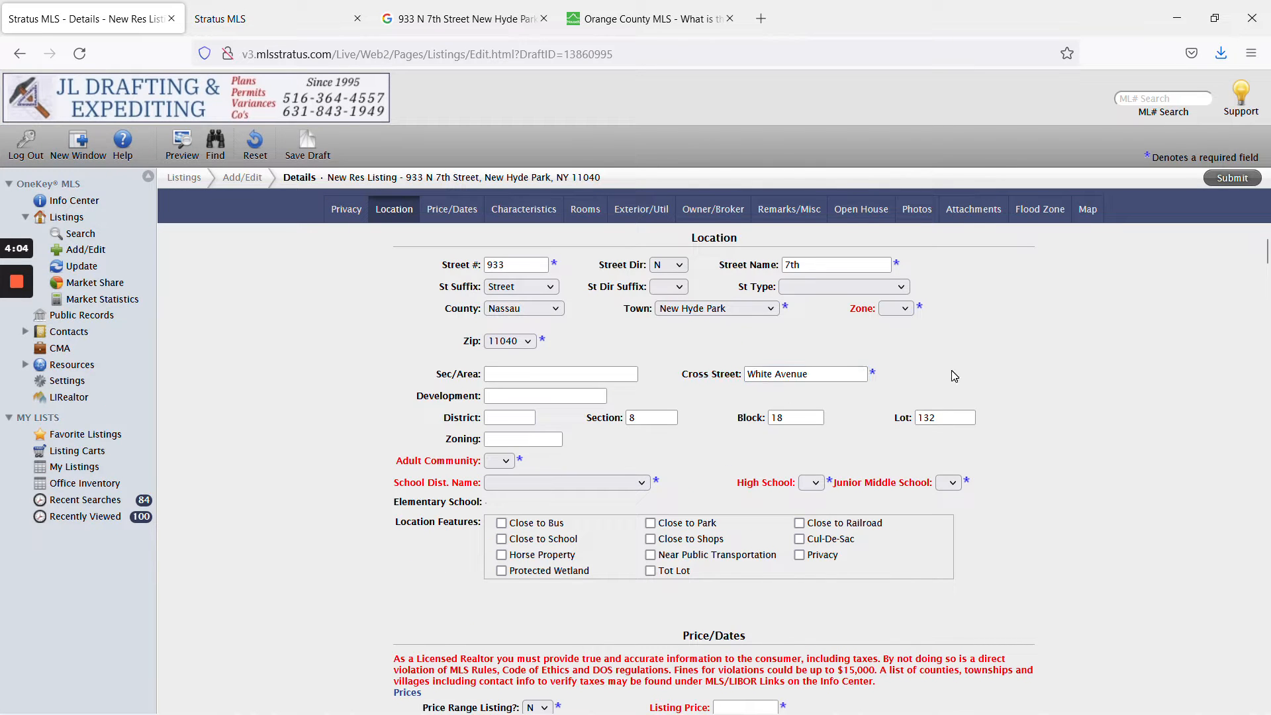
pyautogui.click(835, 374)
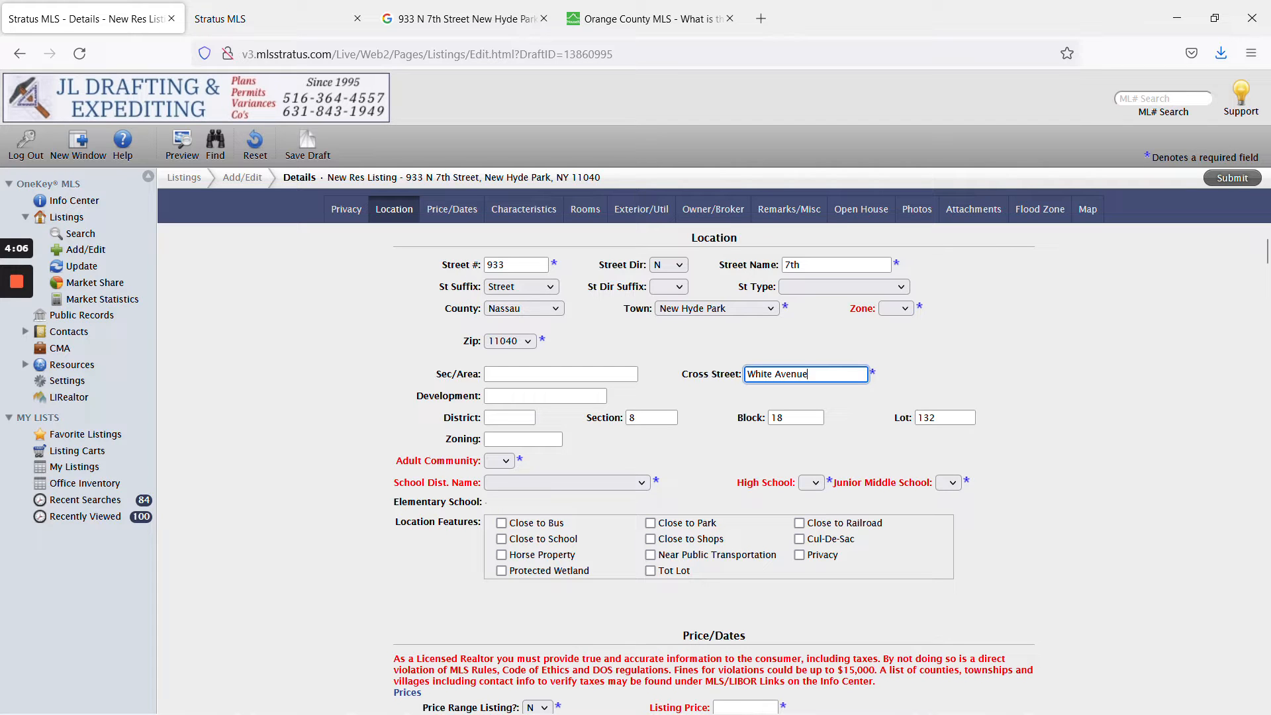
pyautogui.hotkey('ctrl', 'a')
pyautogui.write('U')
pyautogui.hotkey('ctrl', 'a')
pyautogui.hotkey('ctrl', 'z')
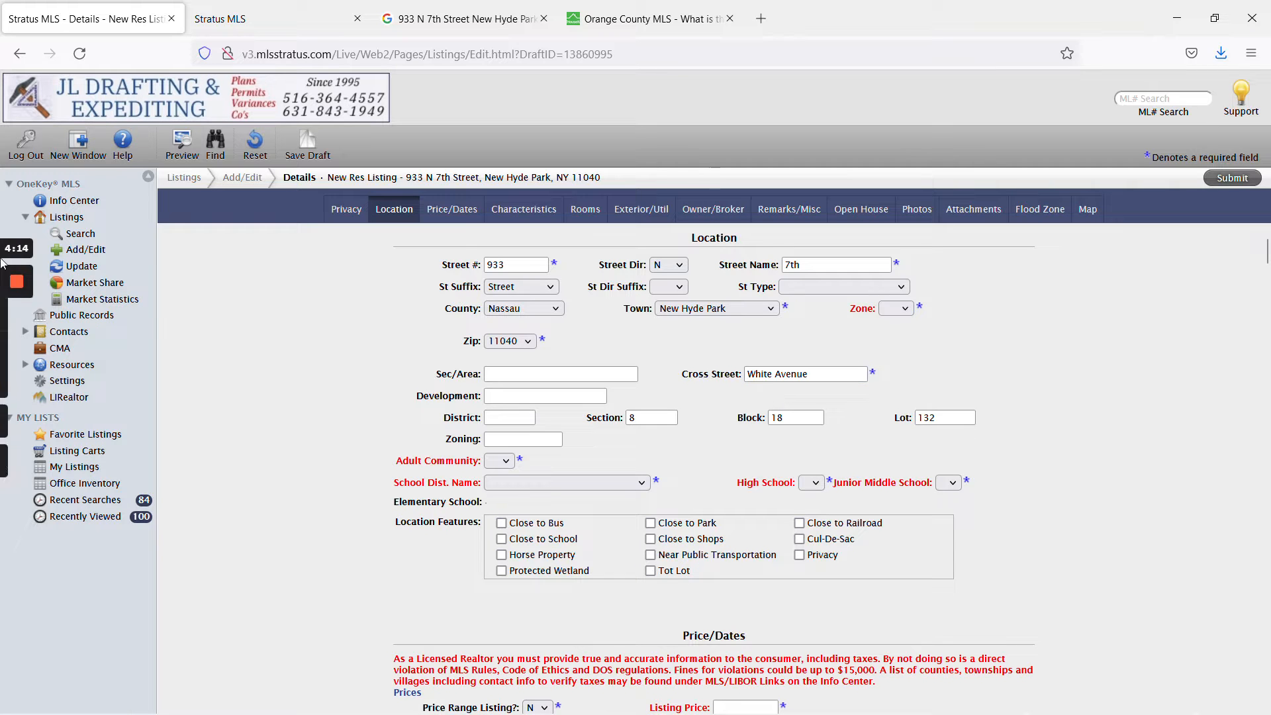
pyautogui.moveTo(12, 361)
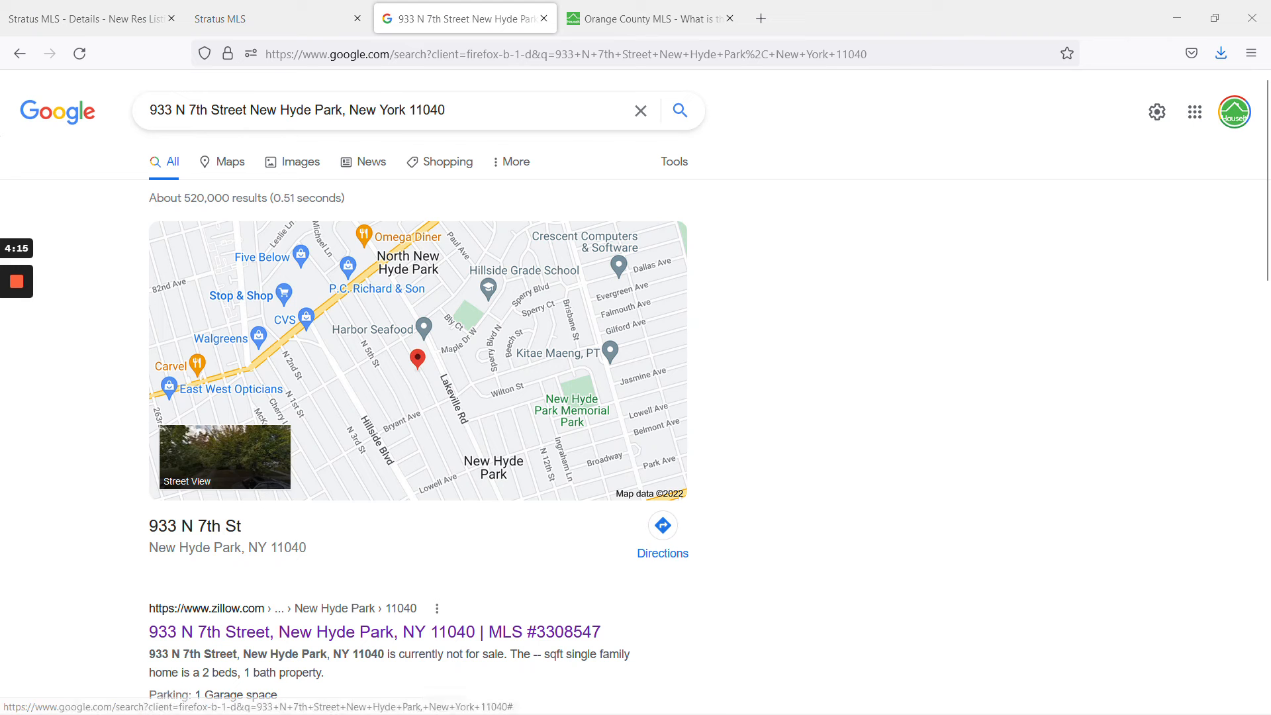
pyautogui.click(312, 640)
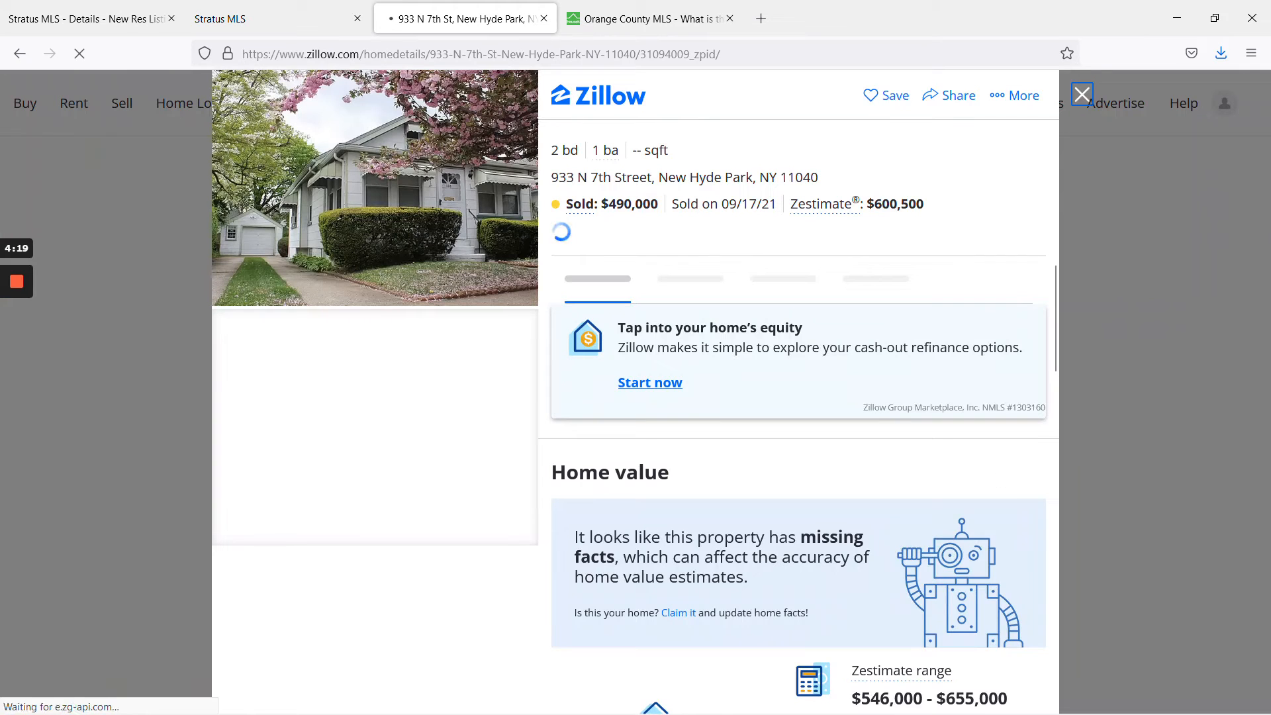
pyautogui.scroll(-15, 1003, 478)
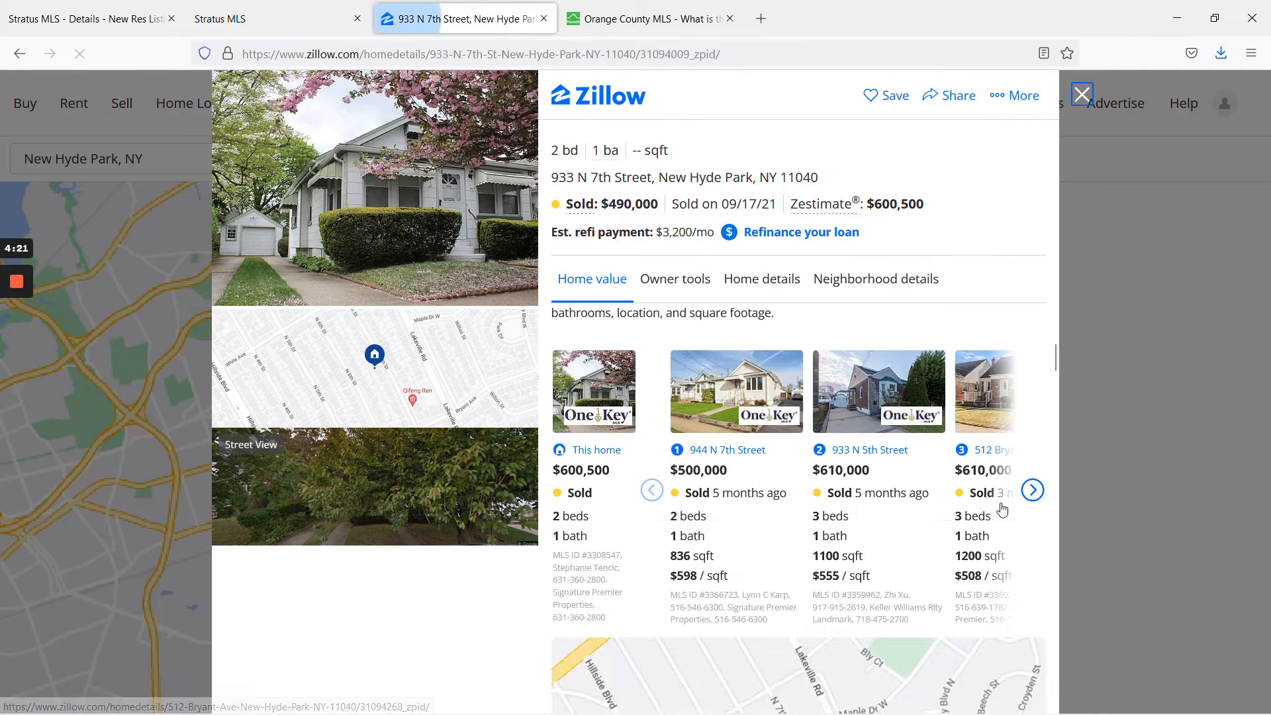
pyautogui.scroll(-15, 1002, 509)
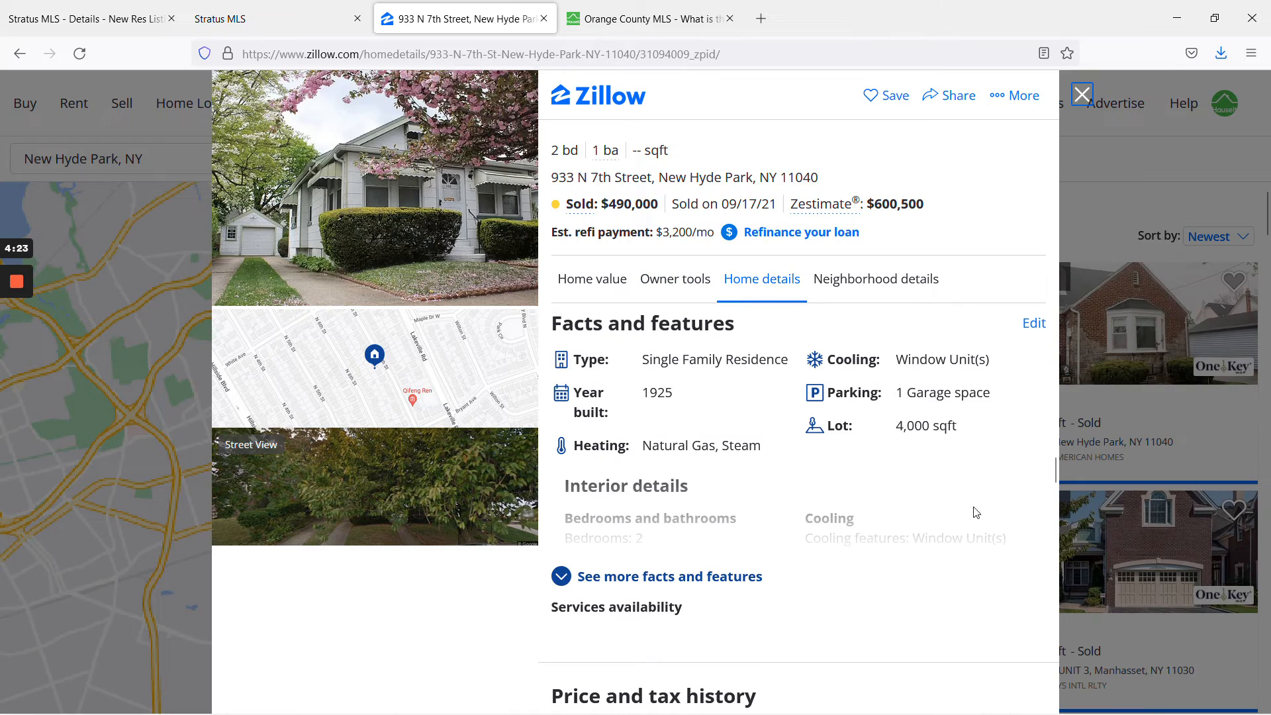
pyautogui.click(684, 583)
pyautogui.scroll(-8, 684, 582)
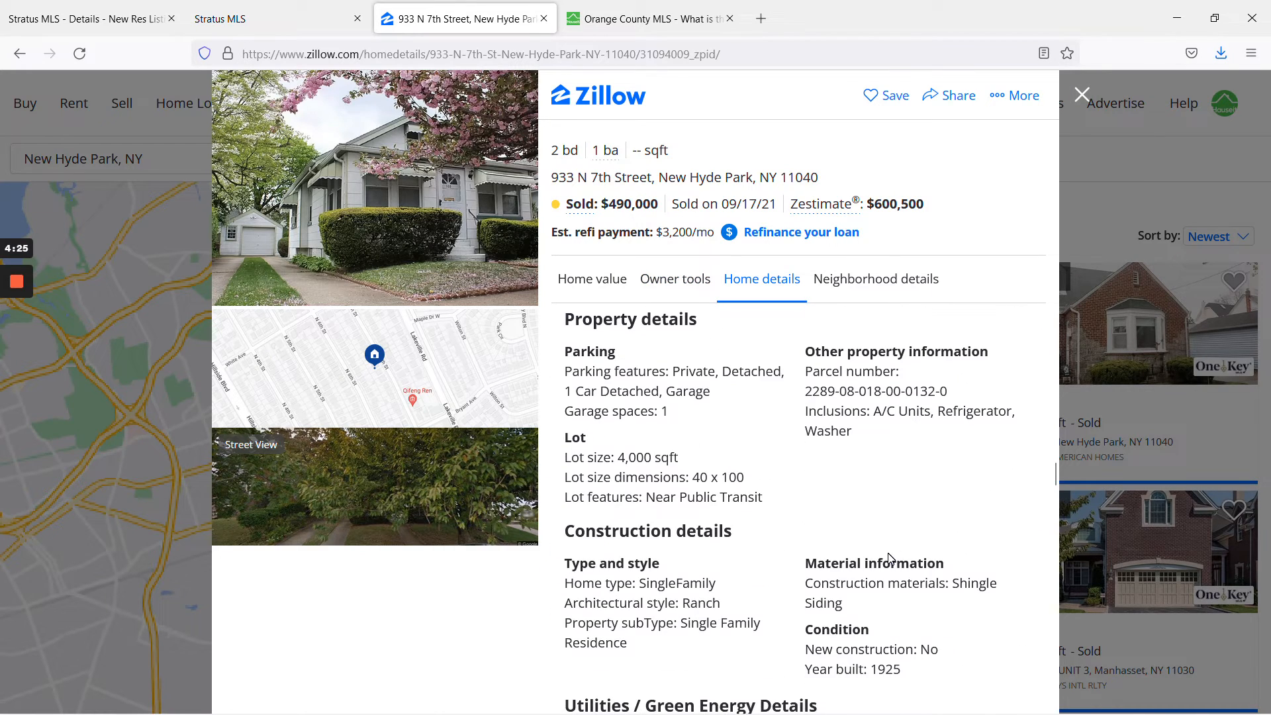
pyautogui.scroll(-3, 722, 476)
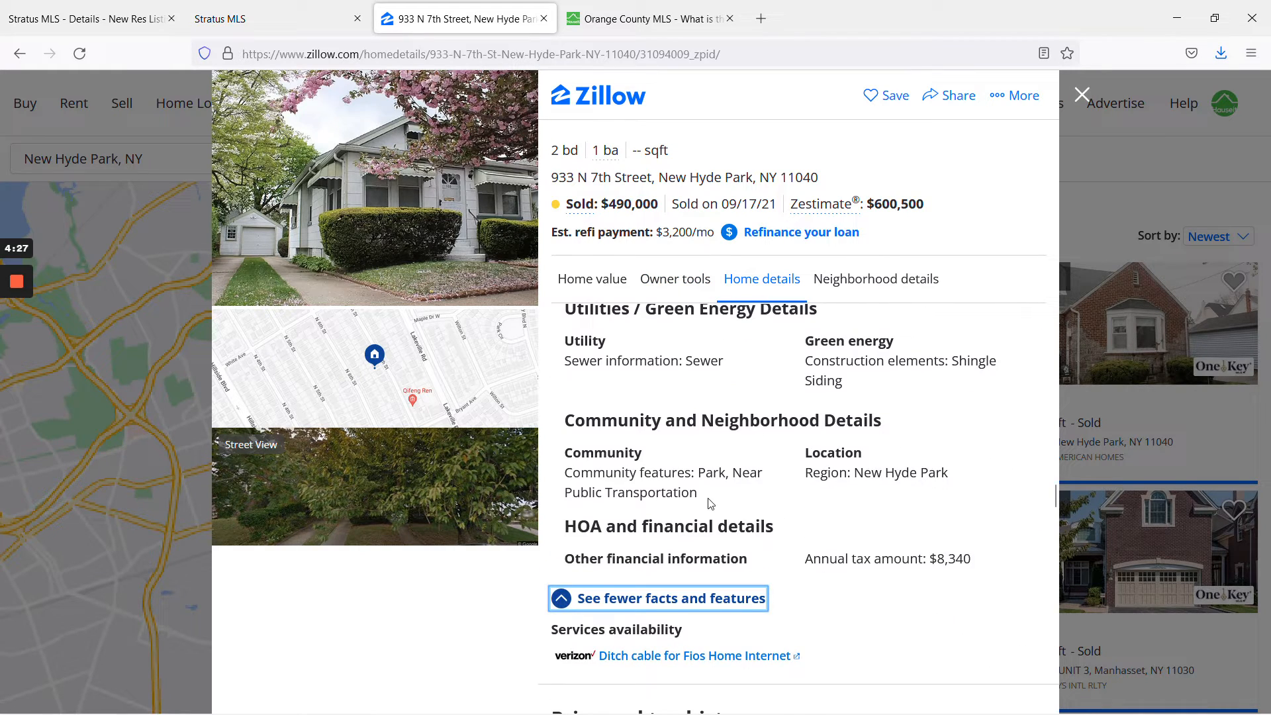
pyautogui.scroll(-15, 717, 515)
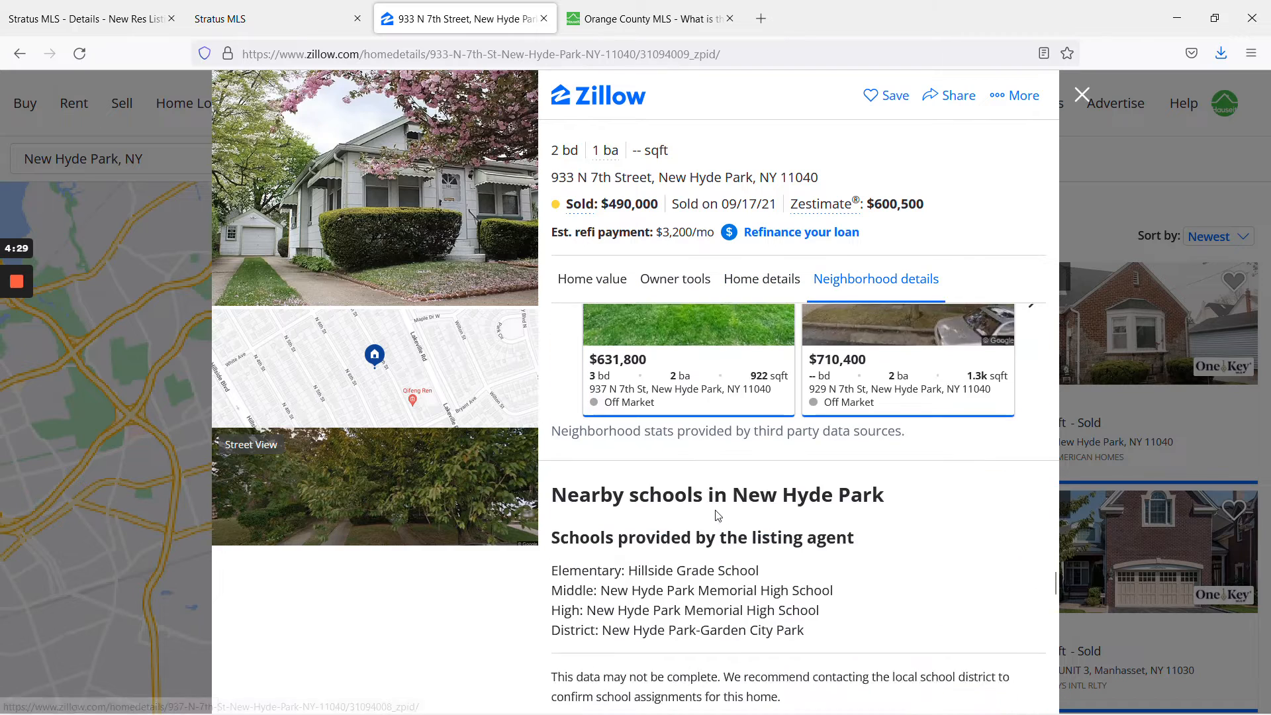
pyautogui.scroll(-3, 717, 515)
pyautogui.scroll(-5, 717, 515)
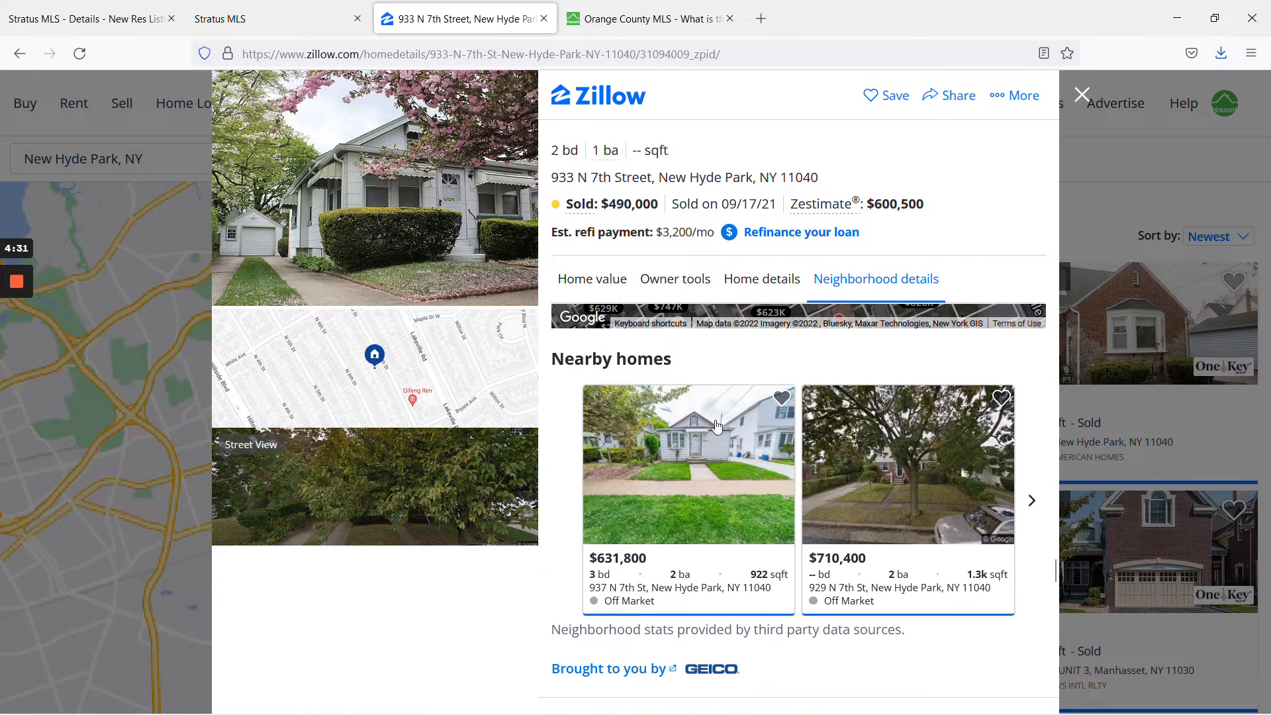
pyautogui.click(265, 18)
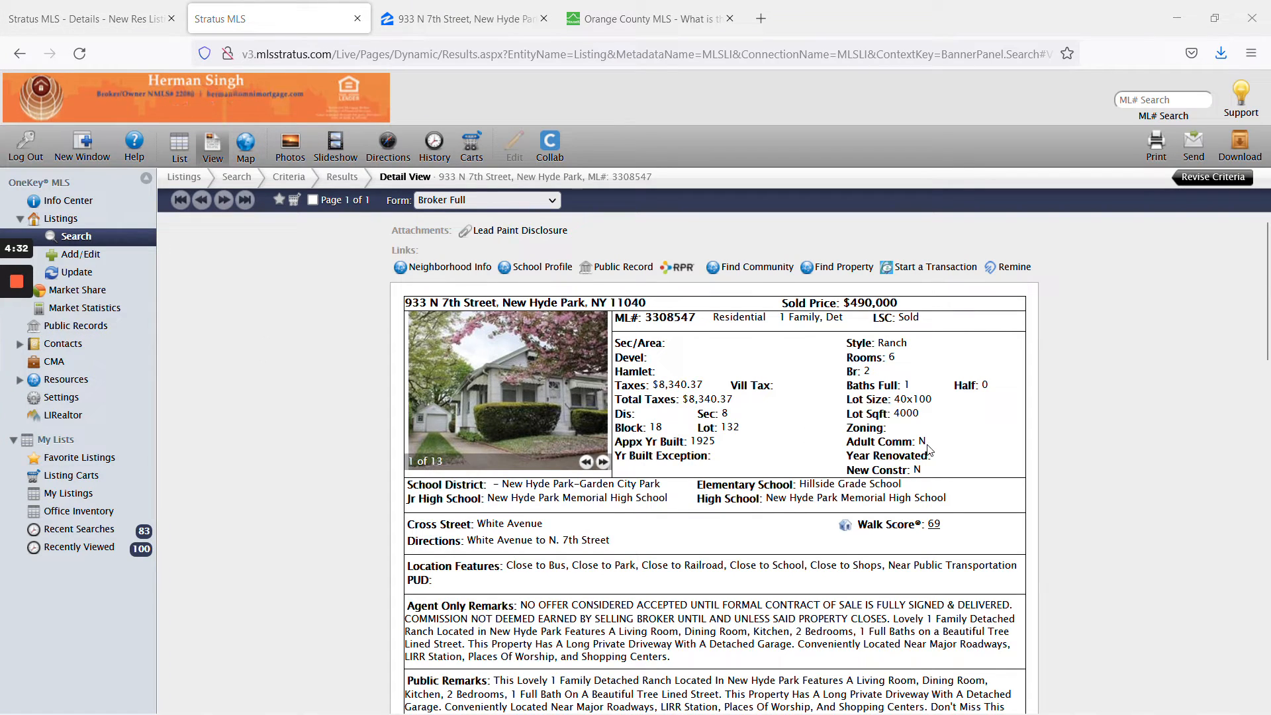
# Set Adult Community to N on the new listing form.
pyautogui.click(89, 18)
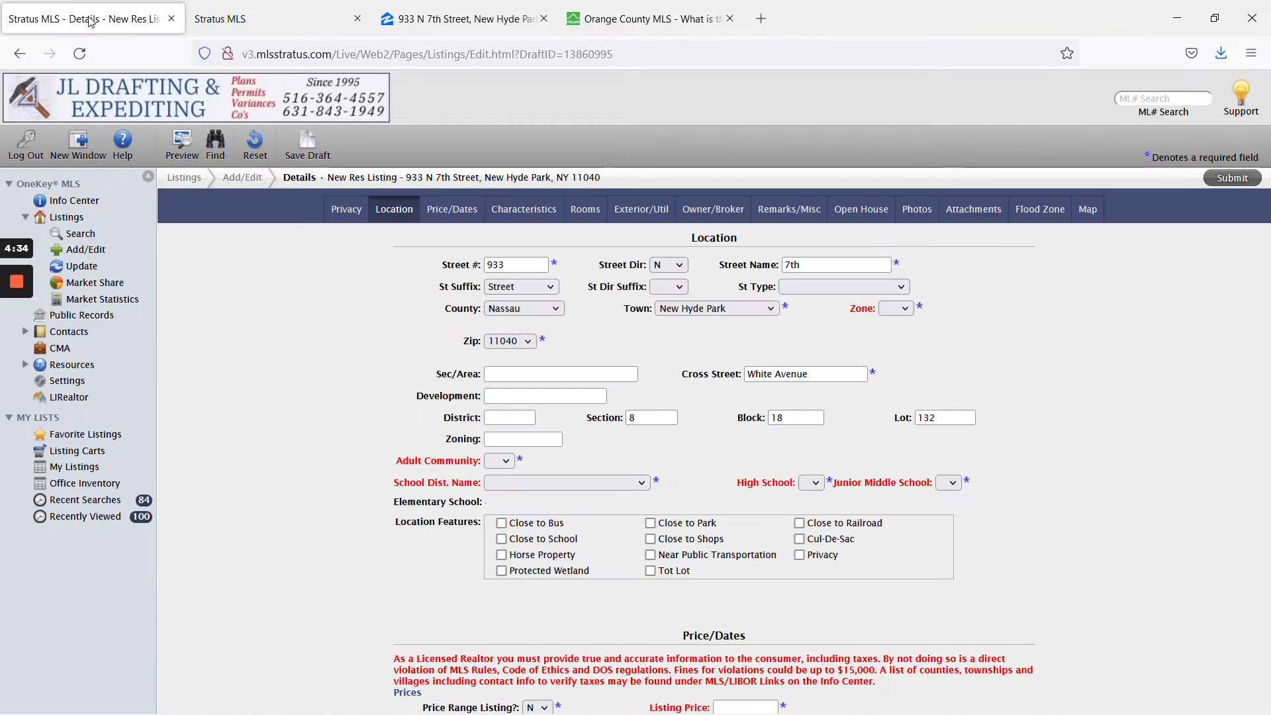
pyautogui.click(505, 463)
pyautogui.click(490, 499)
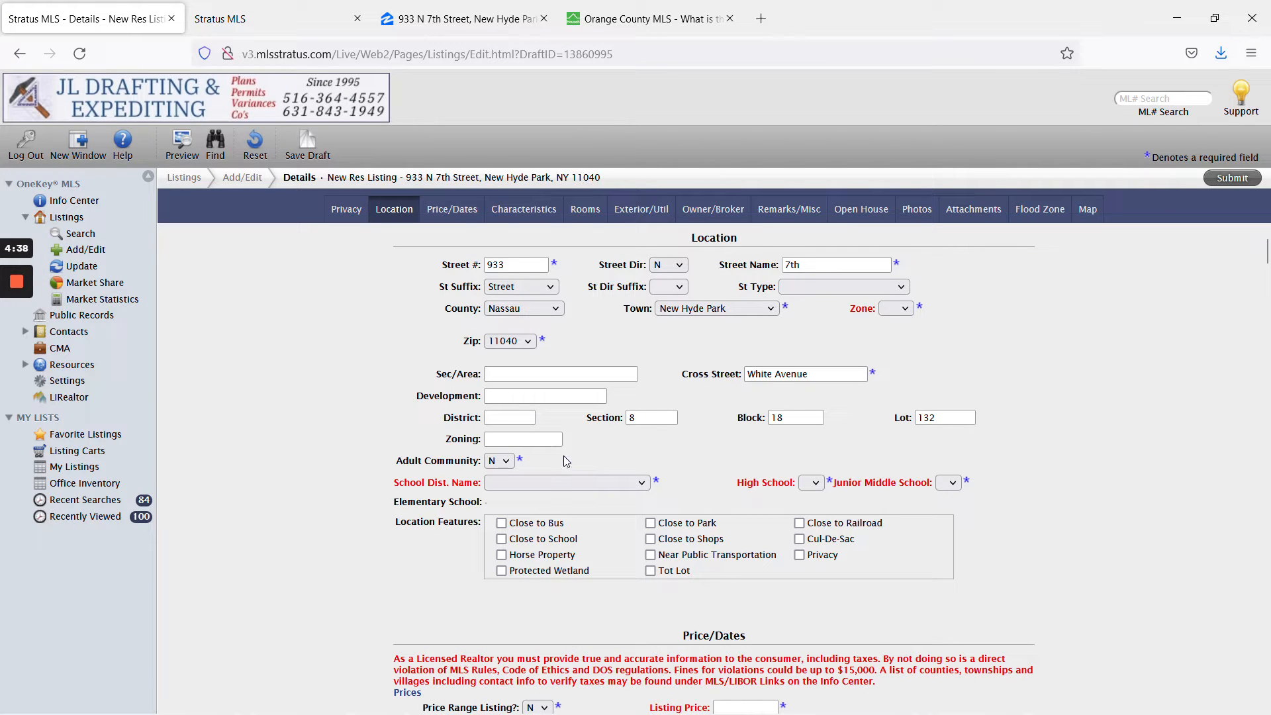
# Check the school district in the Freshdesk ticket and reopen the School Dist. Name list.
pyautogui.click(615, 483)
pyautogui.click(625, 467)
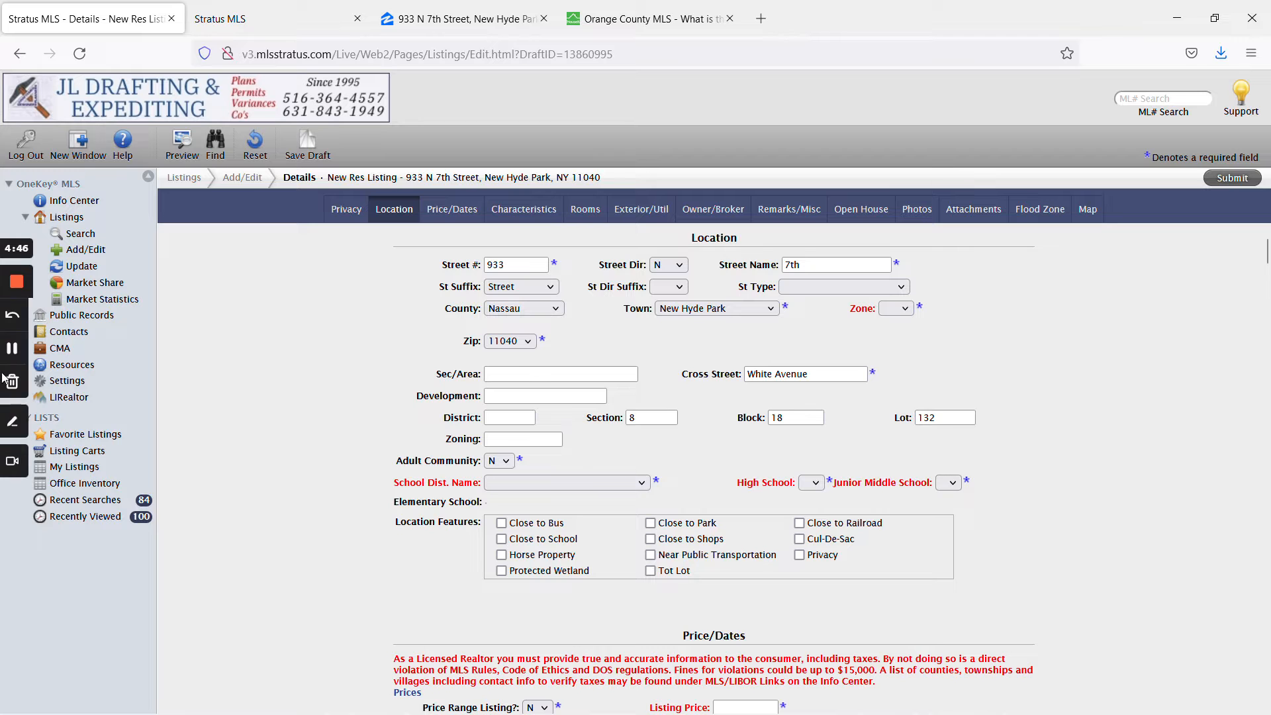
pyautogui.click(17, 350)
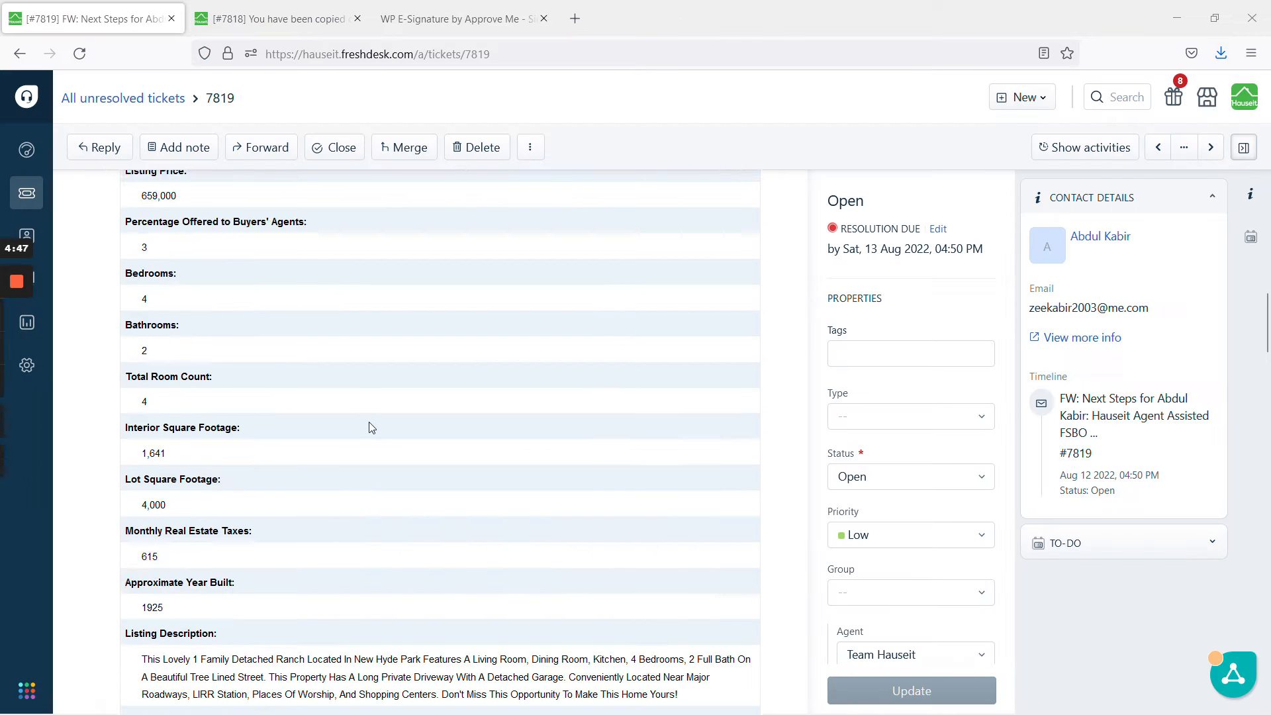
pyautogui.scroll(-9, 372, 427)
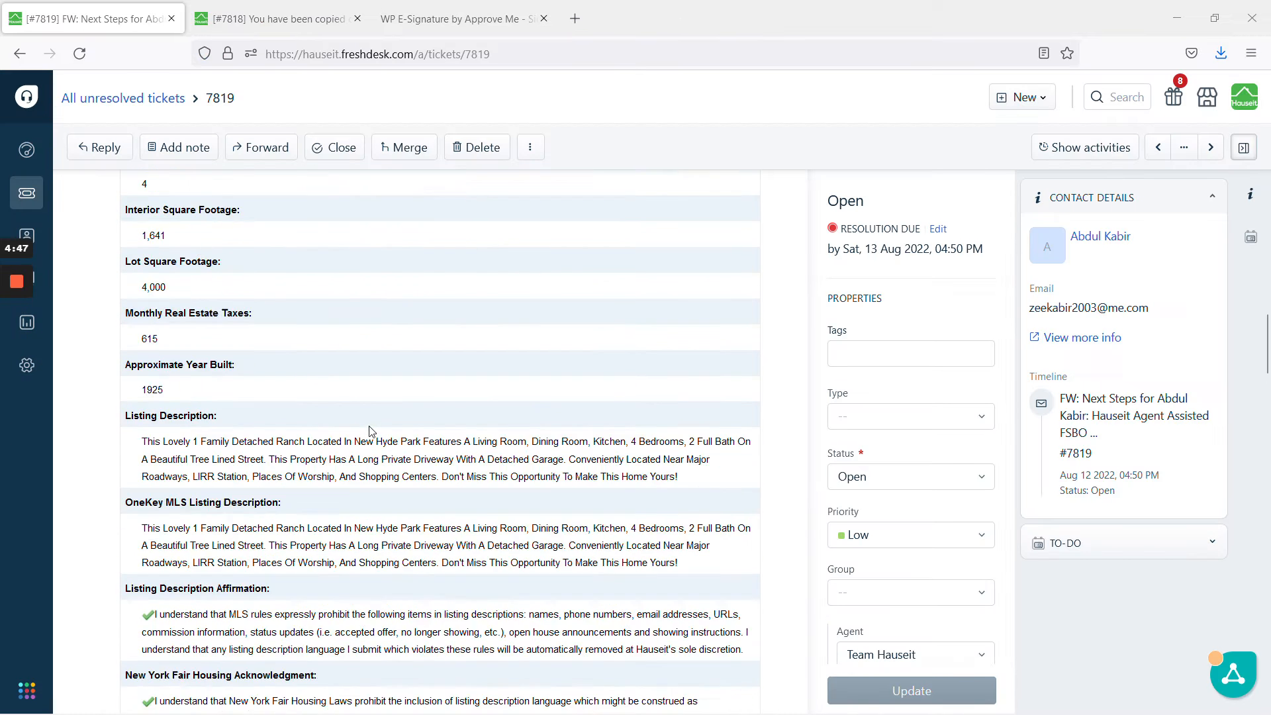
pyautogui.scroll(-1, 218, 605)
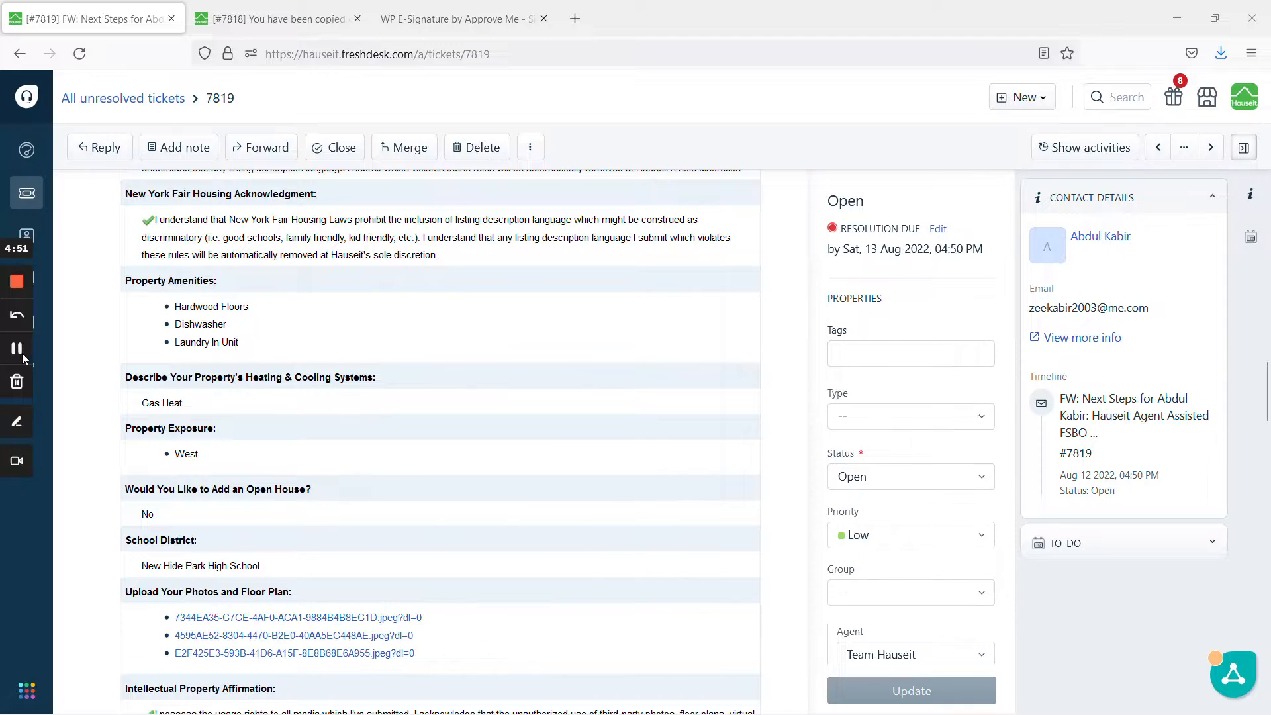
pyautogui.click(22, 352)
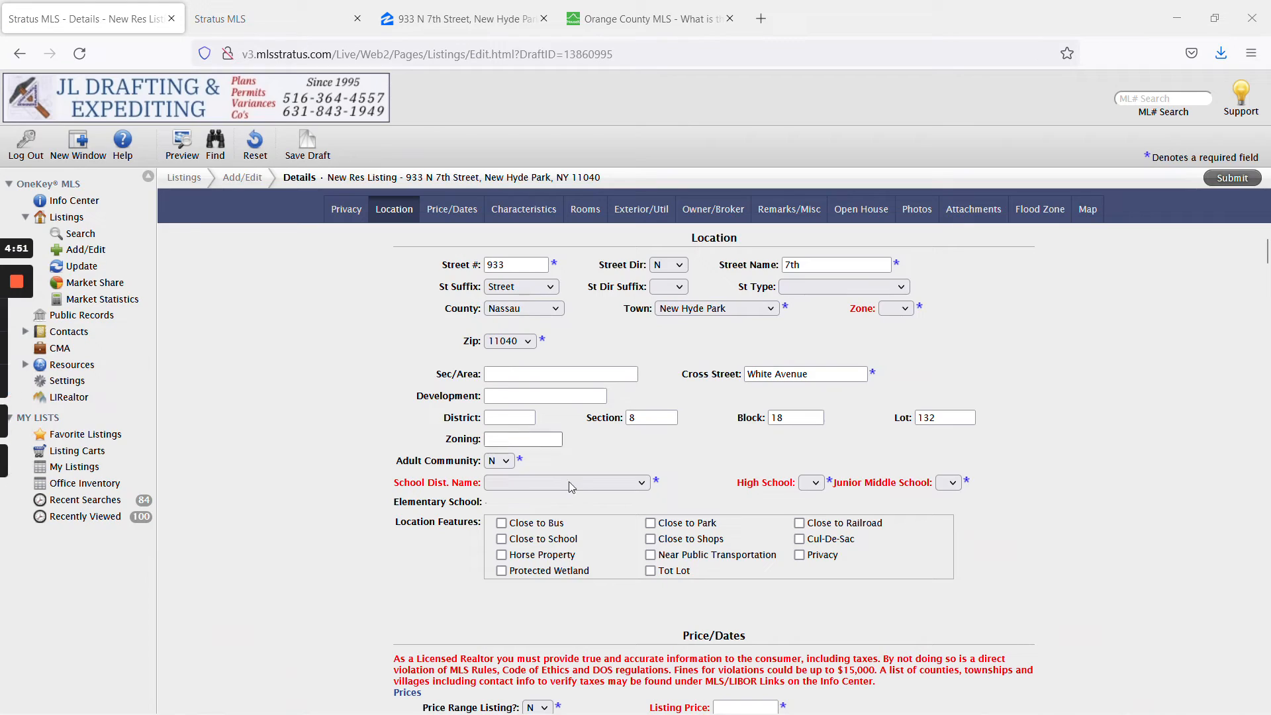
pyautogui.click(569, 482)
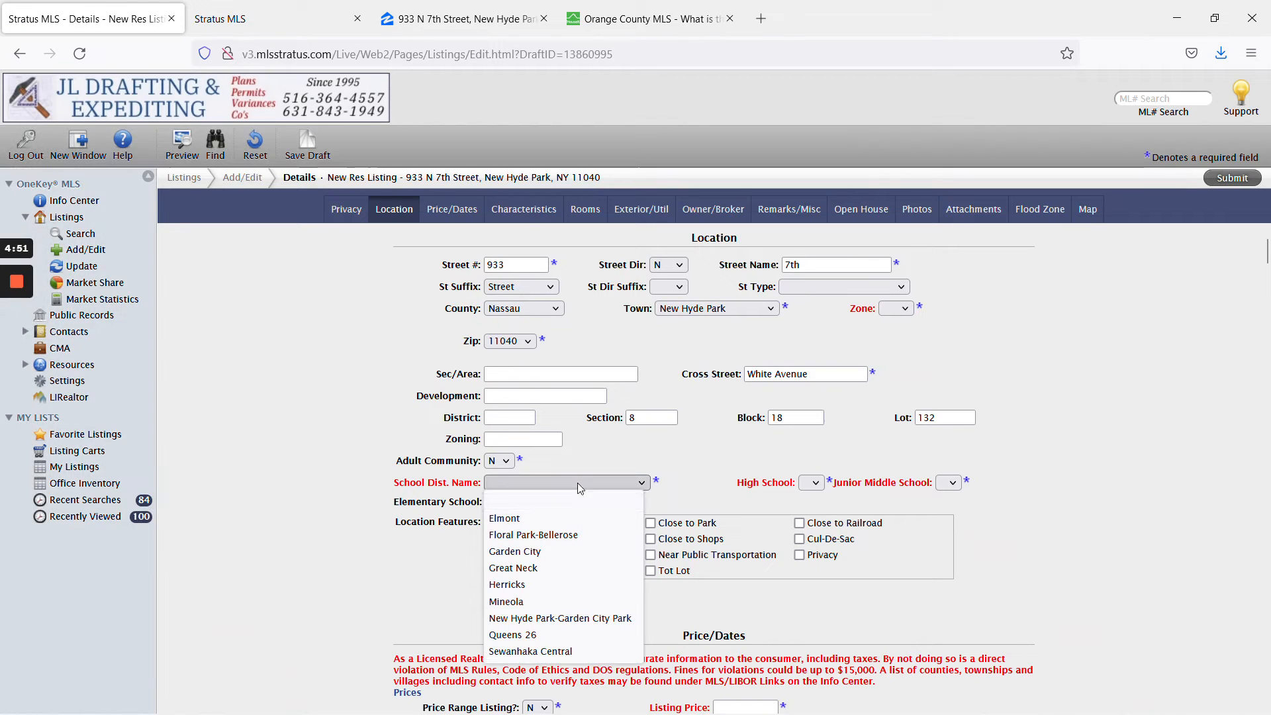
# Choose district New Hyde Park-Garden City Park and New Hyde Park Memorial High for high and middle school.
pyautogui.click(575, 619)
pyautogui.click(818, 483)
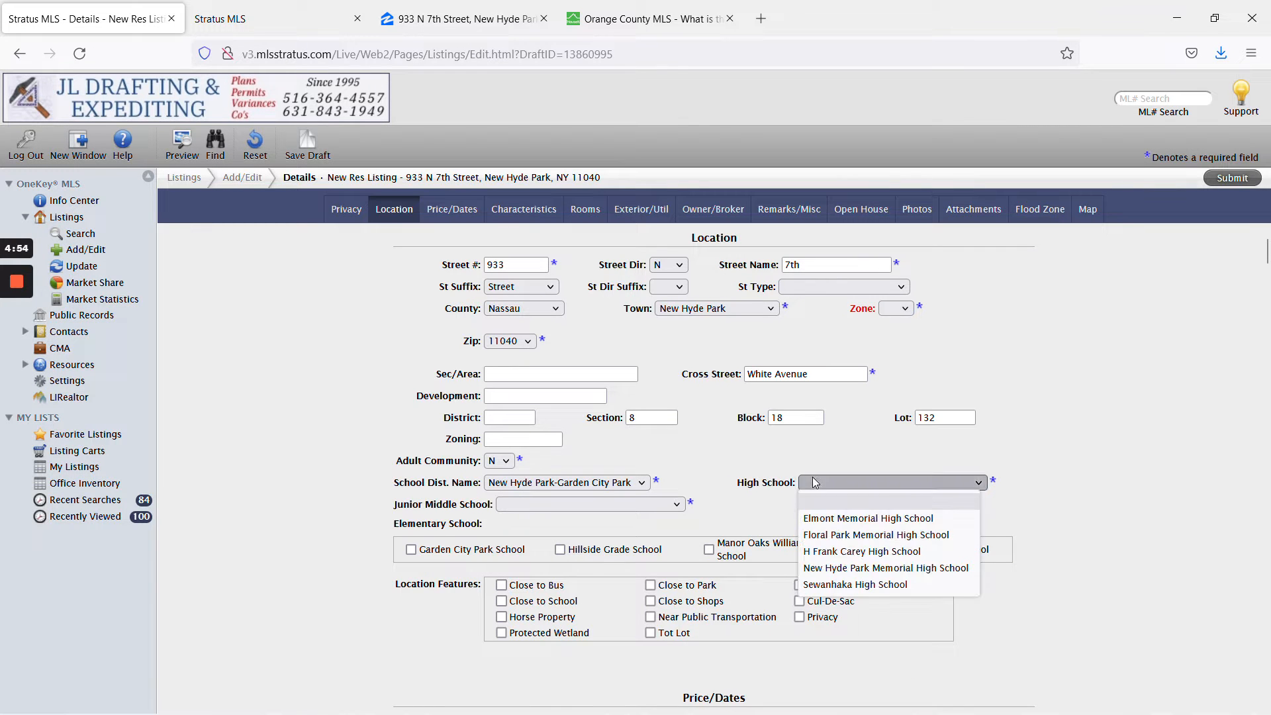
pyautogui.click(847, 569)
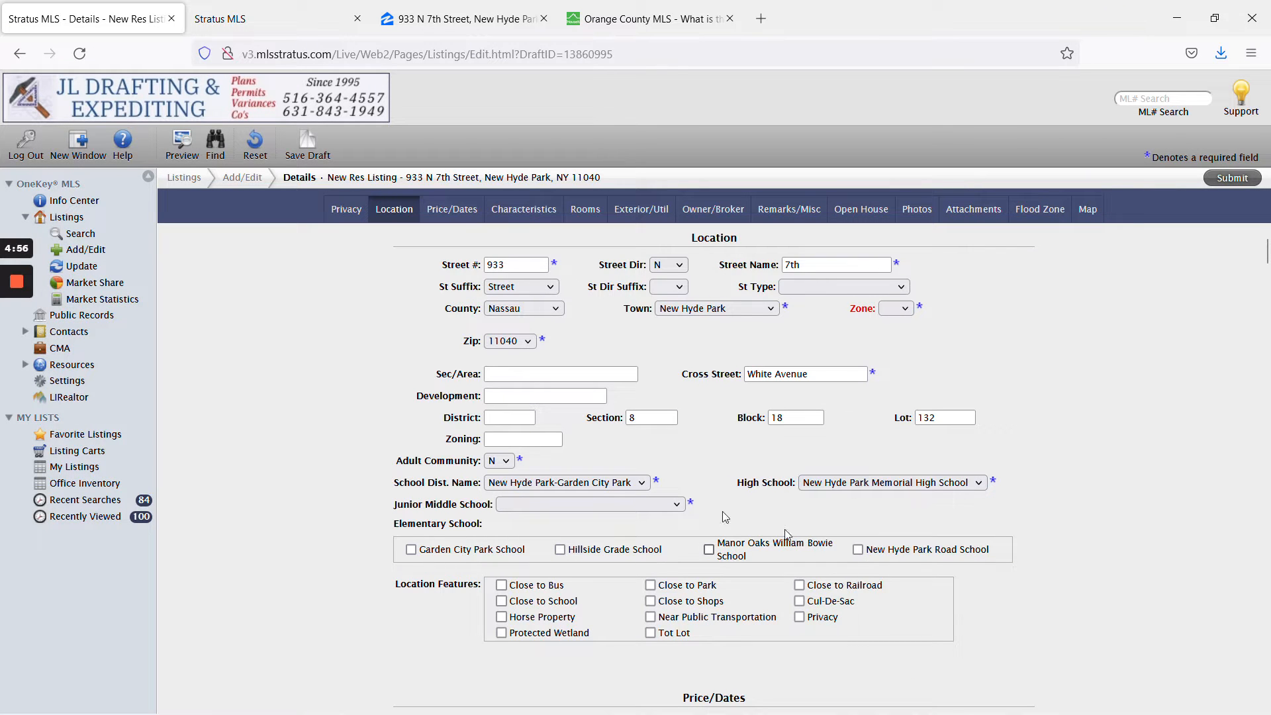
pyautogui.click(618, 502)
pyautogui.click(612, 590)
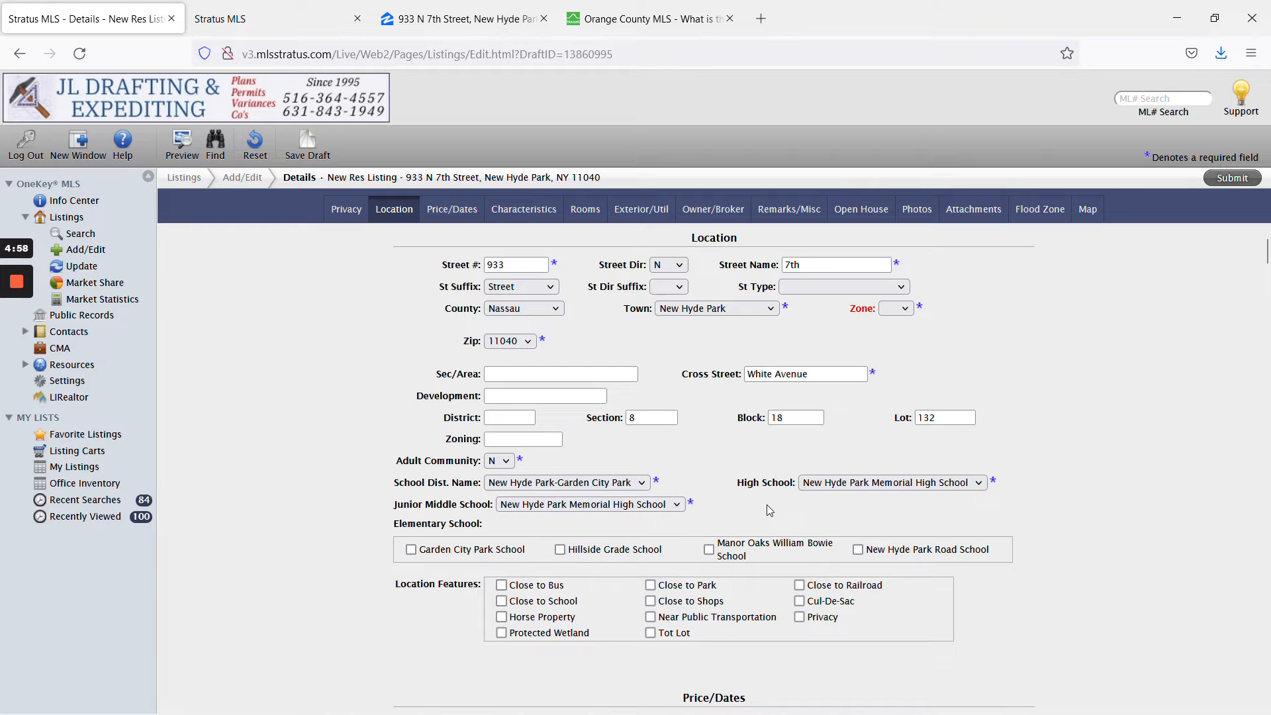
# Verify the school names against the Zillow page and the old MLS record.
pyautogui.click(511, 24)
pyautogui.scroll(10, 728, 285)
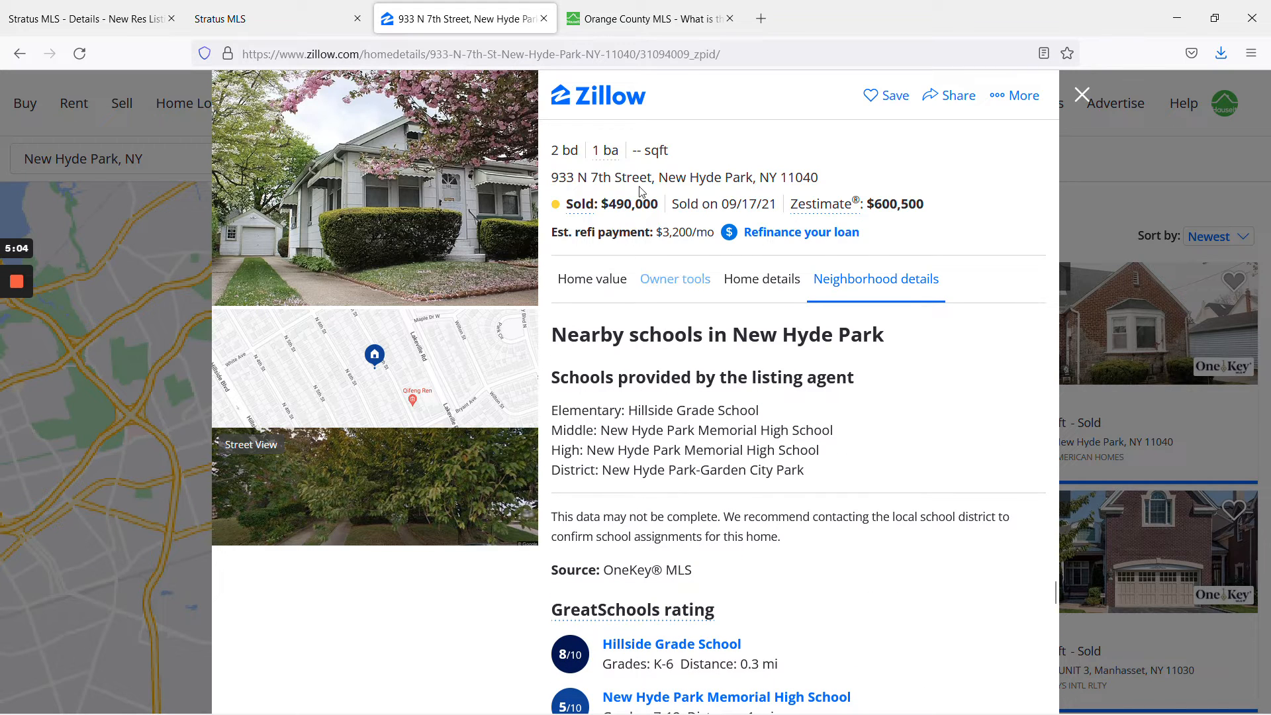
pyautogui.click(305, 9)
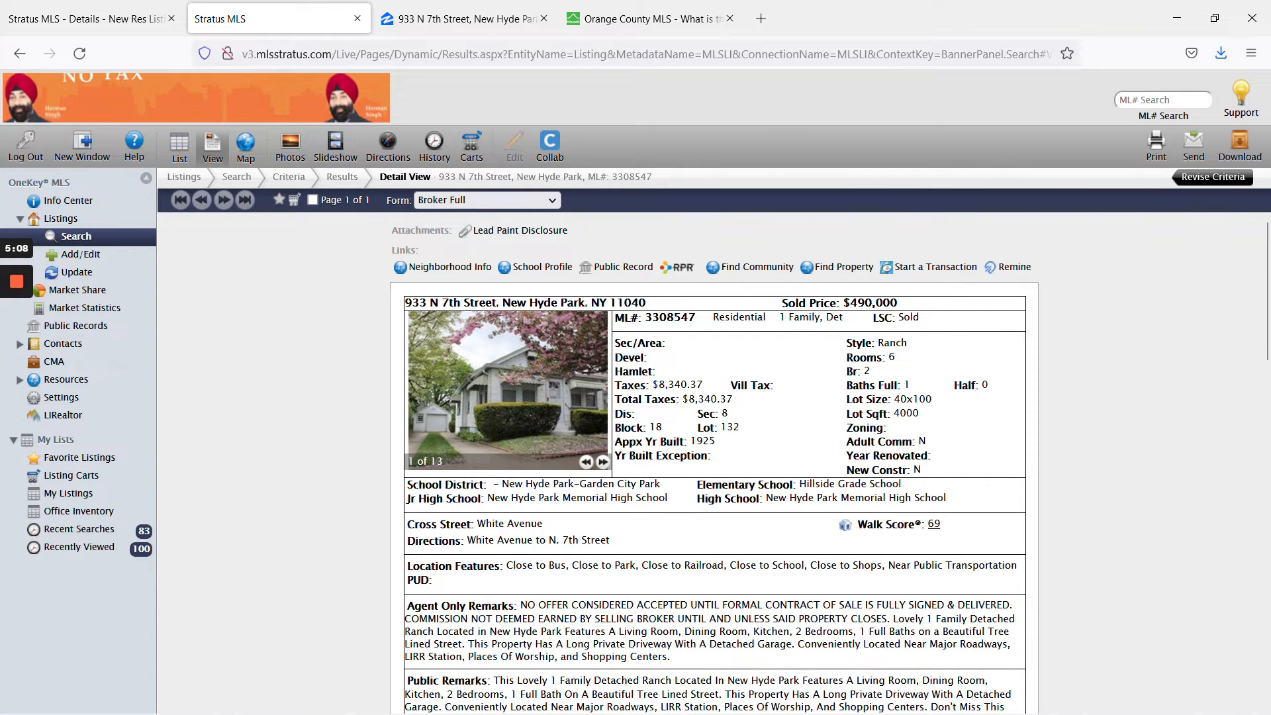
pyautogui.moveTo(948, 497); pyautogui.dragTo(539, 487)
pyautogui.click(539, 488)
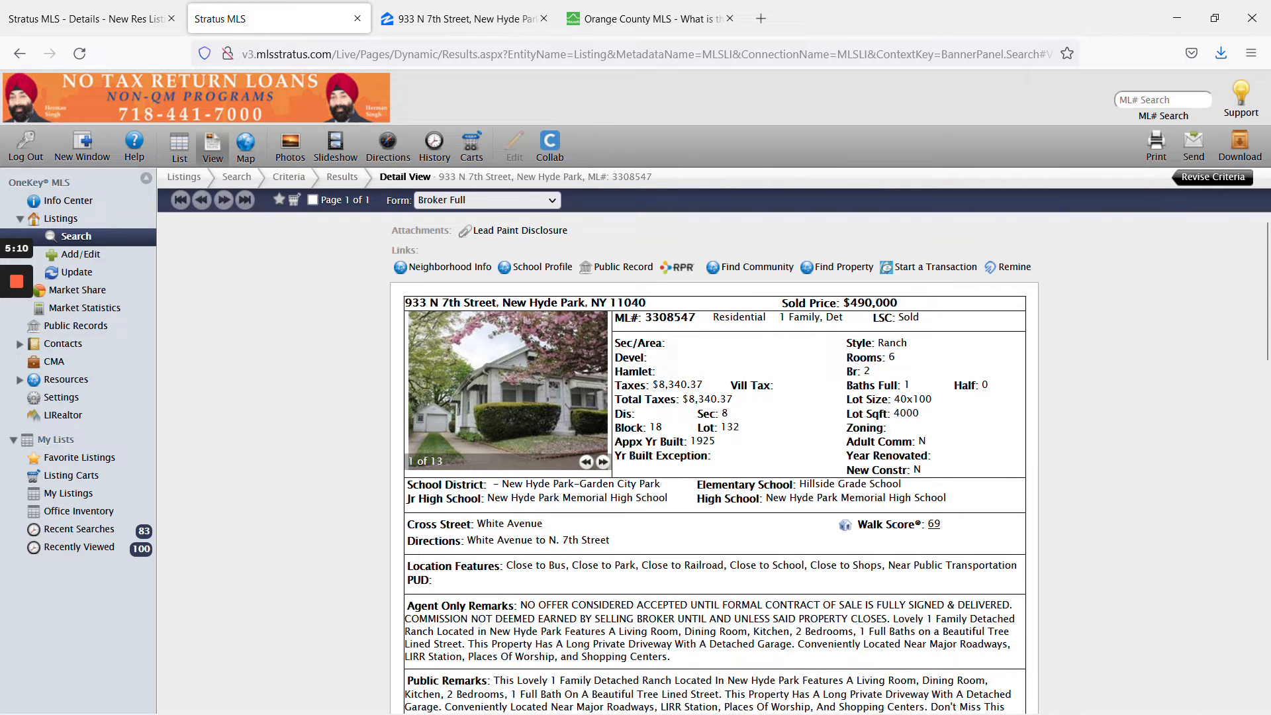
pyautogui.click(86, 18)
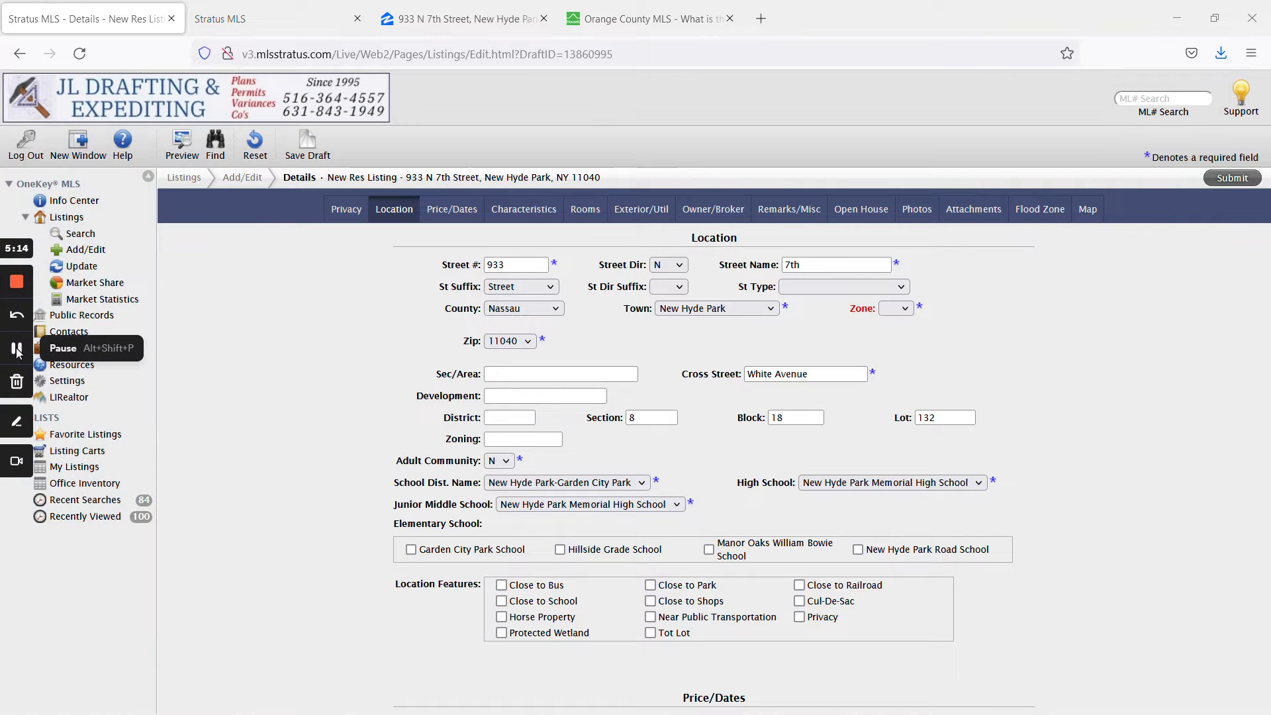
# Set the Zone to 8 and compare it against the old MLS record.
pyautogui.click(900, 309)
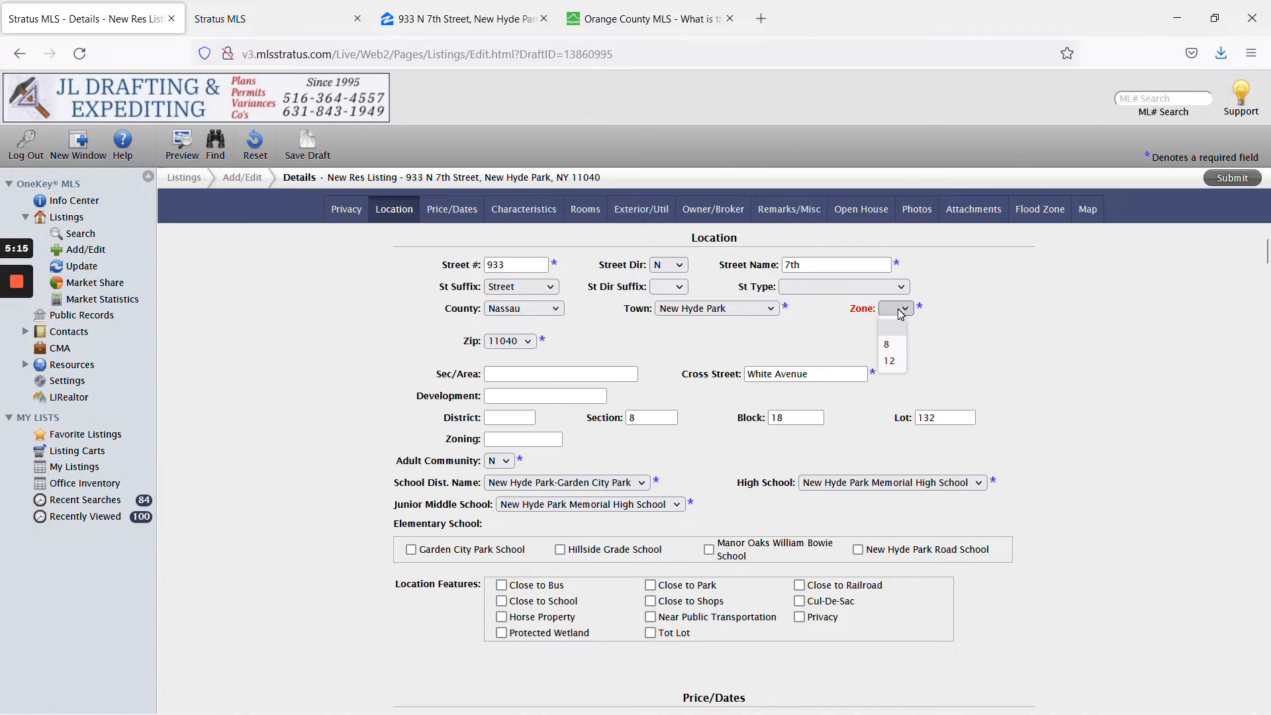
pyautogui.click(898, 345)
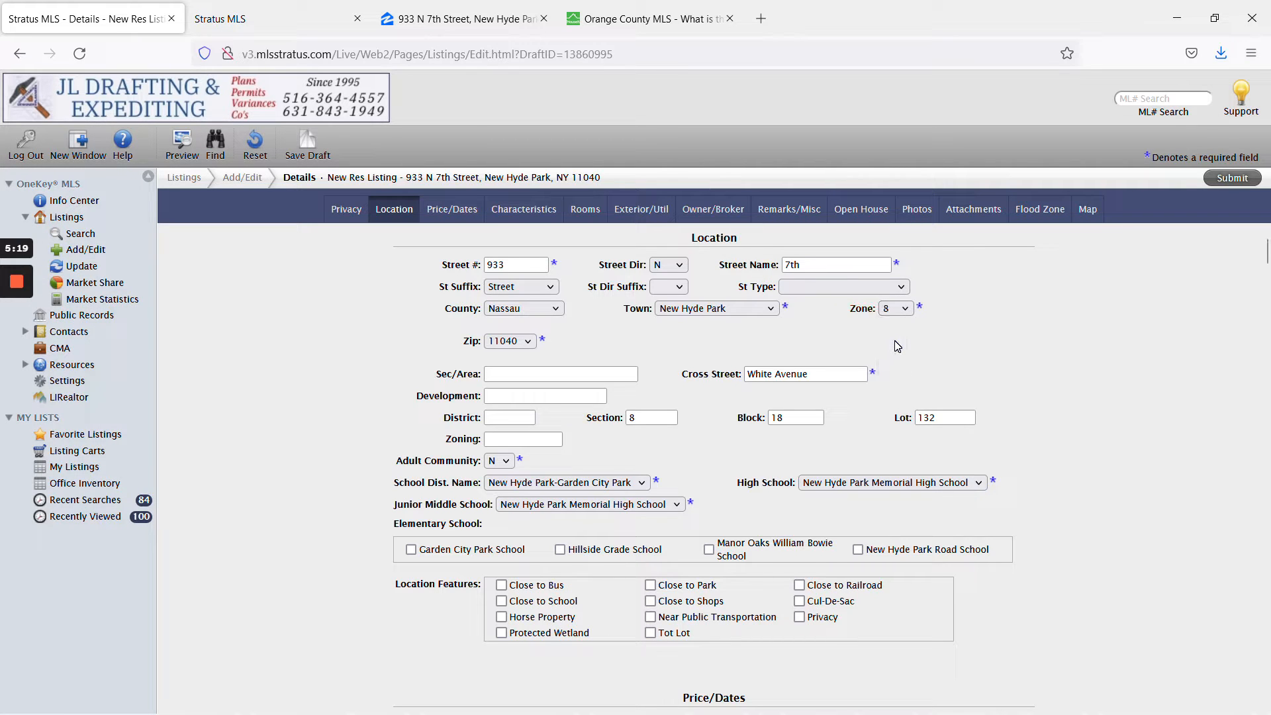
pyautogui.click(897, 309)
pyautogui.click(898, 344)
pyautogui.click(295, 13)
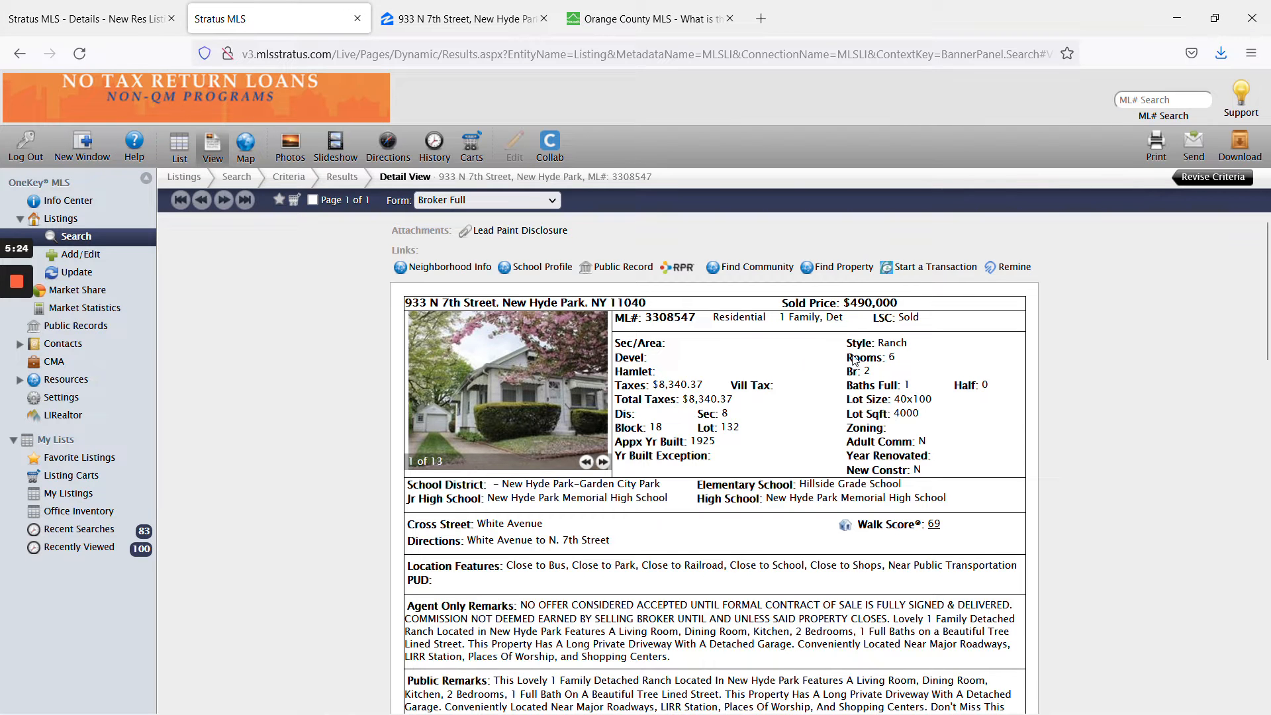
pyautogui.click(73, 19)
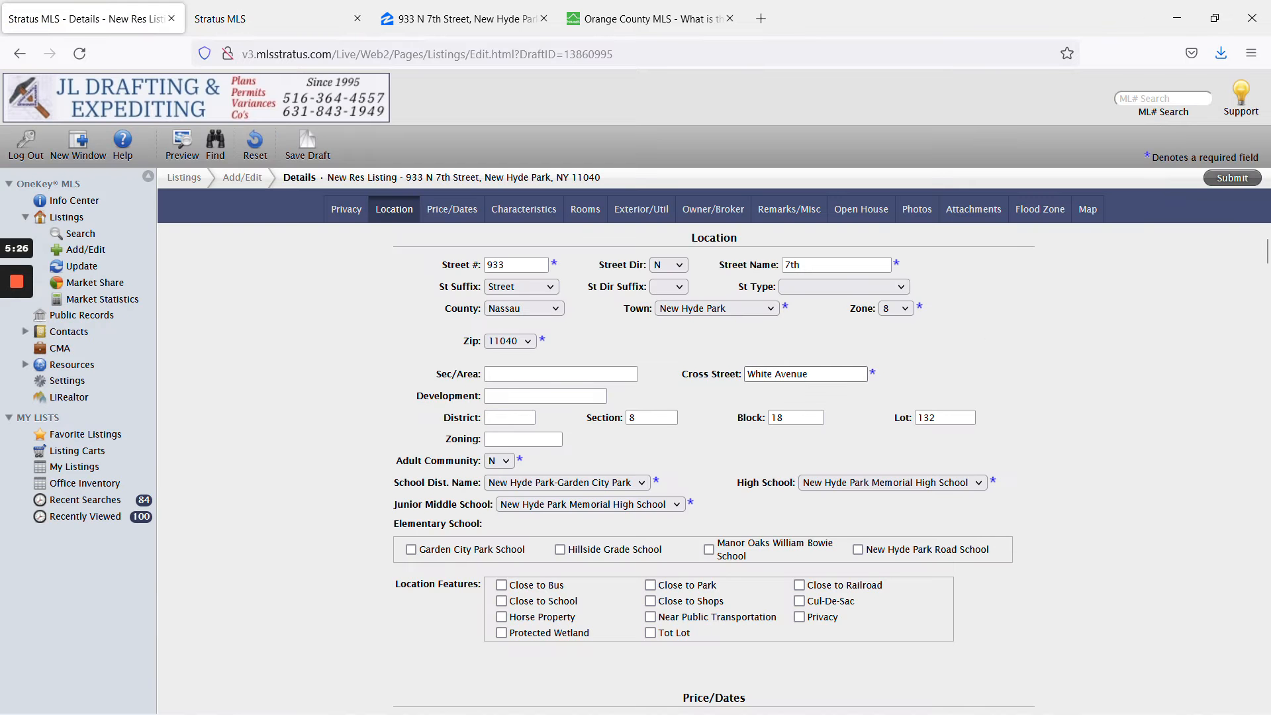
pyautogui.scroll(-5, 844, 370)
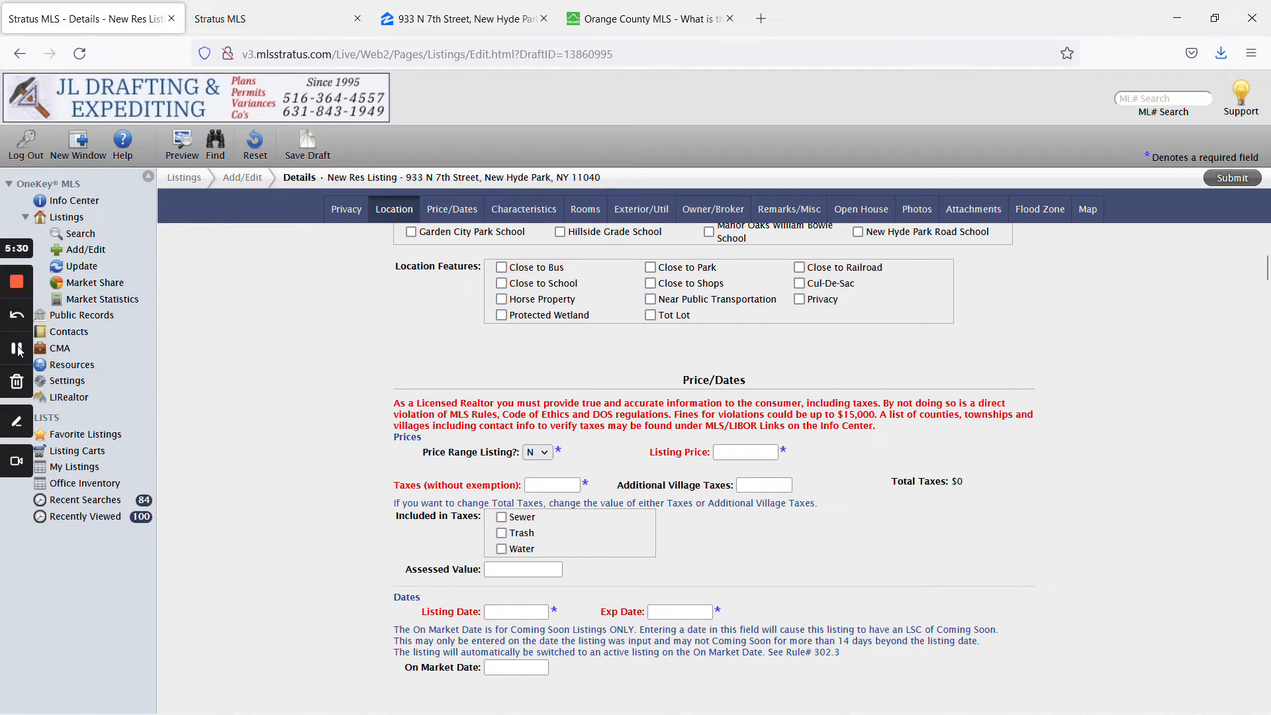
pyautogui.click(17, 348)
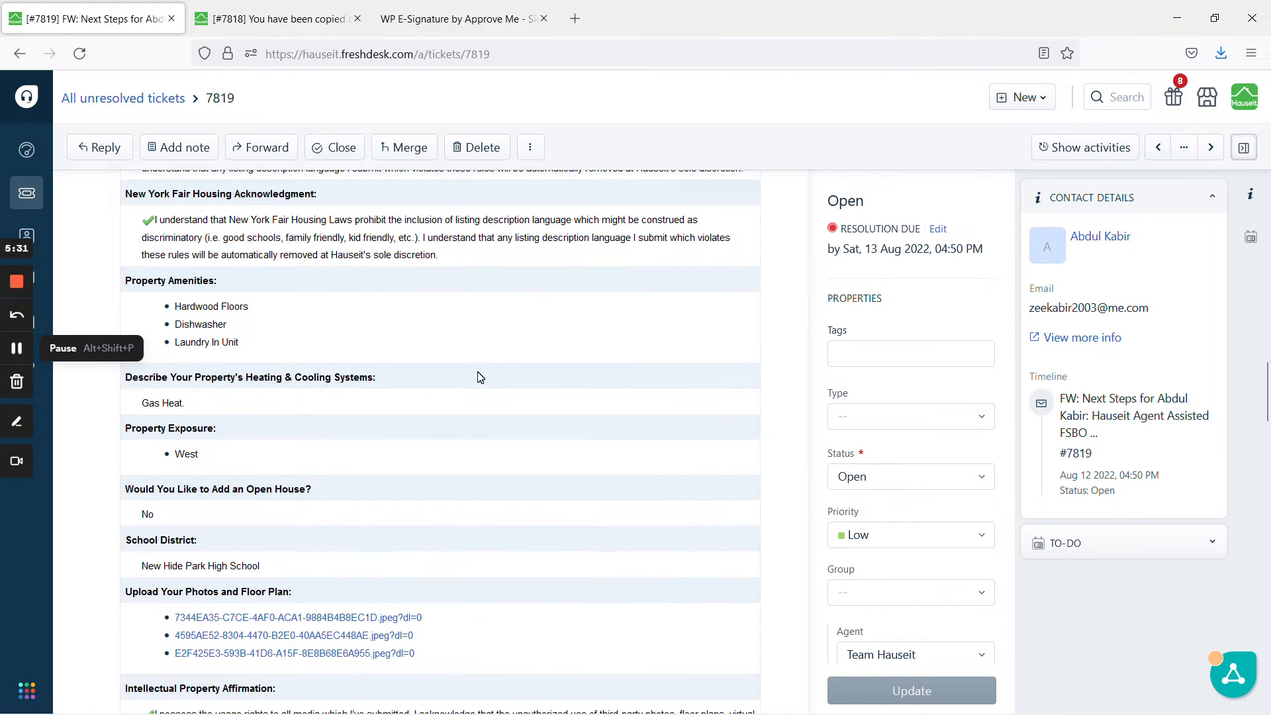
pyautogui.scroll(8, 480, 378)
pyautogui.scroll(2, 432, 386)
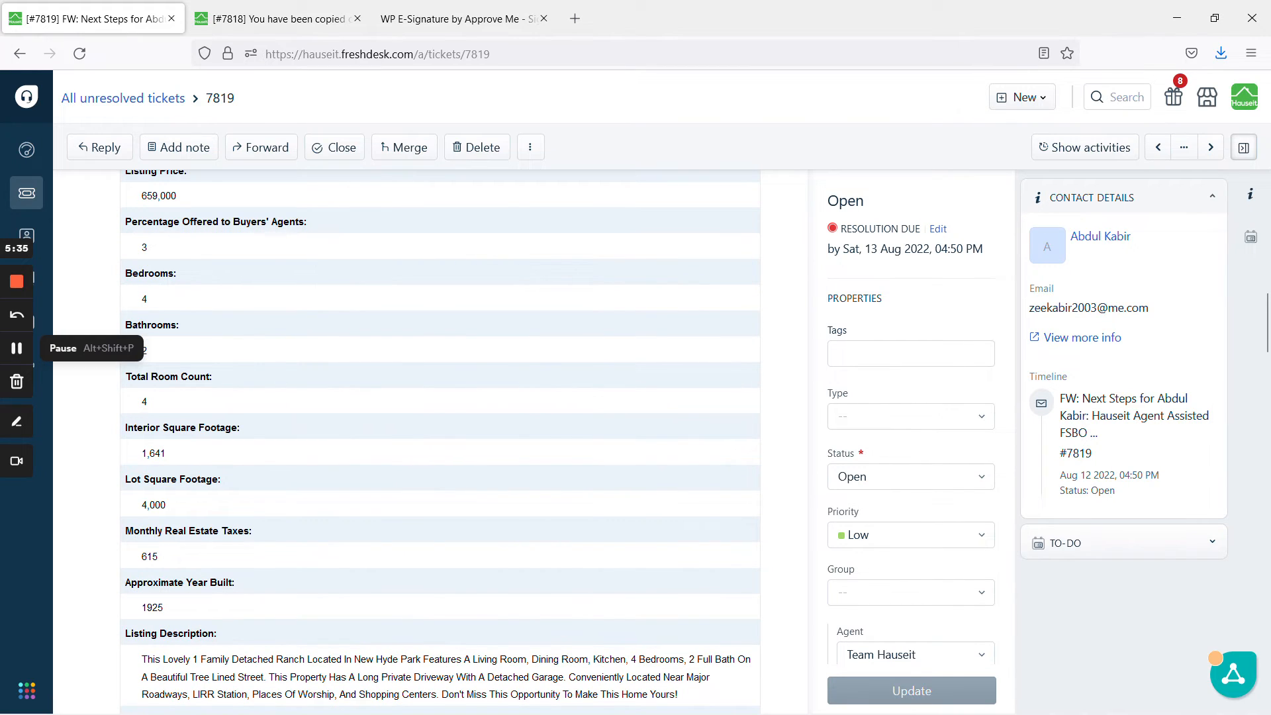
pyautogui.scroll(2, 165, 388)
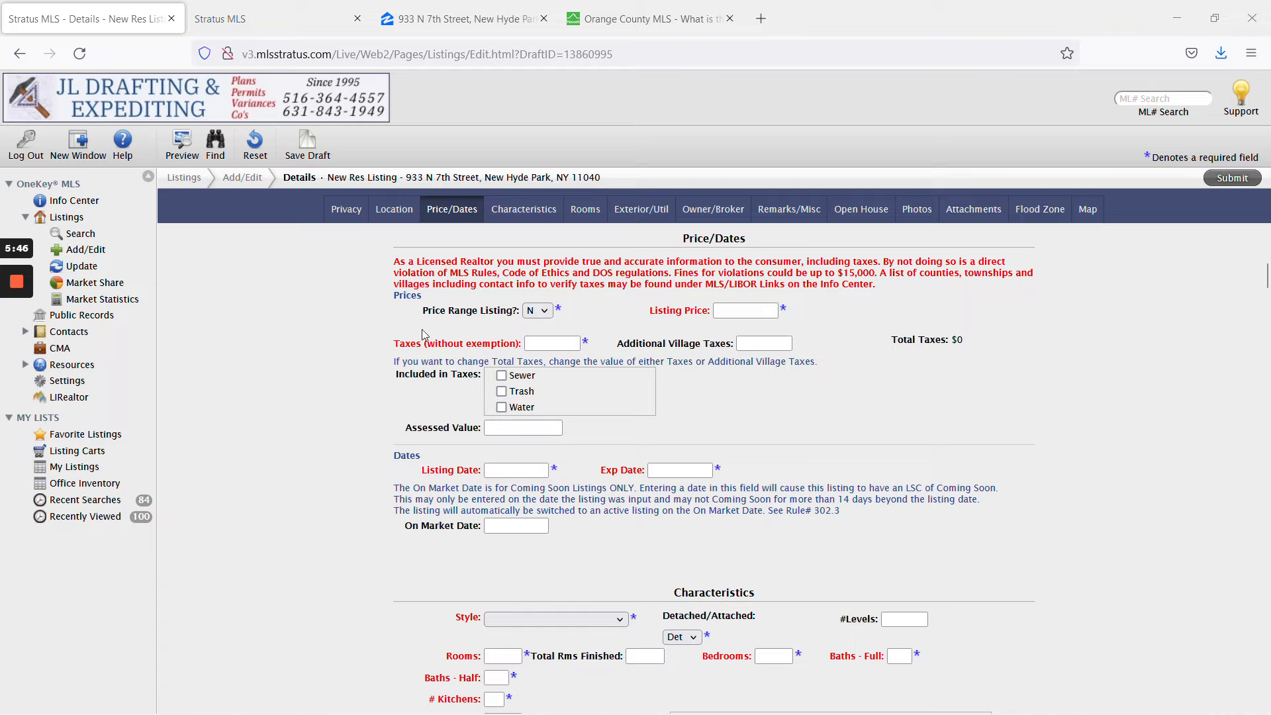
# Paste 659000 into Listing Price and double-check its digits.
pyautogui.click(761, 311)
pyautogui.write('659,000')
pyautogui.click(798, 331)
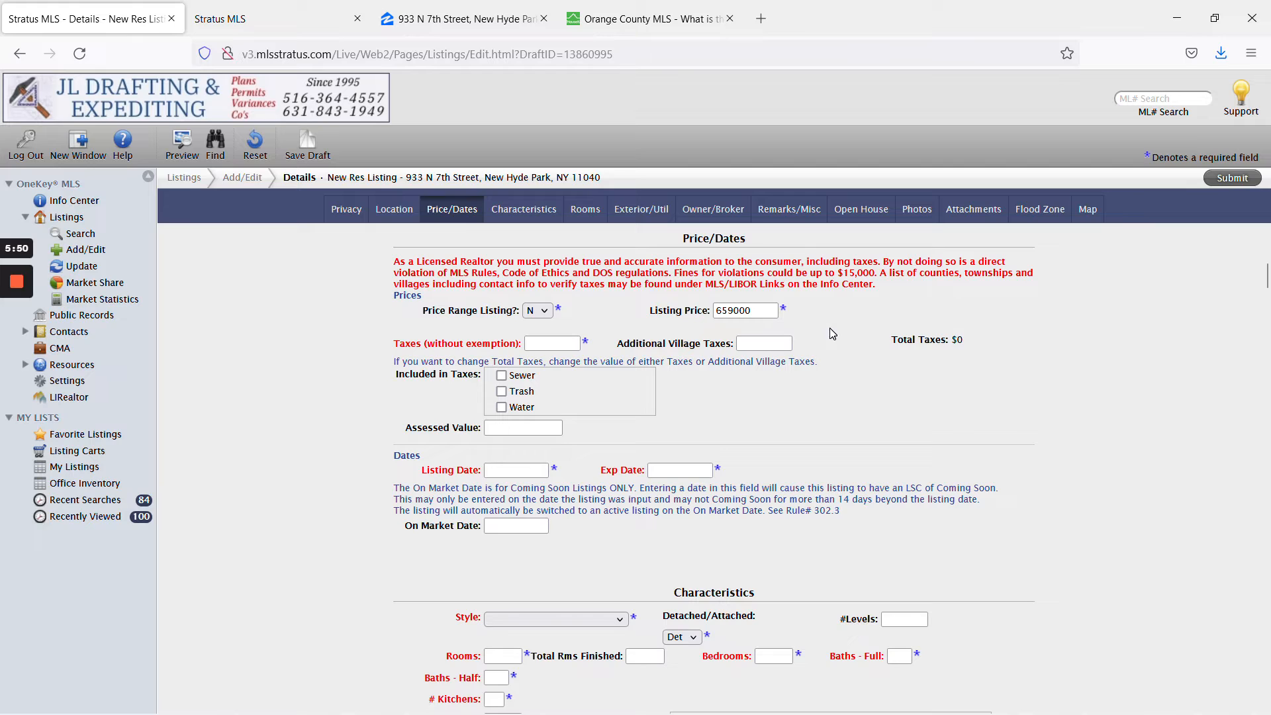
pyautogui.moveTo(733, 311); pyautogui.dragTo(801, 324)
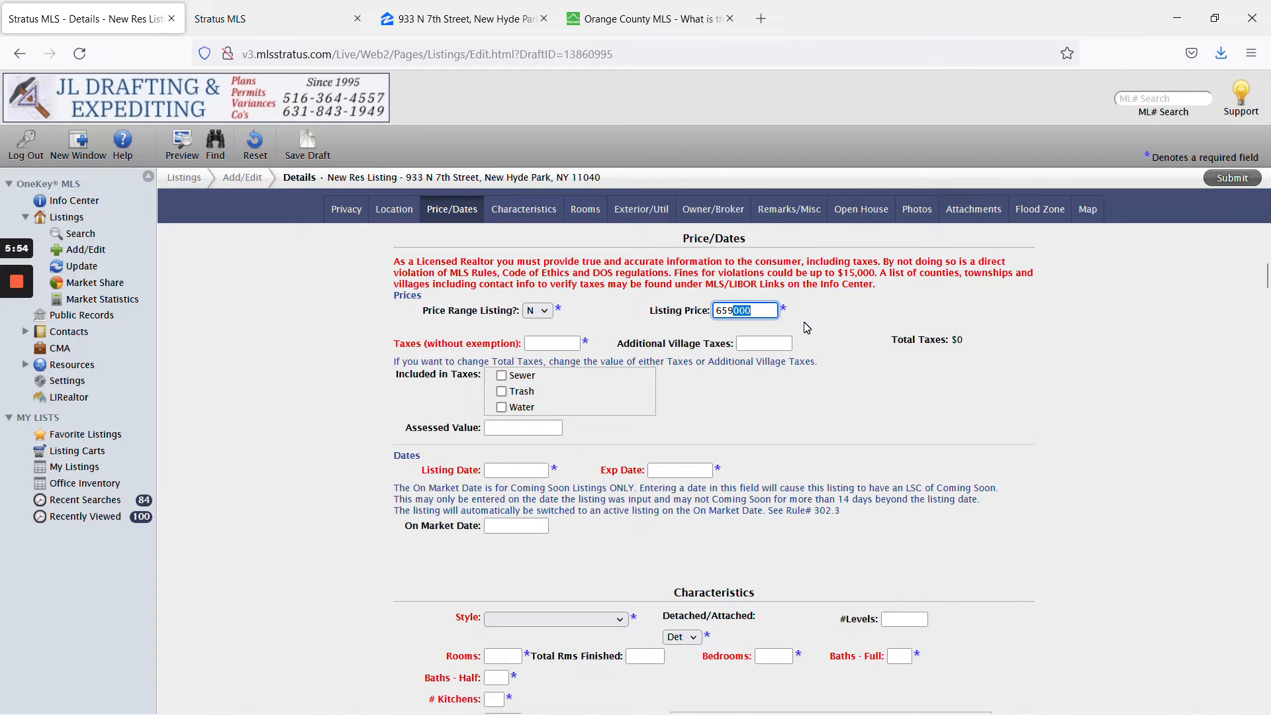
pyautogui.click(859, 329)
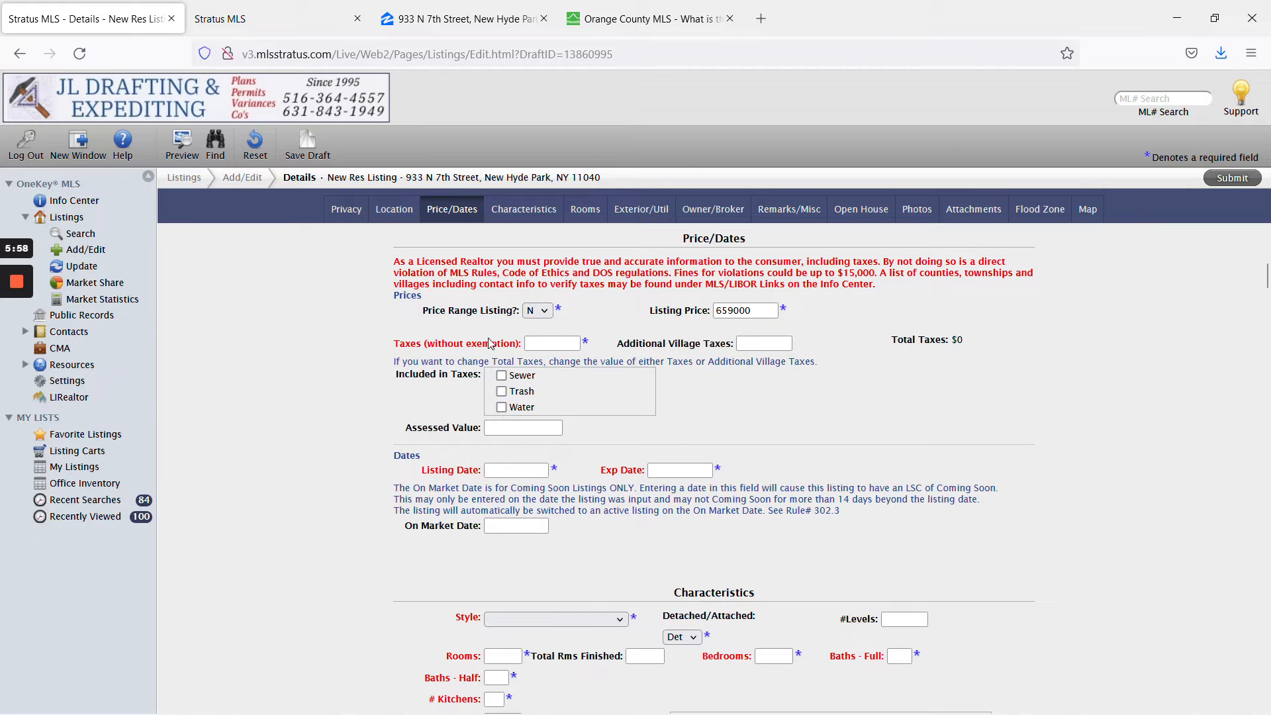
pyautogui.moveTo(18, 358)
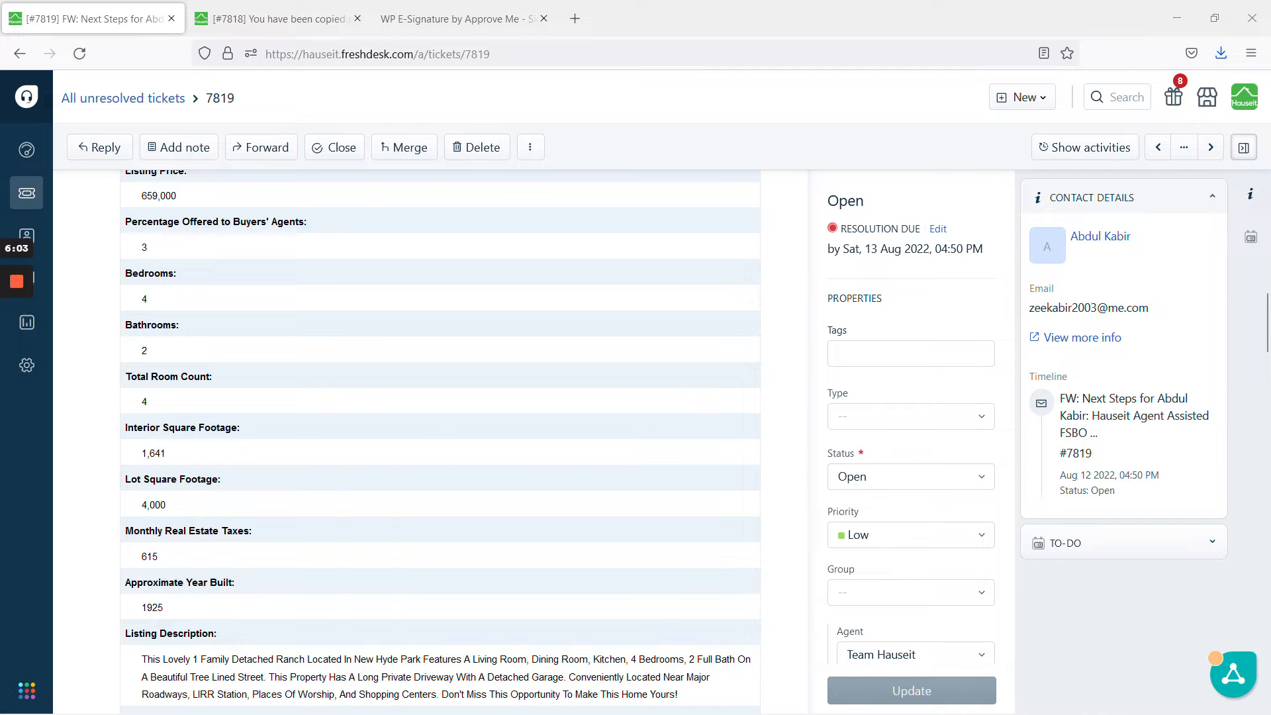
# Copy the 7380 yearly tax total from cell H5 of the Excel tax workbook.
pyautogui.click(19, 351)
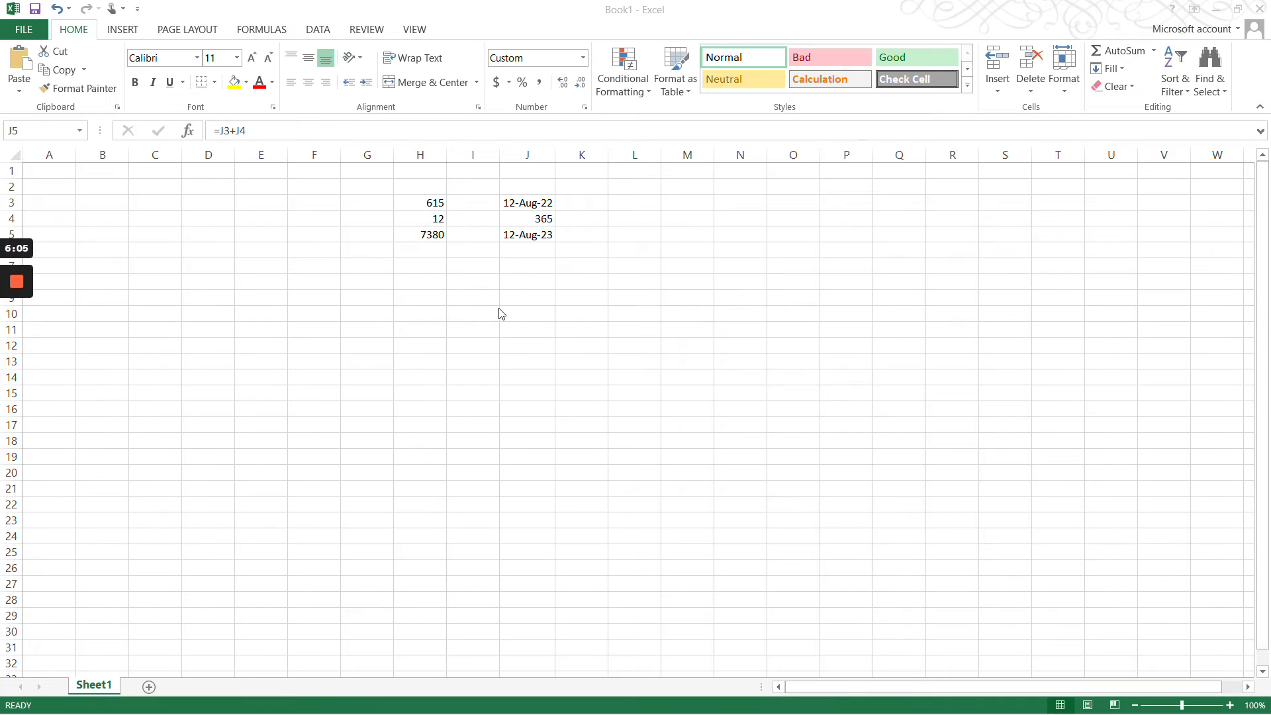
pyautogui.click(461, 245)
pyautogui.click(419, 234)
pyautogui.hotkey('ctrl', 'c')
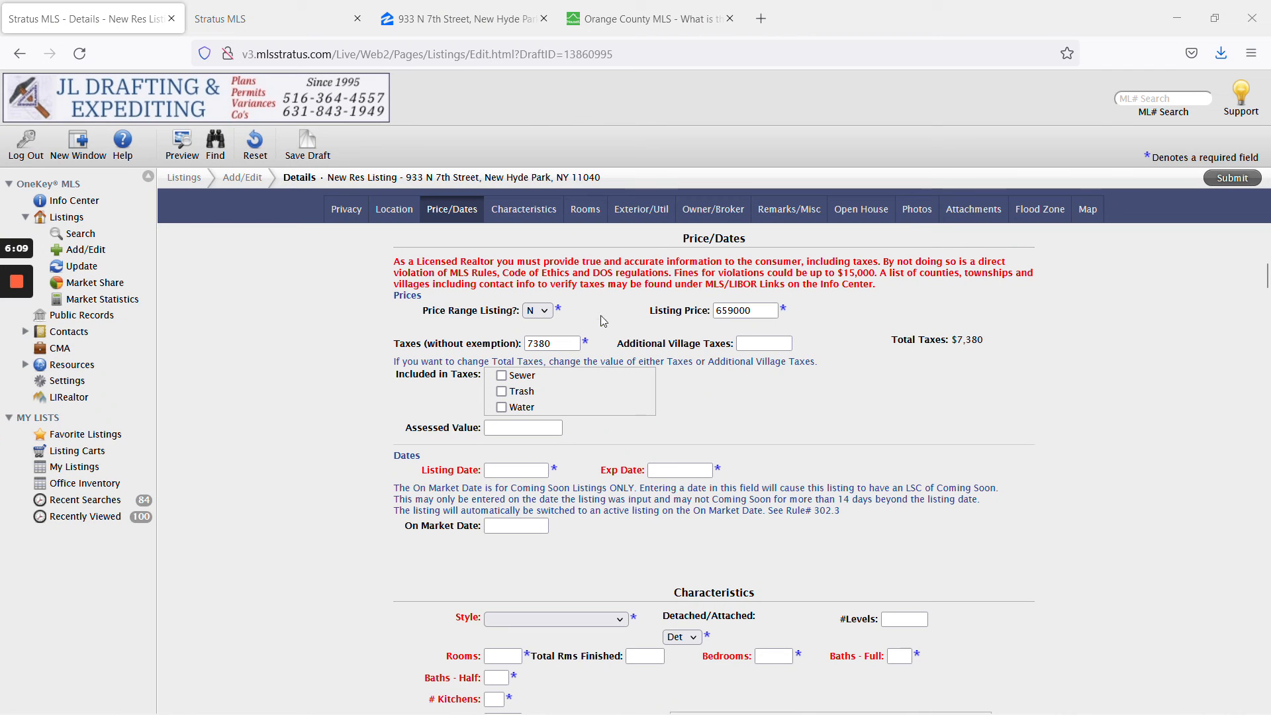
# Set the Listing Date to 8/18/2022 from the calendar.
pyautogui.click(547, 470)
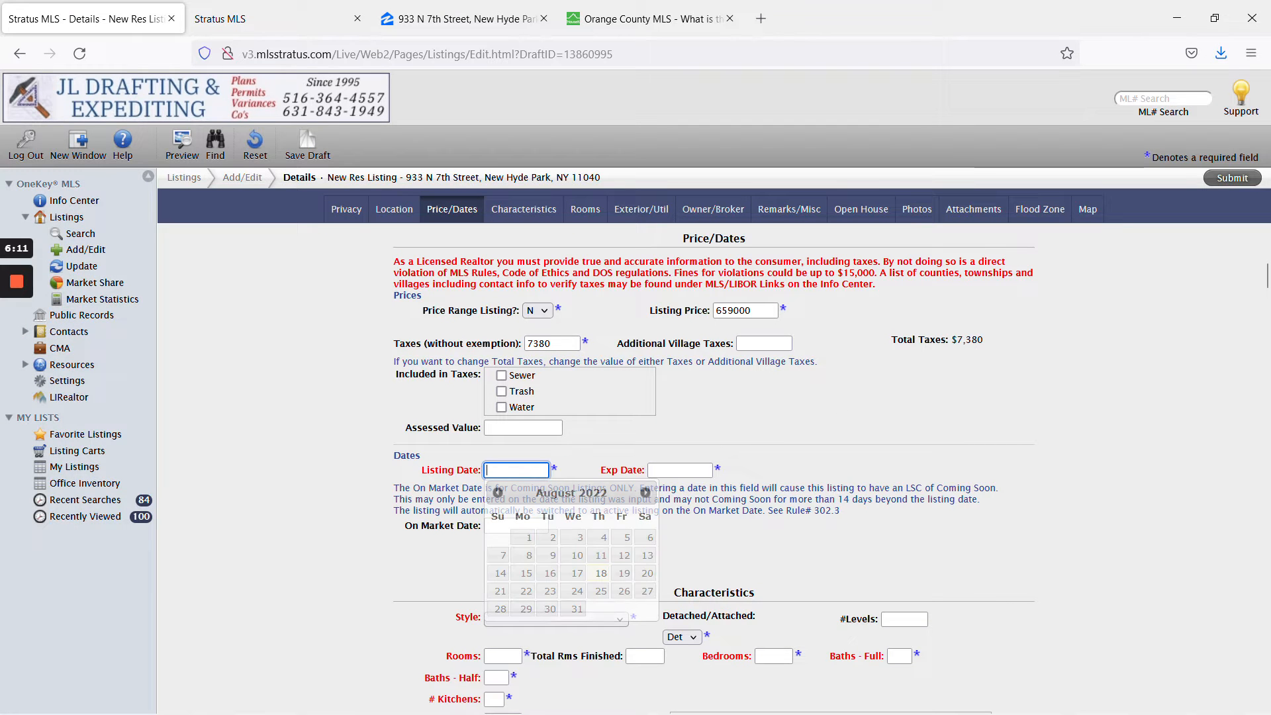
pyautogui.click(601, 574)
pyautogui.moveTo(10, 398)
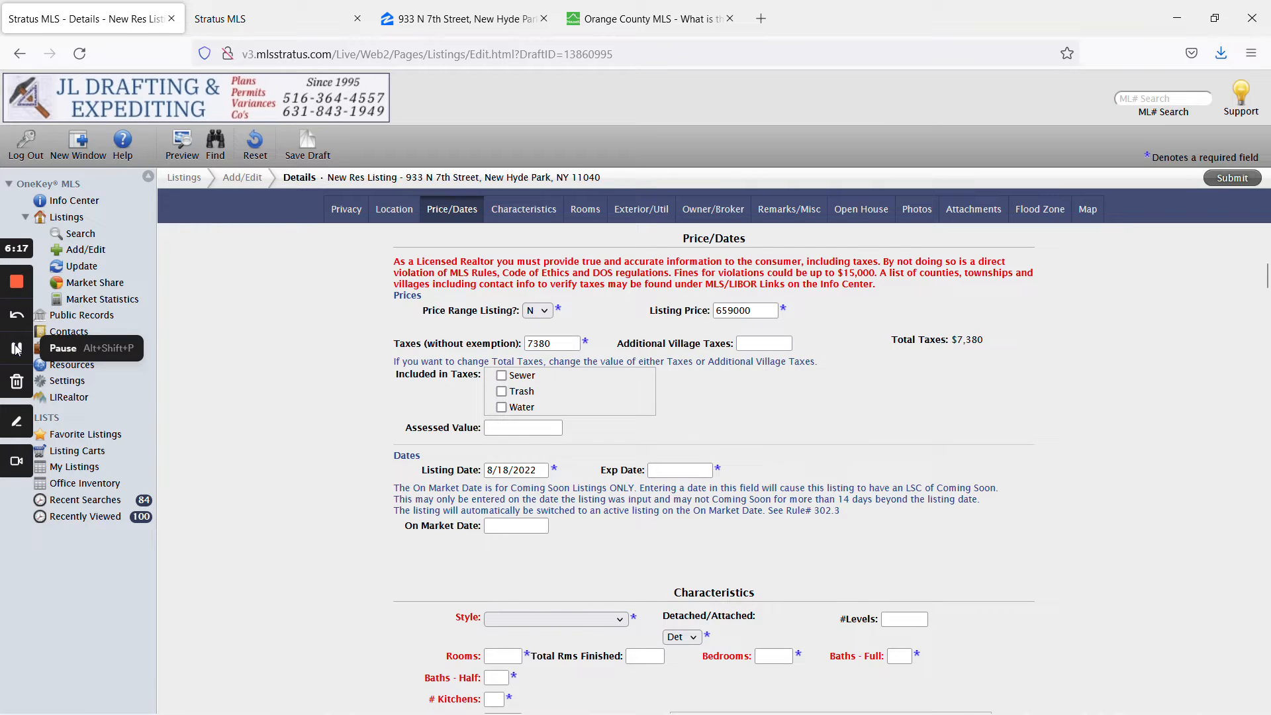
pyautogui.click(16, 349)
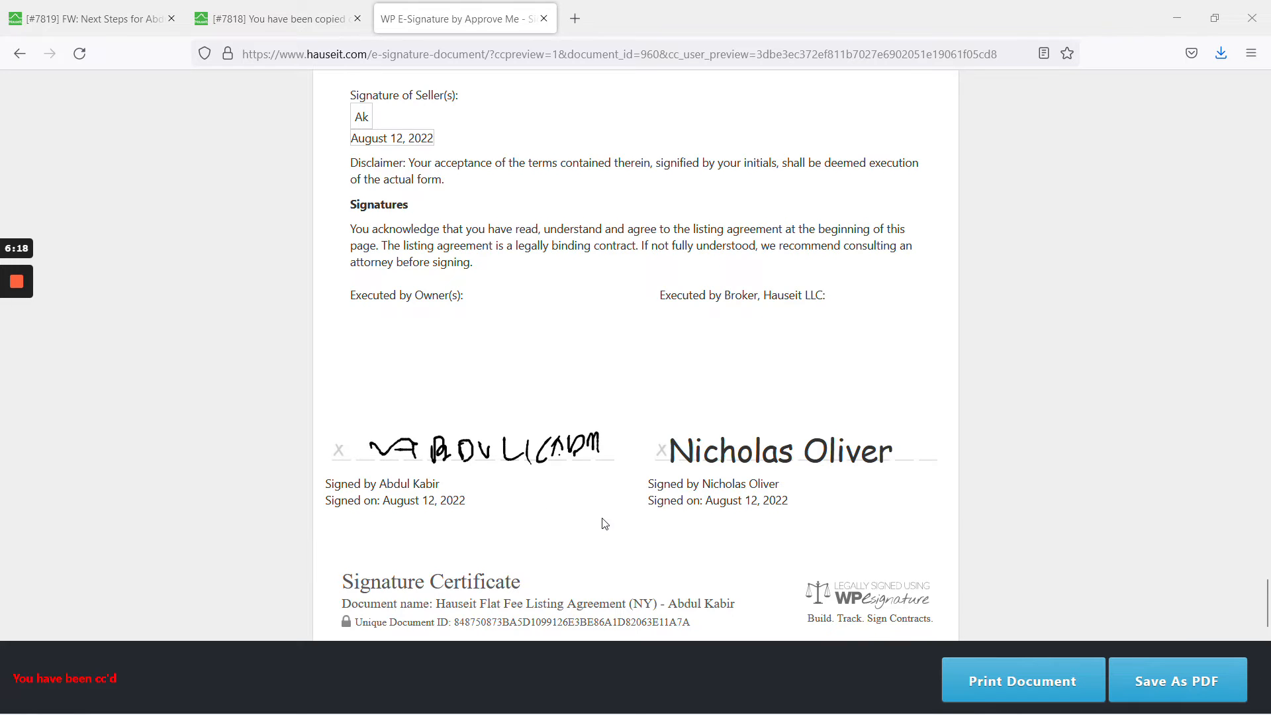
# Confirm the 12-Aug-23 one-year date in Excel cell J5, then open the Exp Date calendar.
pyautogui.scroll(7, 602, 522)
pyautogui.scroll(20, 616, 505)
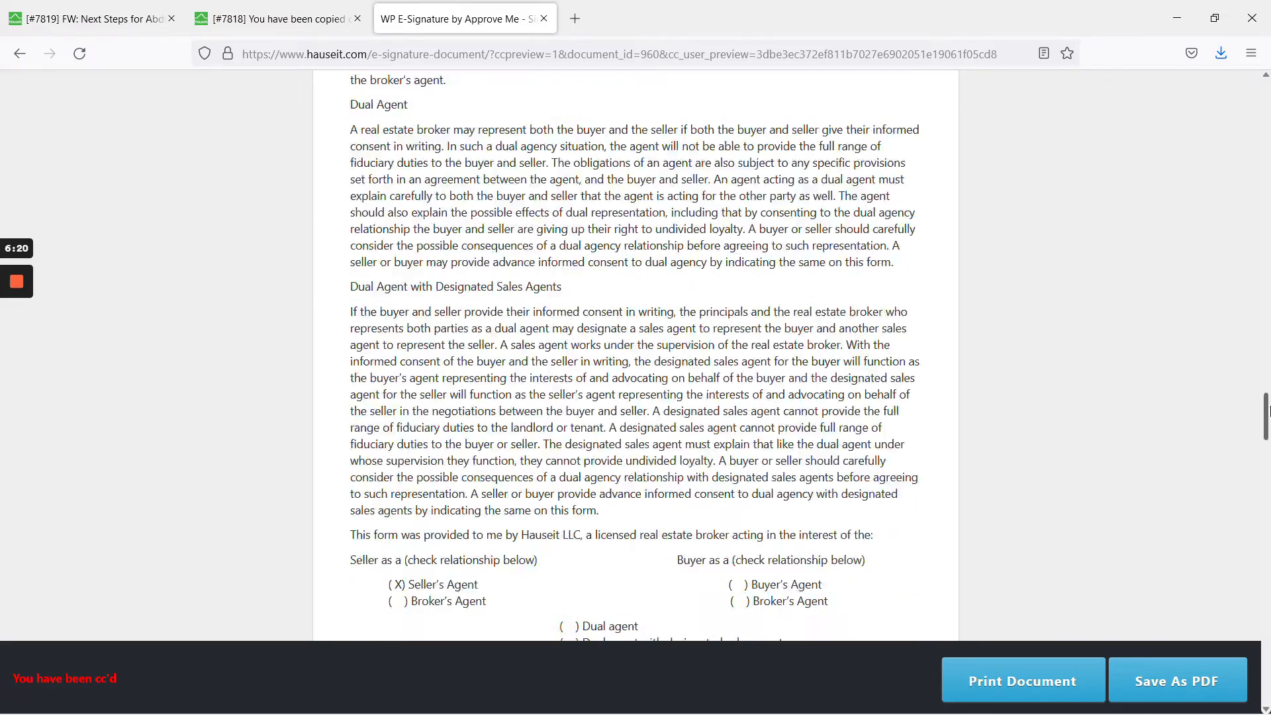
pyautogui.moveTo(1268, 410); pyautogui.dragTo(1267, 197)
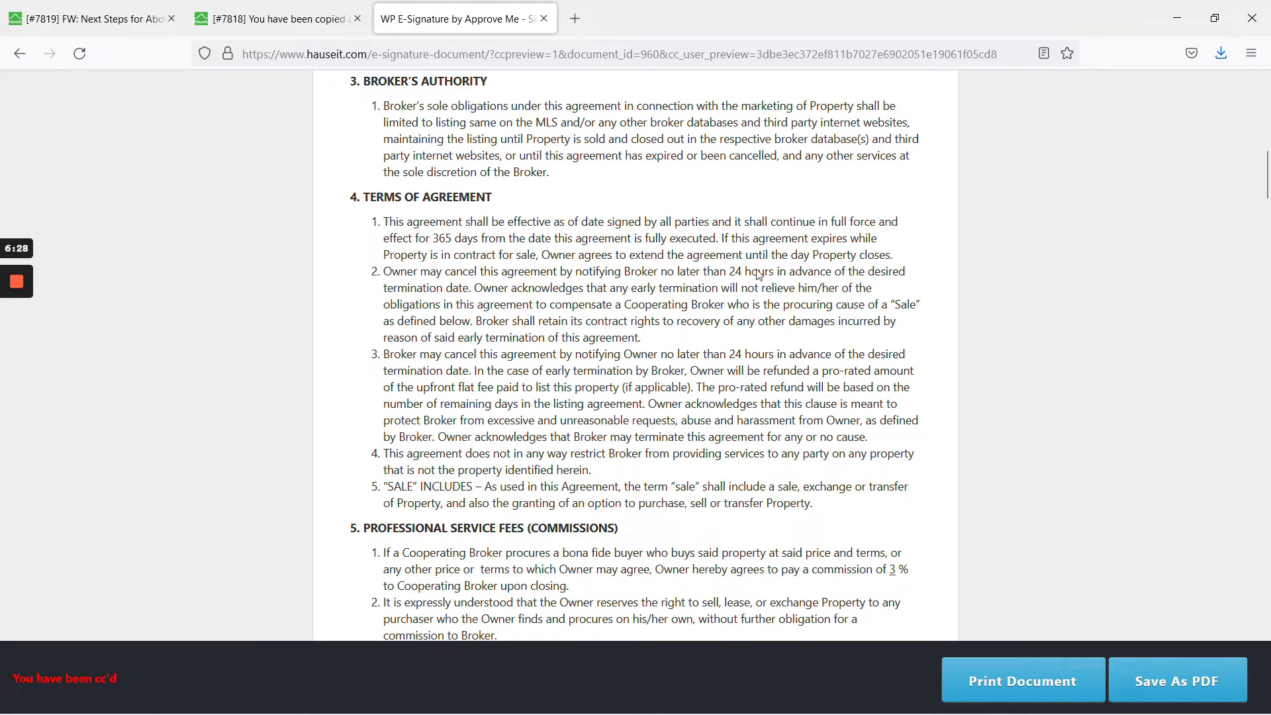
pyautogui.moveTo(1264, 183); pyautogui.dragTo(1266, 609)
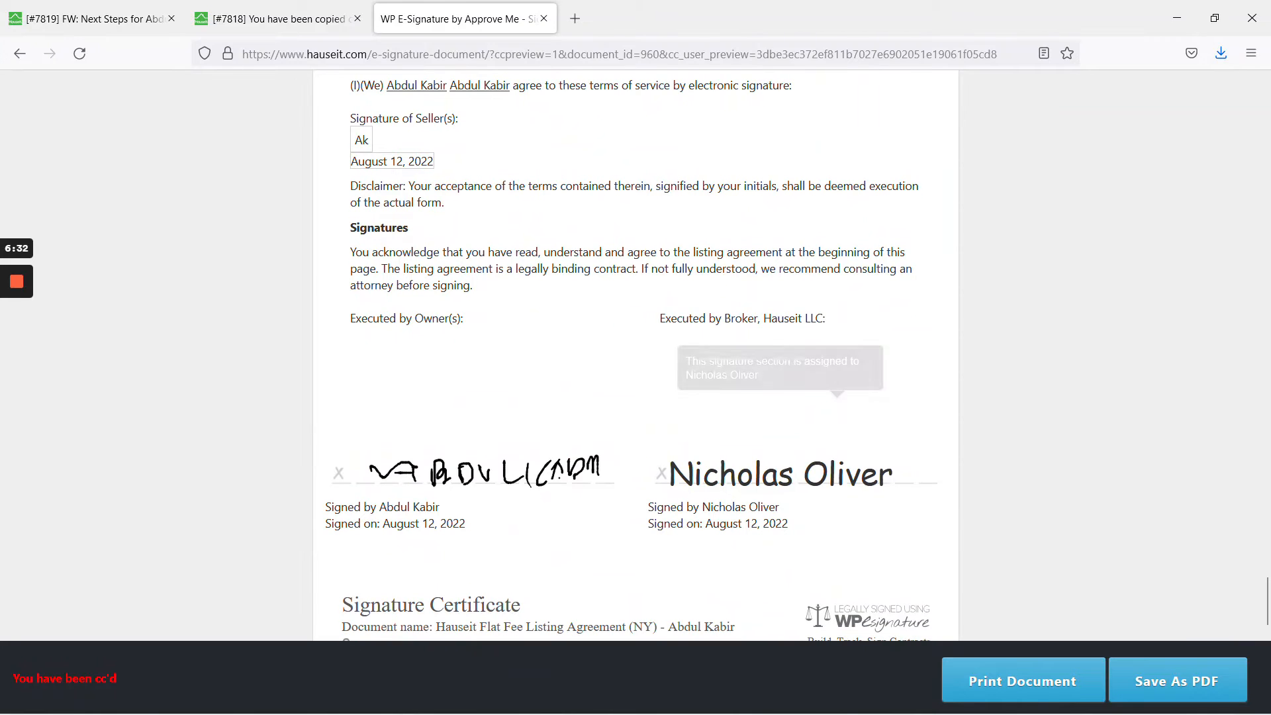
pyautogui.moveTo(10, 363)
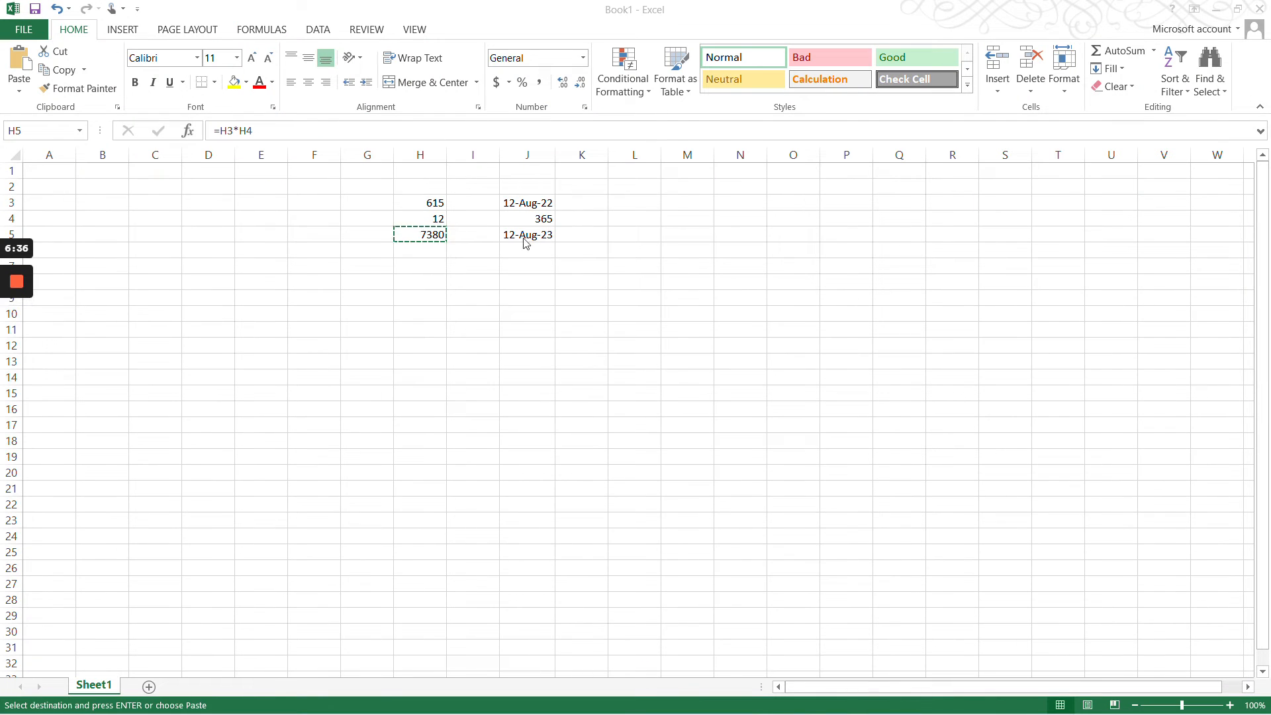
pyautogui.click(528, 235)
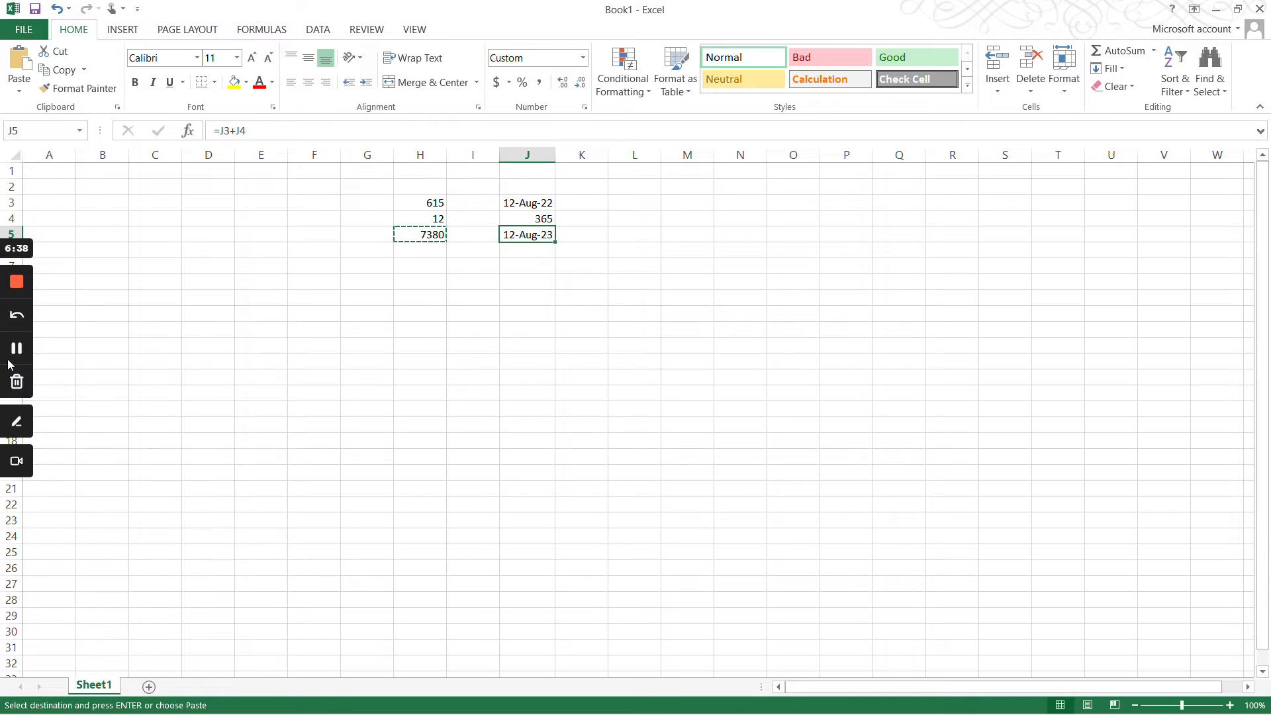
pyautogui.hotkey('alt', 'Tab')
pyautogui.click(678, 469)
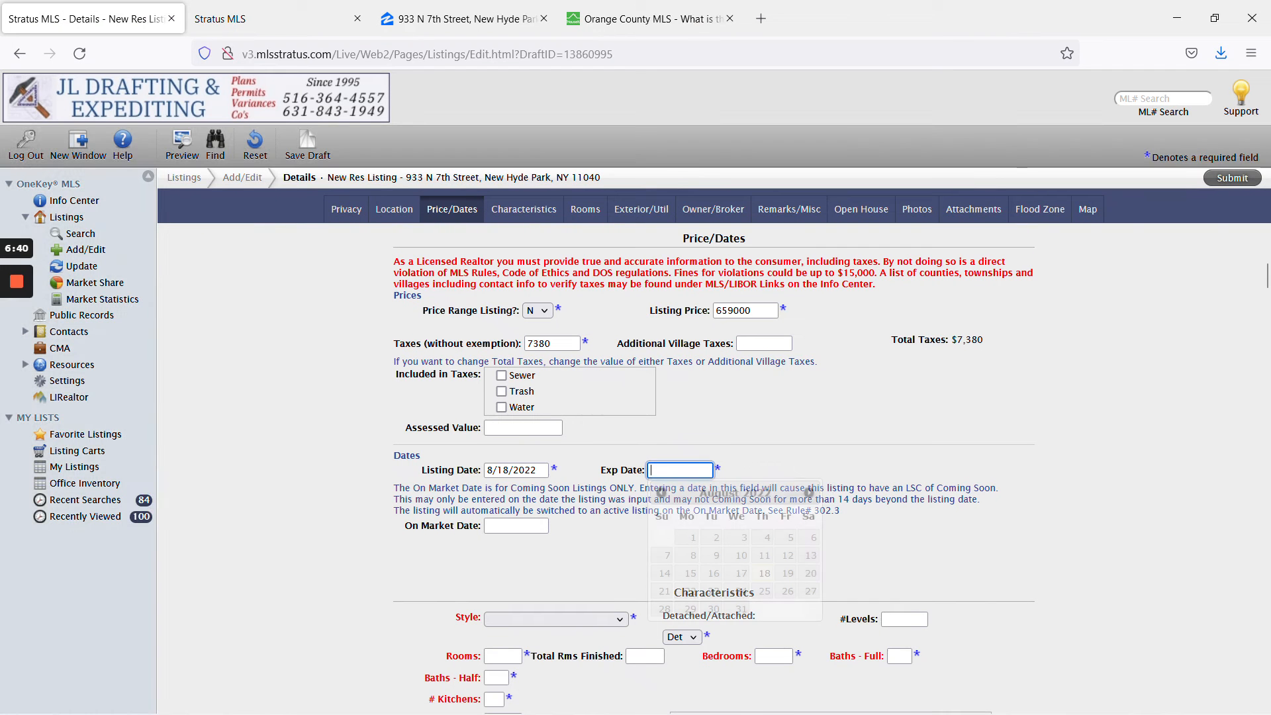
# Advance the calendar to August 2023 and pick 23, making Exp Date 8/23/2023.
pyautogui.click(808, 493)
pyautogui.click(809, 493)
pyautogui.click(809, 493)
pyautogui.click(809, 492)
pyautogui.click(808, 493)
pyautogui.click(809, 493)
pyautogui.click(808, 493)
pyautogui.click(809, 492)
pyautogui.click(809, 493)
pyautogui.click(808, 492)
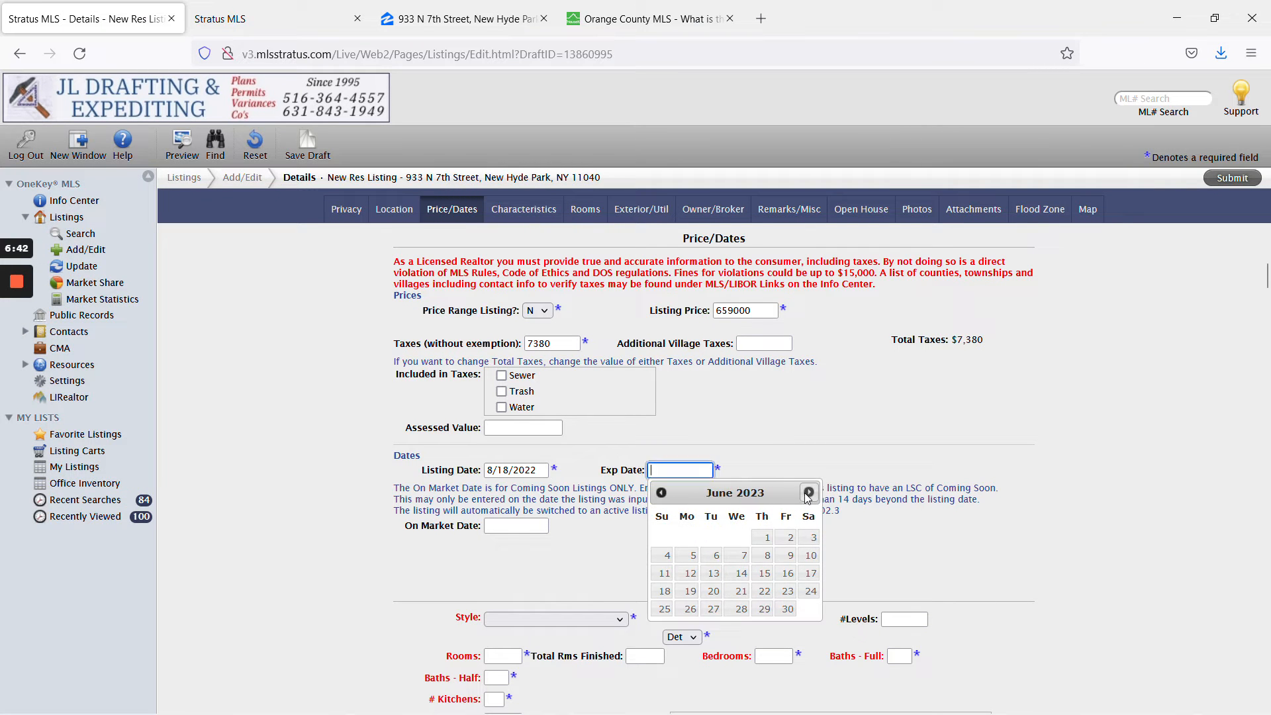
pyautogui.click(808, 493)
pyautogui.click(809, 492)
pyautogui.click(740, 591)
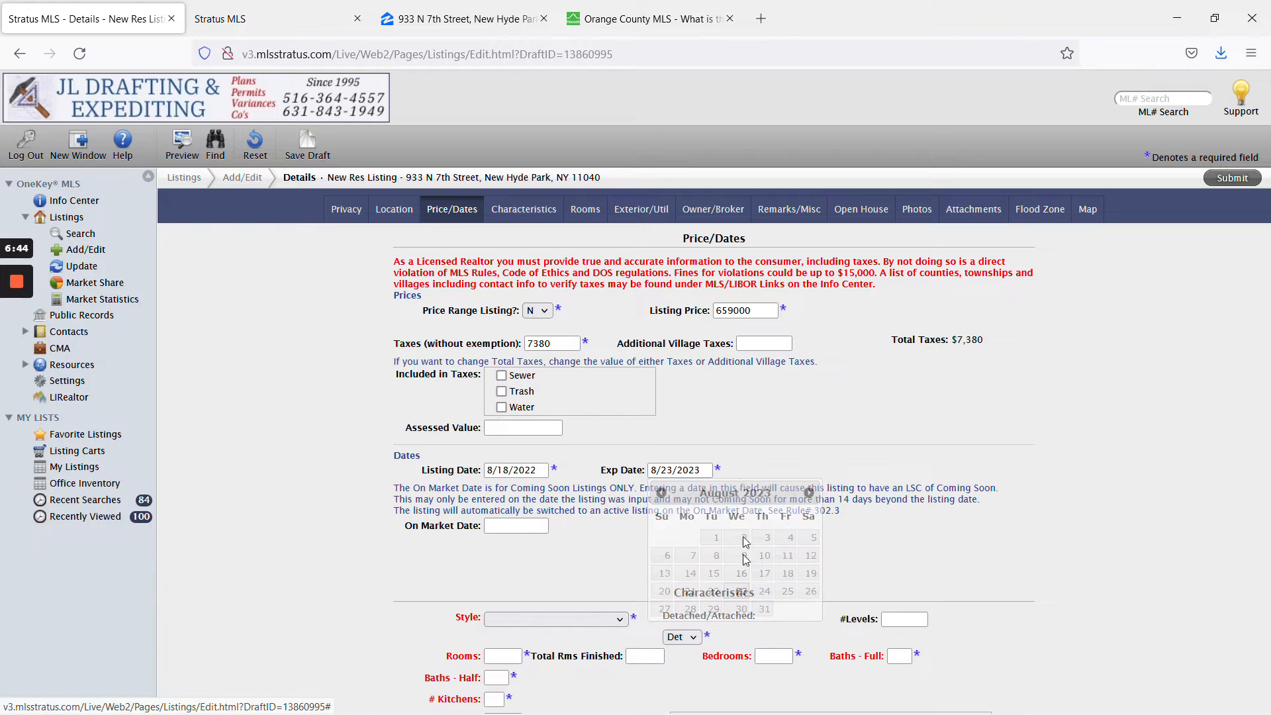
pyautogui.scroll(-2, 777, 483)
pyautogui.scroll(-1, 777, 485)
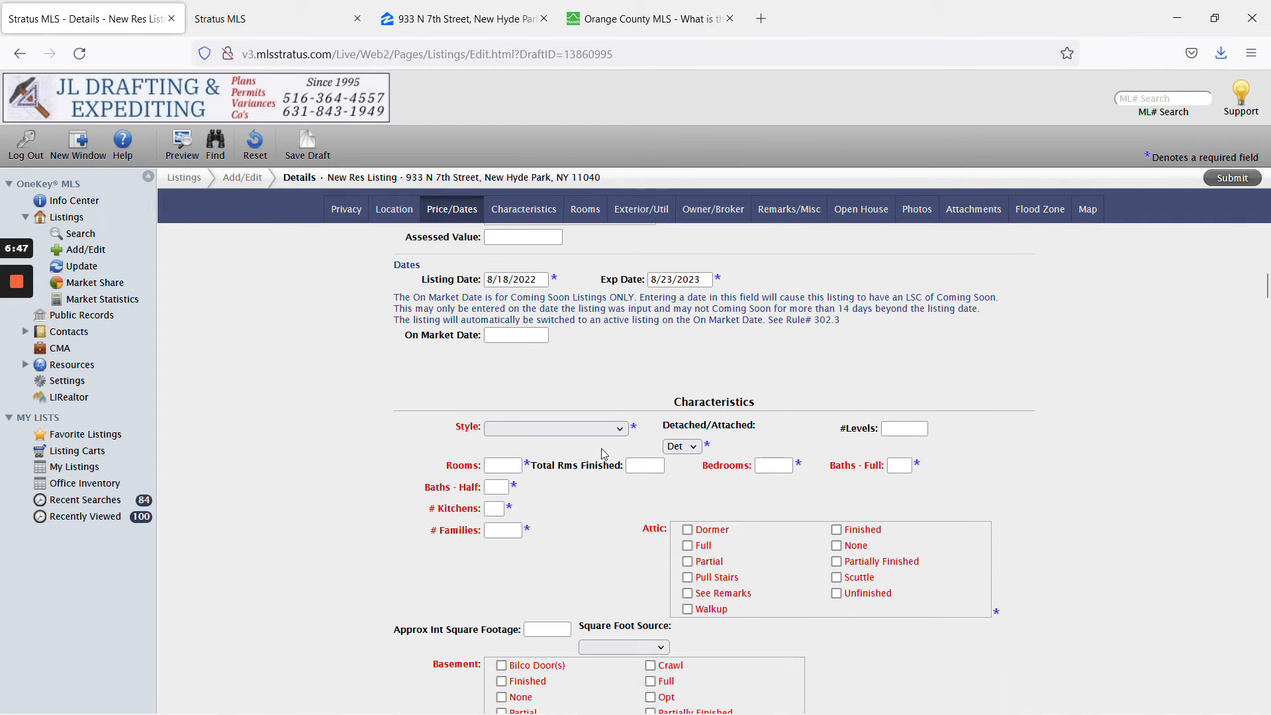
# Open the Style list and check the old detail-view record for the home's style.
pyautogui.click(556, 428)
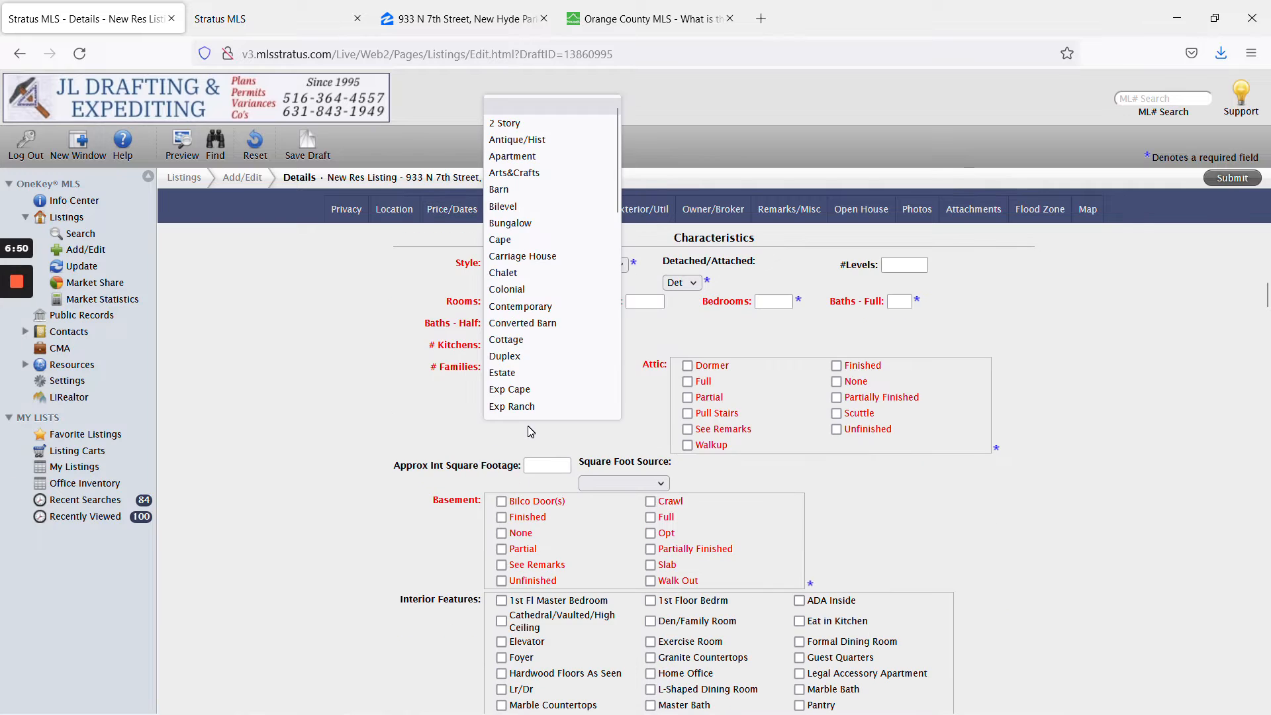
pyautogui.scroll(-10, 555, 233)
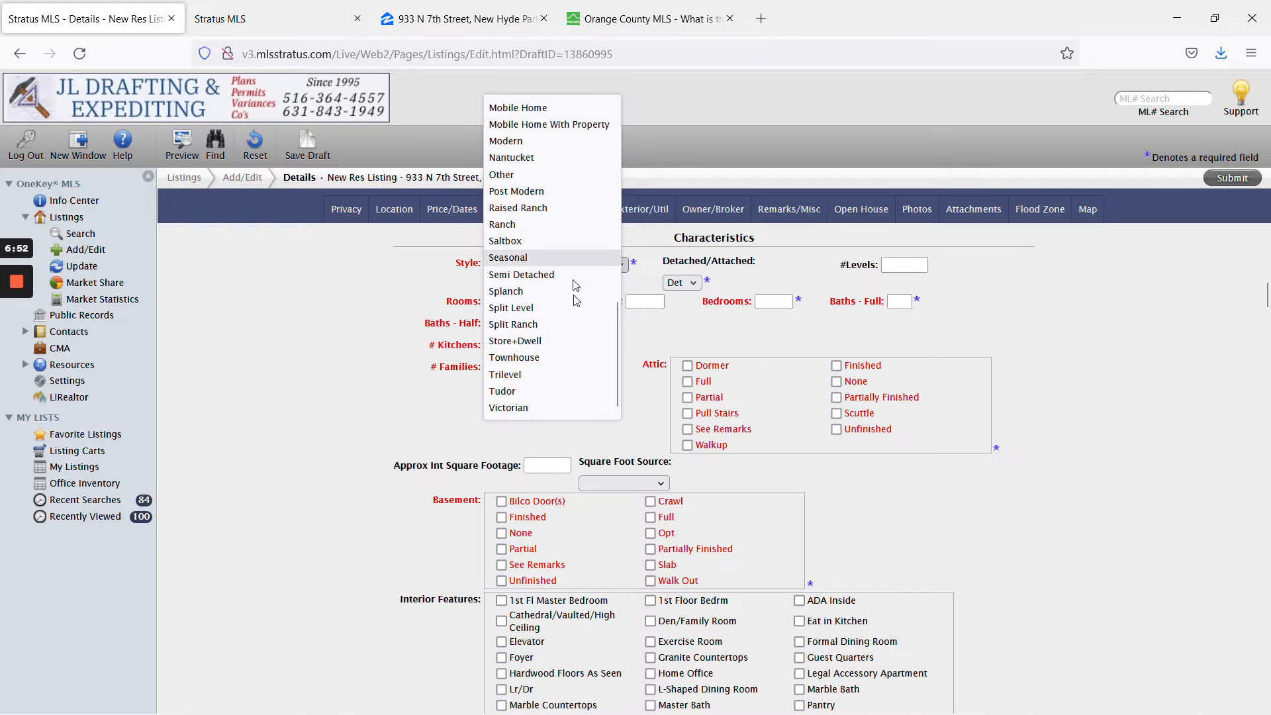
pyautogui.scroll(10, 556, 398)
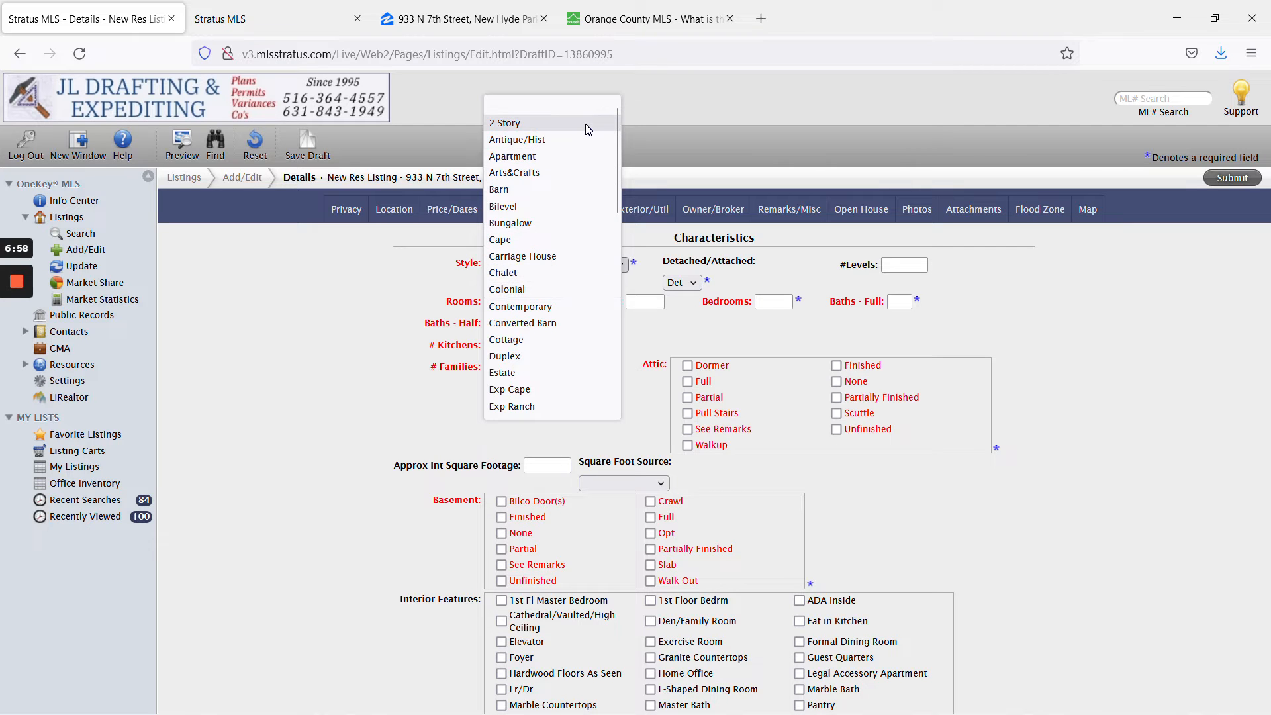
pyautogui.scroll(-10, 569, 278)
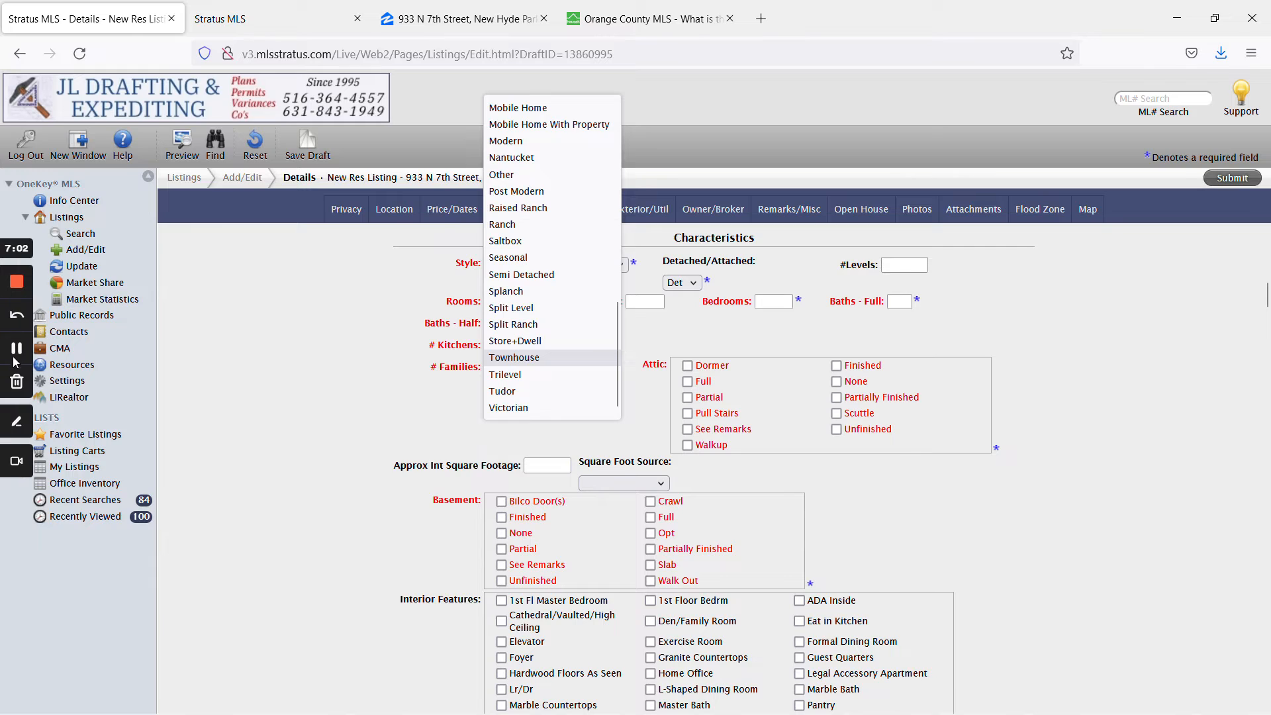
pyautogui.click(17, 351)
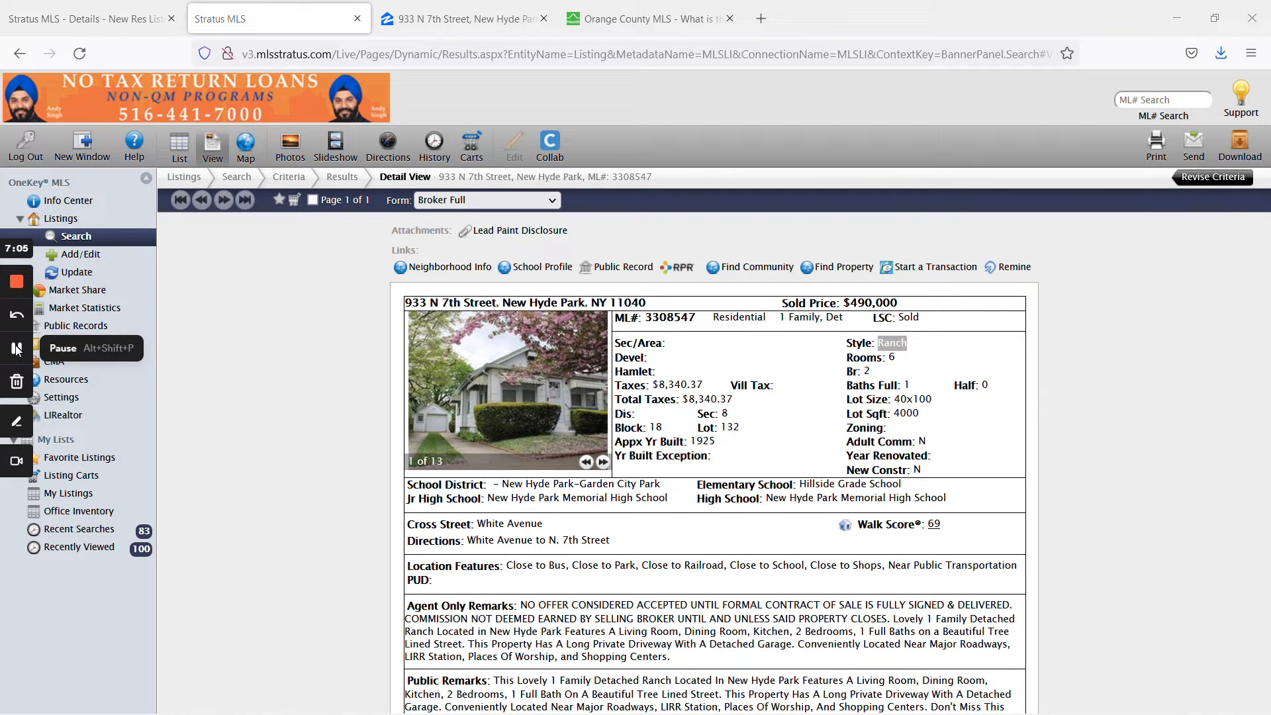
# Set the home Style to Ranch and bring up the Freshdesk ticket for room counts.
pyautogui.click(17, 349)
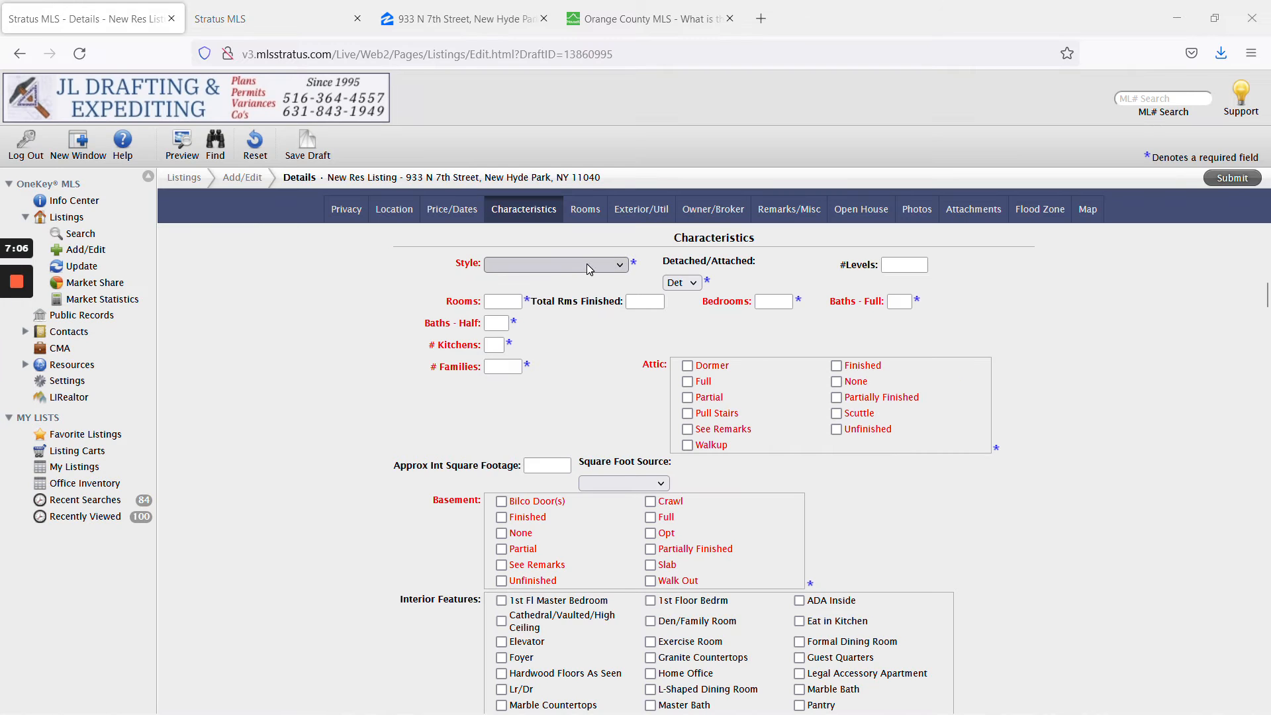
pyautogui.click(556, 264)
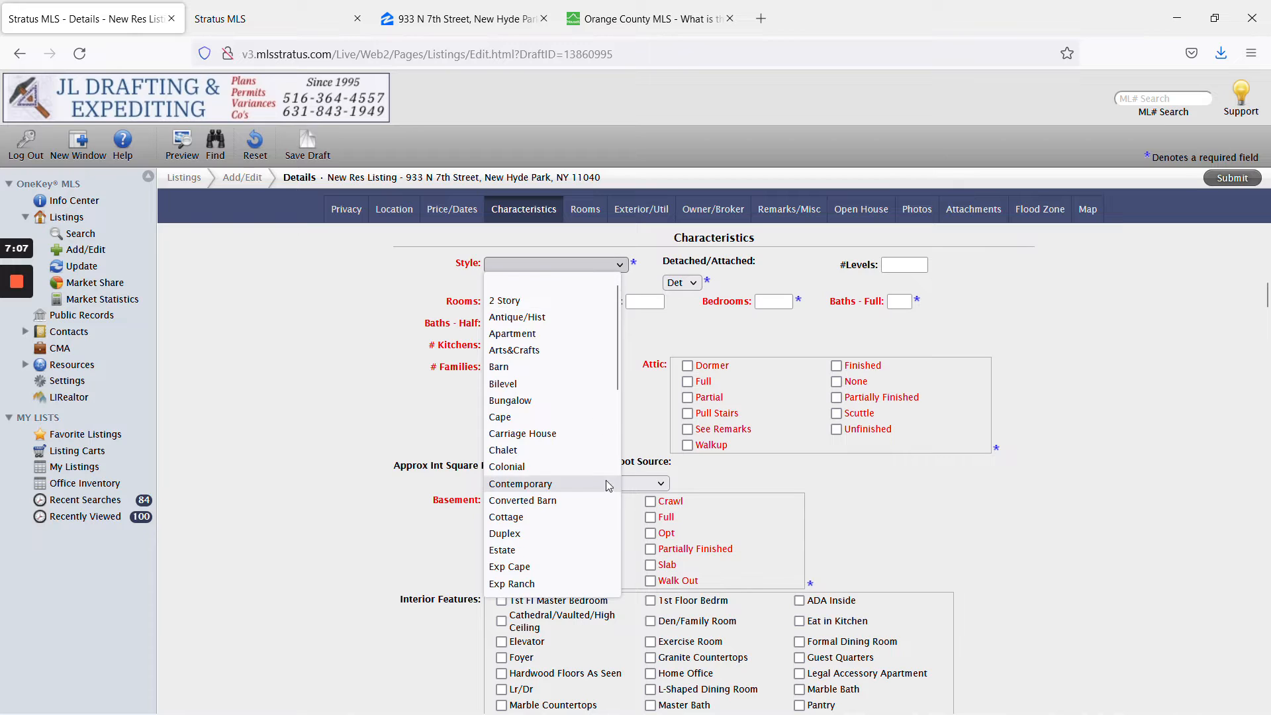
pyautogui.scroll(-5, 603, 489)
pyautogui.click(551, 533)
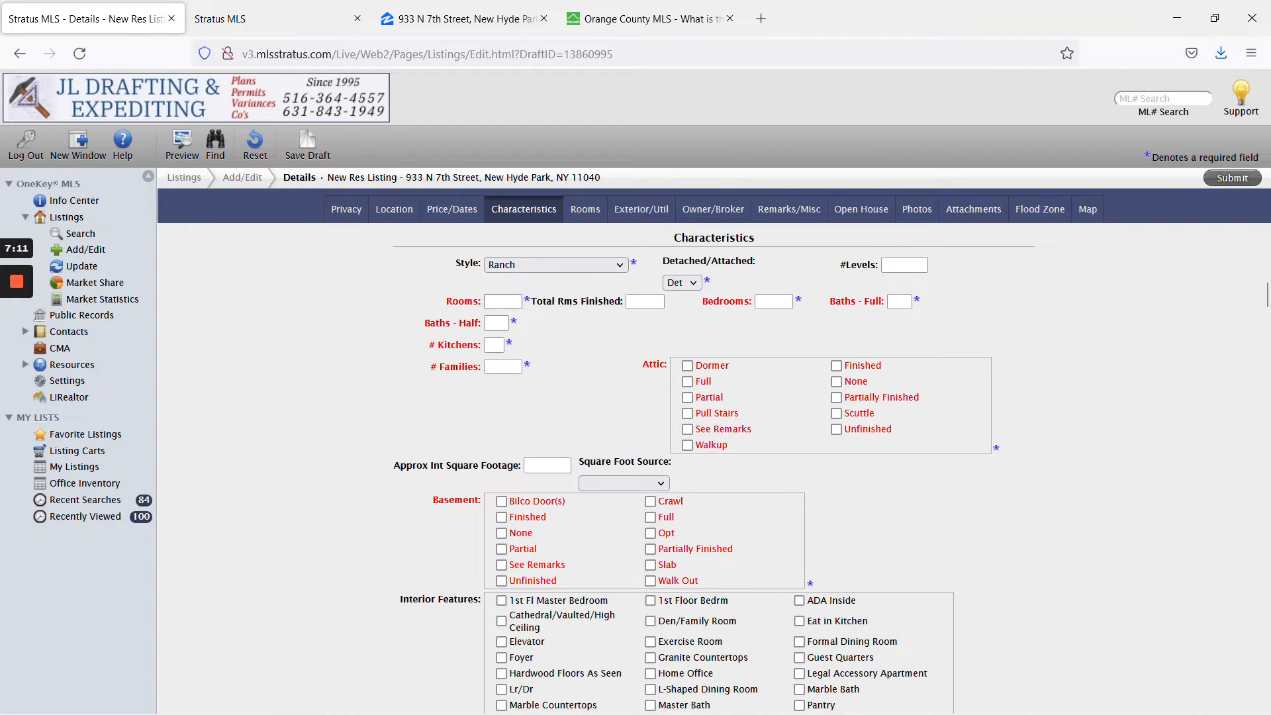
pyautogui.click(503, 301)
pyautogui.click(17, 348)
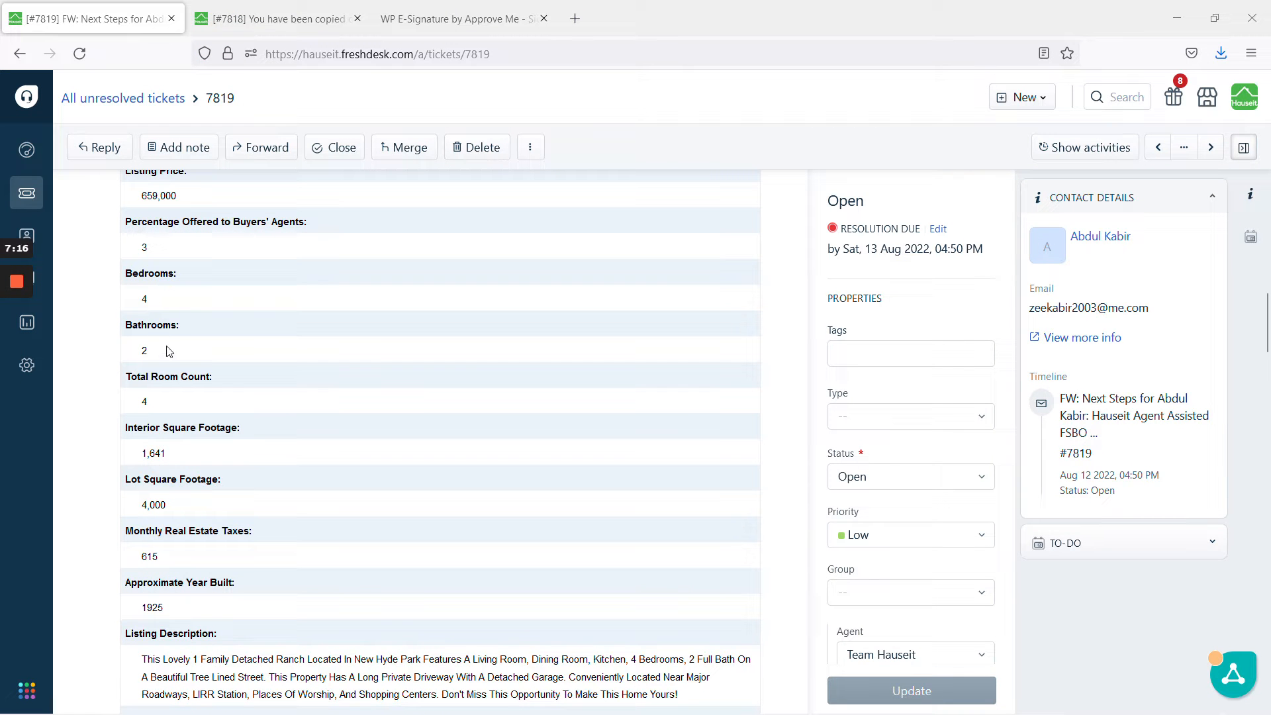
# Enter Rooms 4, Bedrooms 4, Baths-Full 2 and Baths-Half 0 from the ticket's counts.
pyautogui.moveTo(18, 349)
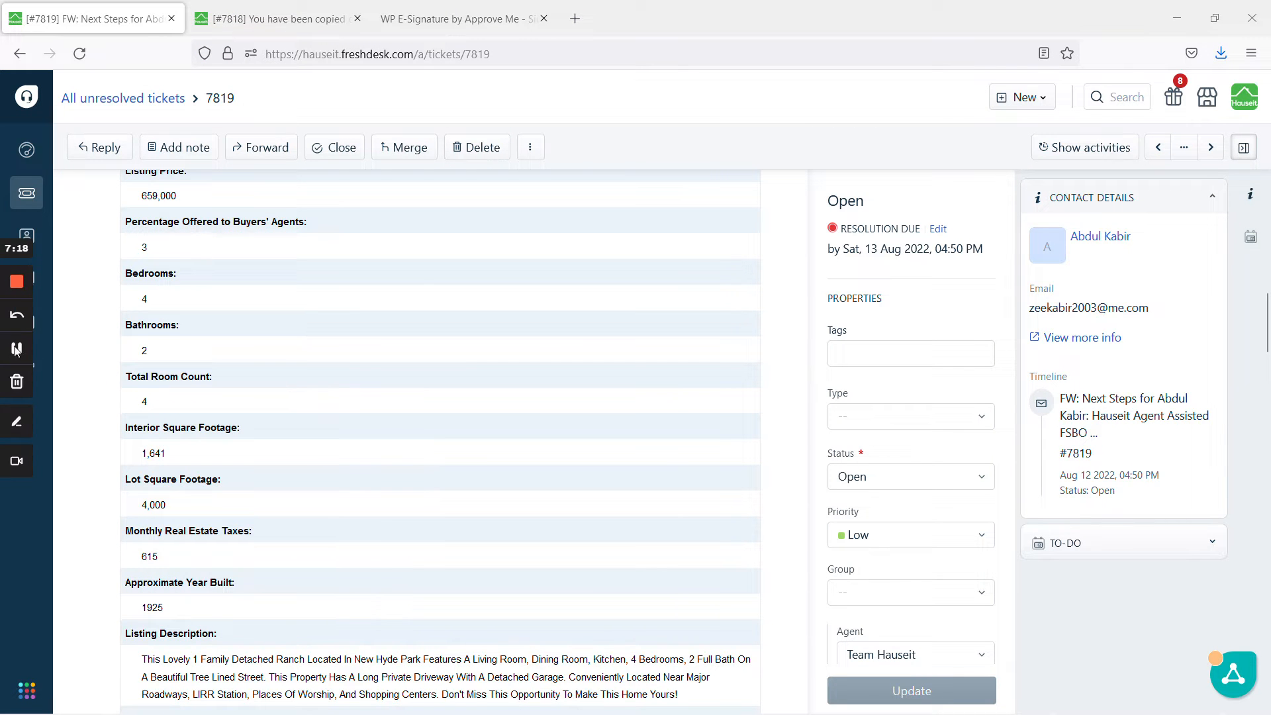
pyautogui.click(18, 350)
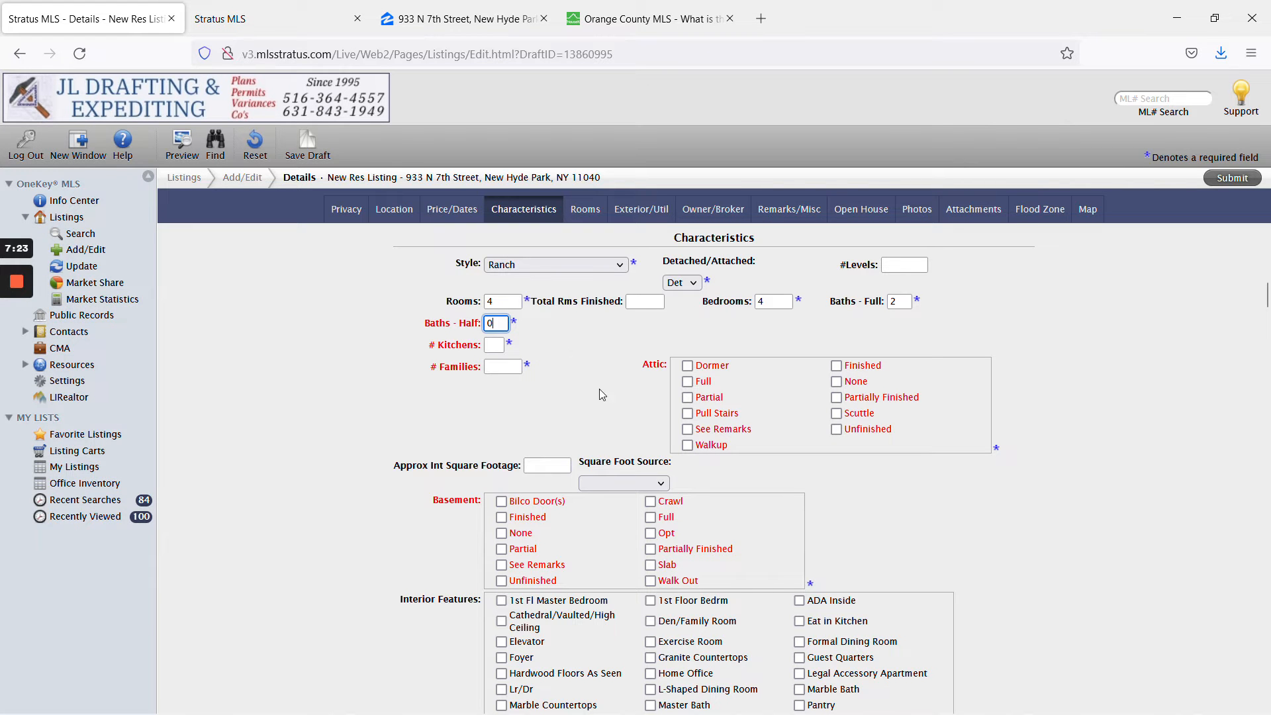
# Set # Kitchens and # Families to 1 and mark Attic and Basement as See Remarks.
pyautogui.click(494, 344)
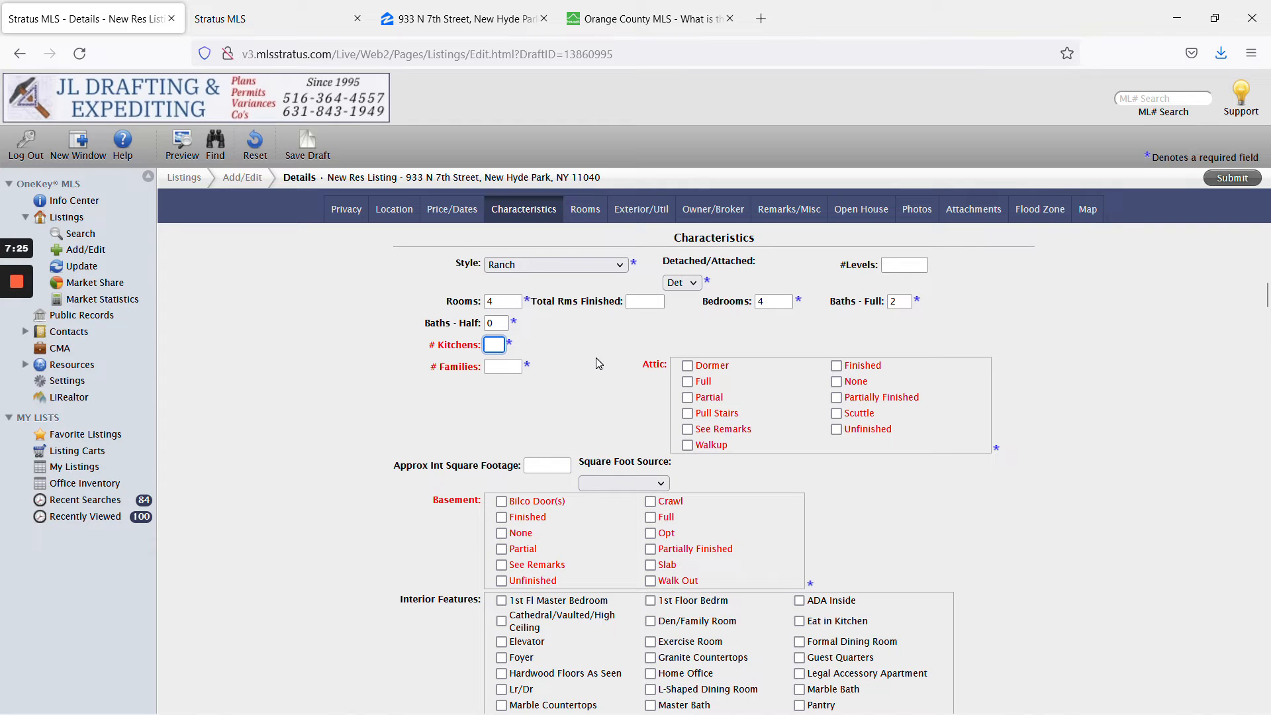
pyautogui.click(507, 367)
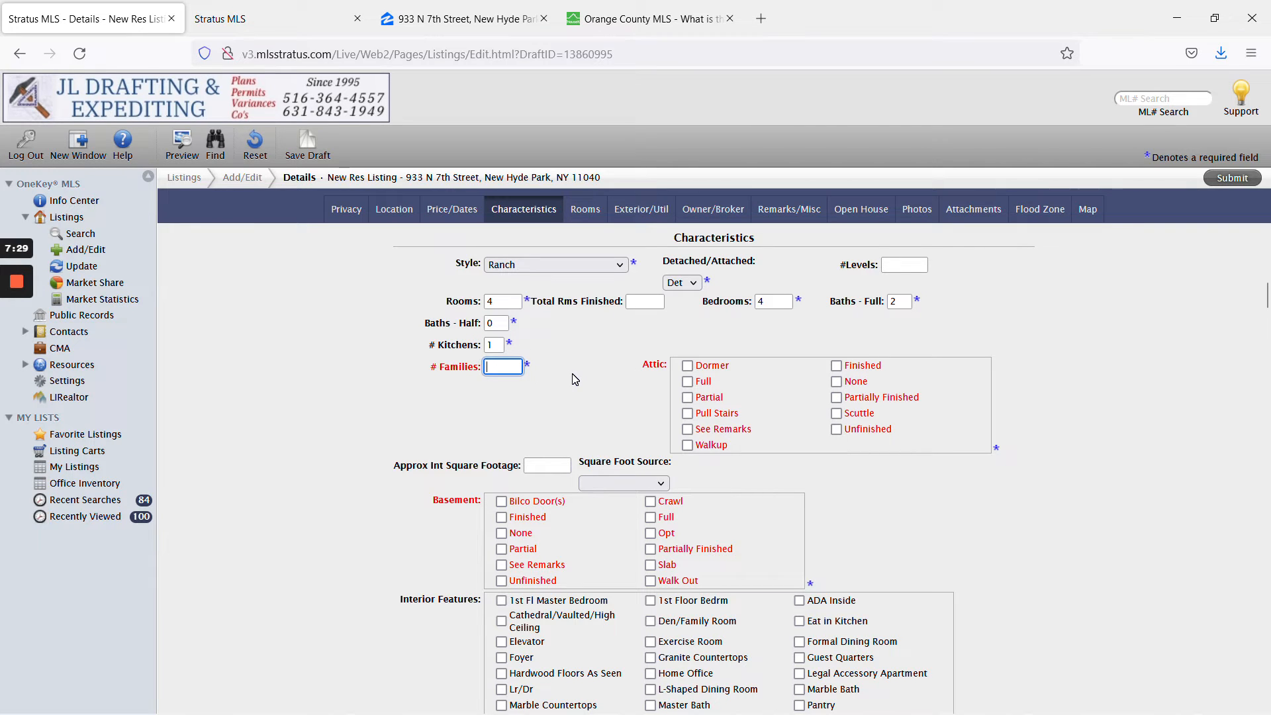
pyautogui.click(563, 389)
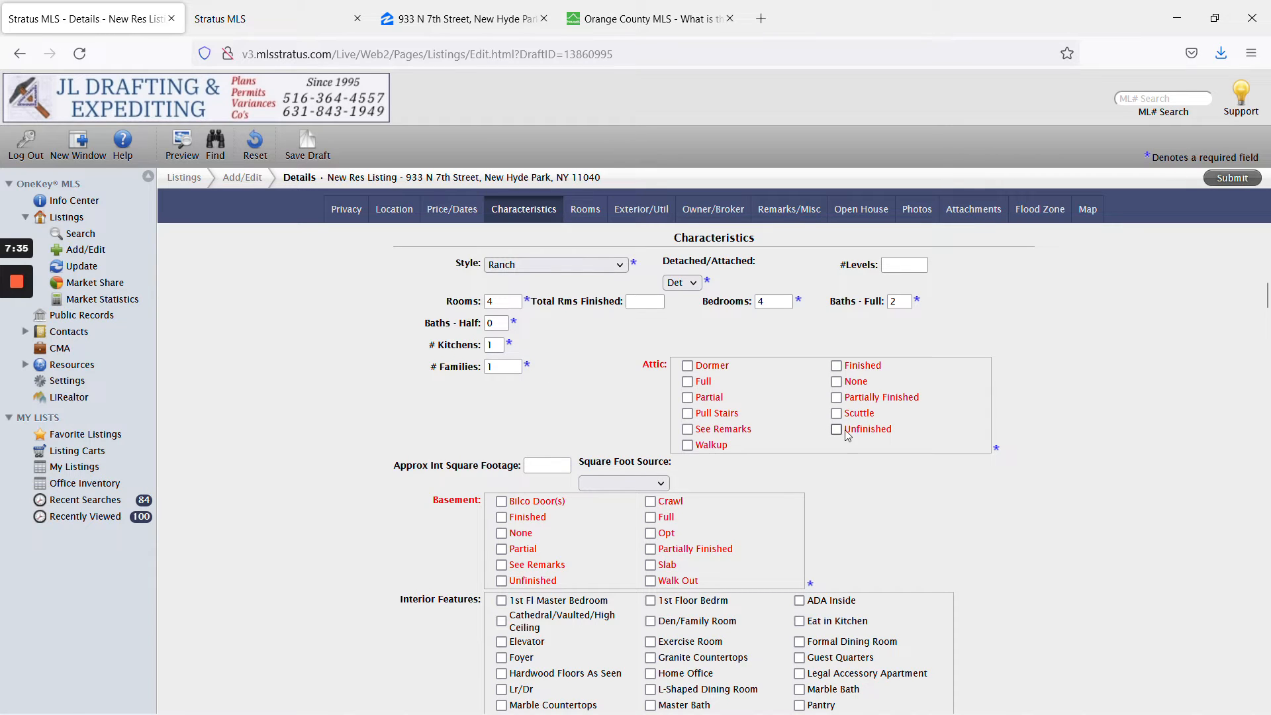
pyautogui.click(740, 432)
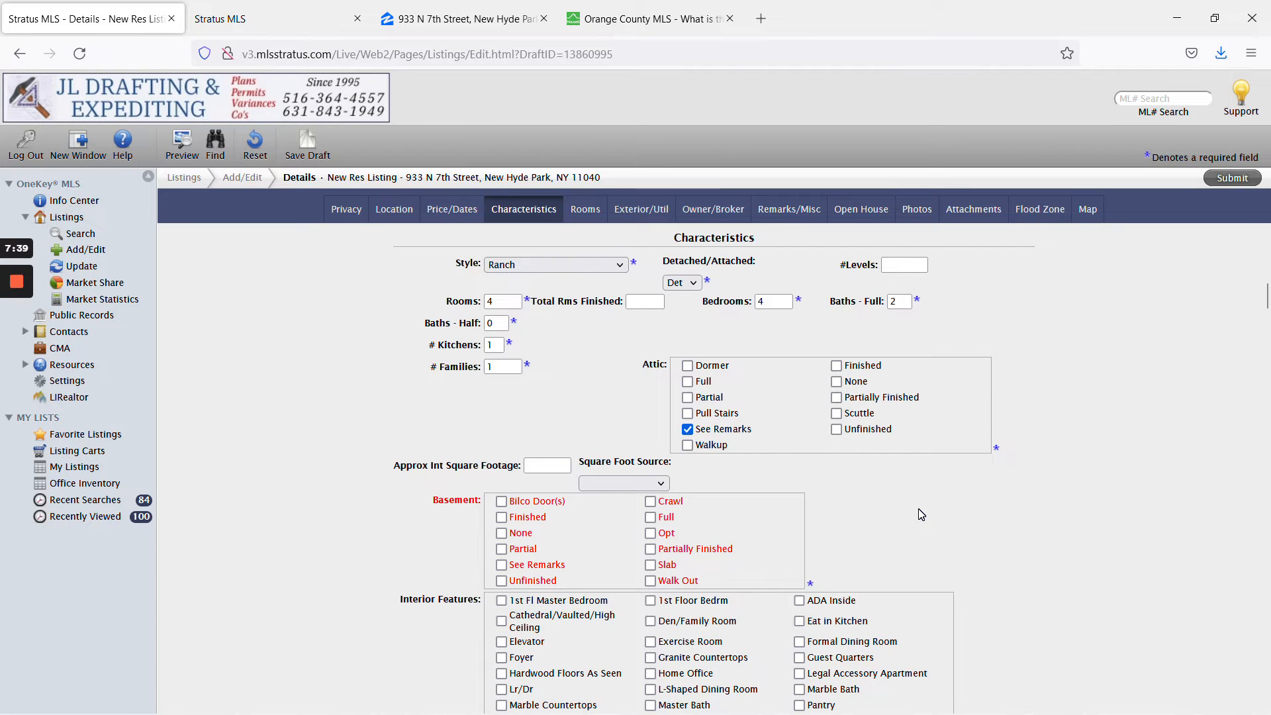
pyautogui.scroll(-2, 919, 508)
pyautogui.click(552, 440)
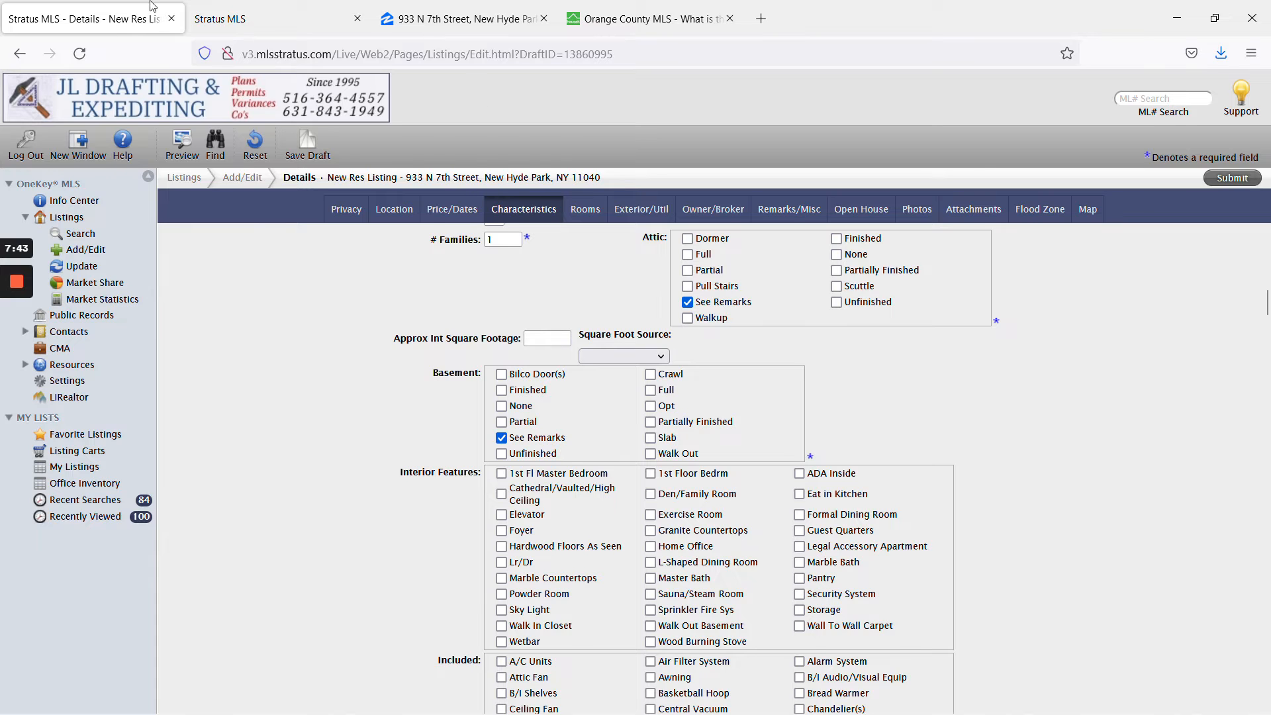
# After checking the sold listing, enter 0 fireplaces and set New Construction to N.
pyautogui.click(199, 15)
pyautogui.click(66, 7)
pyautogui.scroll(-3, 864, 434)
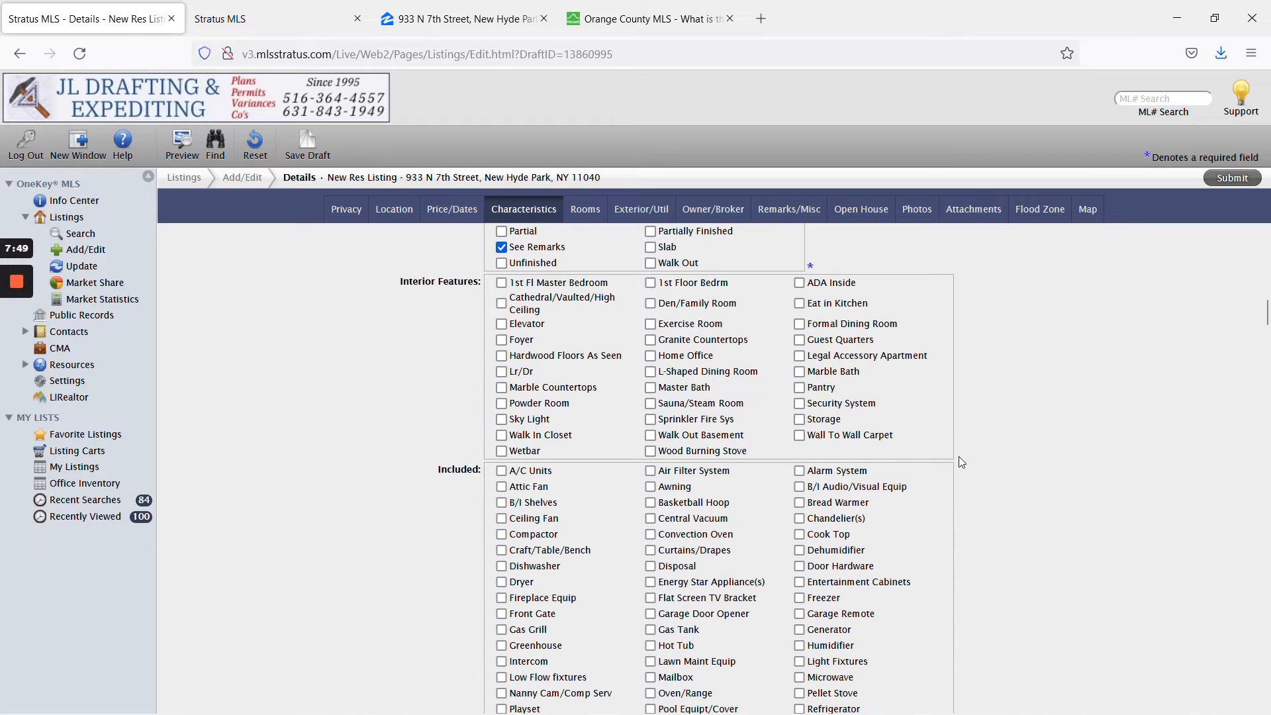
pyautogui.scroll(-6, 935, 444)
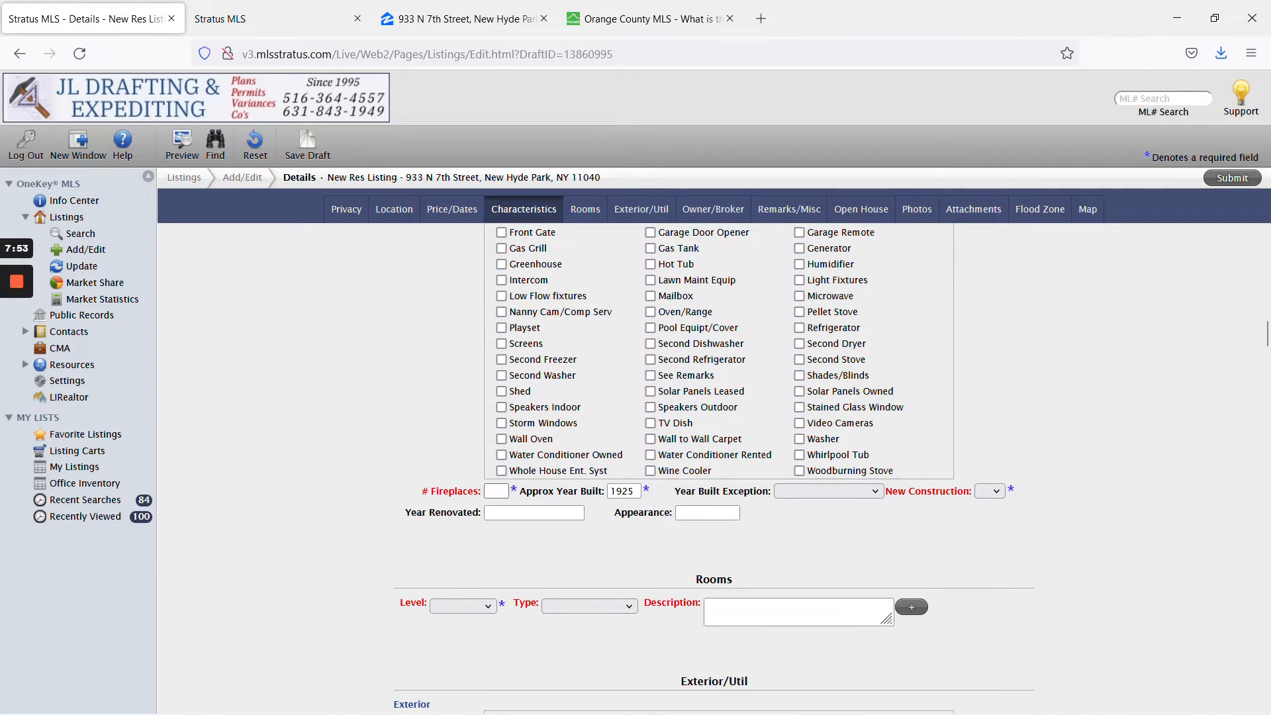
pyautogui.hotkey('ctrl', 'Tab')
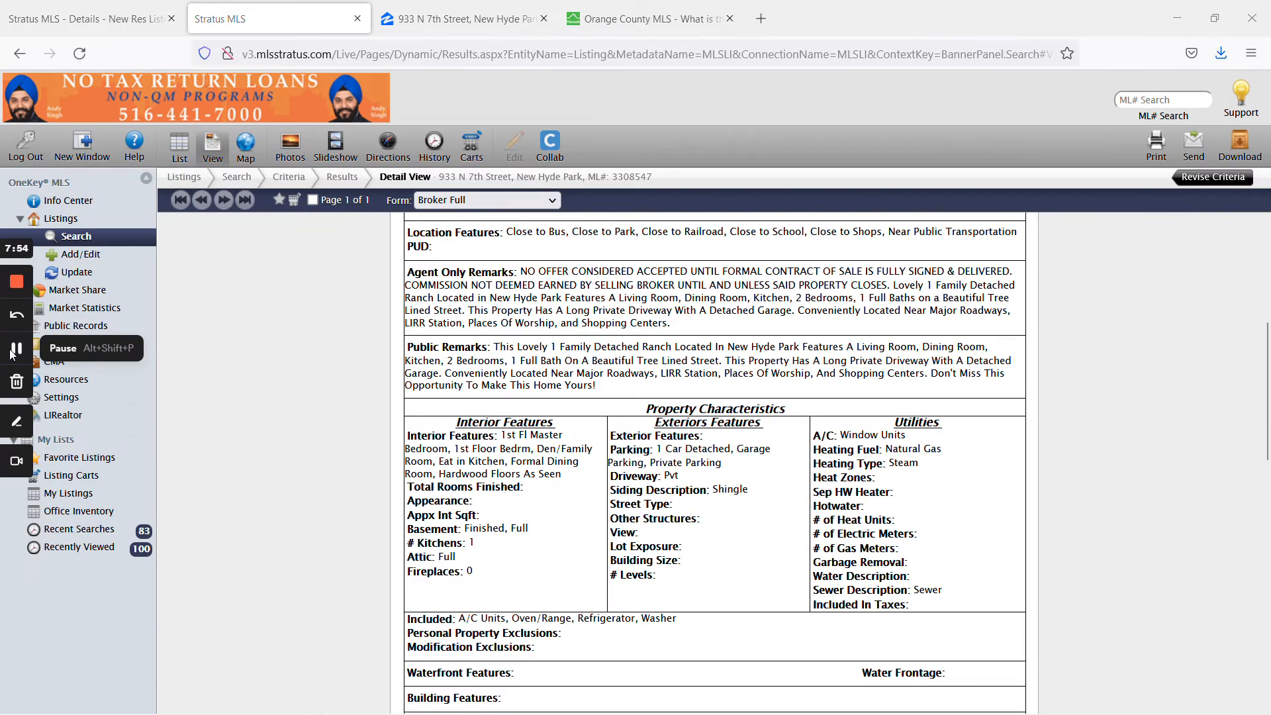
pyautogui.click(105, 19)
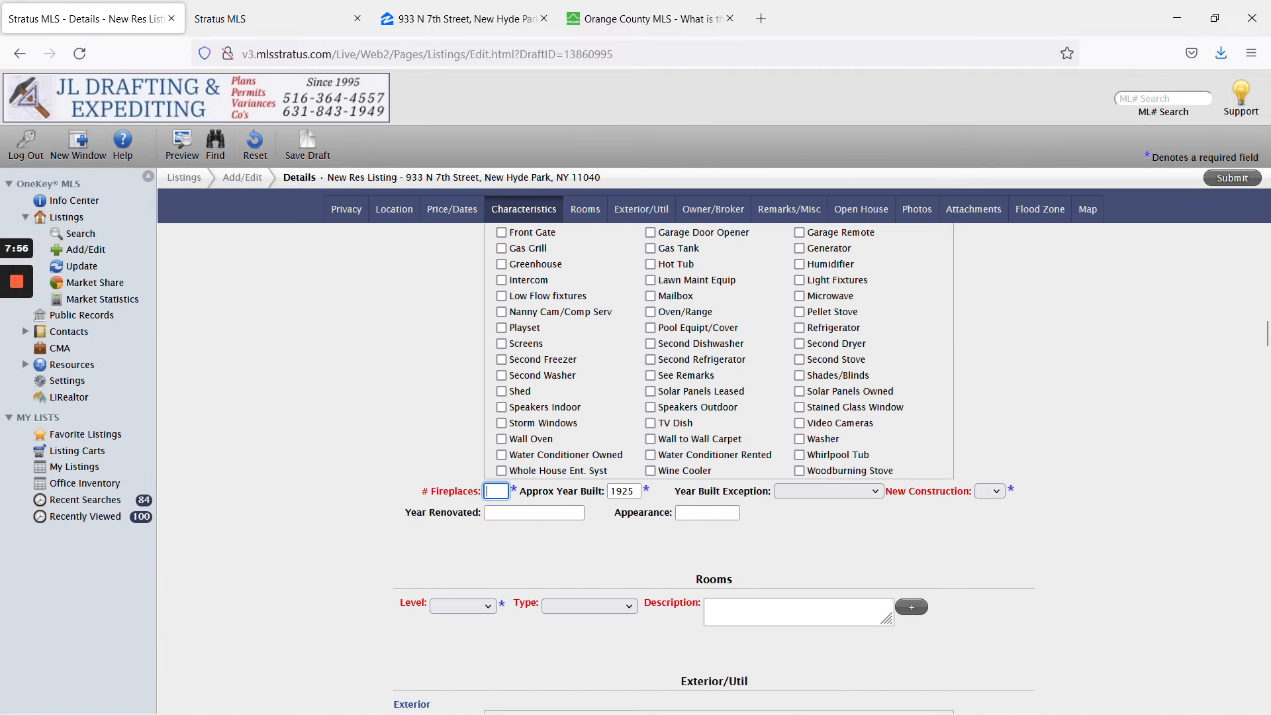
pyautogui.write('0')
pyautogui.click(996, 491)
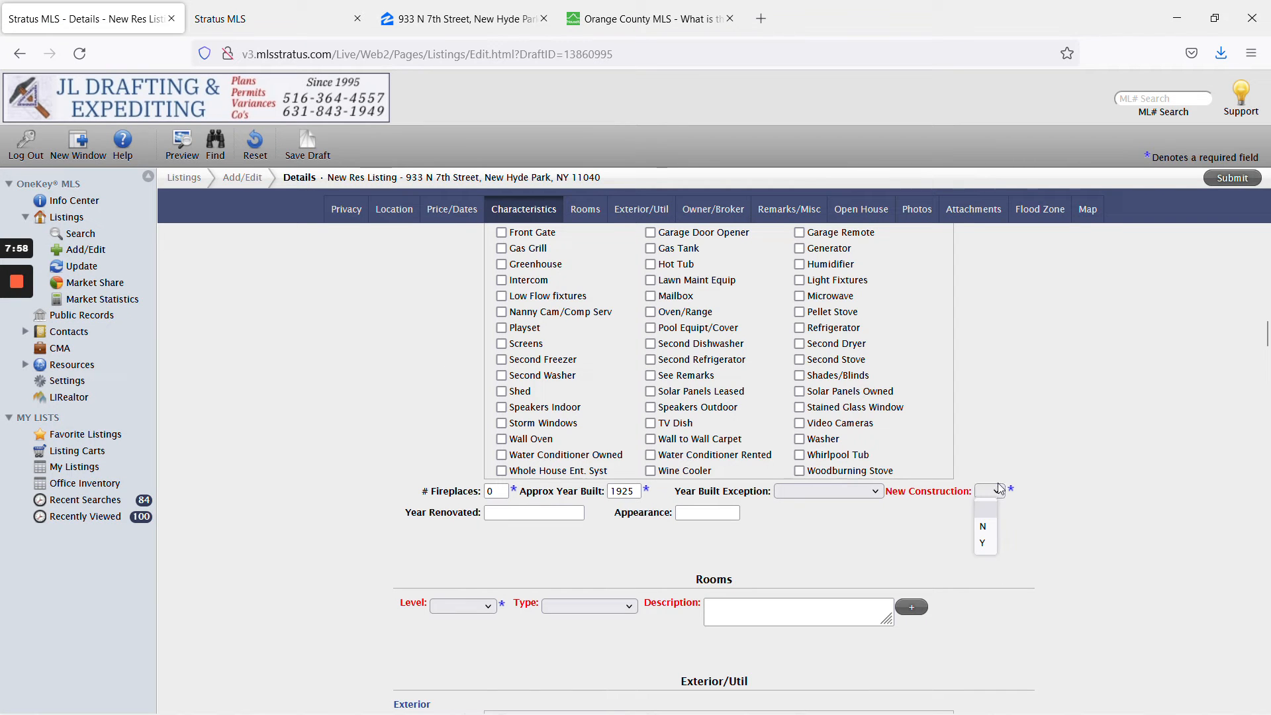
pyautogui.click(983, 527)
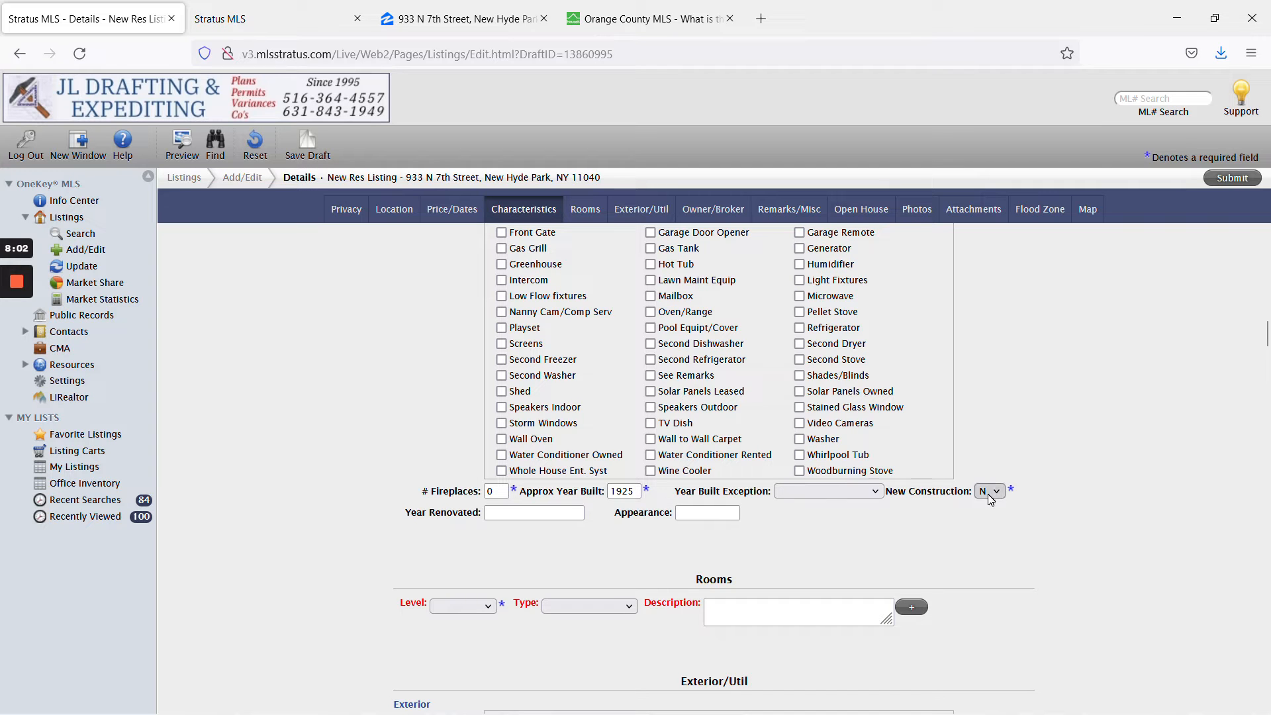
pyautogui.scroll(-4, 760, 552)
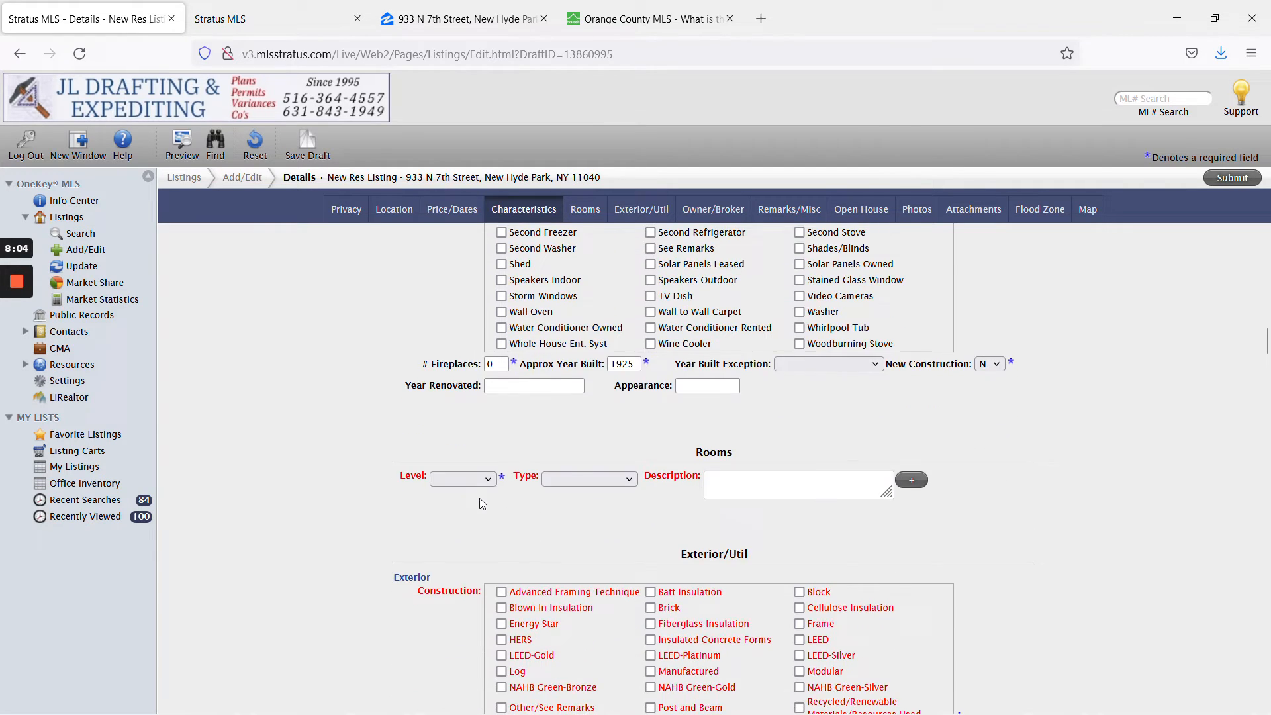
pyautogui.click(458, 480)
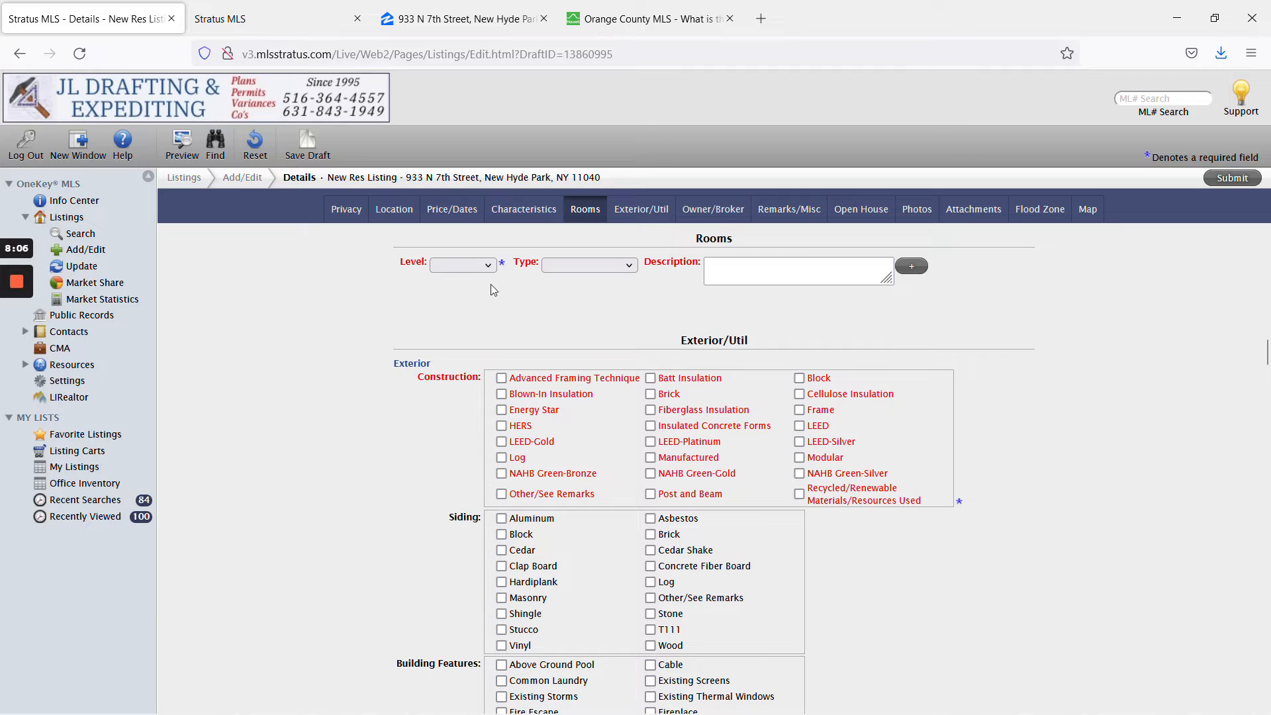
# Fill a room entry with Level Other, Type Additional and description 'See remarks'.
pyautogui.click(479, 266)
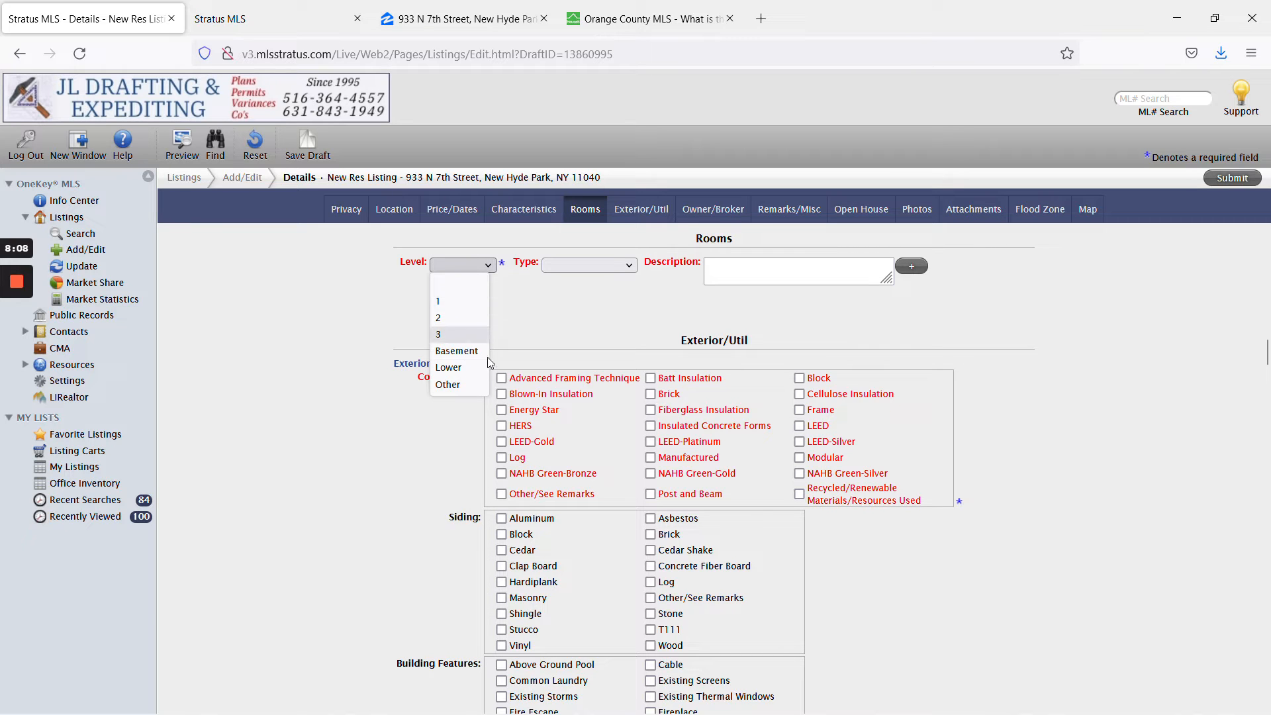
pyautogui.click(460, 386)
pyautogui.click(602, 265)
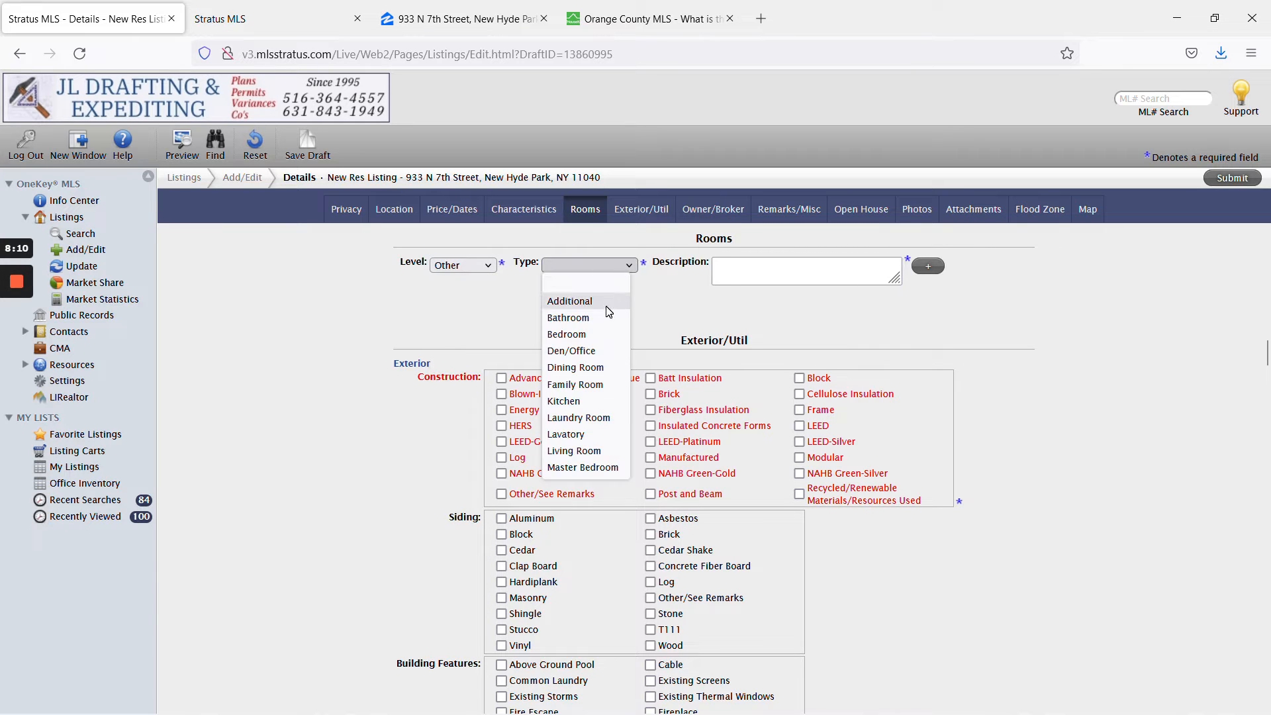
pyautogui.click(570, 301)
pyautogui.write('See remarks')
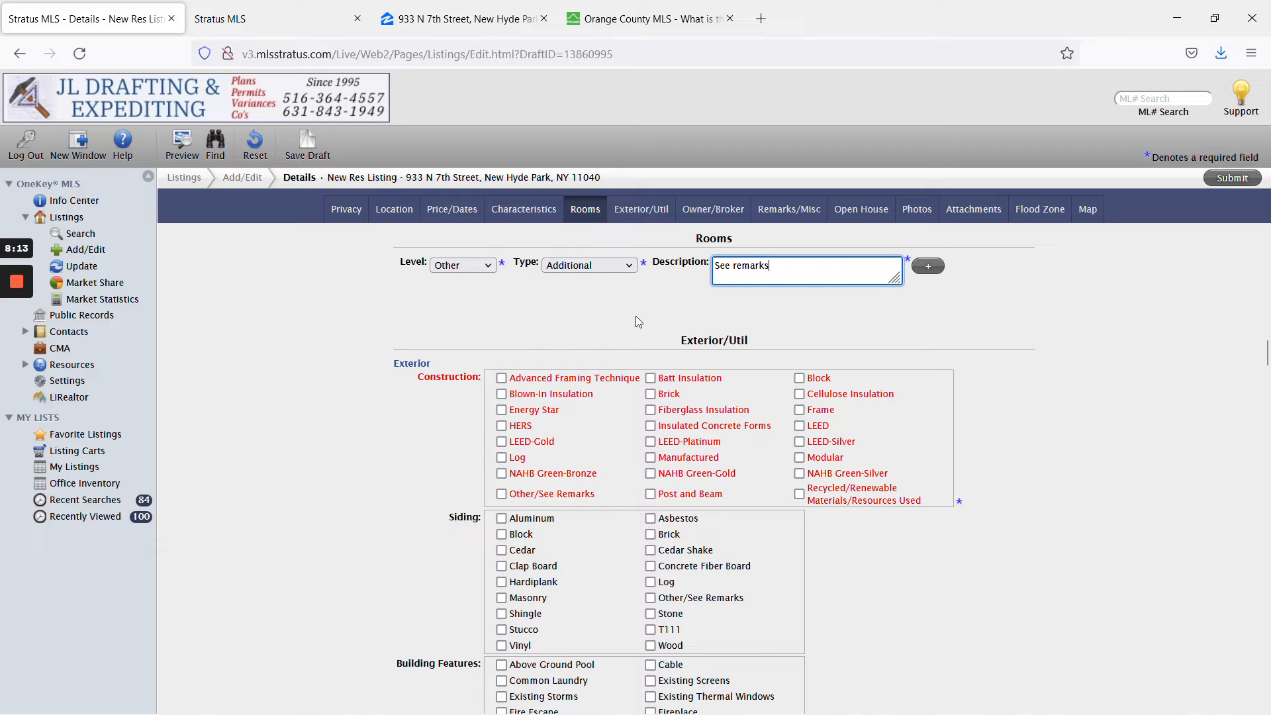
pyautogui.click(637, 321)
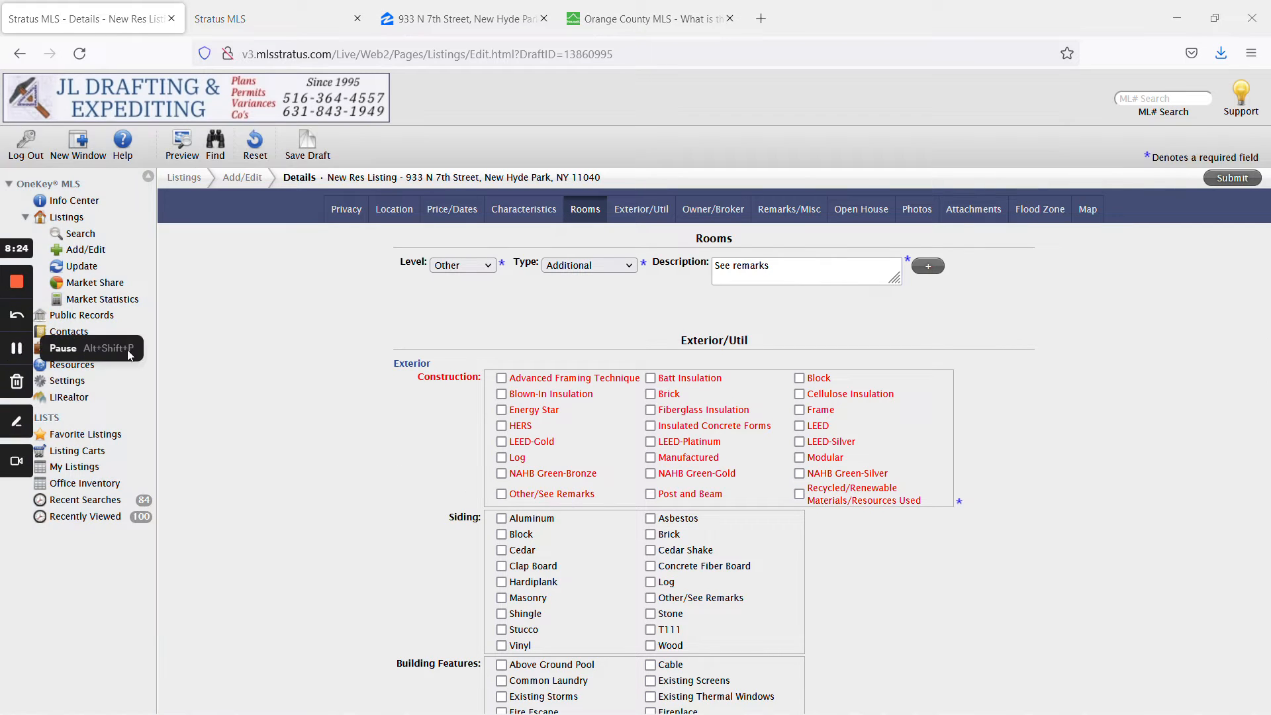
# Mark Construction and Parking as Other/See Remarks and set Driveway to Pvt.
pyautogui.click(563, 494)
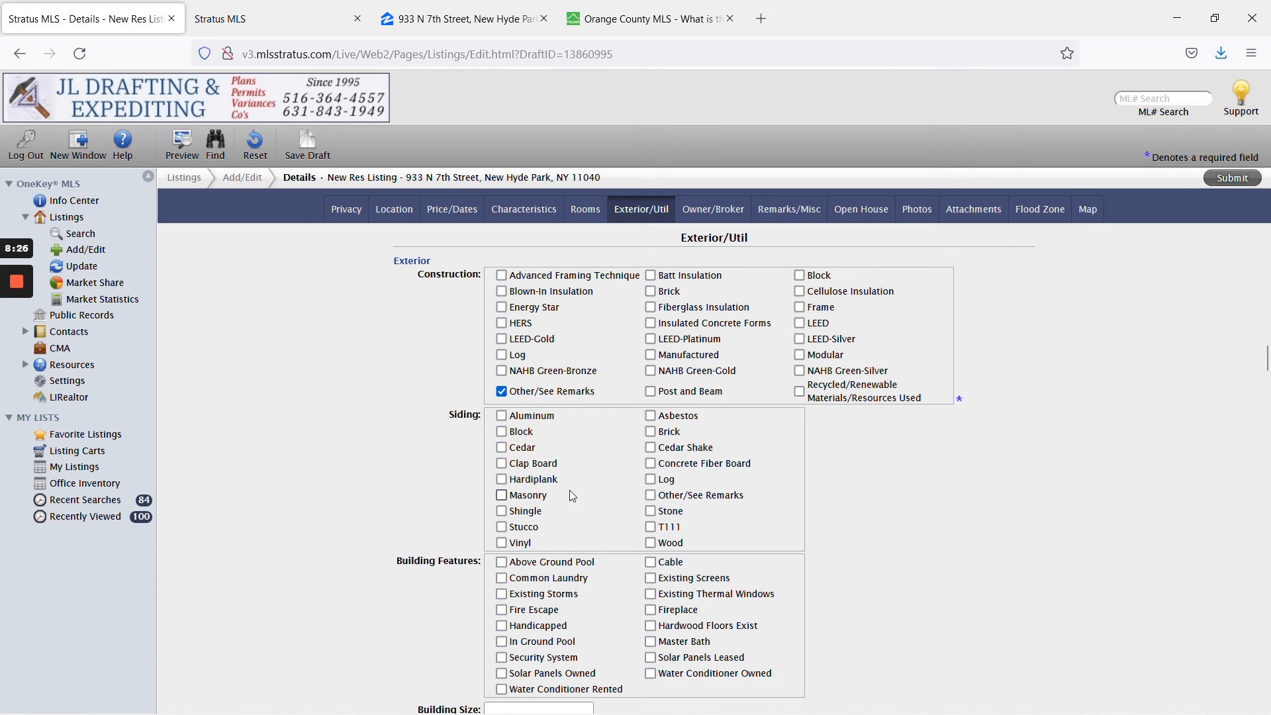
pyautogui.scroll(-10, 678, 468)
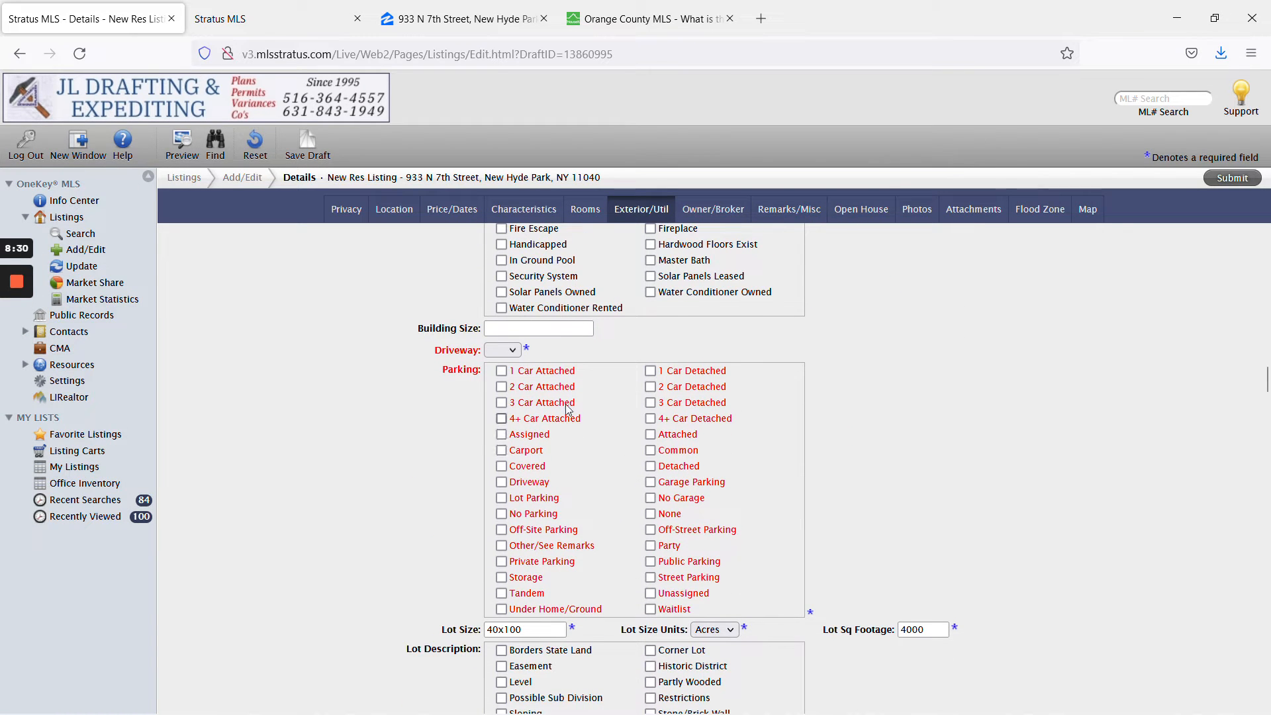
pyautogui.click(560, 549)
pyautogui.click(503, 351)
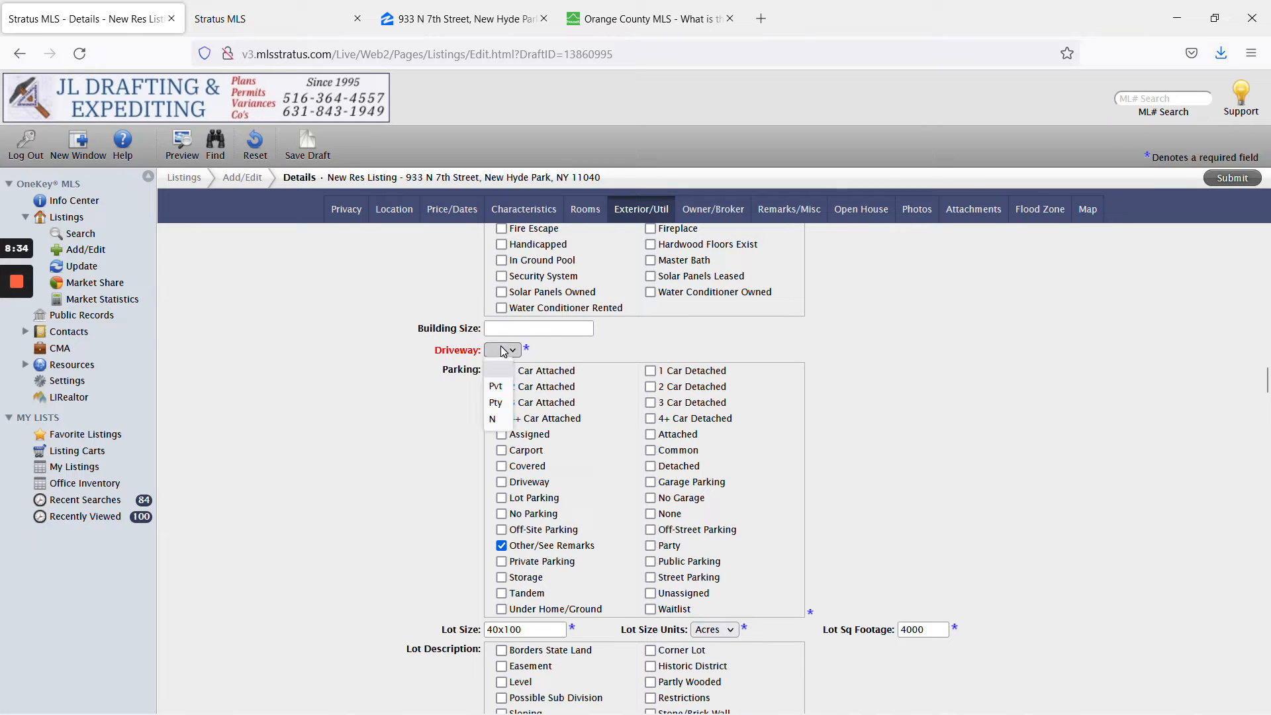
pyautogui.click(508, 386)
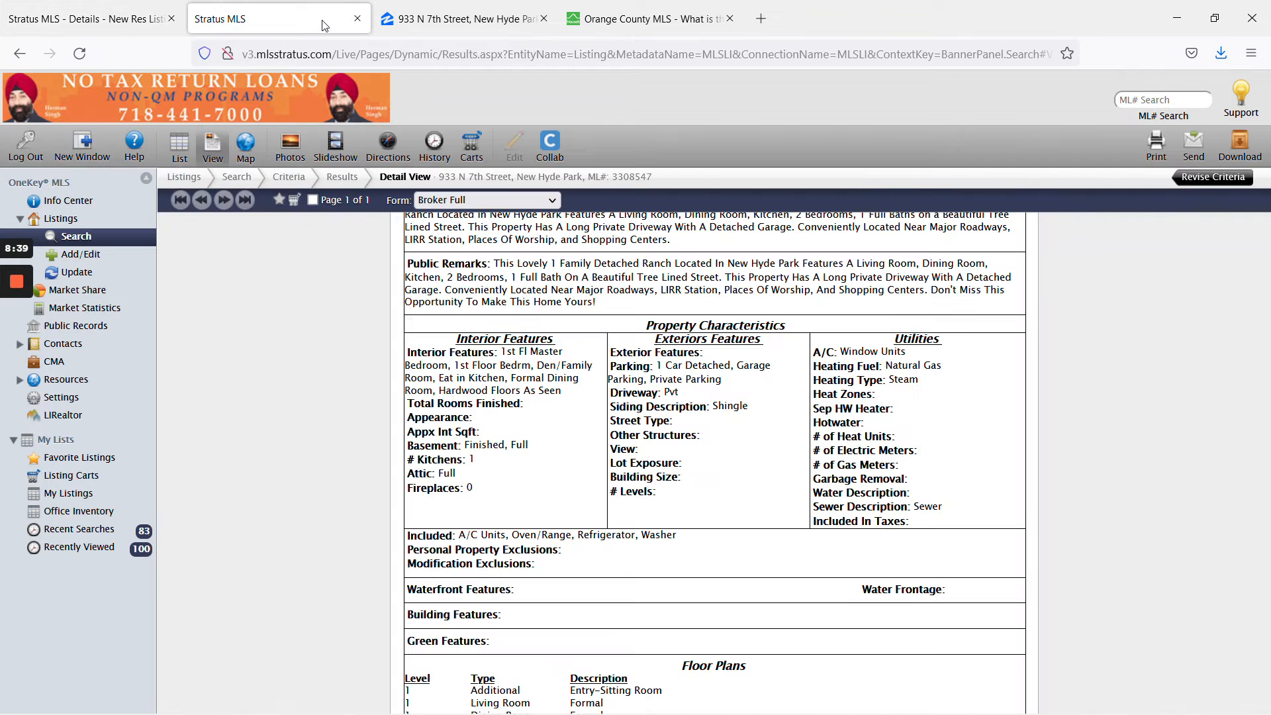
# Compare with the reference listing's driveway entry and keep Pvt in the draft.
pyautogui.click(312, 20)
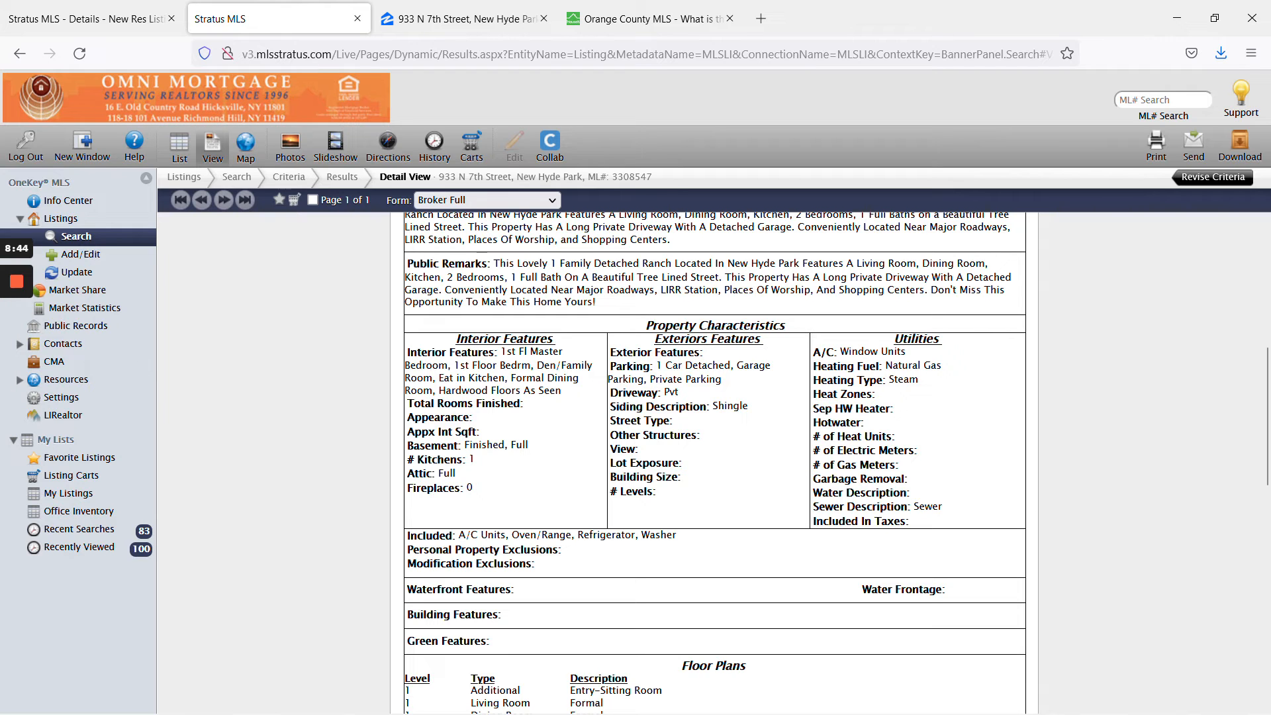
pyautogui.moveTo(610, 394); pyautogui.dragTo(662, 394)
pyautogui.click(668, 395)
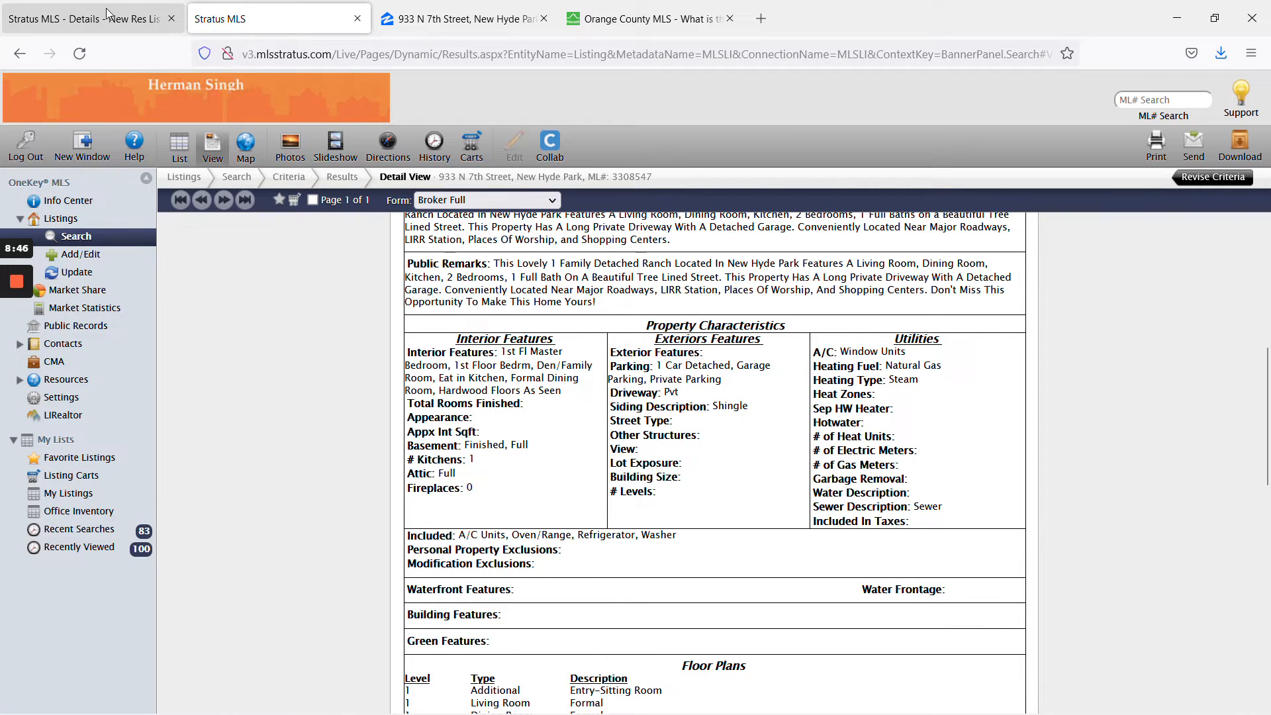
pyautogui.click(108, 18)
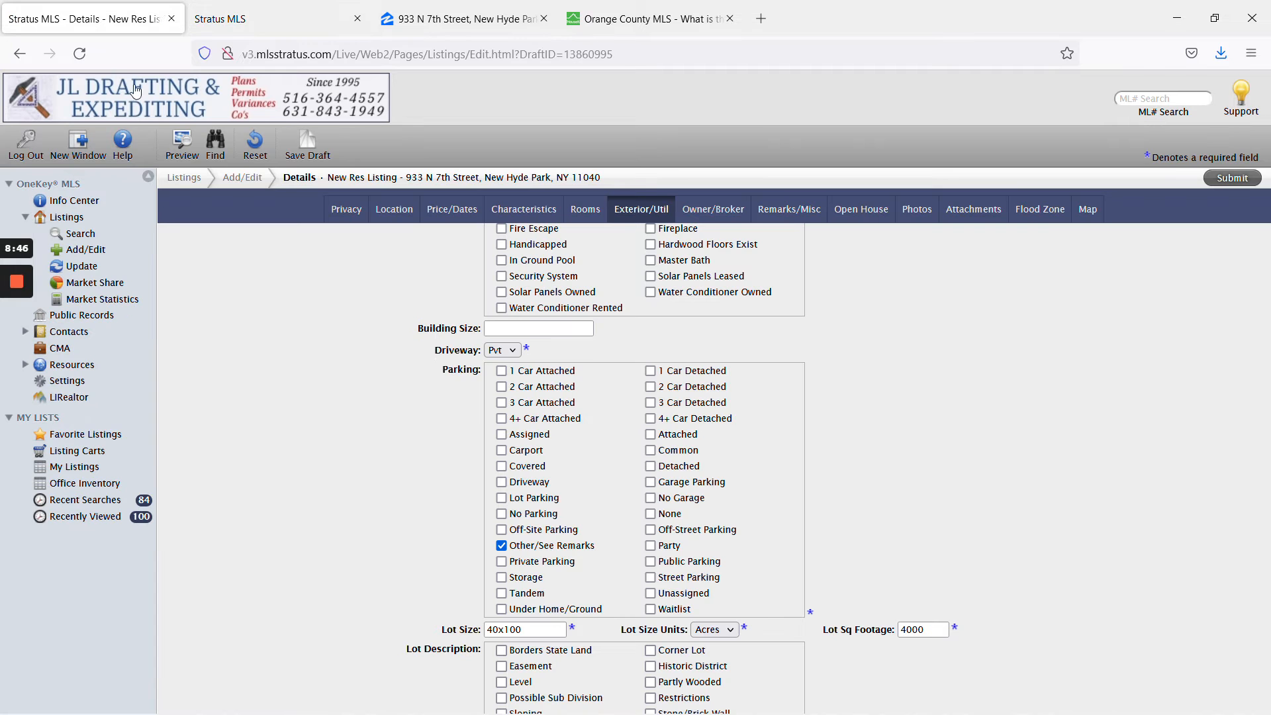
pyautogui.click(506, 350)
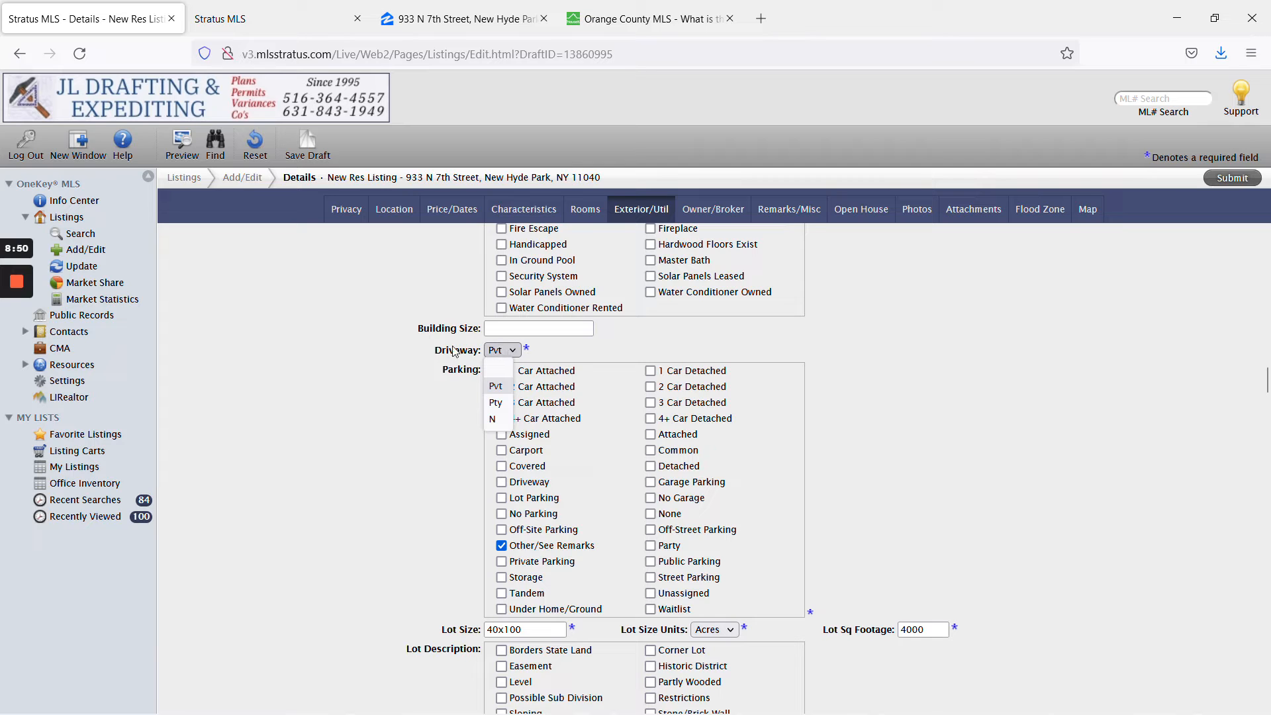
pyautogui.click(377, 359)
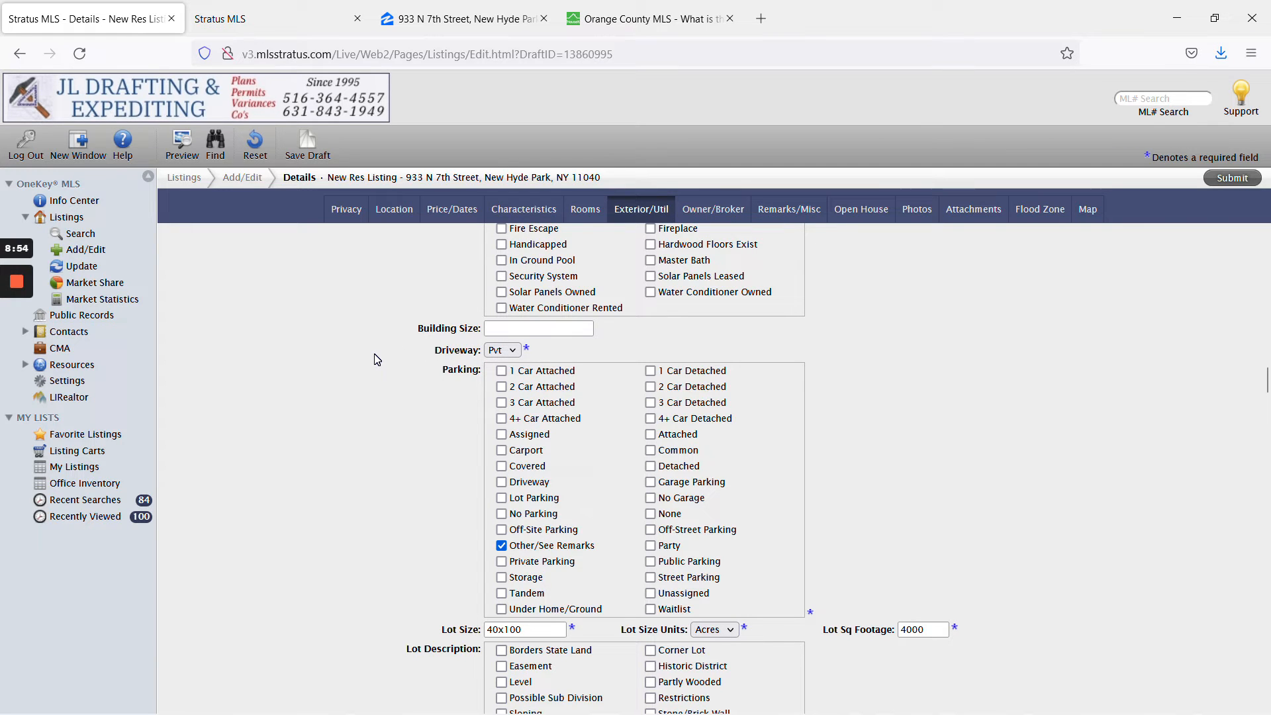
# Mark Heating Fuel as Other/See Remarks.
pyautogui.scroll(-5, 377, 388)
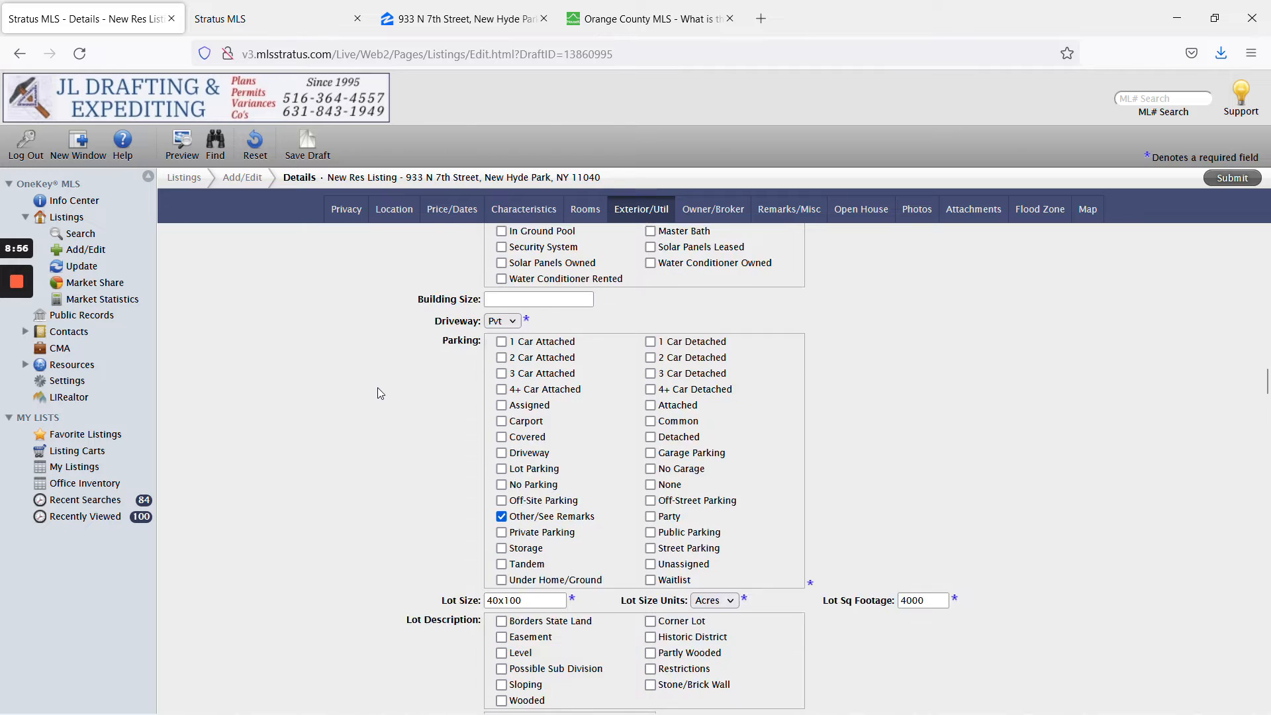
pyautogui.scroll(-13, 377, 413)
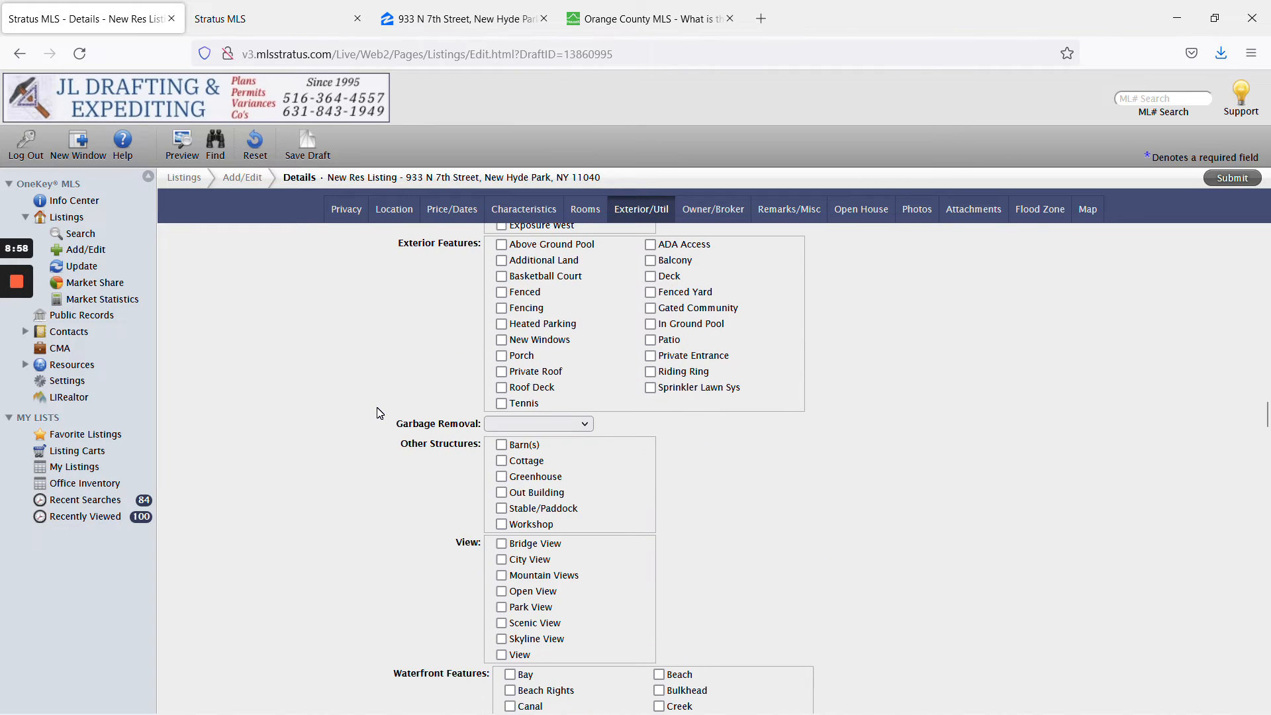
pyautogui.scroll(-3, 381, 413)
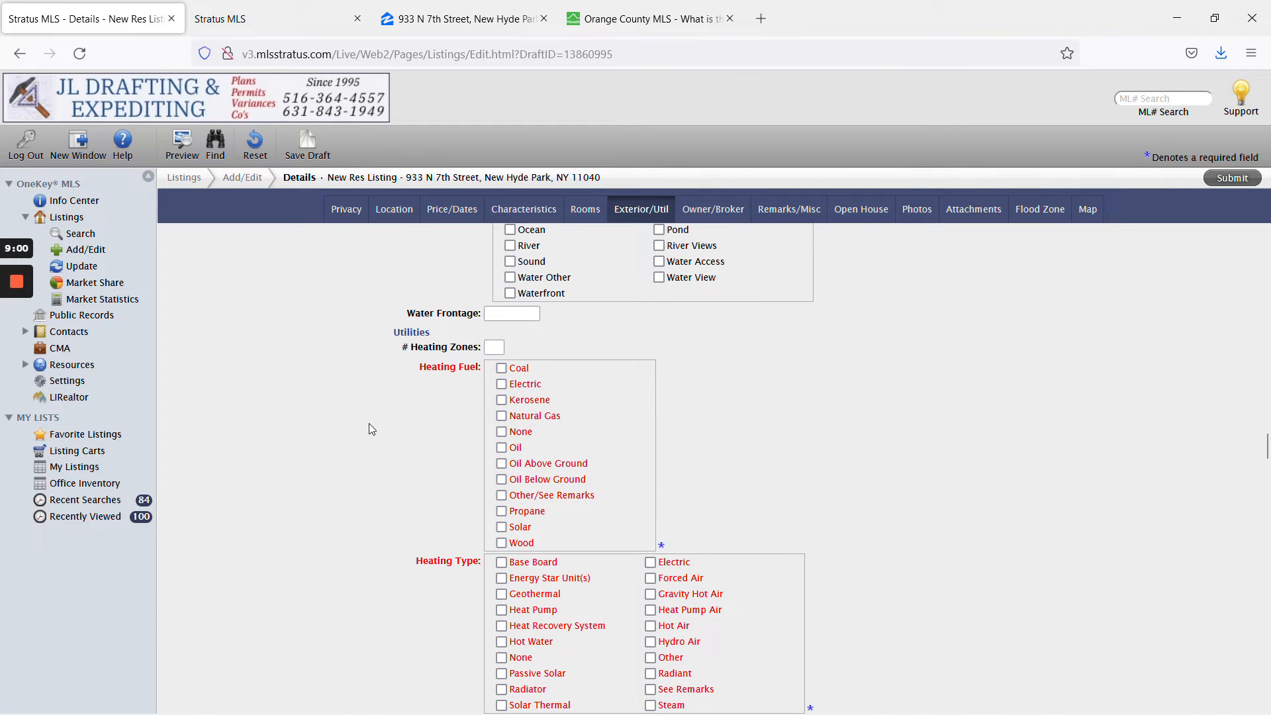
pyautogui.click(501, 495)
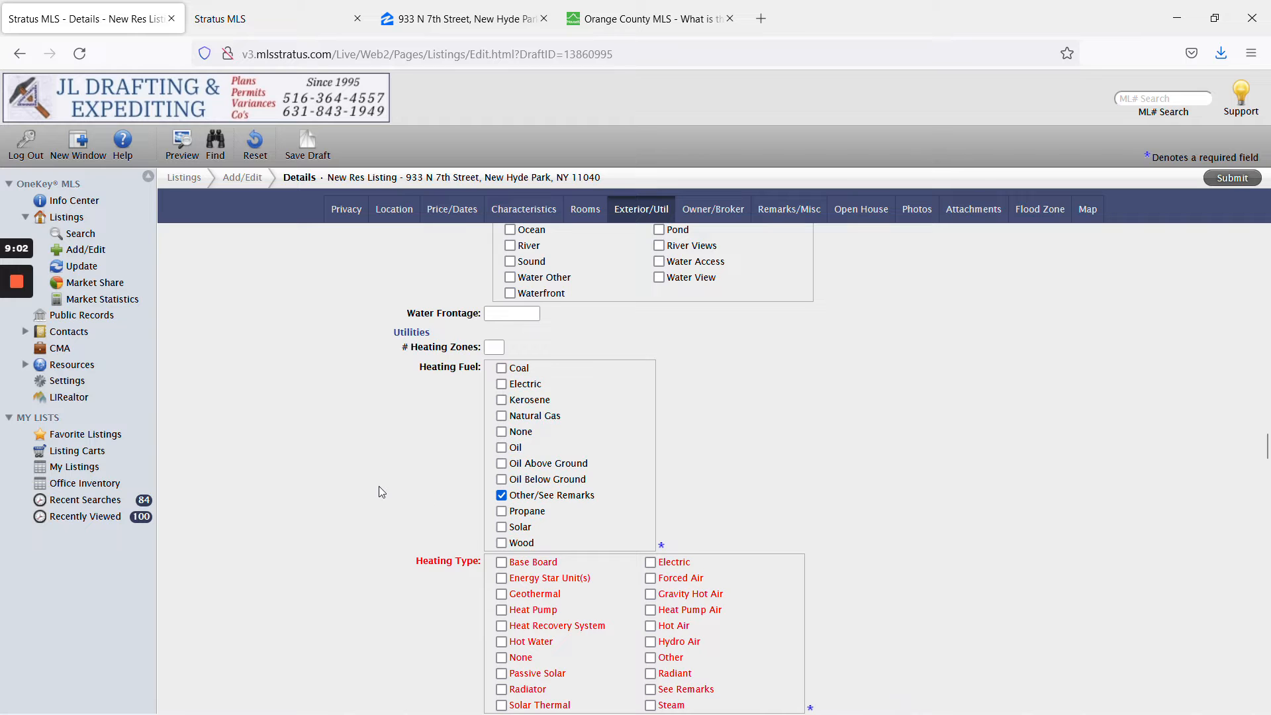
pyautogui.scroll(-2, 381, 492)
pyautogui.scroll(1, 380, 491)
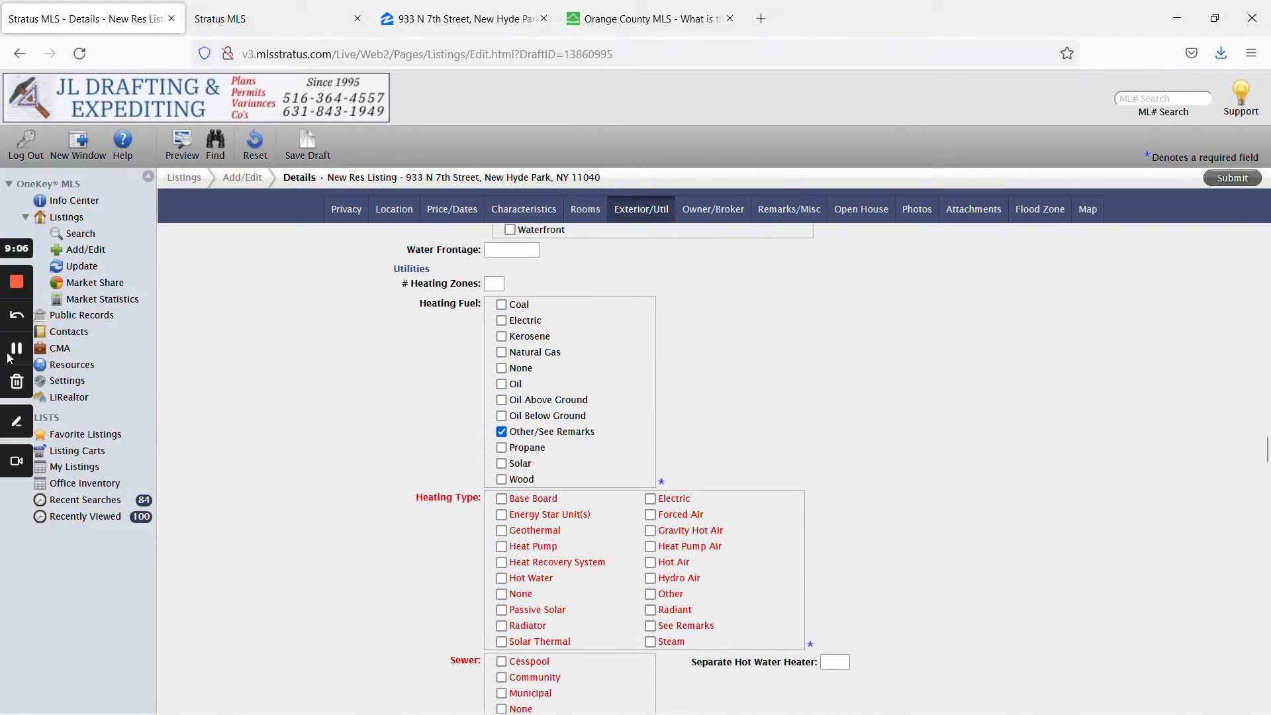
pyautogui.hotkey('alt', 'Tab')
# Try Natural Gas for Heating Fuel, then revert it to Other/See Remarks.
pyautogui.scroll(-6, 440, 442)
pyautogui.scroll(-5, 344, 421)
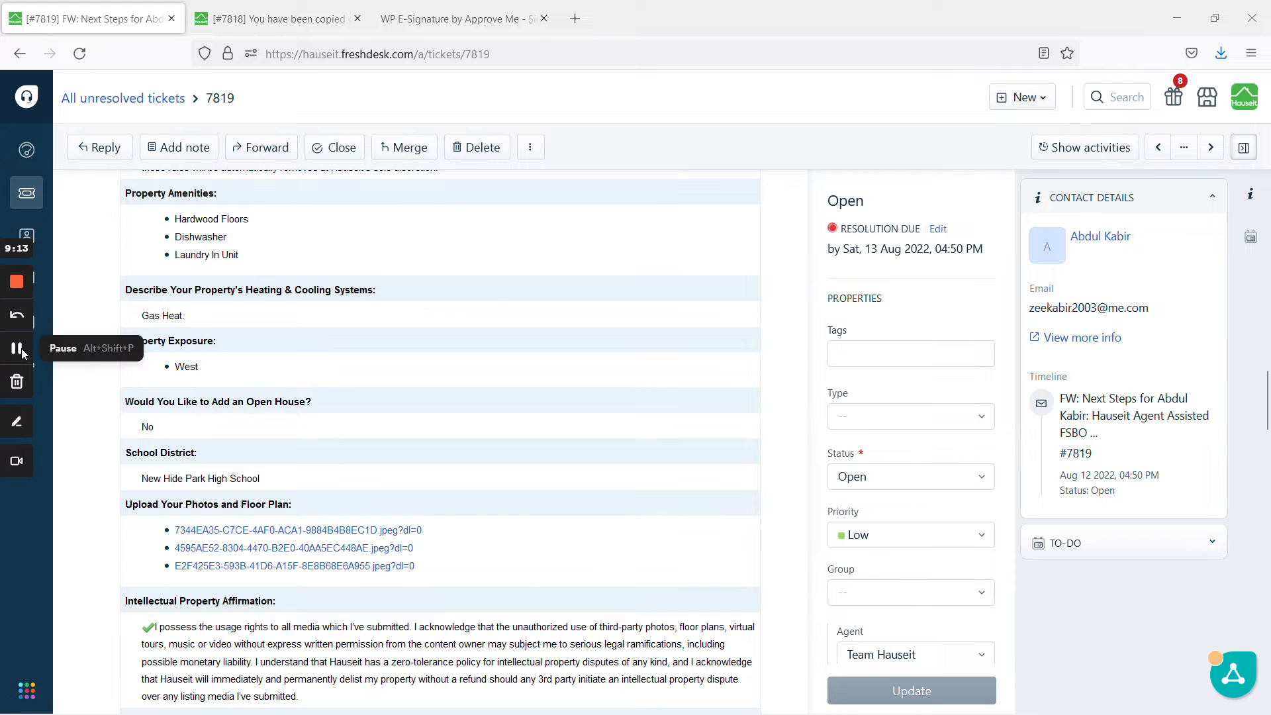
pyautogui.click(20, 348)
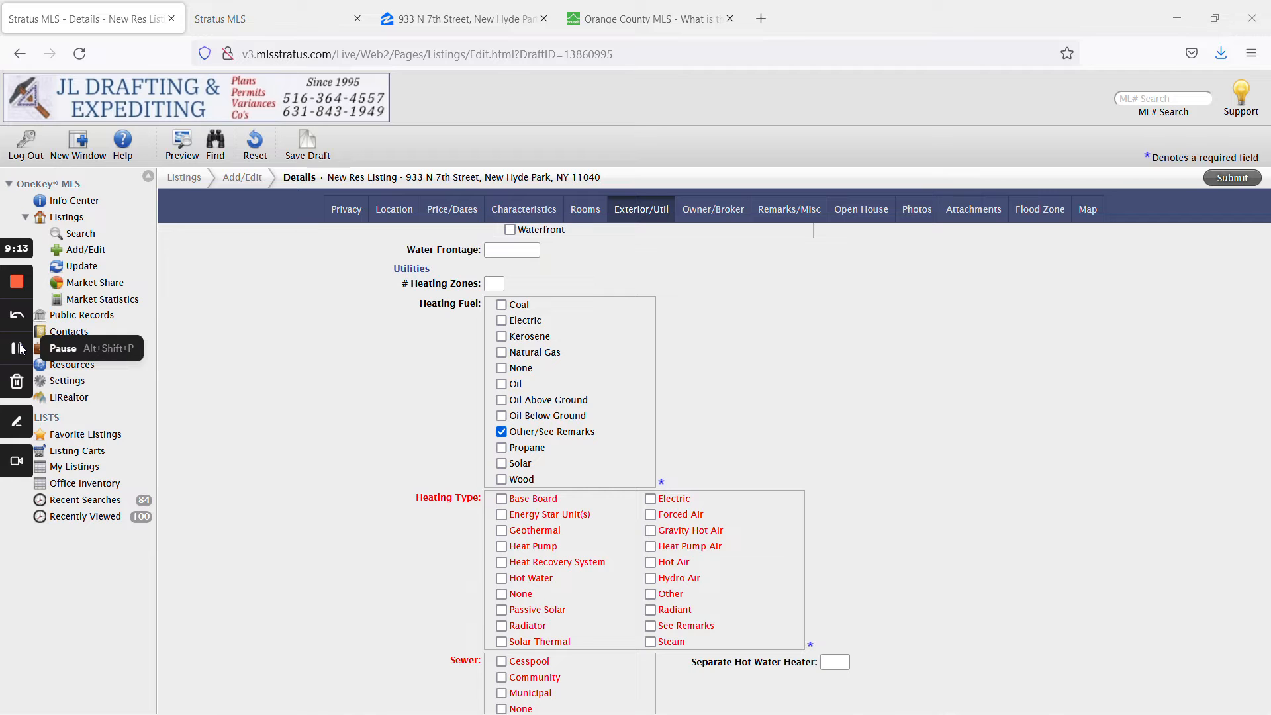
pyautogui.click(501, 431)
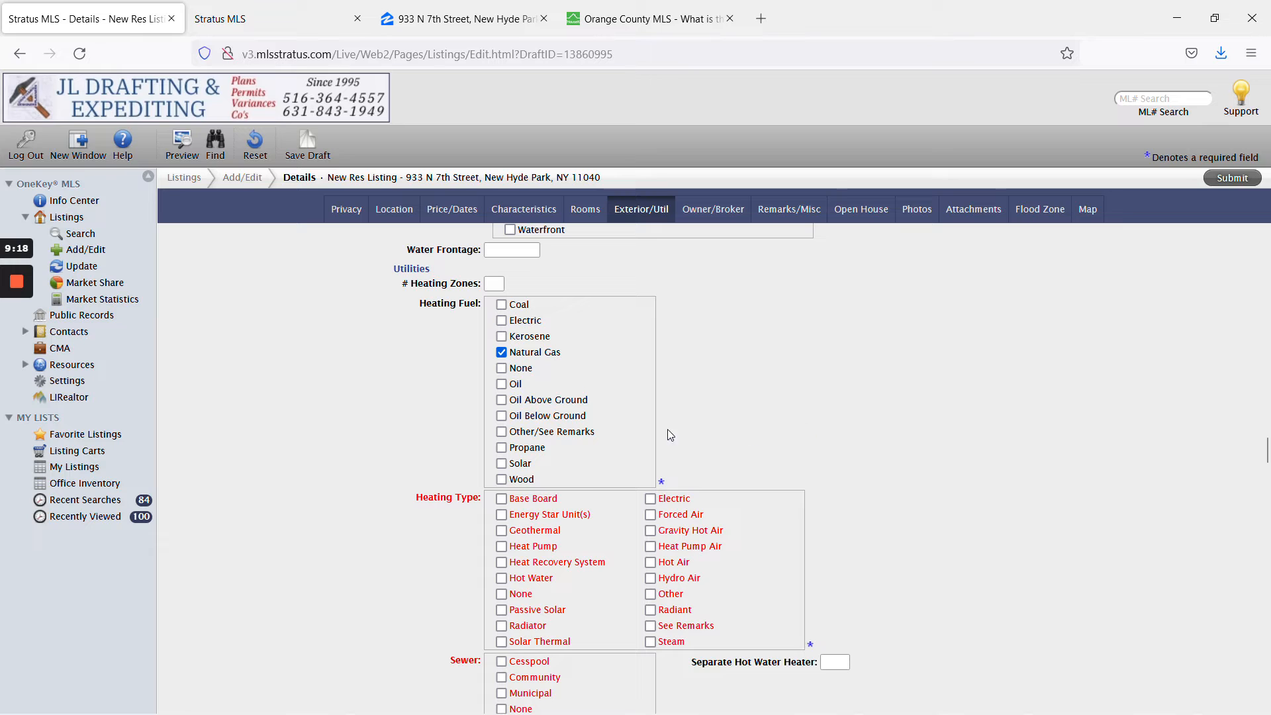
pyautogui.click(501, 352)
# Mark Heating Type, Sewer, Hot Water and Water Description as See Remarks, then view the reference listing.
pyautogui.scroll(-2, 723, 440)
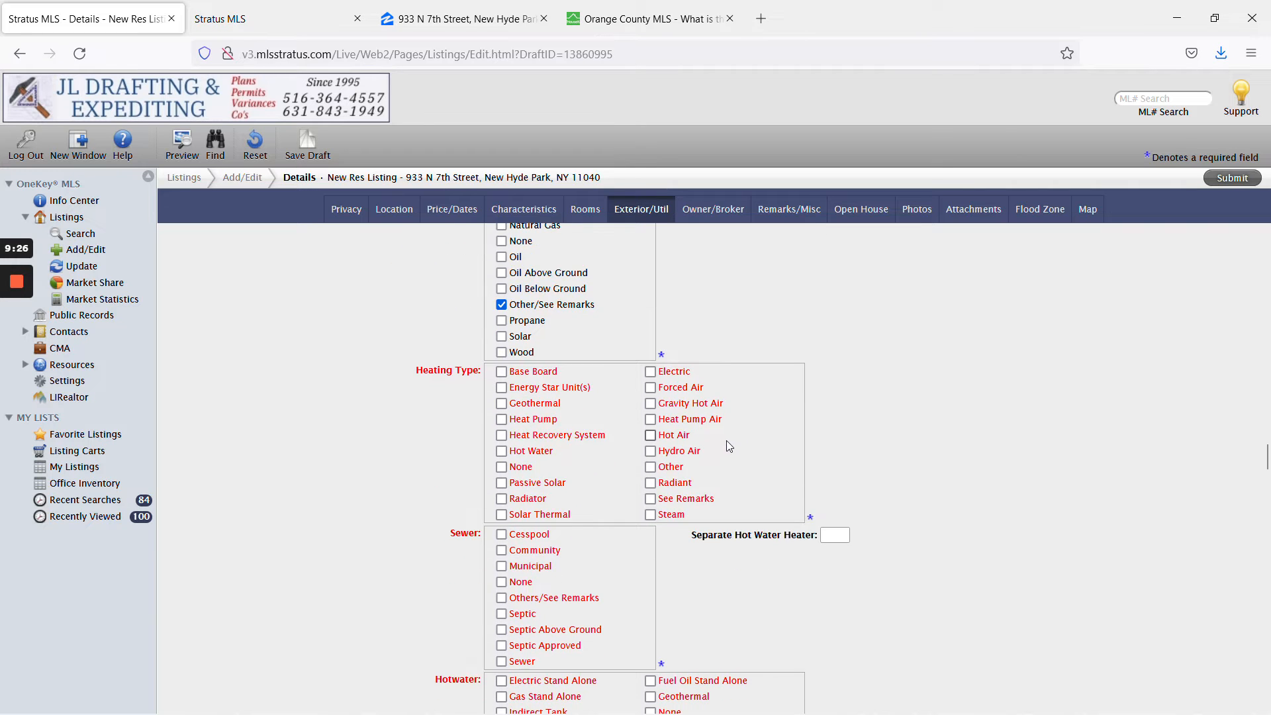
pyautogui.click(650, 499)
pyautogui.scroll(-1, 535, 560)
pyautogui.click(501, 534)
pyautogui.scroll(-2, 622, 540)
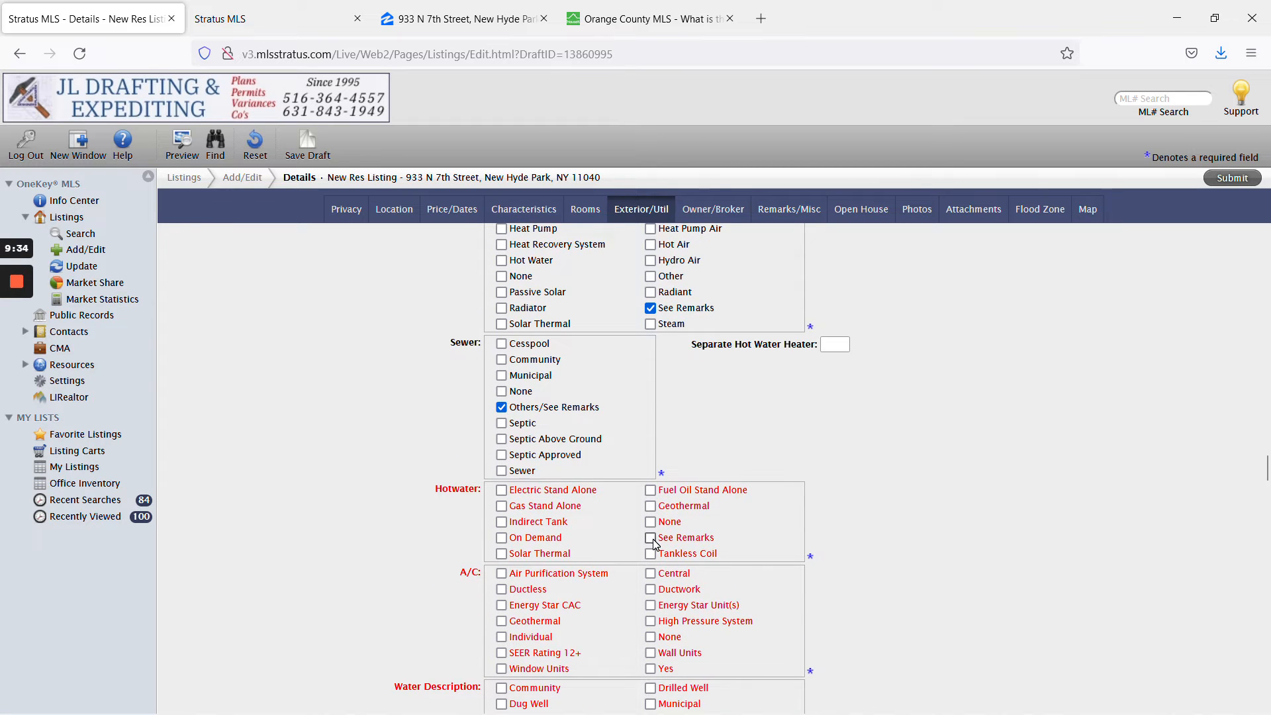
pyautogui.click(650, 538)
pyautogui.scroll(-3, 630, 503)
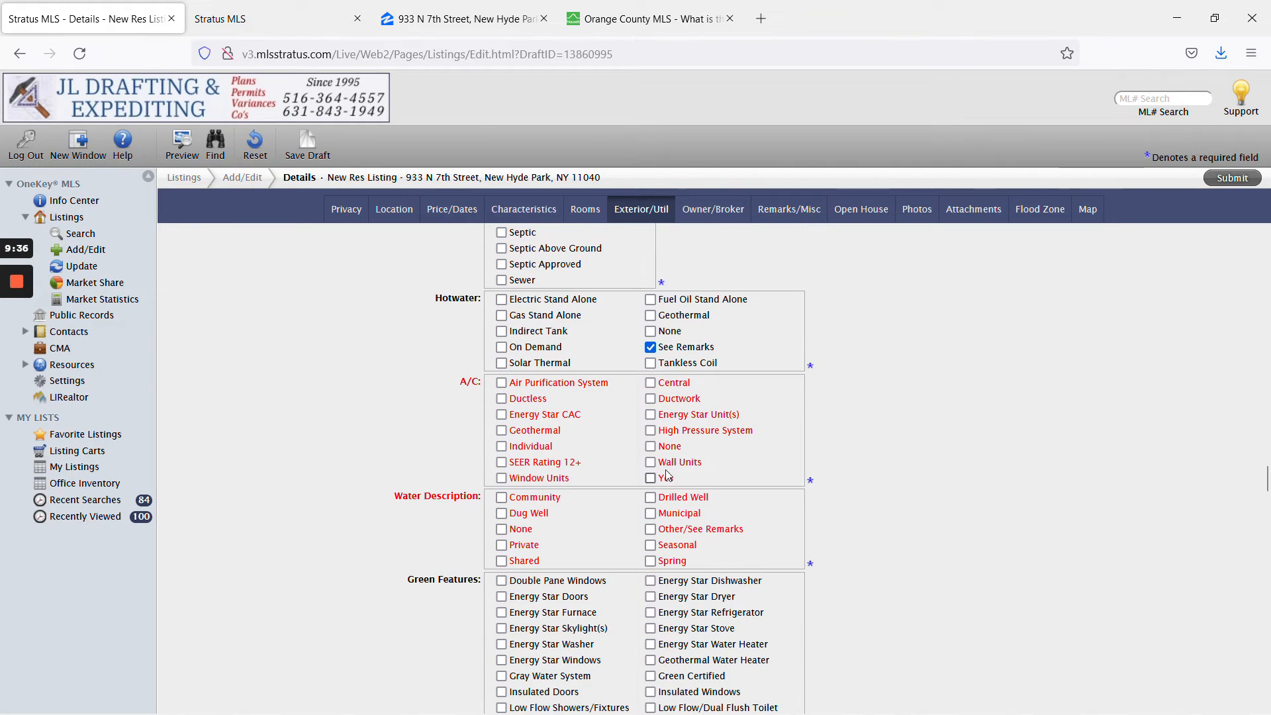
pyautogui.click(651, 529)
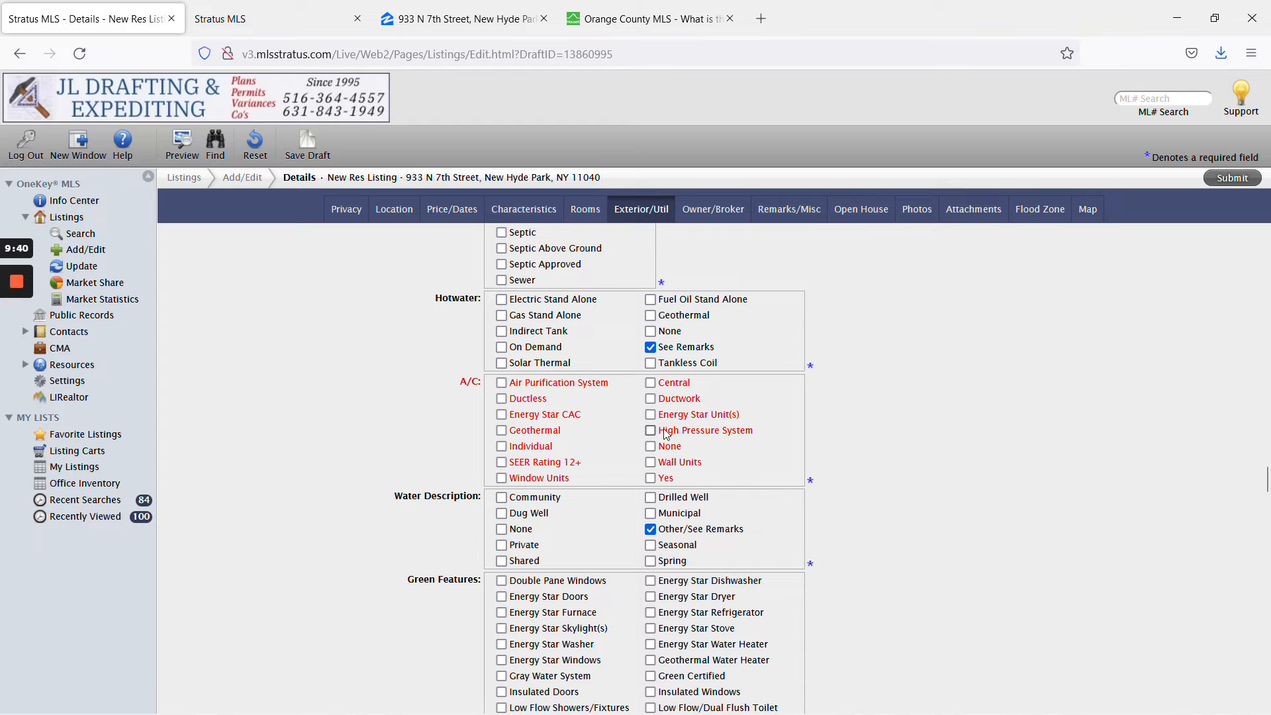
pyautogui.moveTo(3, 368)
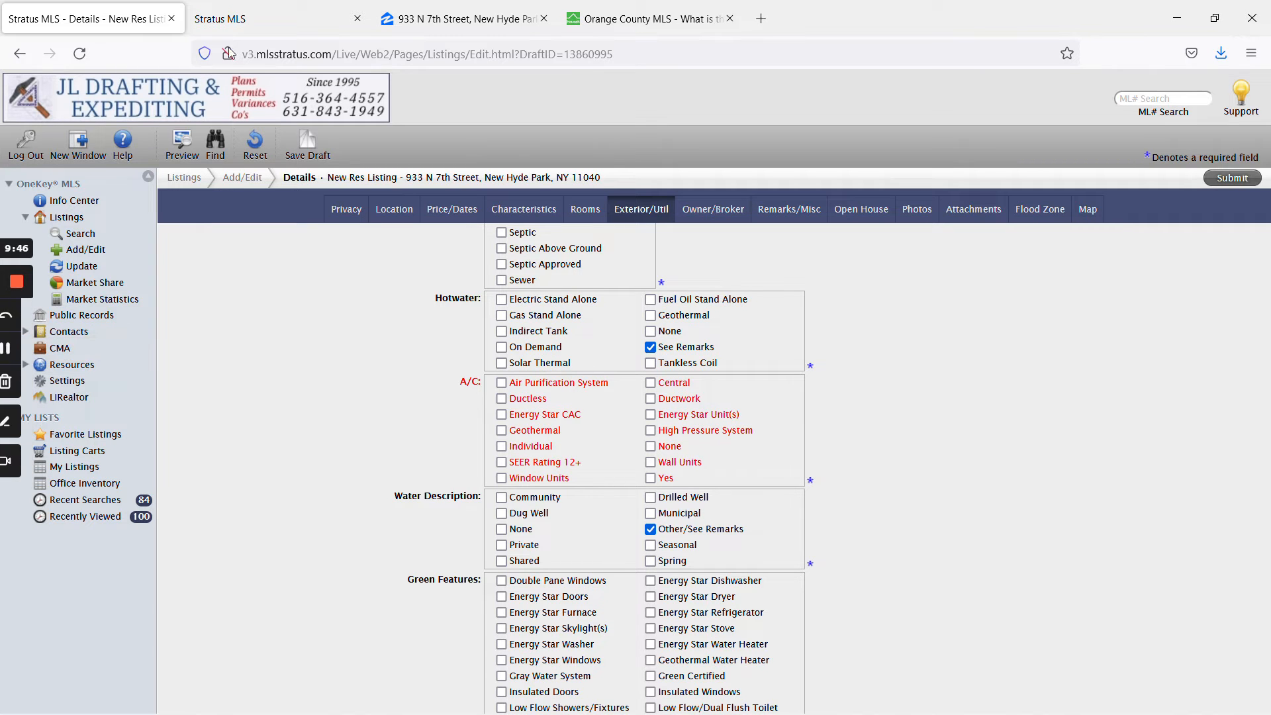
pyautogui.click(256, 3)
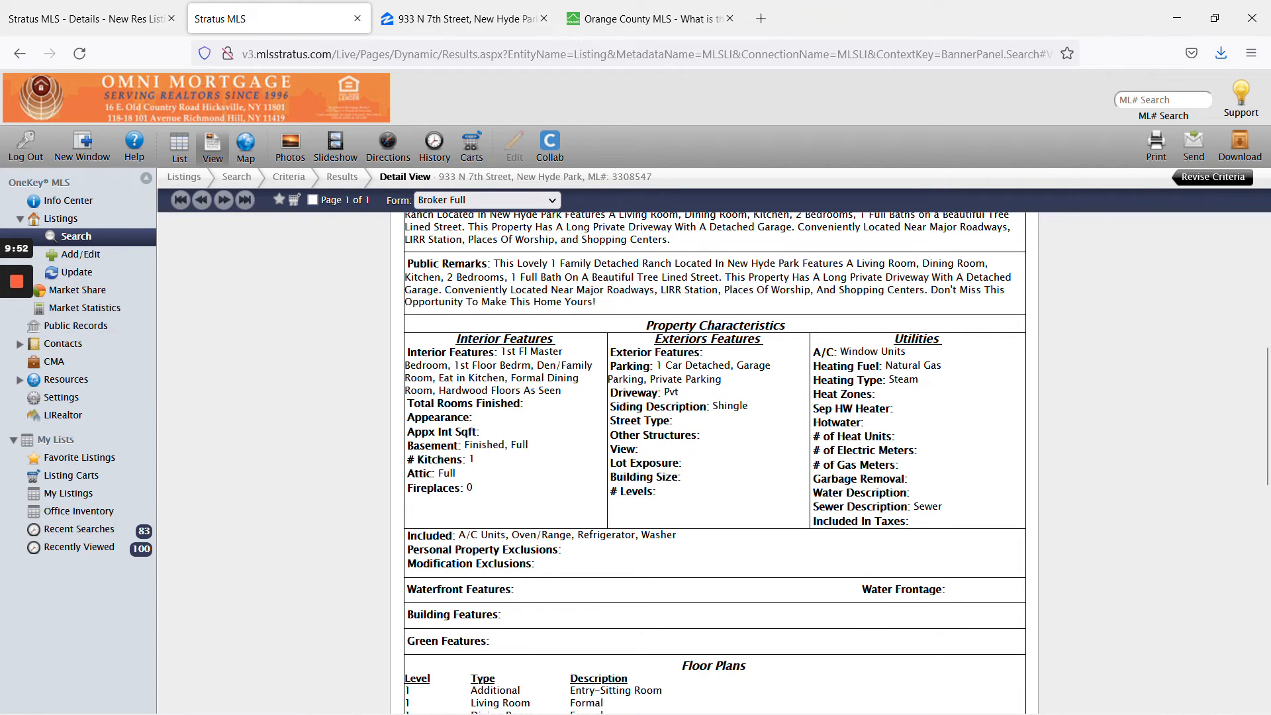
# Back on the draft, tick Window Units for A/C and scroll toward Owner/Broker.
pyautogui.moveTo(14, 350)
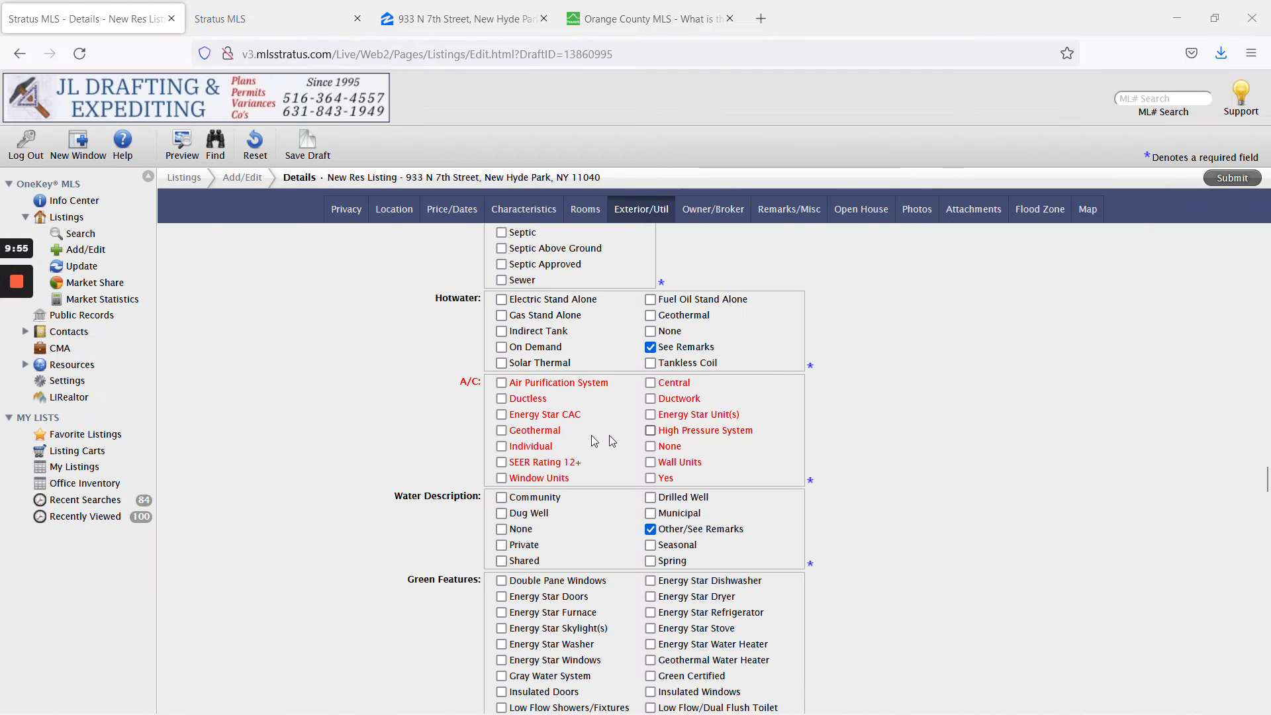
pyautogui.click(551, 478)
pyautogui.scroll(-2, 662, 480)
pyautogui.scroll(1, 731, 484)
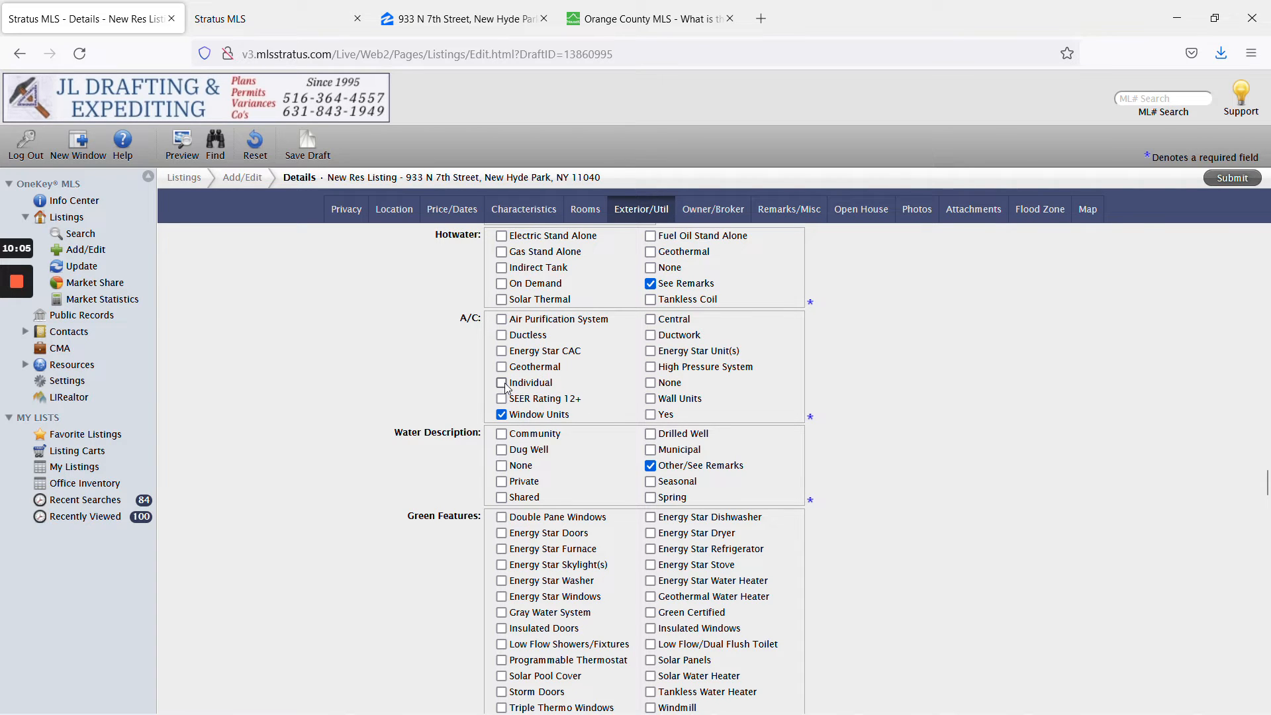
pyautogui.moveTo(4, 347)
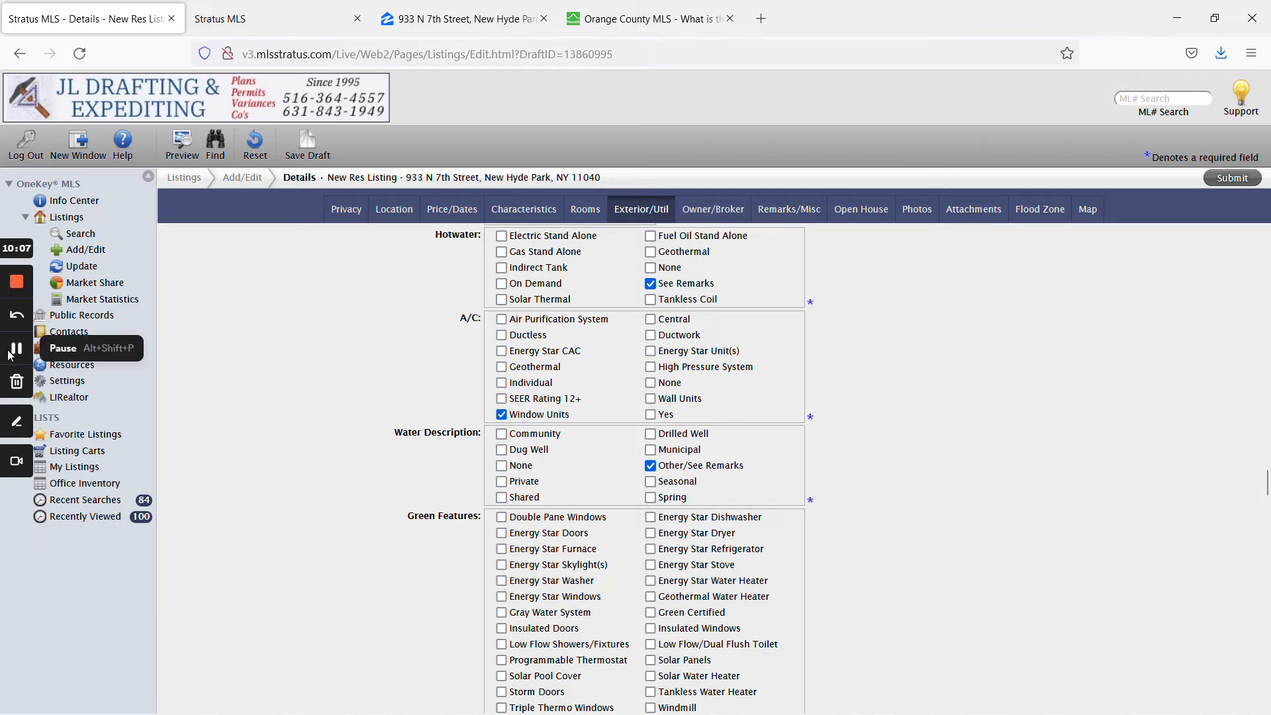
pyautogui.scroll(-5, 625, 472)
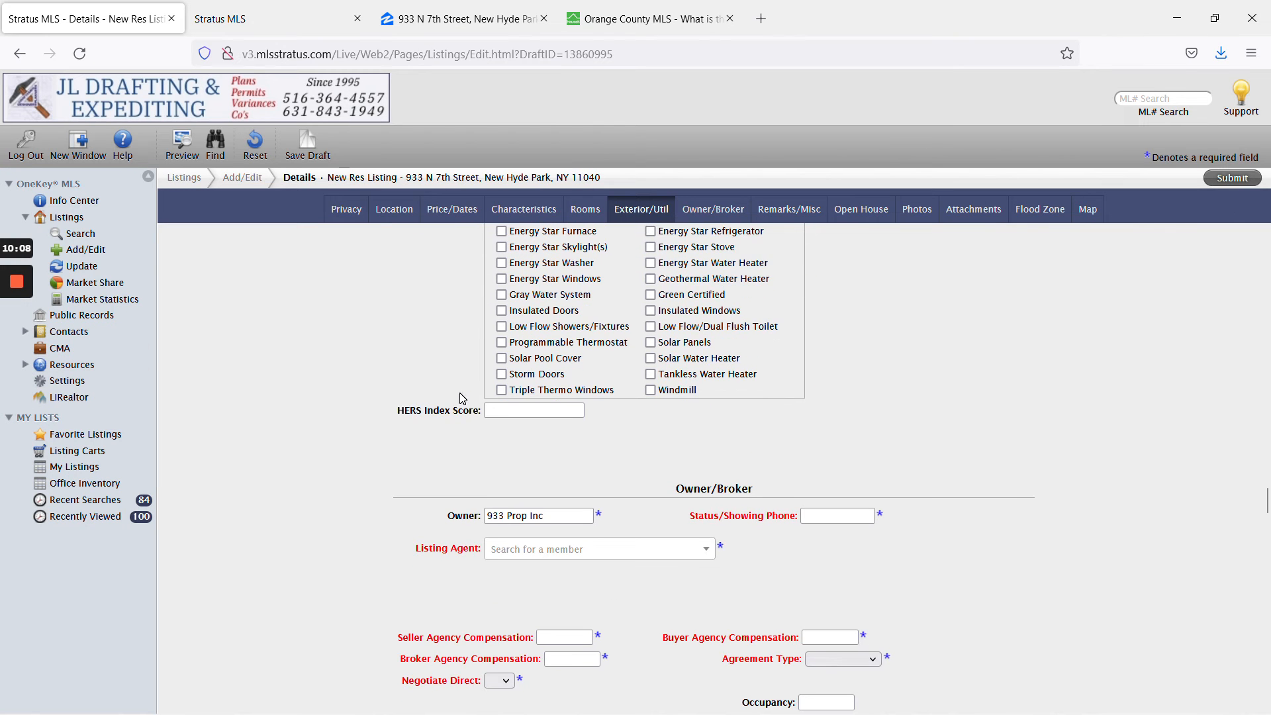
# Search for and assign the matching member as the listing agent.
pyautogui.click(591, 550)
pyautogui.write('n')
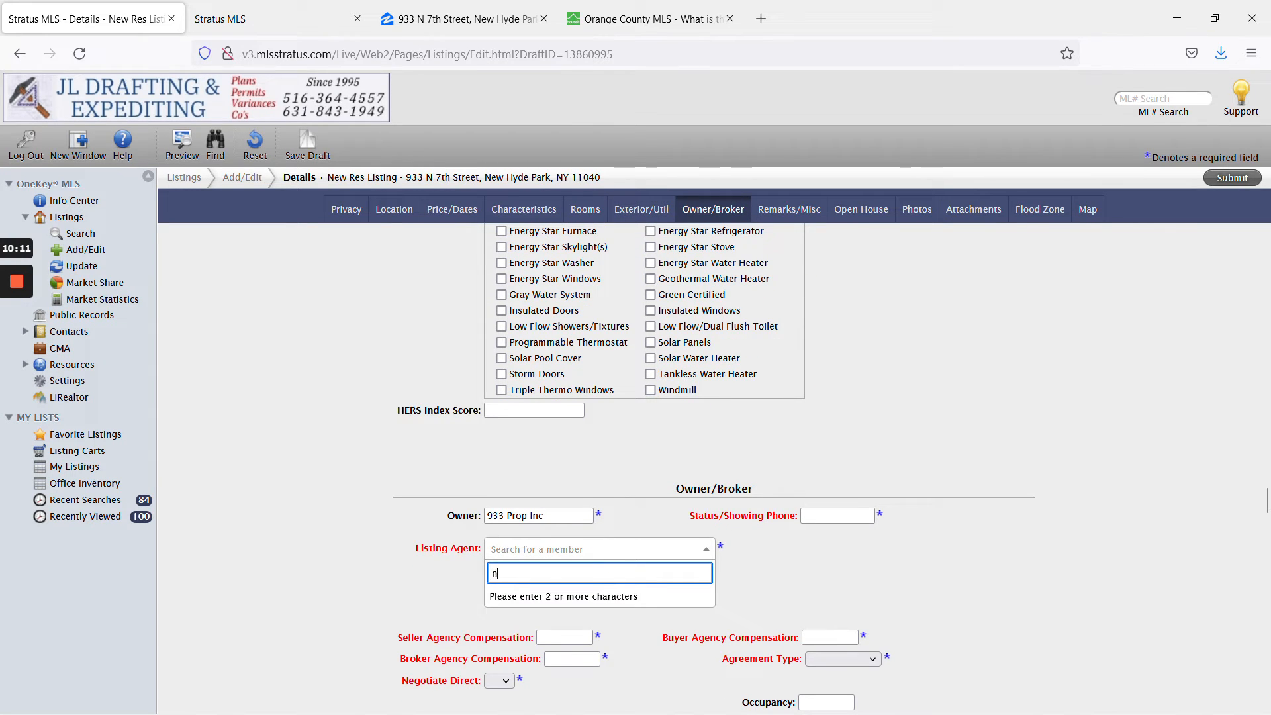
pyautogui.write('icholas')
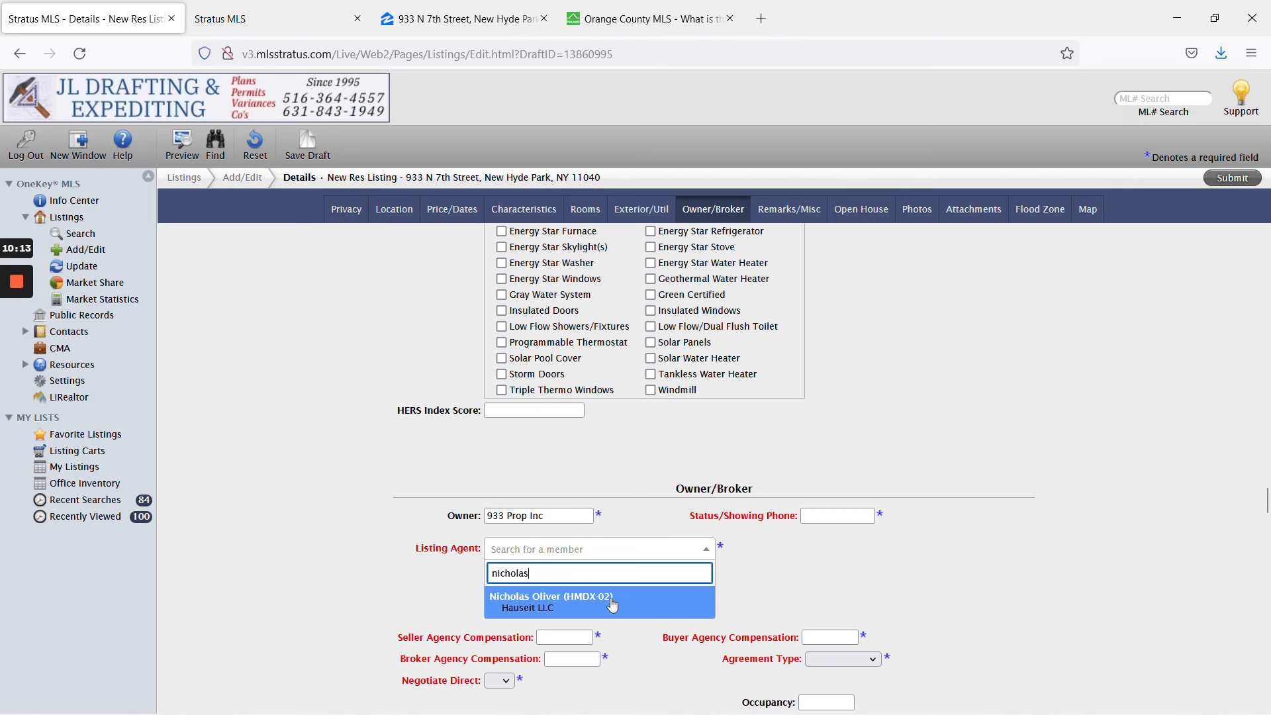
pyautogui.click(612, 603)
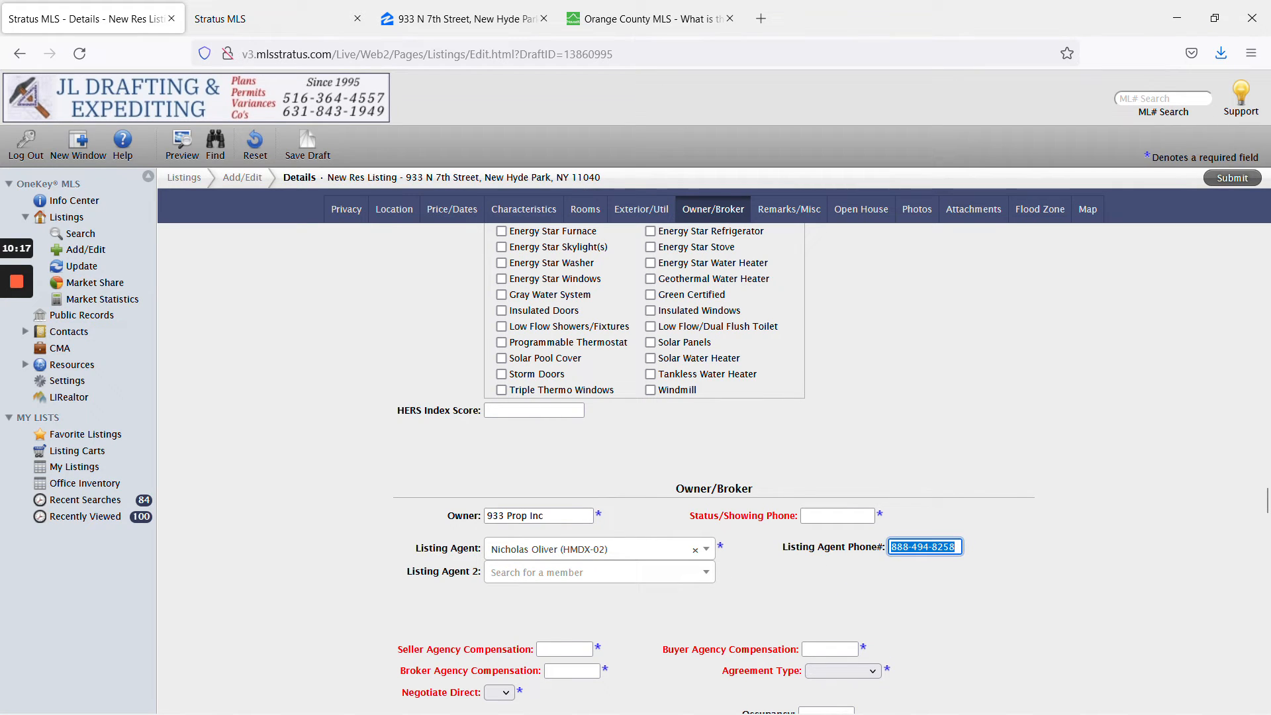
# Enter the seller's phone number from the ticket as Status/Showing Phone in dash-separated format.
pyautogui.moveTo(3, 345)
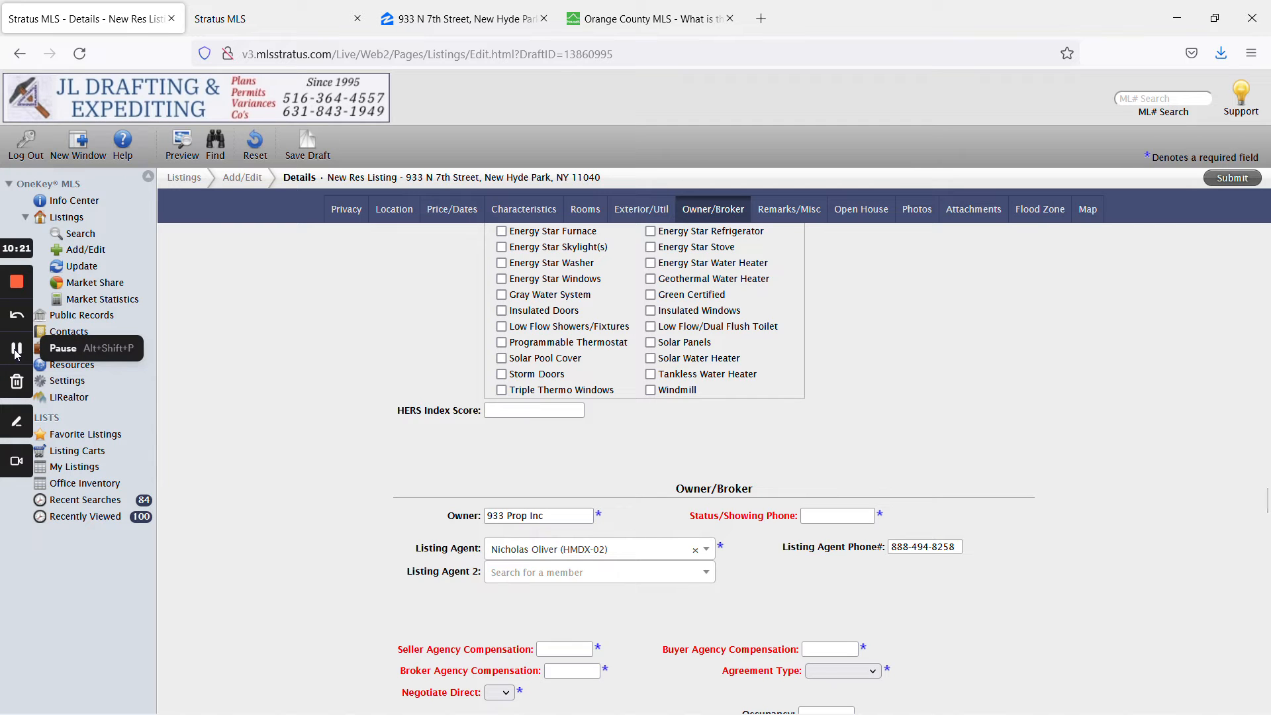
pyautogui.click(17, 351)
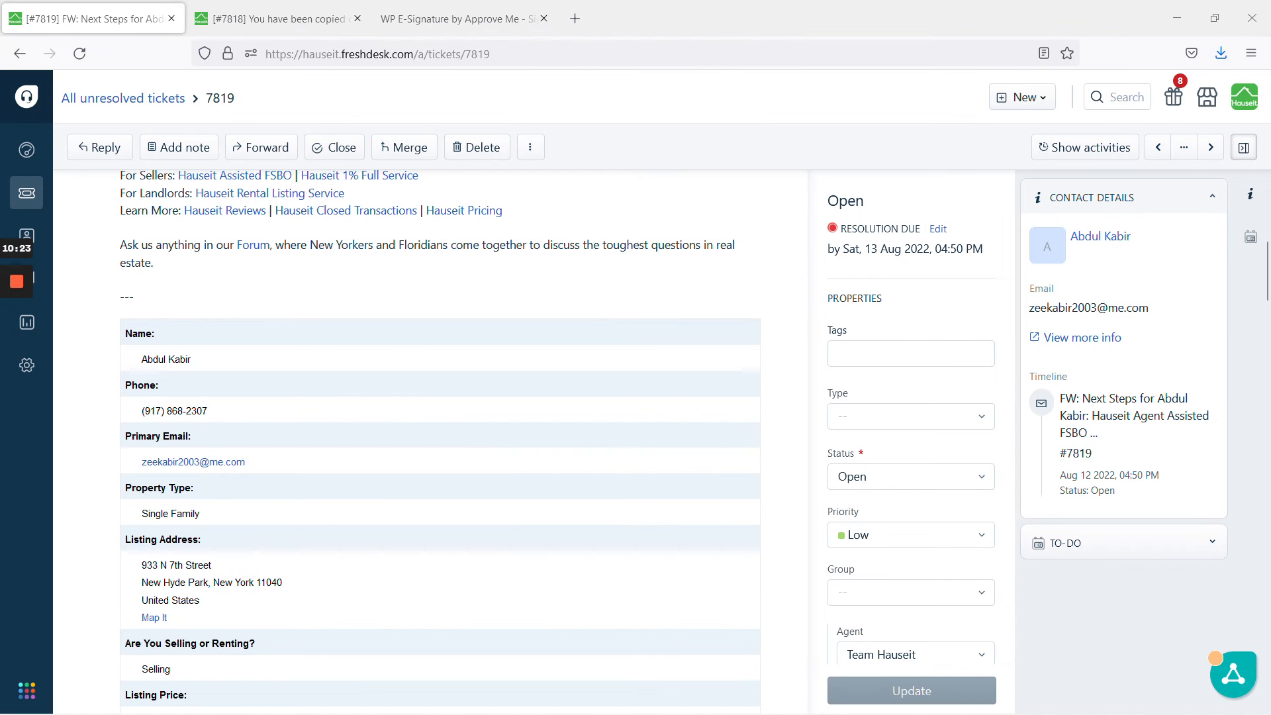
pyautogui.moveTo(143, 414); pyautogui.dragTo(218, 415)
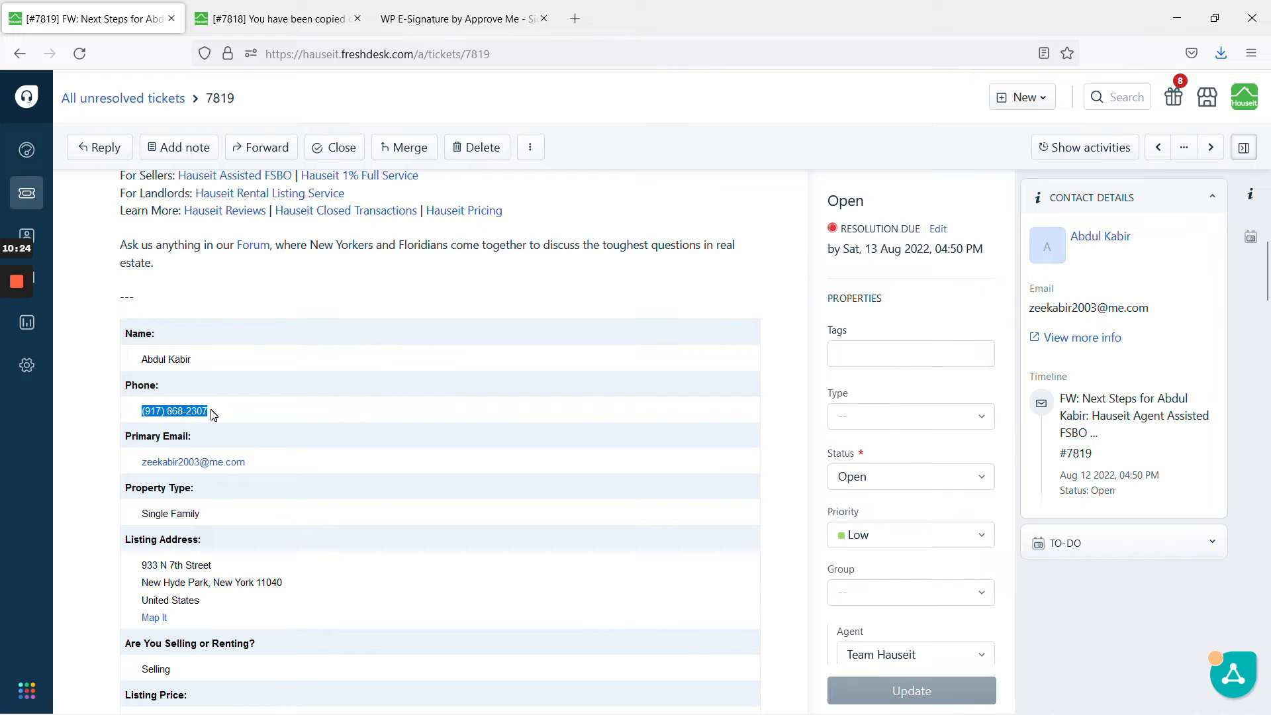
pyautogui.click(9, 351)
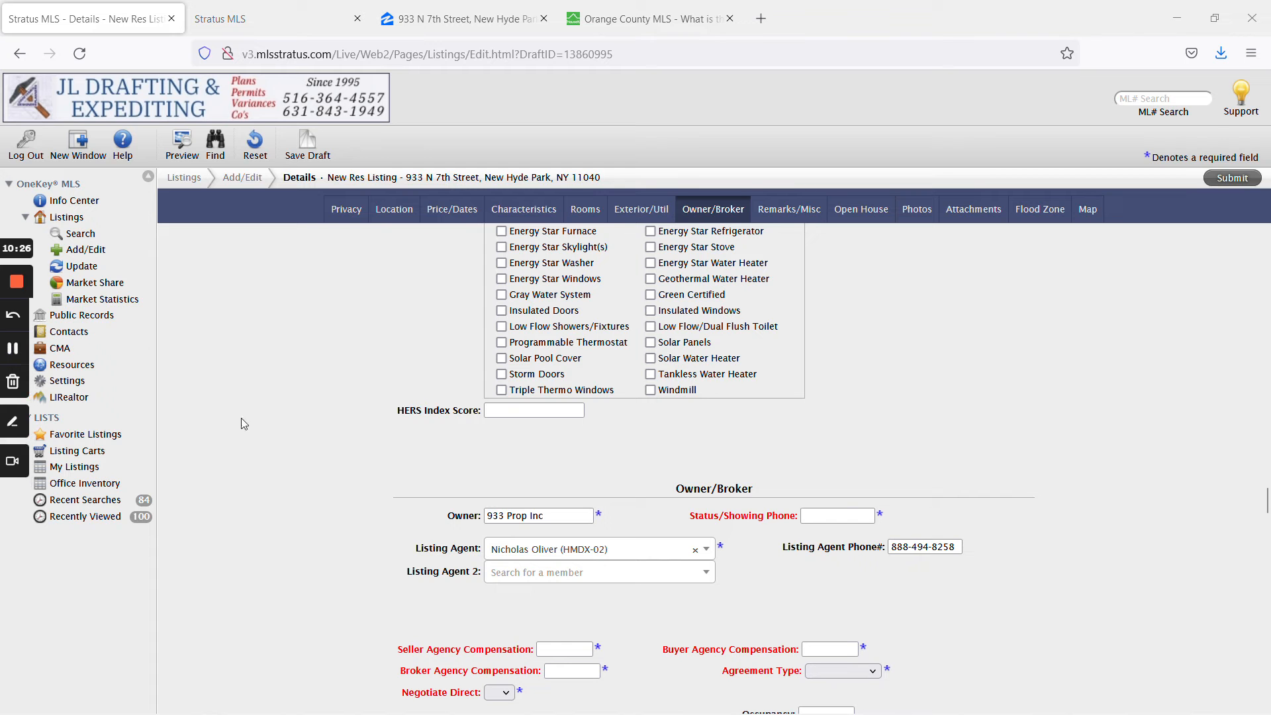
pyautogui.click(837, 515)
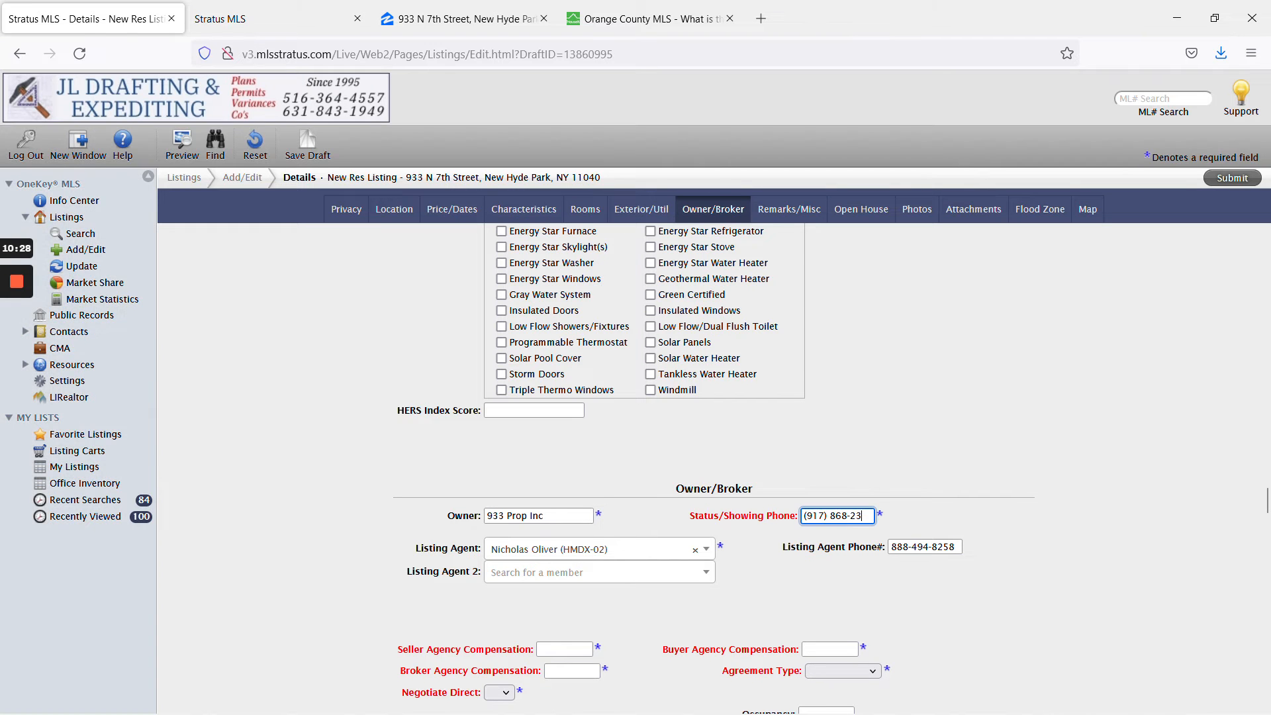
pyautogui.press('Home')
pyautogui.press('Delete')
pyautogui.press('Right')
pyautogui.press('Right')
pyautogui.press('Right')
pyautogui.click(915, 517)
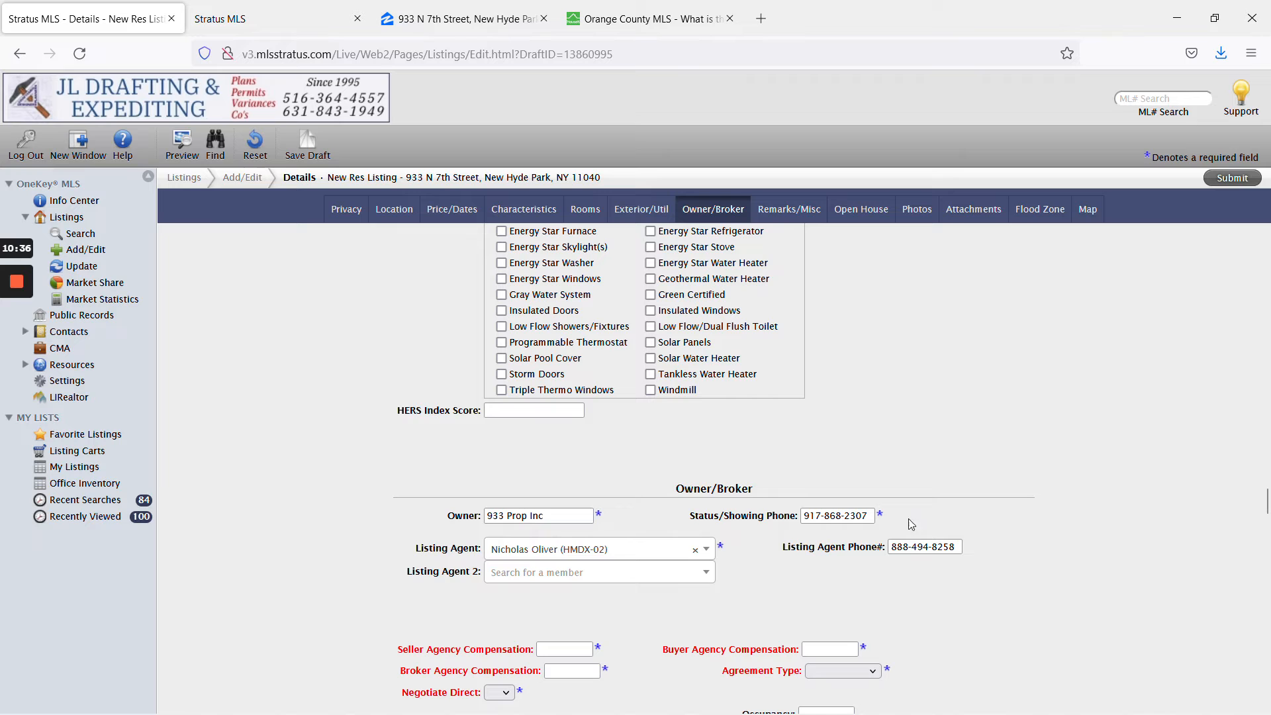
pyautogui.moveTo(5, 369)
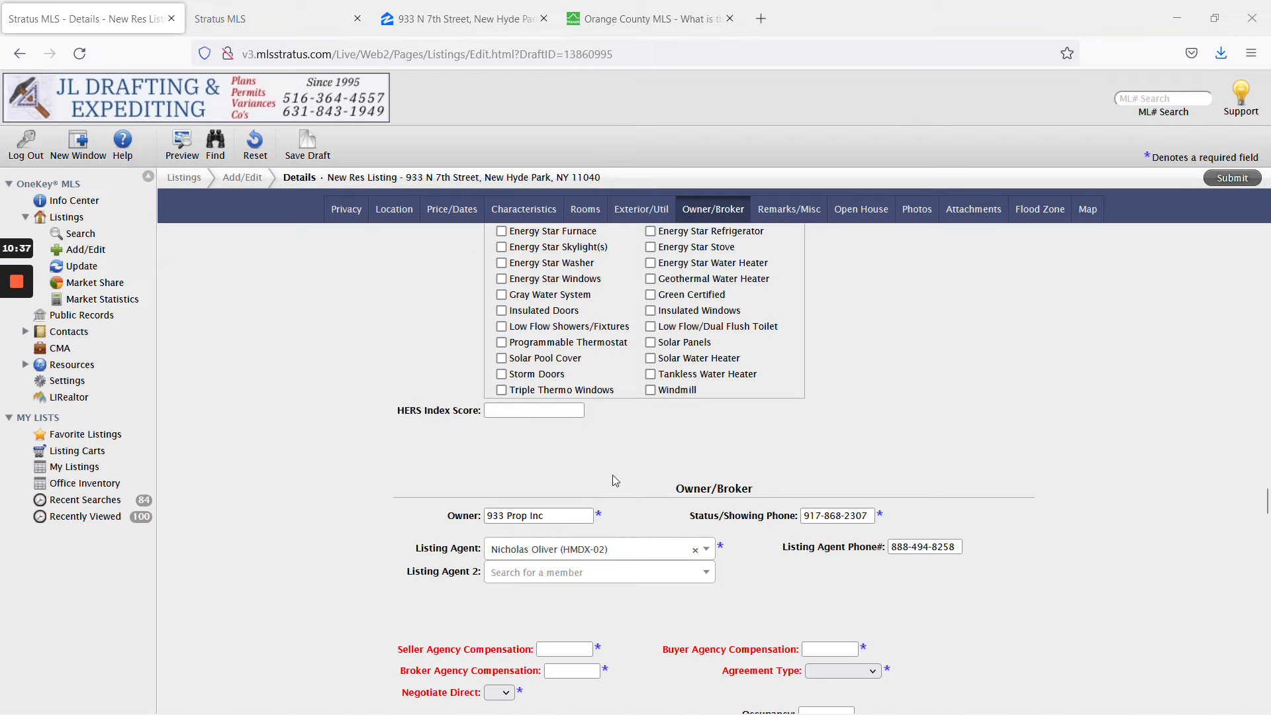
# Enter 0 for Seller and Broker Agency Compensation and 3 for Buyer Agency Compensation.
pyautogui.scroll(-3, 683, 514)
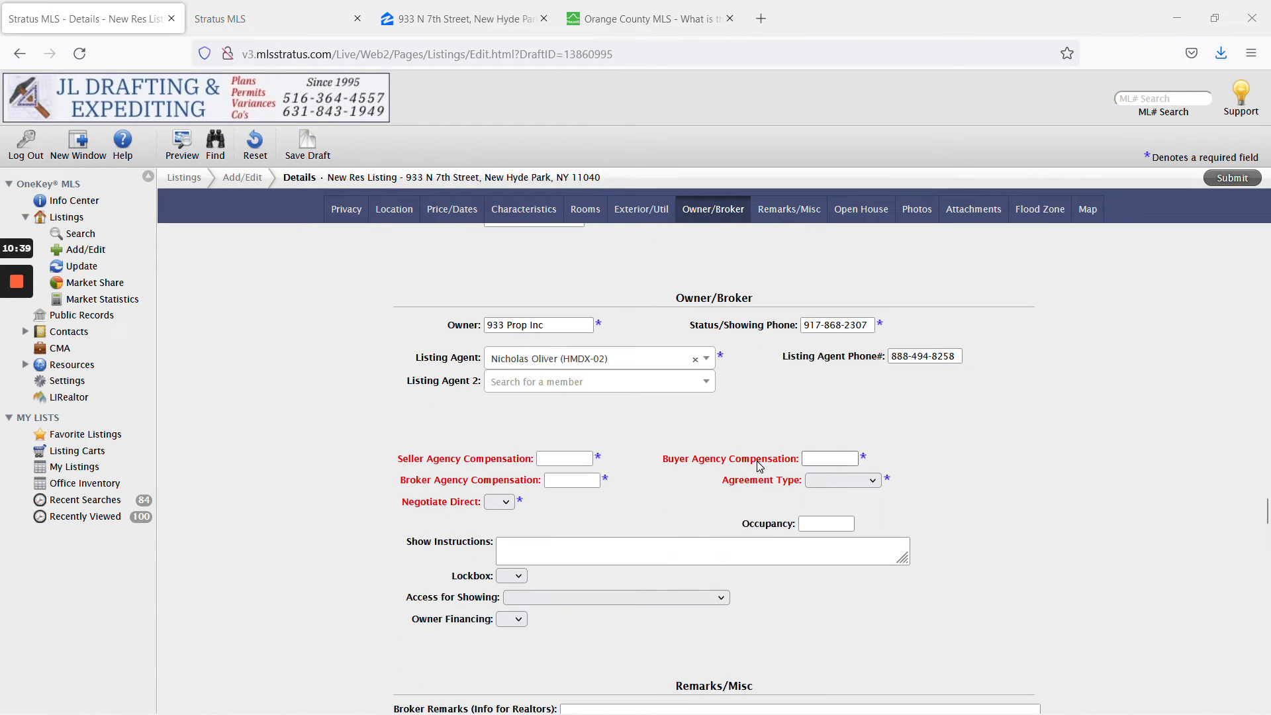
pyautogui.click(568, 459)
pyautogui.write('0')
pyautogui.click(591, 487)
pyautogui.write('0')
pyautogui.press('Tab')
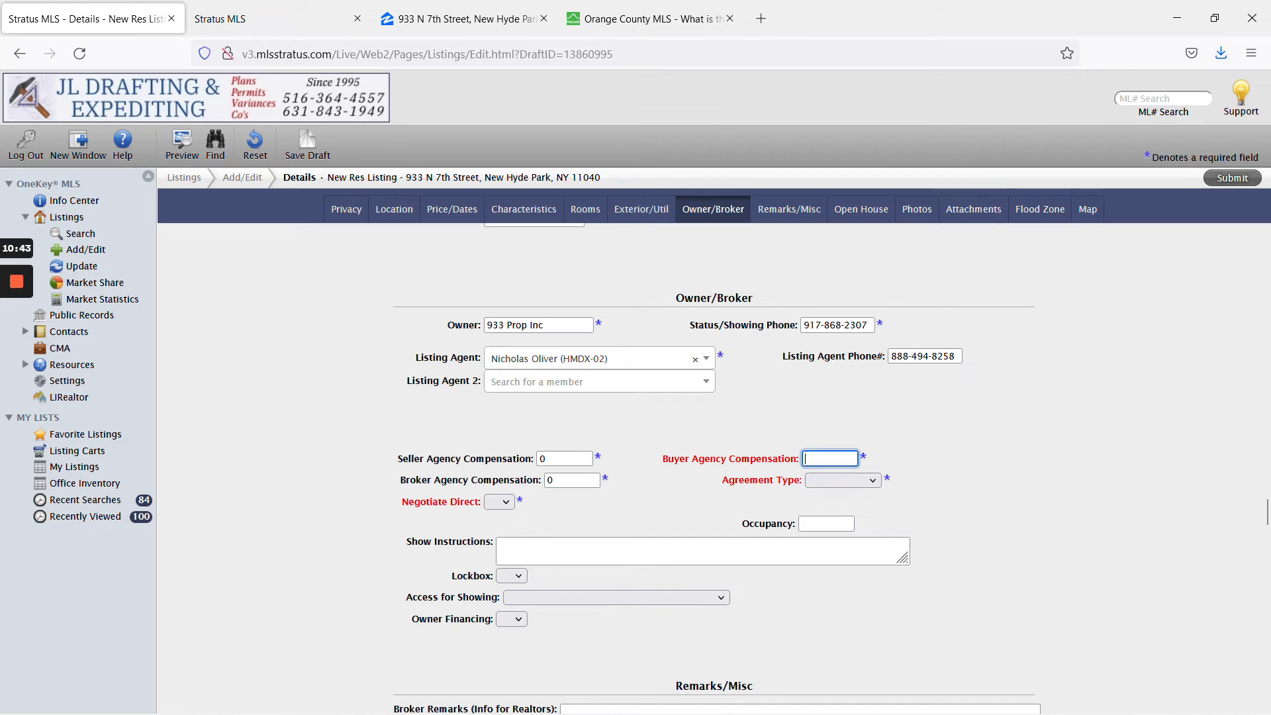
pyautogui.write('3')
pyautogui.click(841, 435)
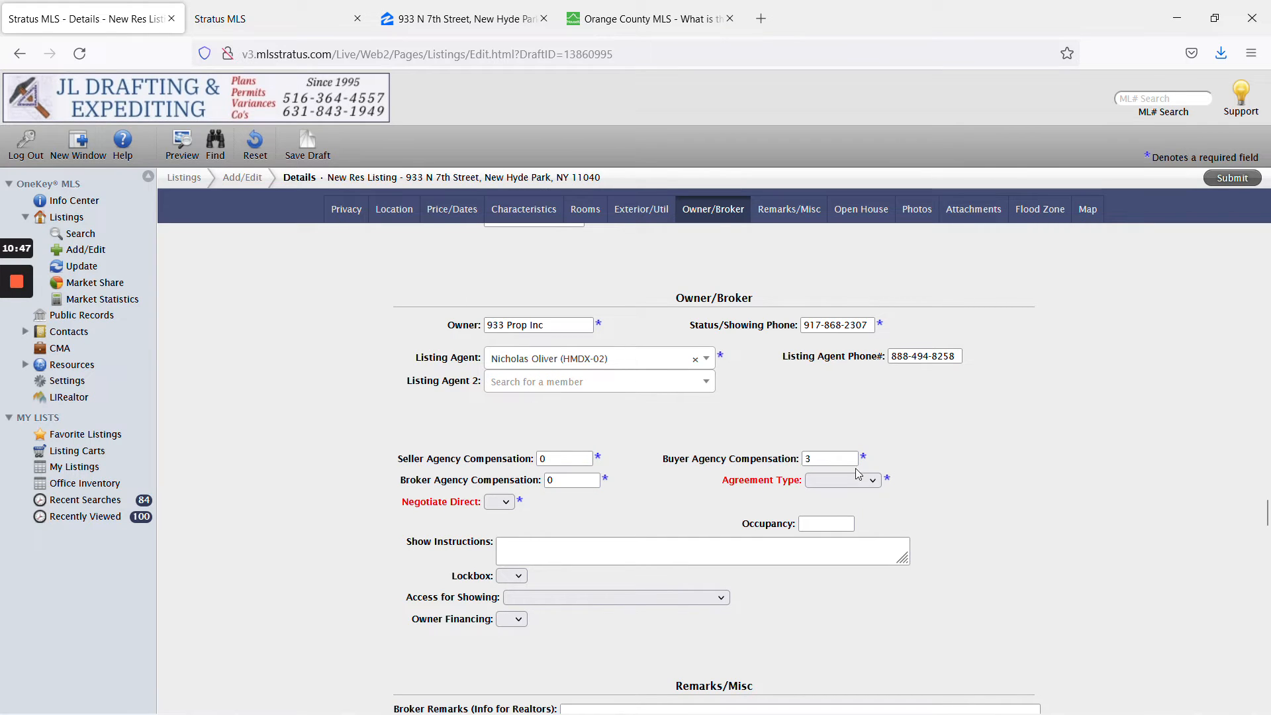
# Set Agreement Type to Excl Right and Negotiate Direct to Y.
pyautogui.click(833, 479)
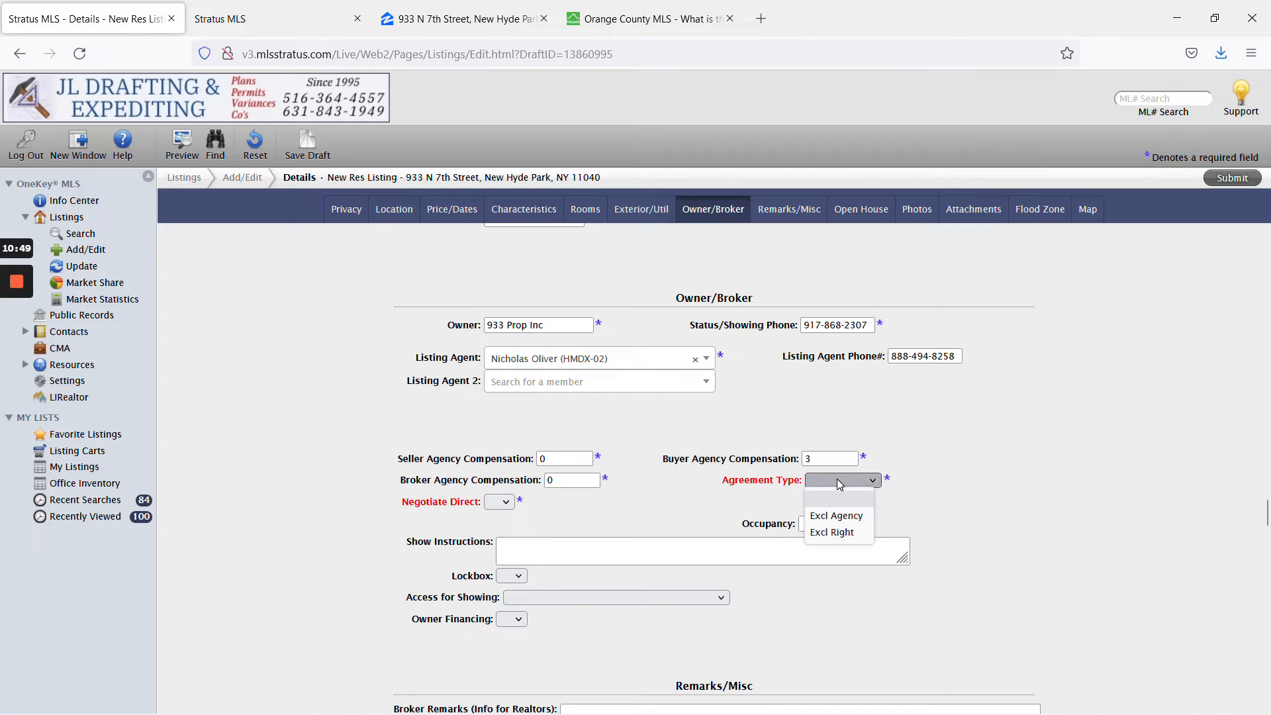
pyautogui.click(850, 532)
pyautogui.click(506, 503)
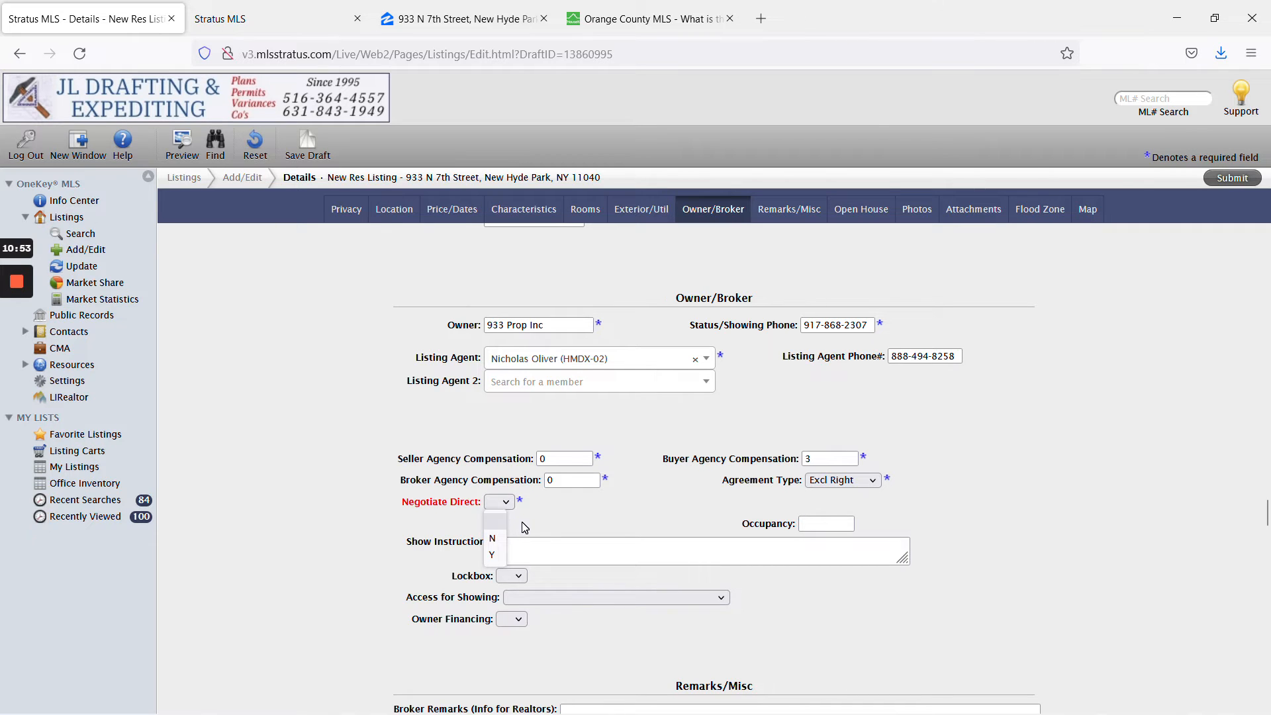
pyautogui.click(492, 555)
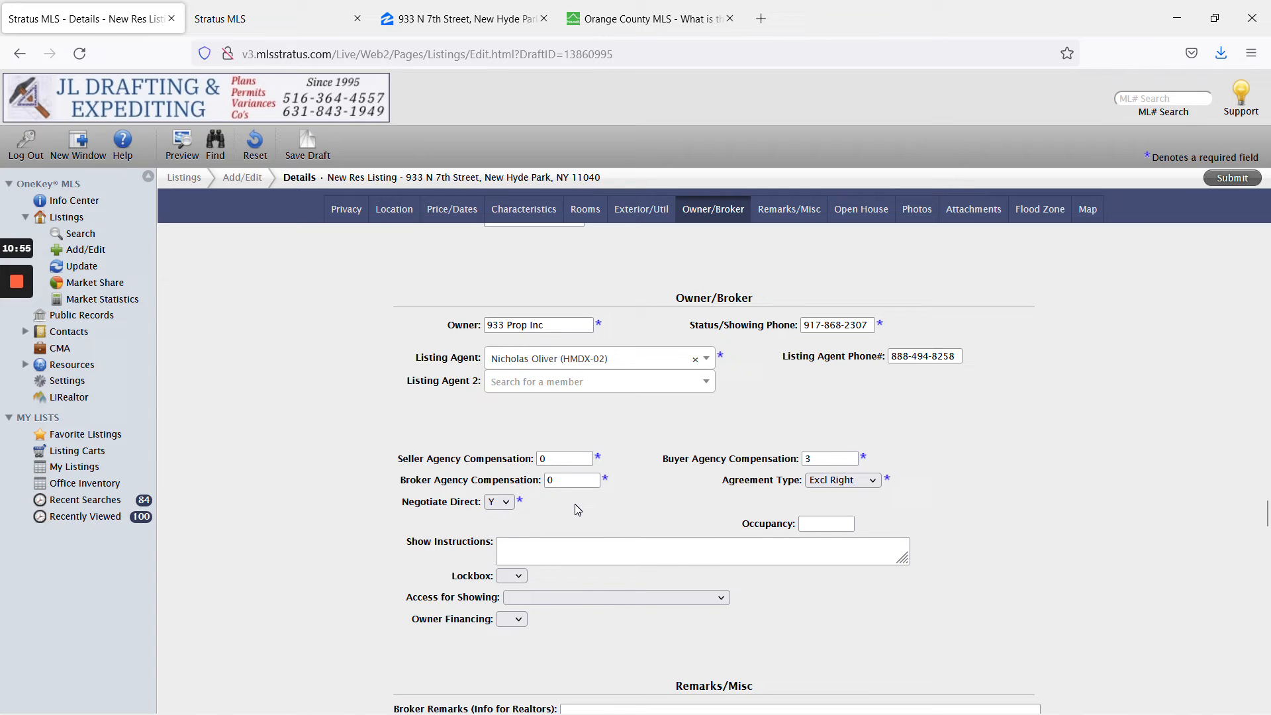
# Verify the buyer agency compensation help and the ticket's 3% buyers' agent figure.
pyautogui.moveTo(16, 336)
pyautogui.click(824, 459)
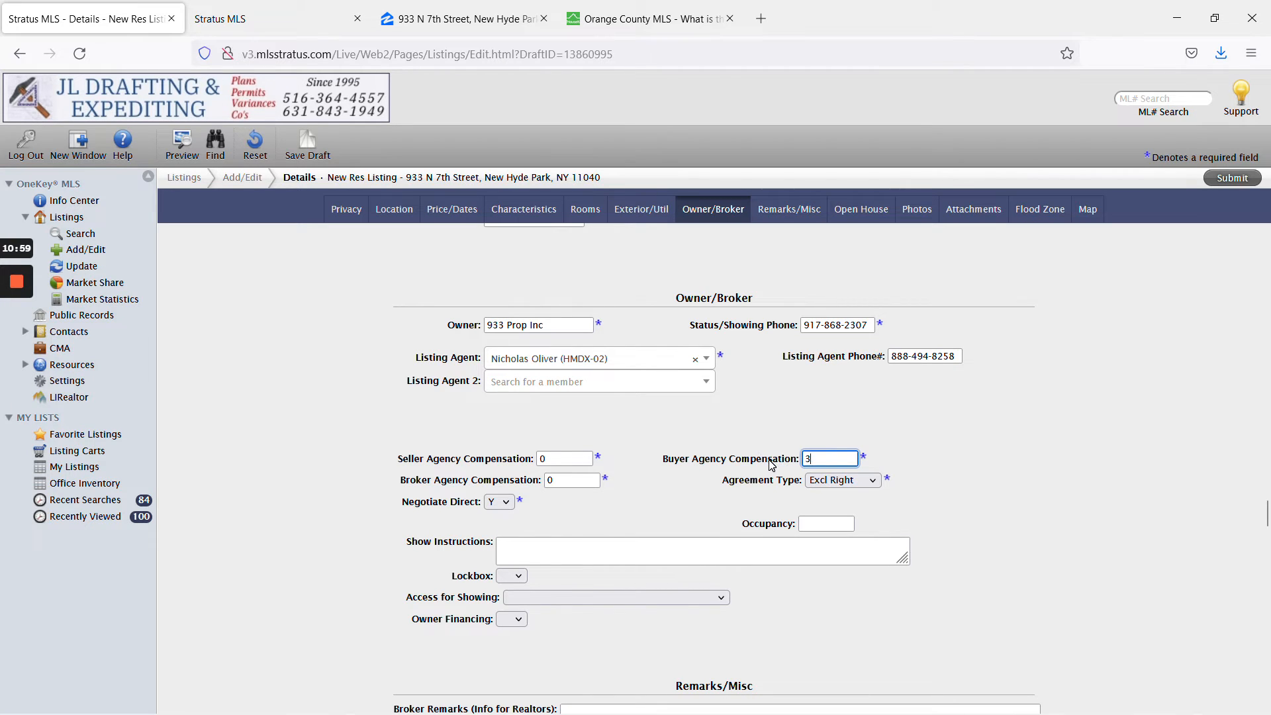
pyautogui.click(769, 462)
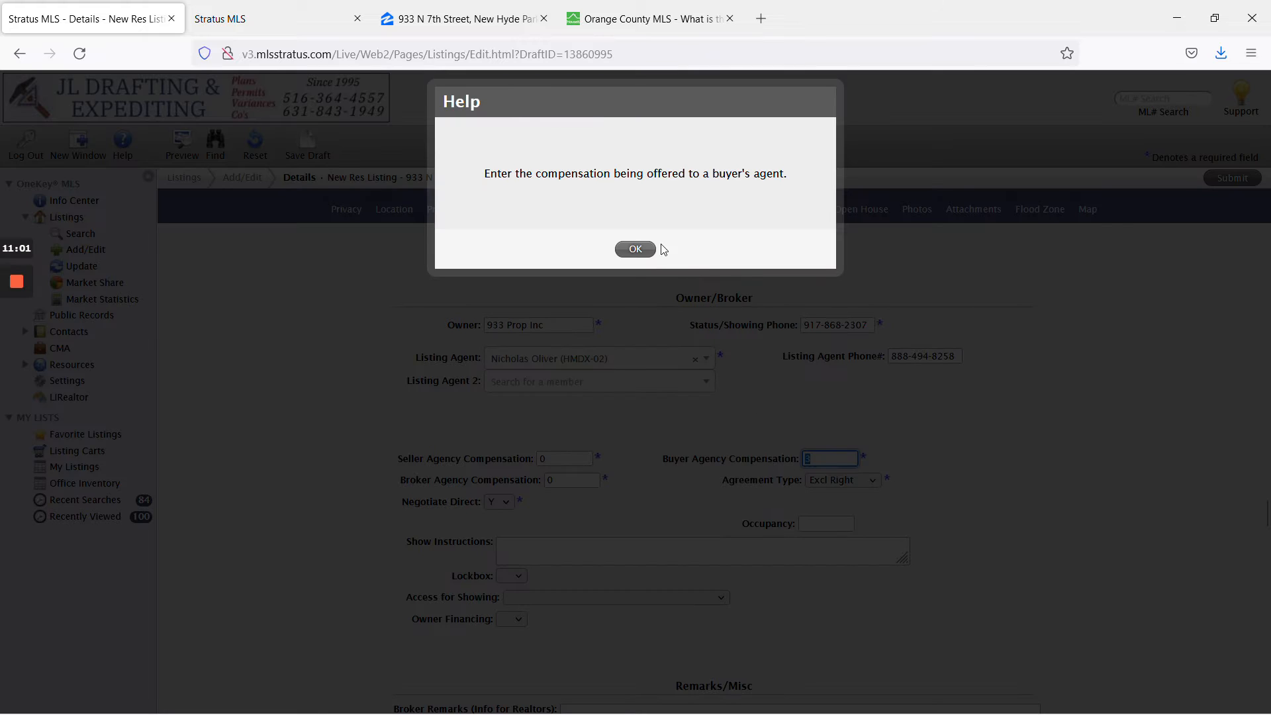
pyautogui.click(636, 249)
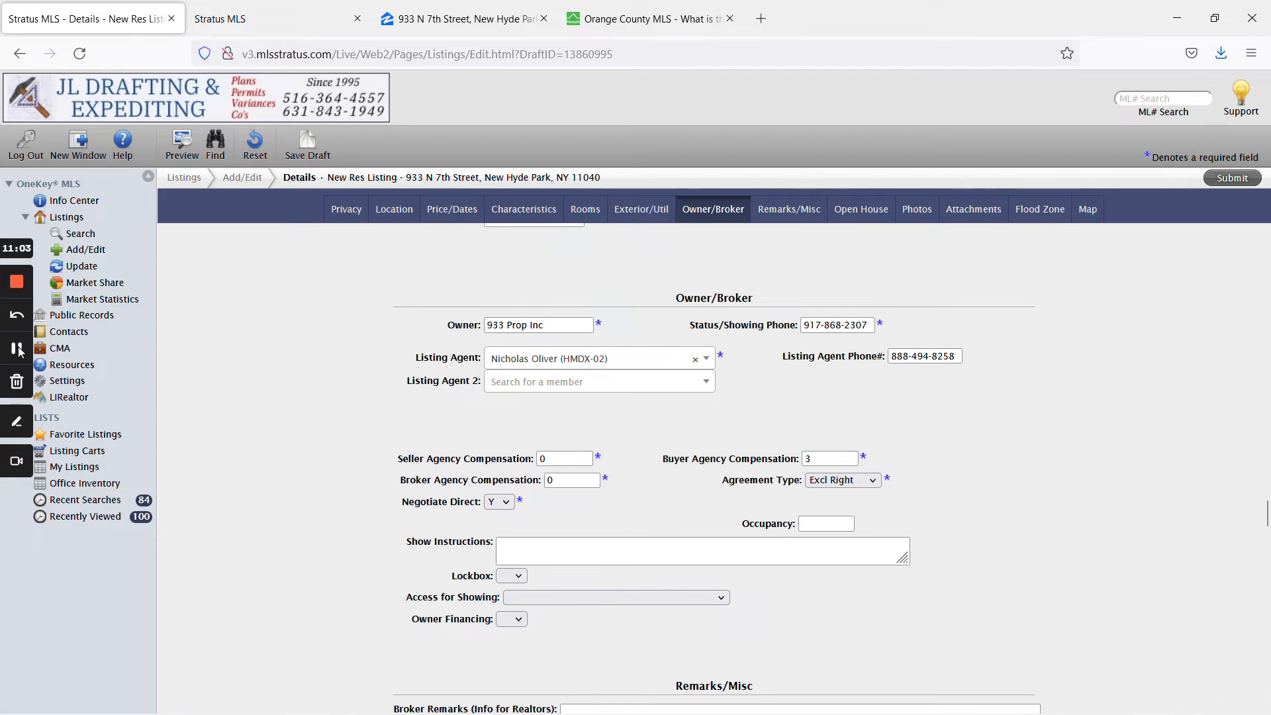
pyautogui.click(19, 351)
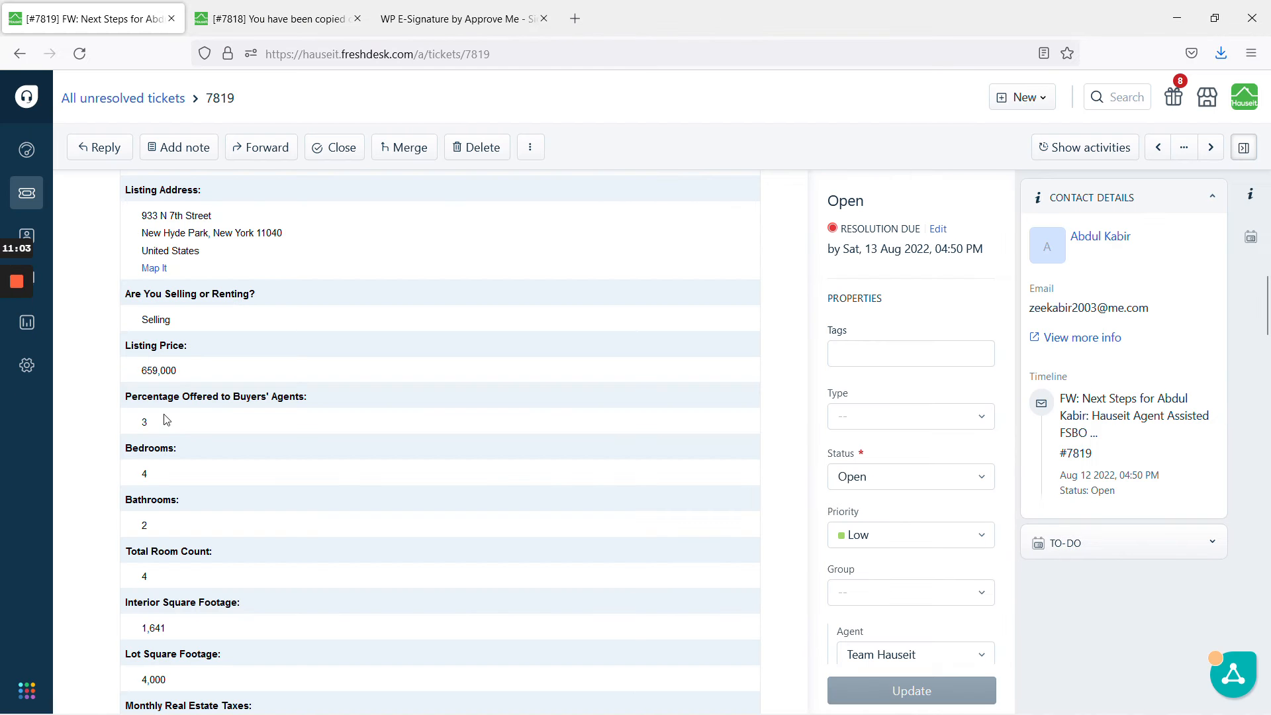
pyautogui.moveTo(161, 416); pyautogui.dragTo(128, 397)
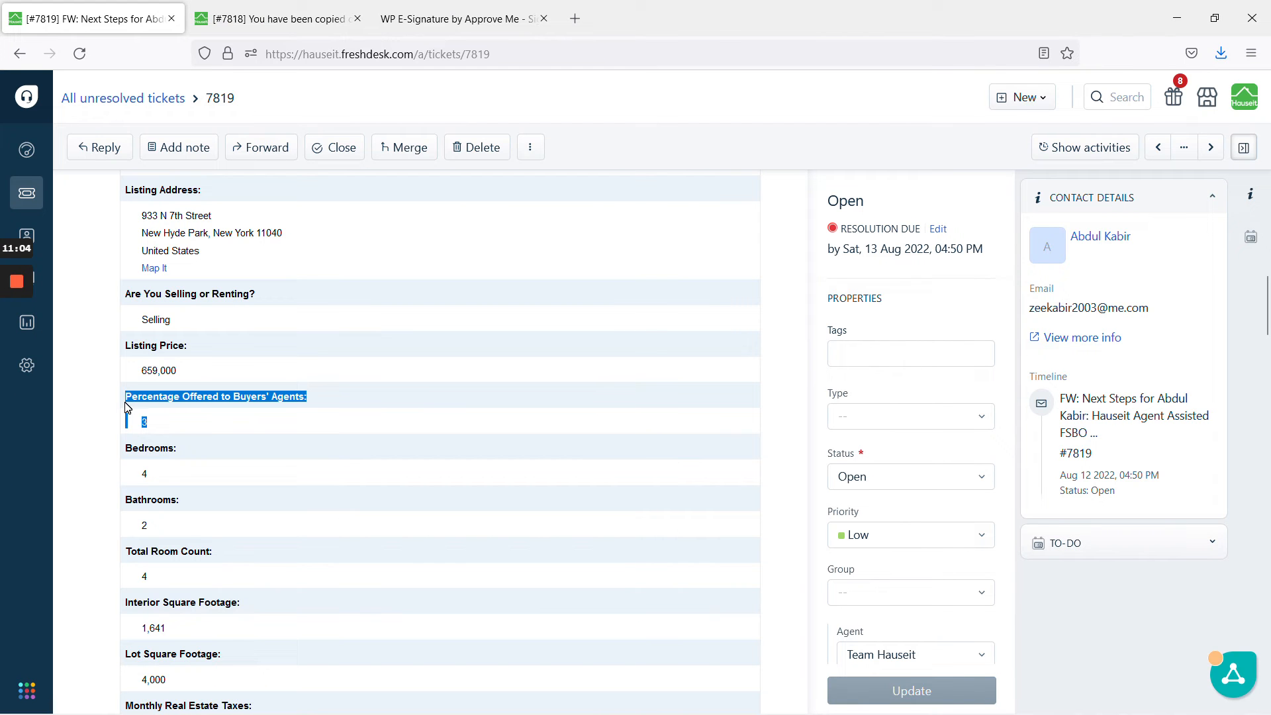
pyautogui.click(224, 423)
pyautogui.moveTo(11, 346)
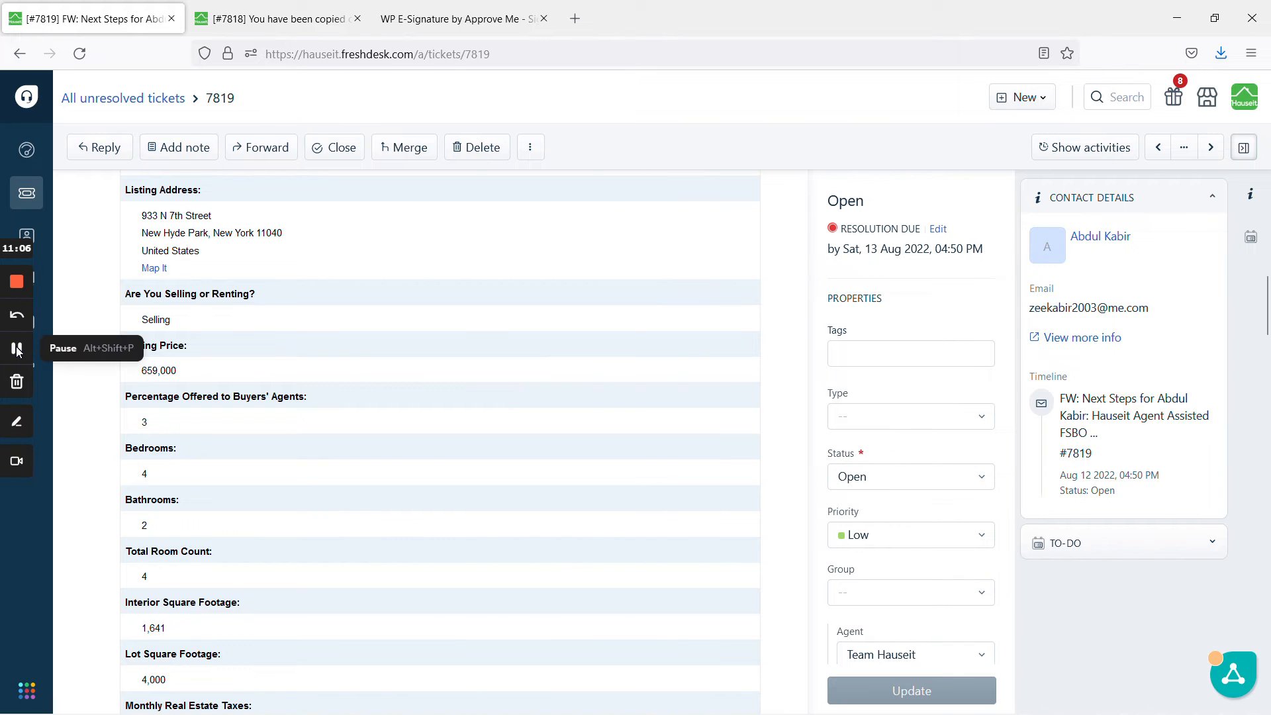
pyautogui.click(17, 349)
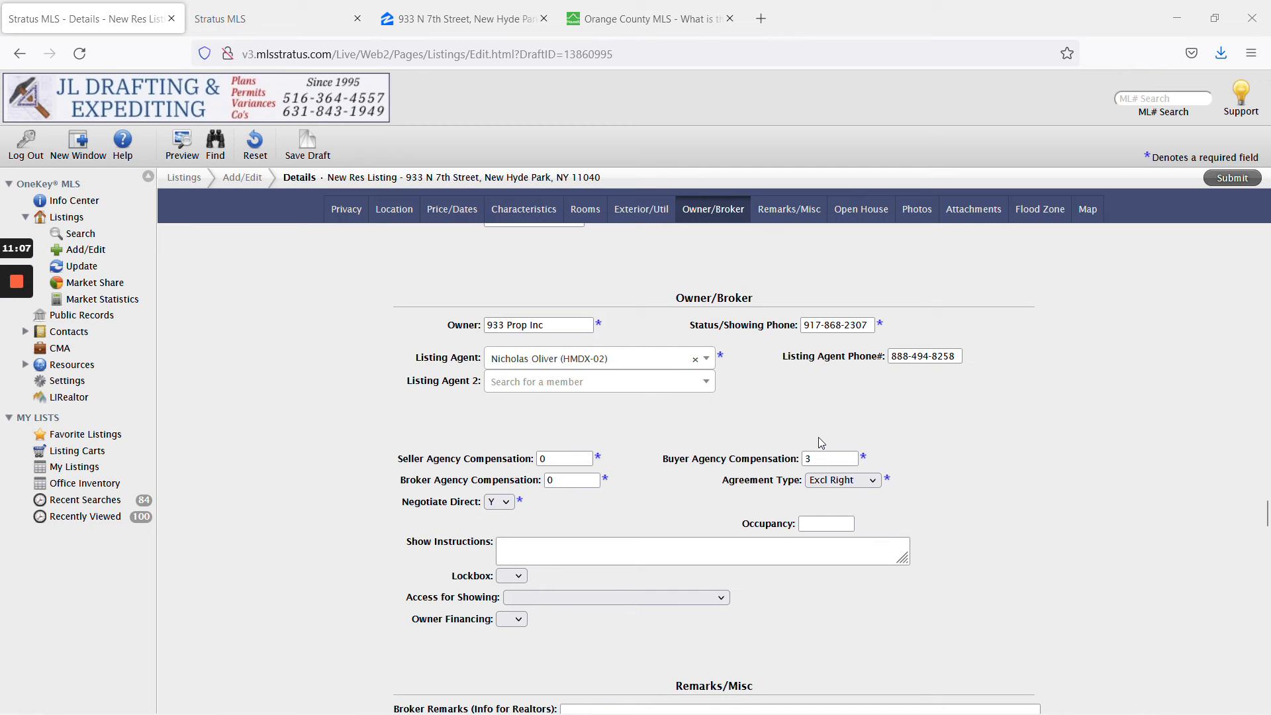
# Enter 'See remarks' in Directions.
pyautogui.scroll(-6, 861, 451)
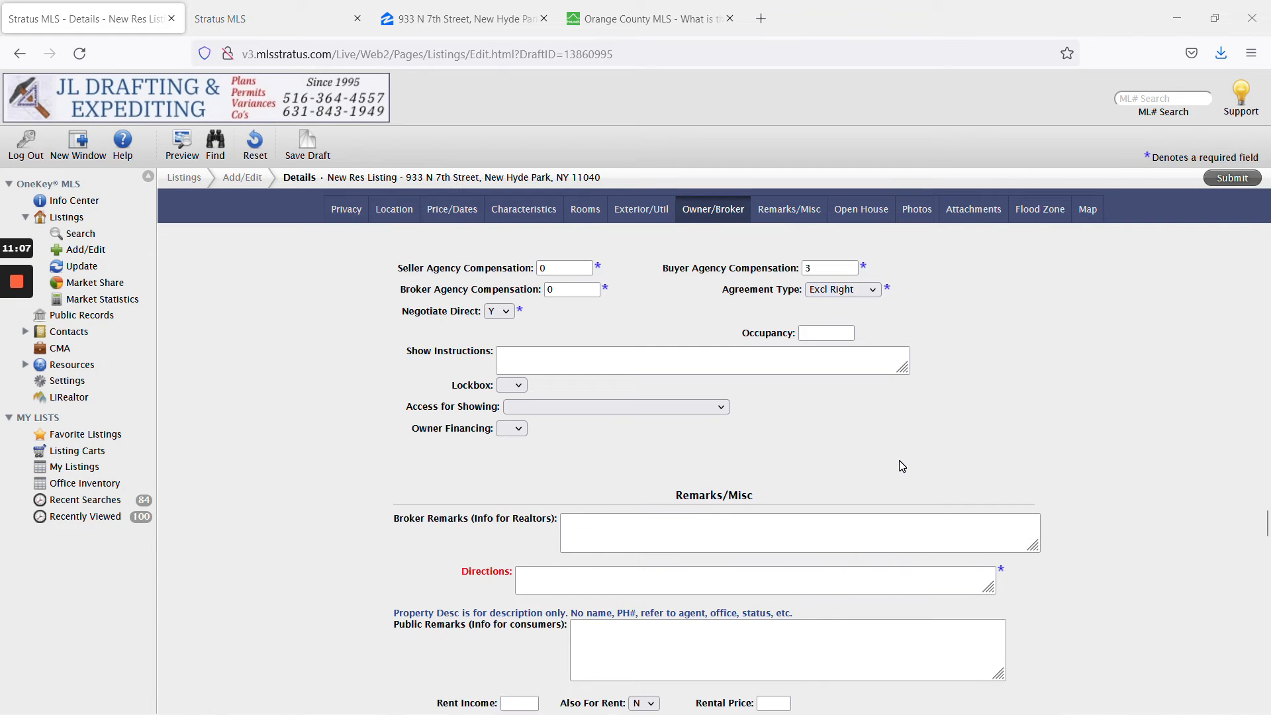
pyautogui.click(755, 389)
pyautogui.write('See remarks')
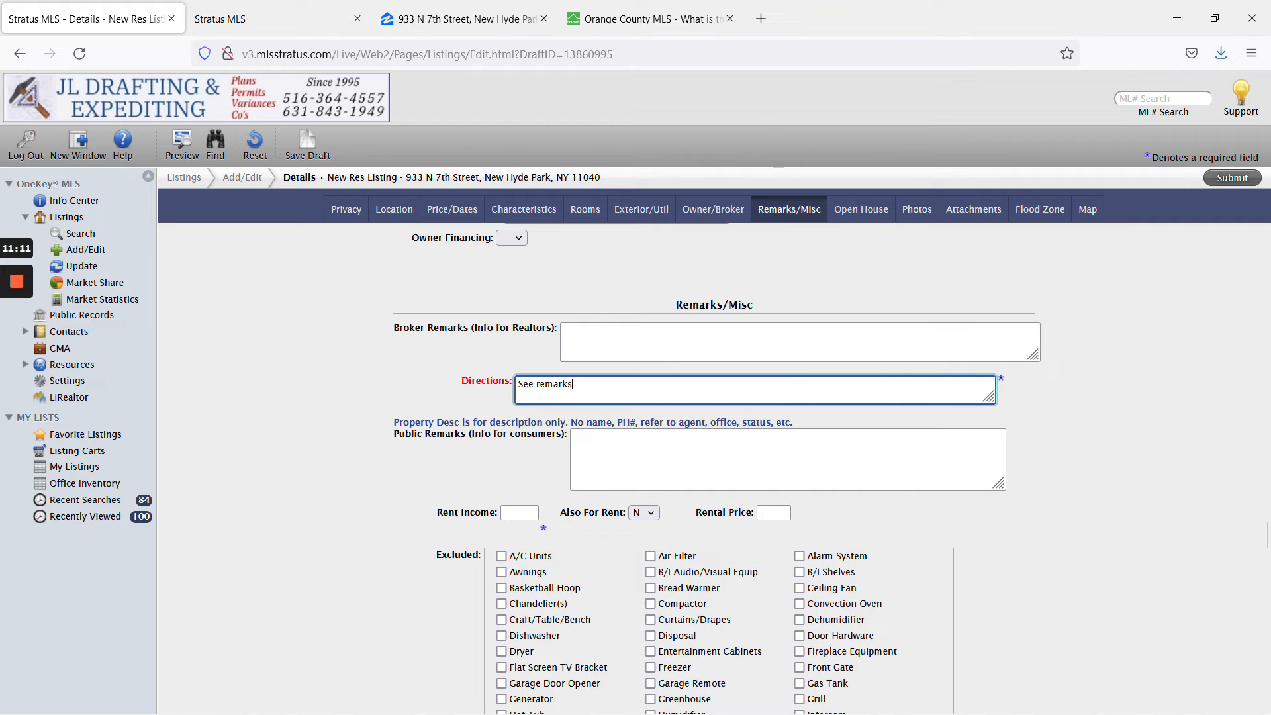
pyautogui.press('Tab')
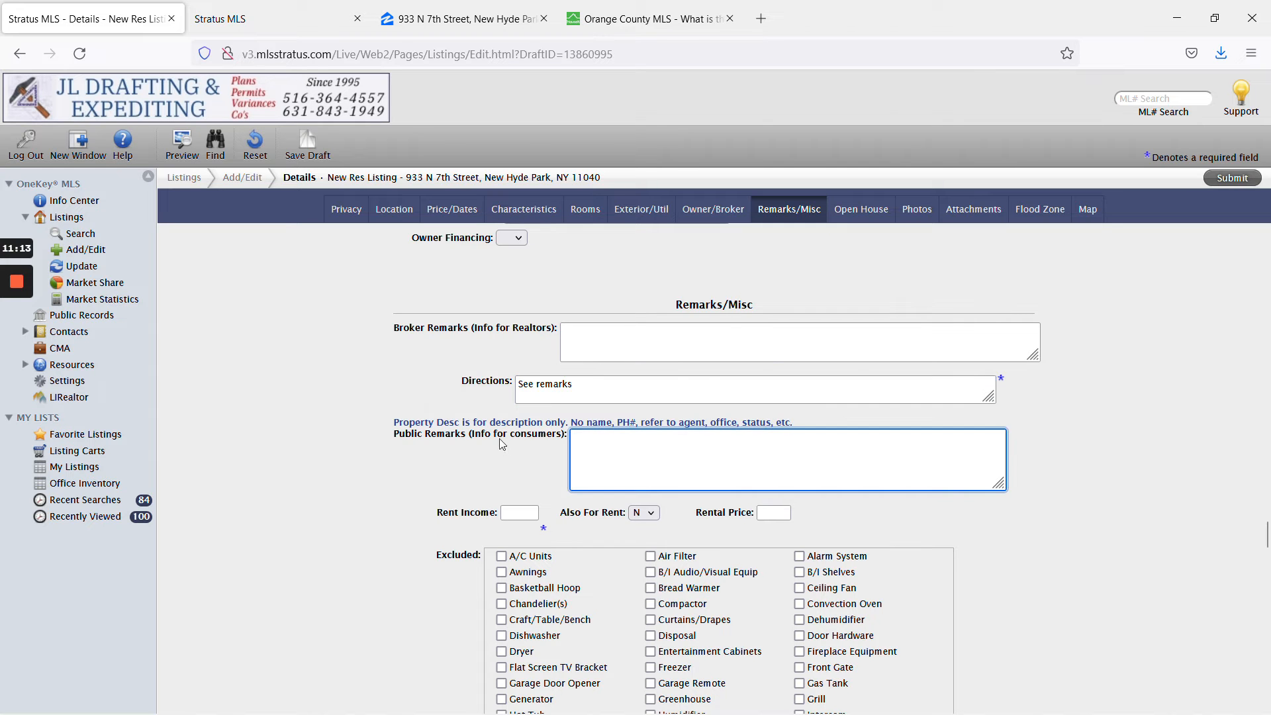
# Copy the OneKey MLS Listing Description paragraph from the Freshdesk ticket.
pyautogui.hotkey('alt', 'Tab')
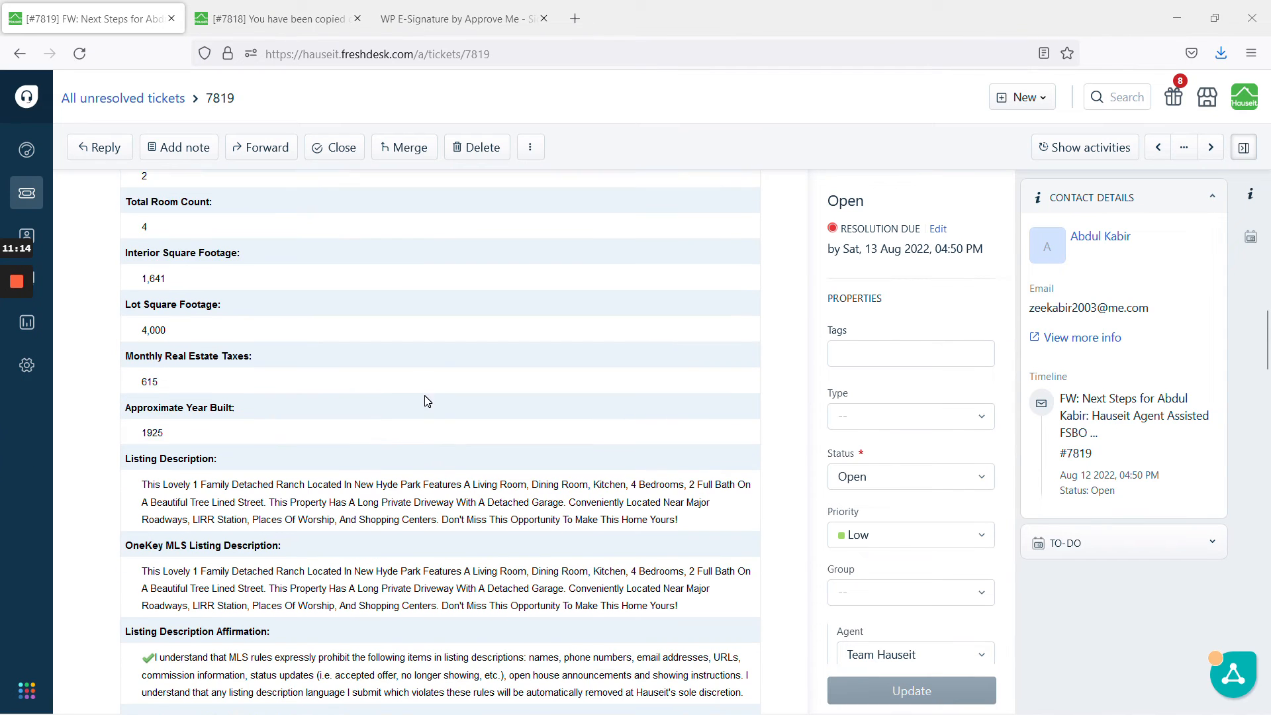
pyautogui.scroll(-2, 427, 401)
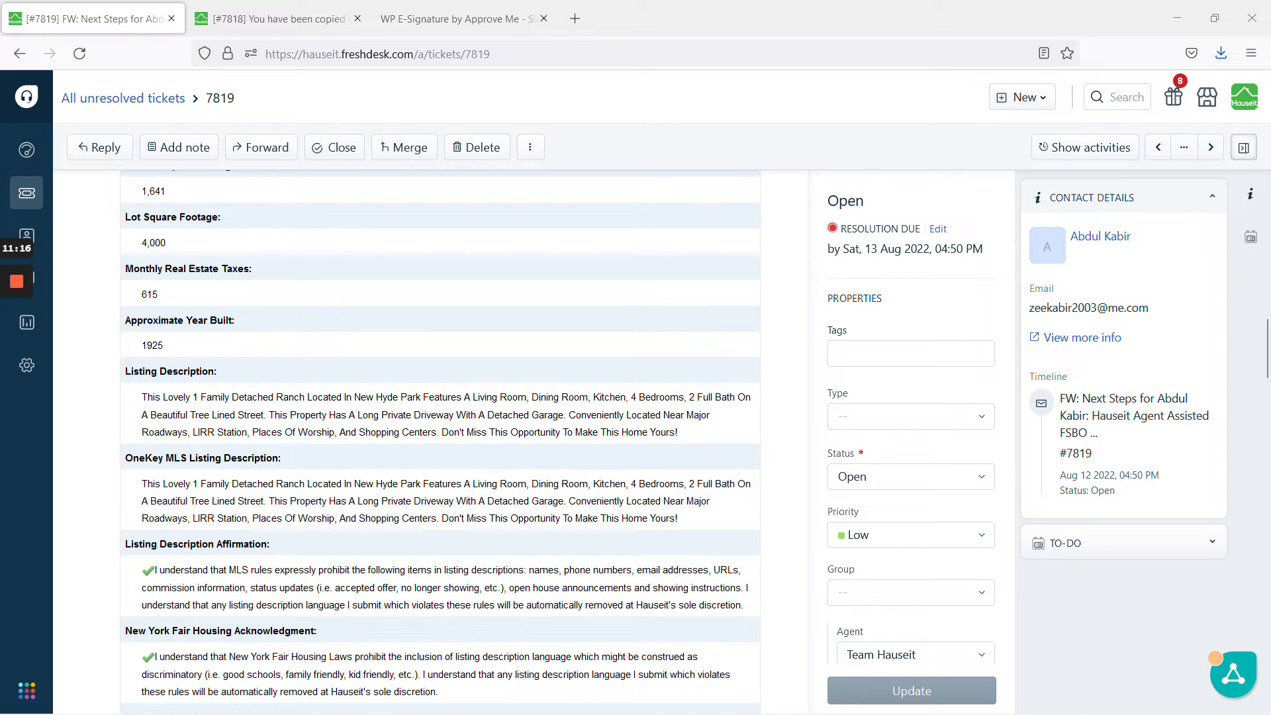
pyautogui.moveTo(142, 483); pyautogui.dragTo(686, 528)
pyautogui.rightClick(689, 503)
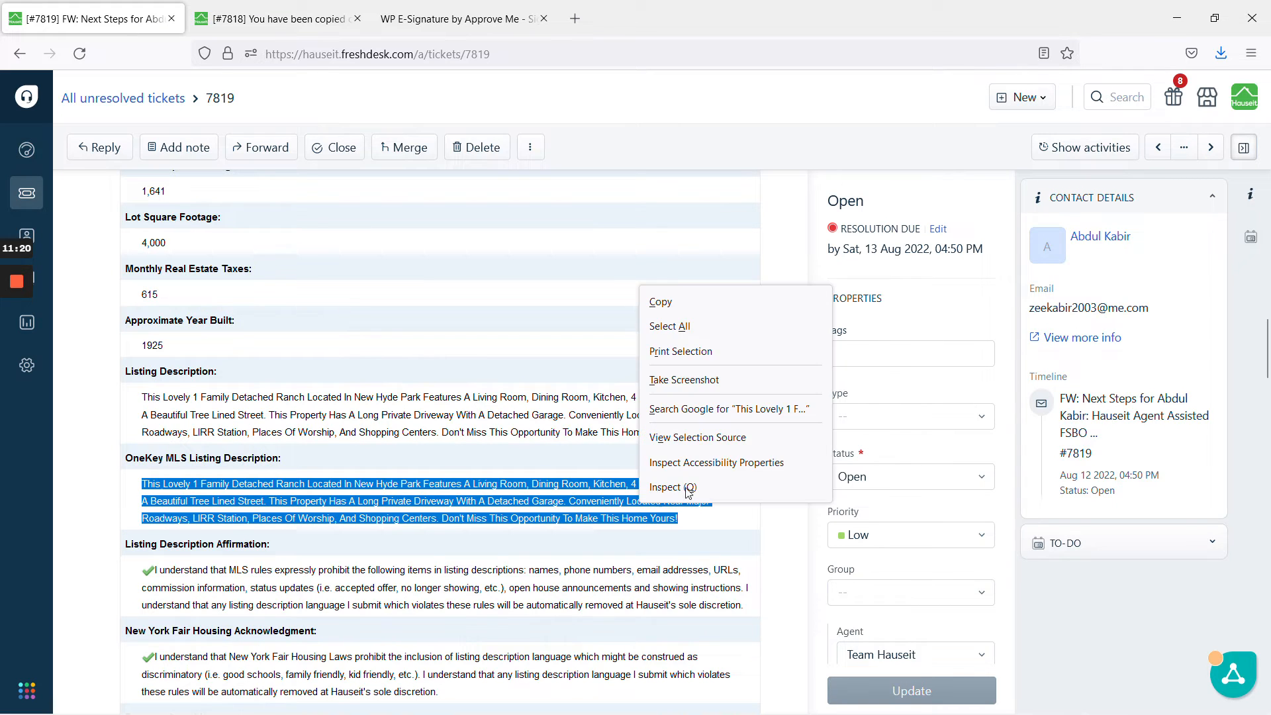
pyautogui.click(705, 302)
pyautogui.click(704, 520)
pyautogui.moveTo(704, 521); pyautogui.dragTo(137, 489)
pyautogui.click(358, 499)
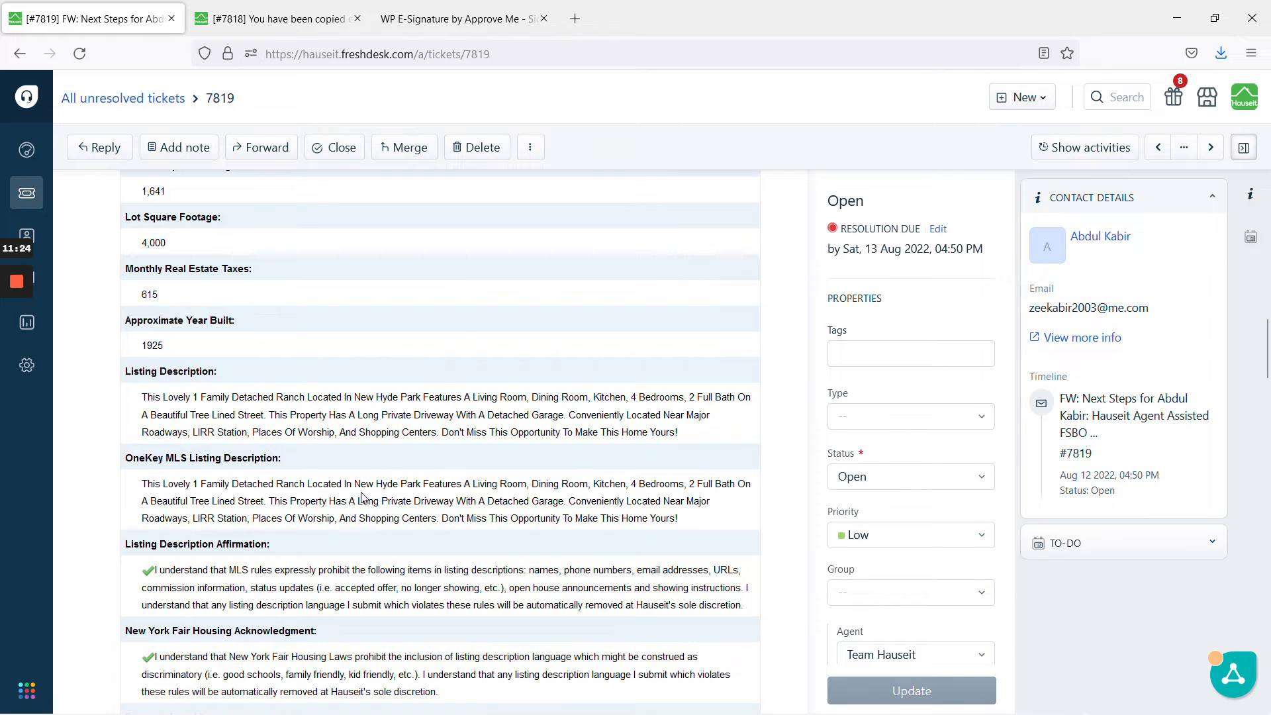
# Paste the description into Public Remarks and delete the leading blank line.
pyautogui.click(19, 351)
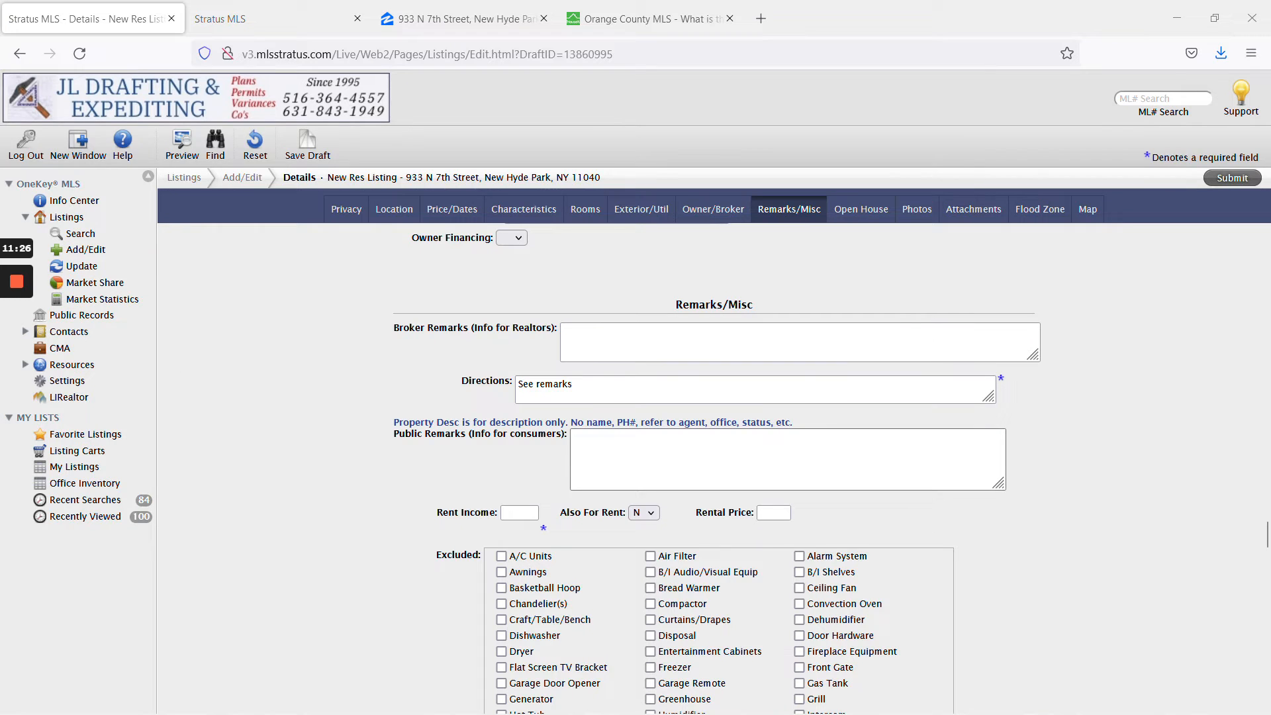
pyautogui.click(788, 458)
pyautogui.hotkey('ctrl', 'v')
pyautogui.click(1092, 517)
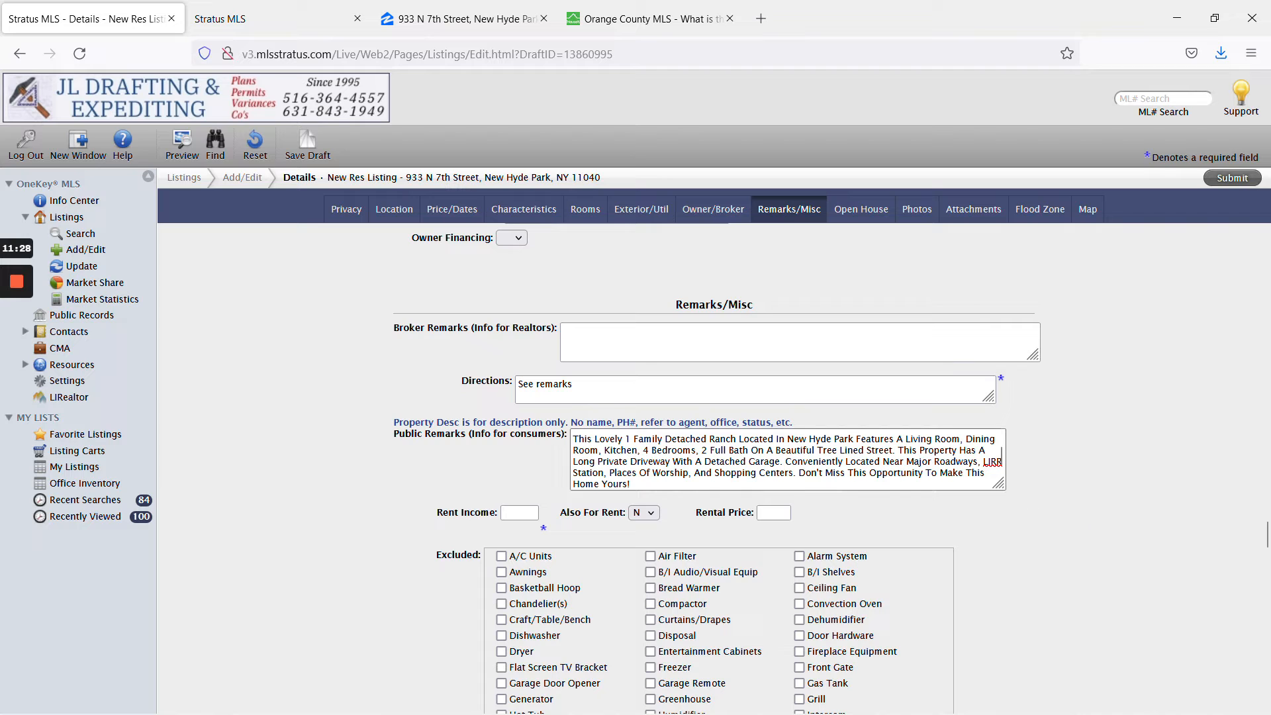
pyautogui.moveTo(995, 484); pyautogui.dragTo(1077, 504)
pyautogui.click(574, 438)
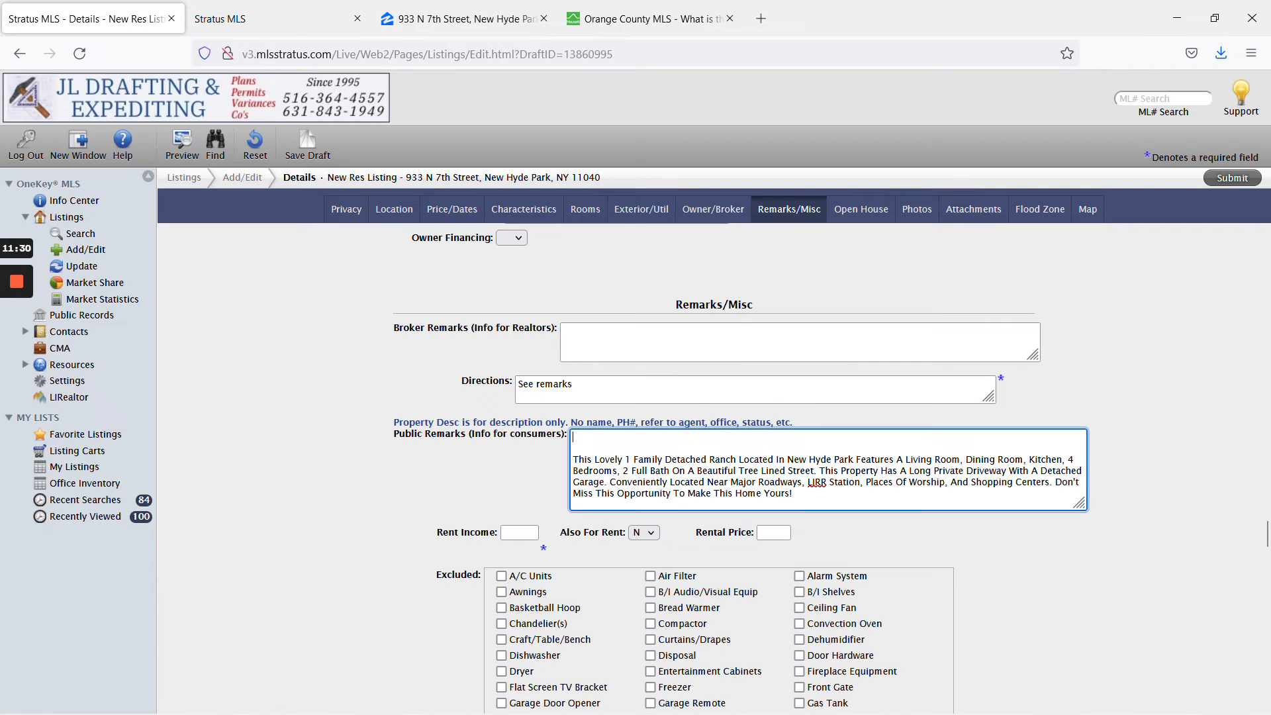
pyautogui.press('Delete')
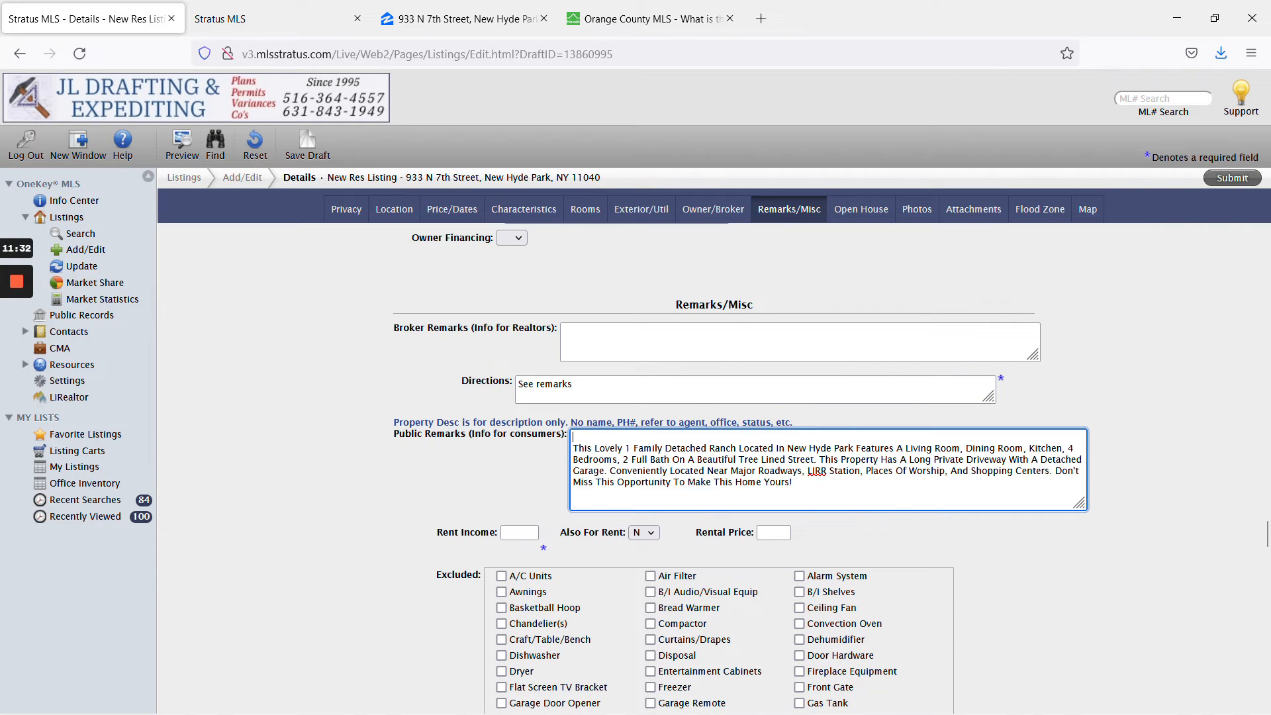
pyautogui.press('Delete')
# Tick M3 IAW under Modifications/Exclusions.
pyautogui.click(1036, 545)
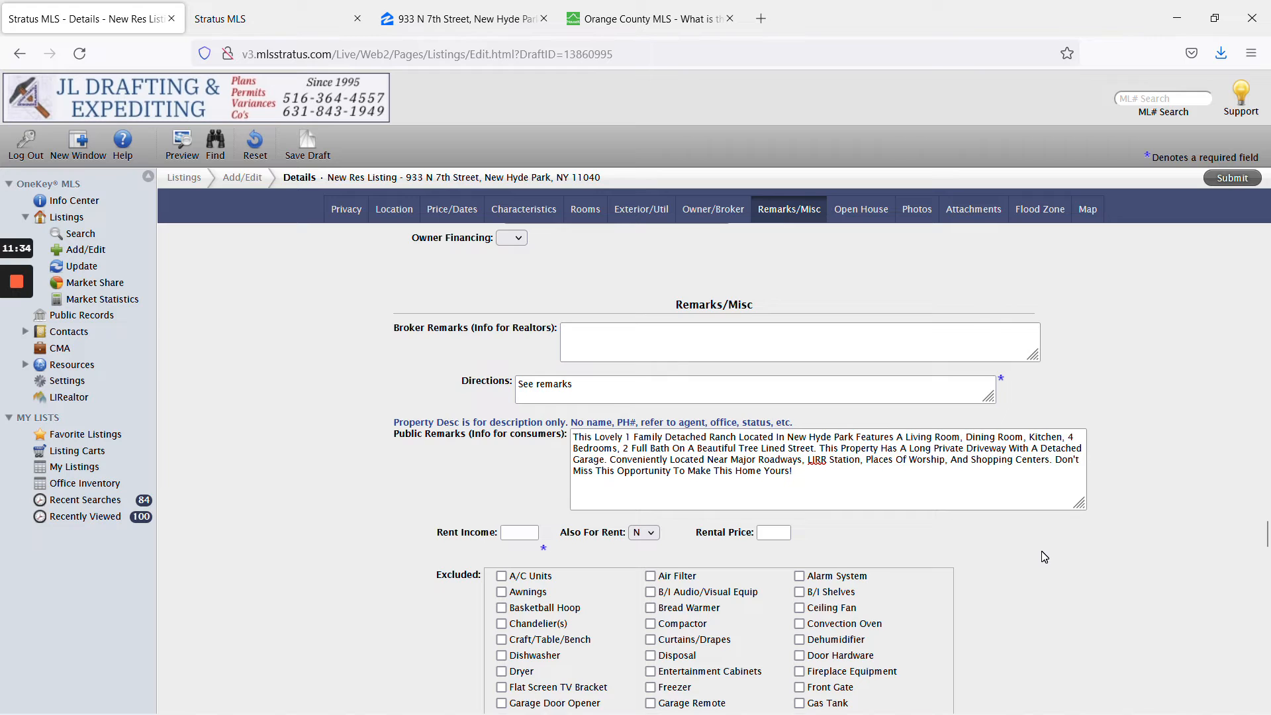
pyautogui.scroll(-2, 1042, 552)
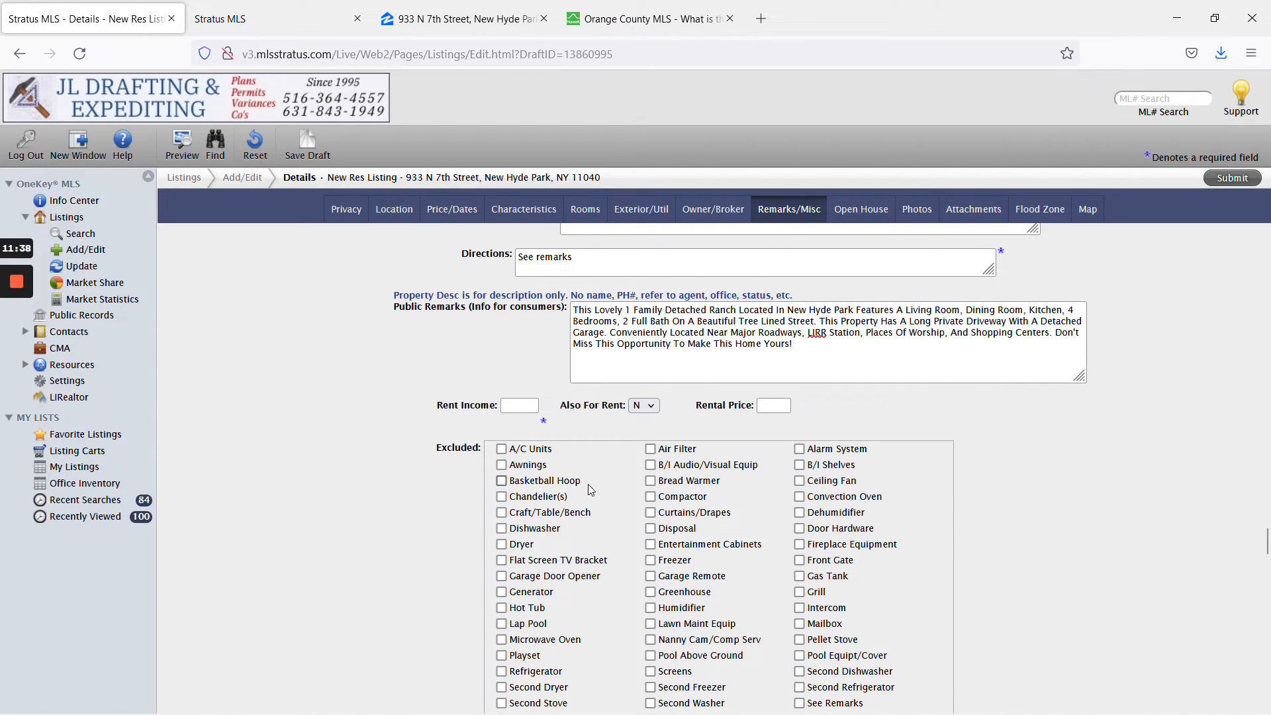
pyautogui.scroll(-4, 589, 489)
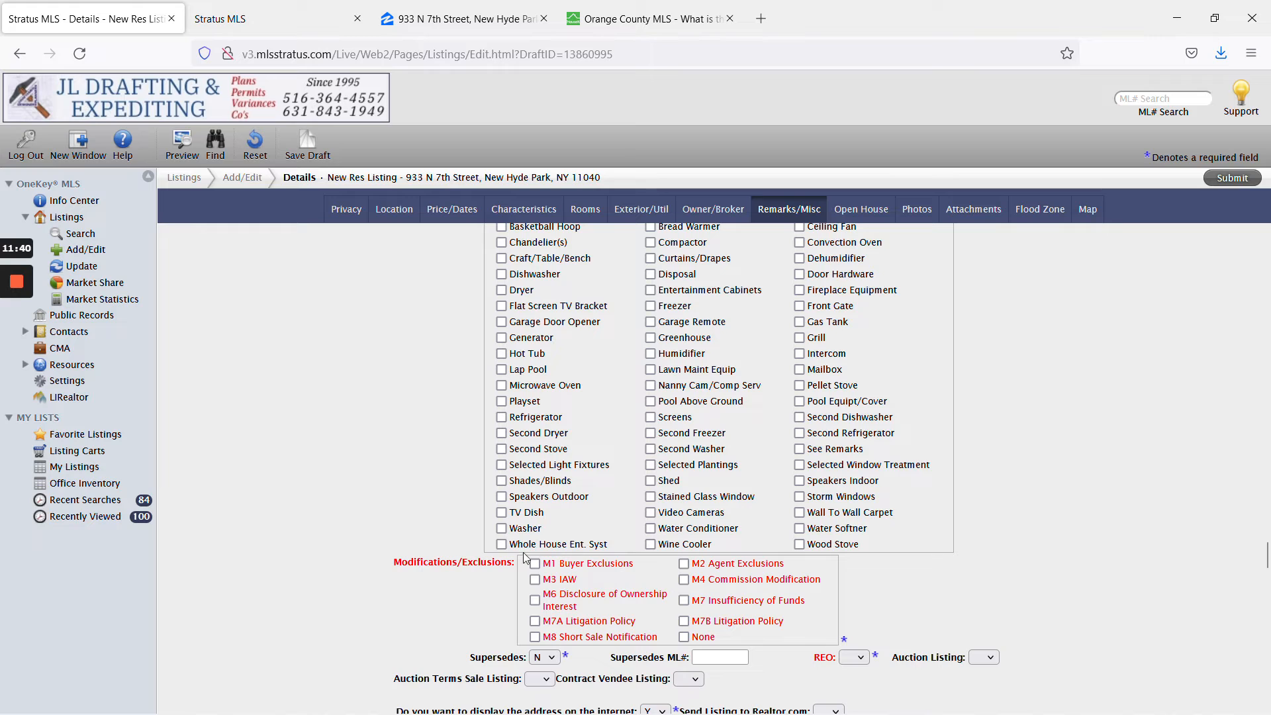
pyautogui.click(535, 580)
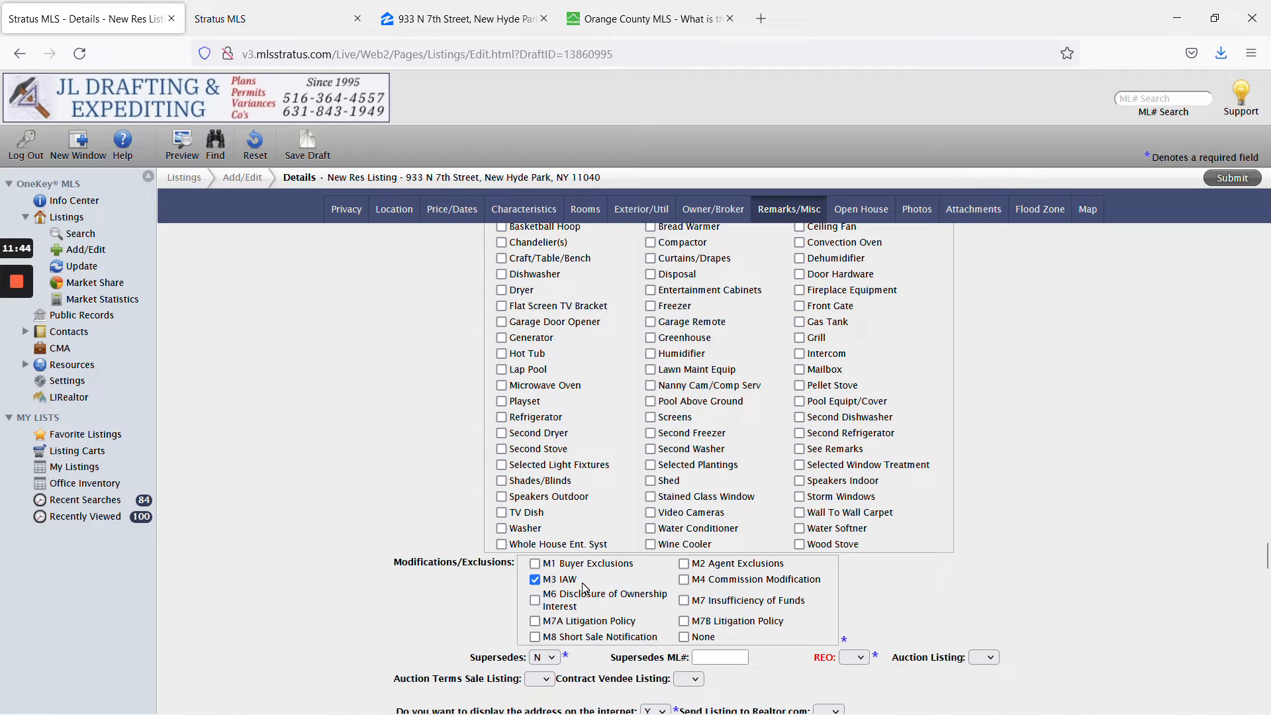
# Read the Orange County MLS explanation of IAW, then return to the listing form.
pyautogui.click(646, 19)
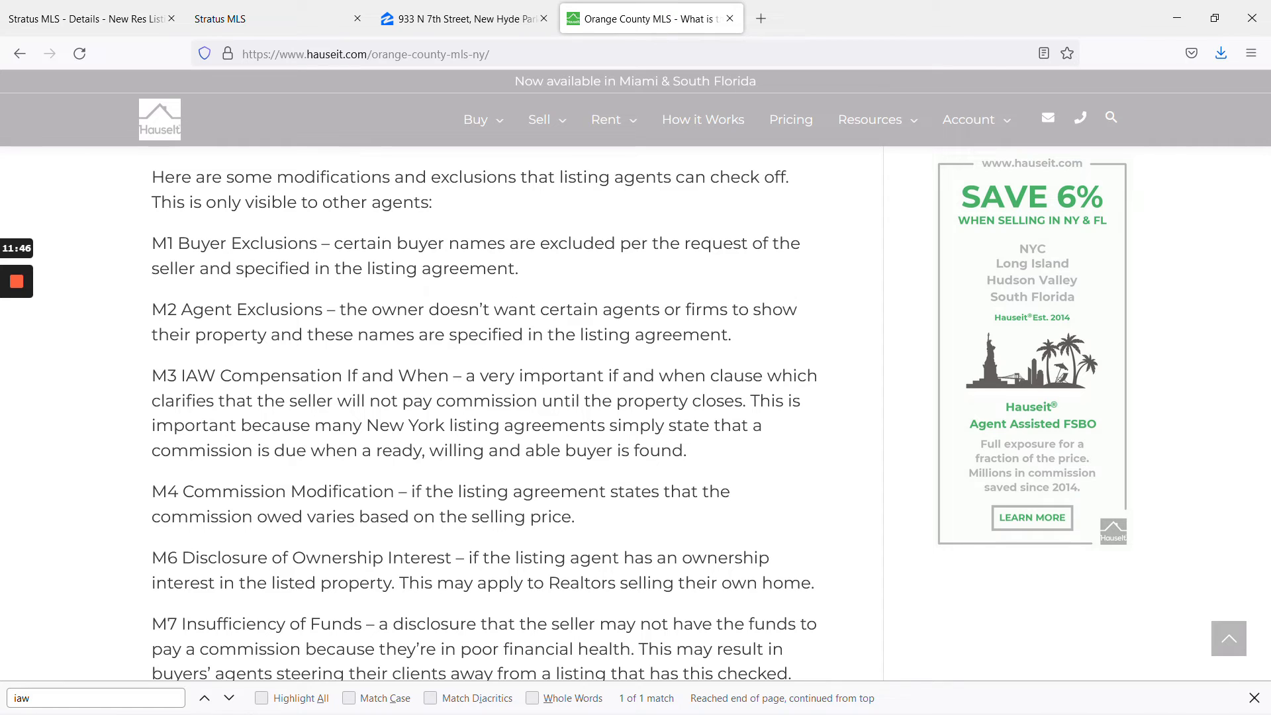
pyautogui.moveTo(152, 376); pyautogui.dragTo(722, 452)
pyautogui.click(721, 452)
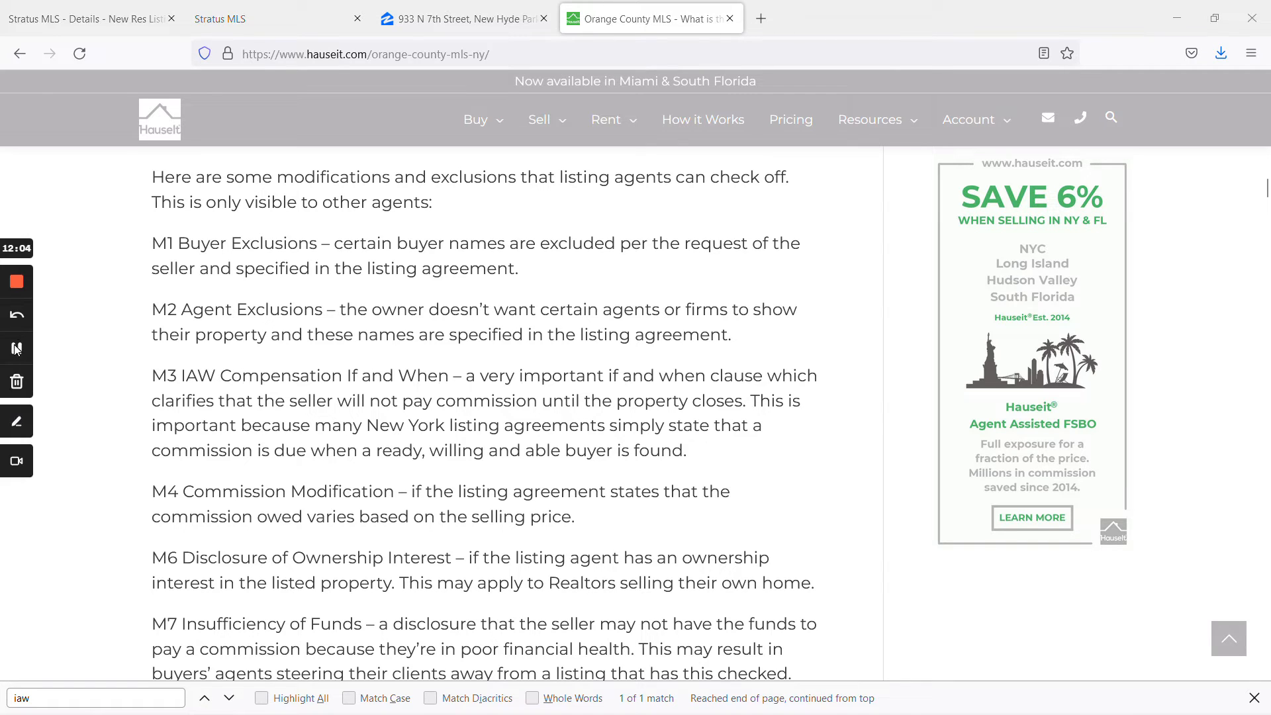
pyautogui.click(86, 18)
pyautogui.scroll(-2, 572, 481)
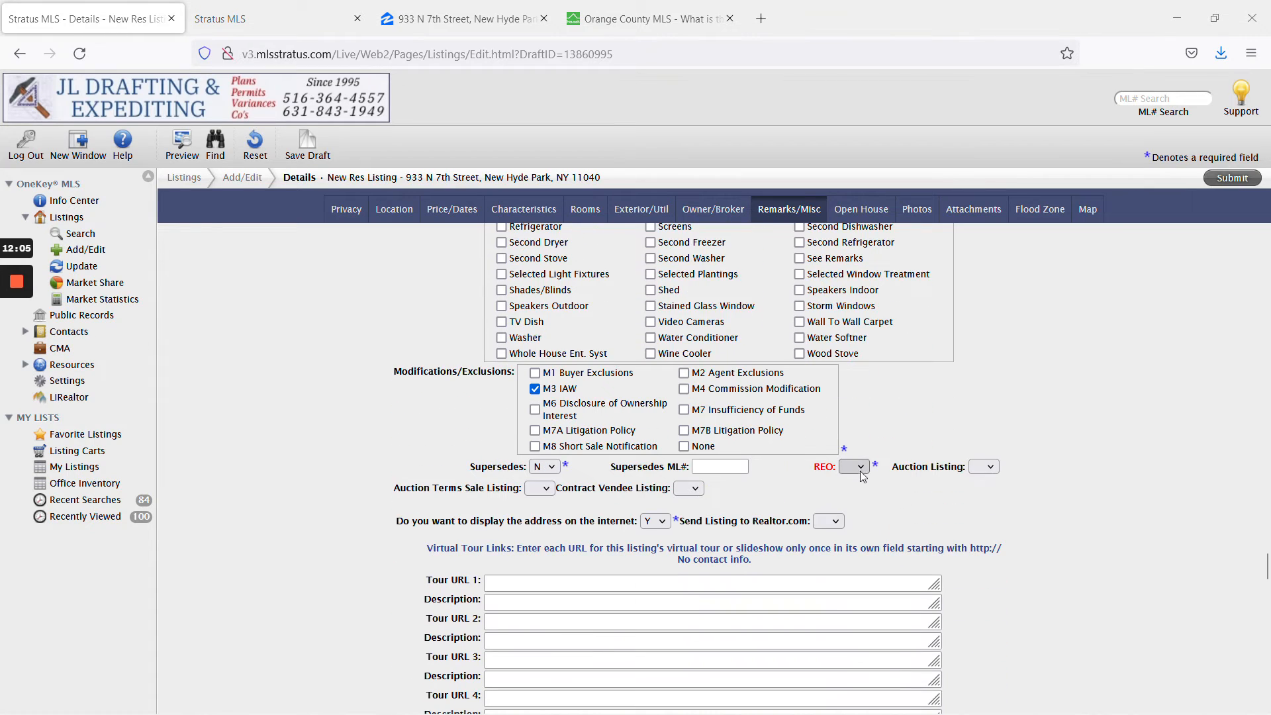
# Set REO to N and Send Listing to Realtor.com to Y.
pyautogui.click(861, 468)
pyautogui.click(859, 507)
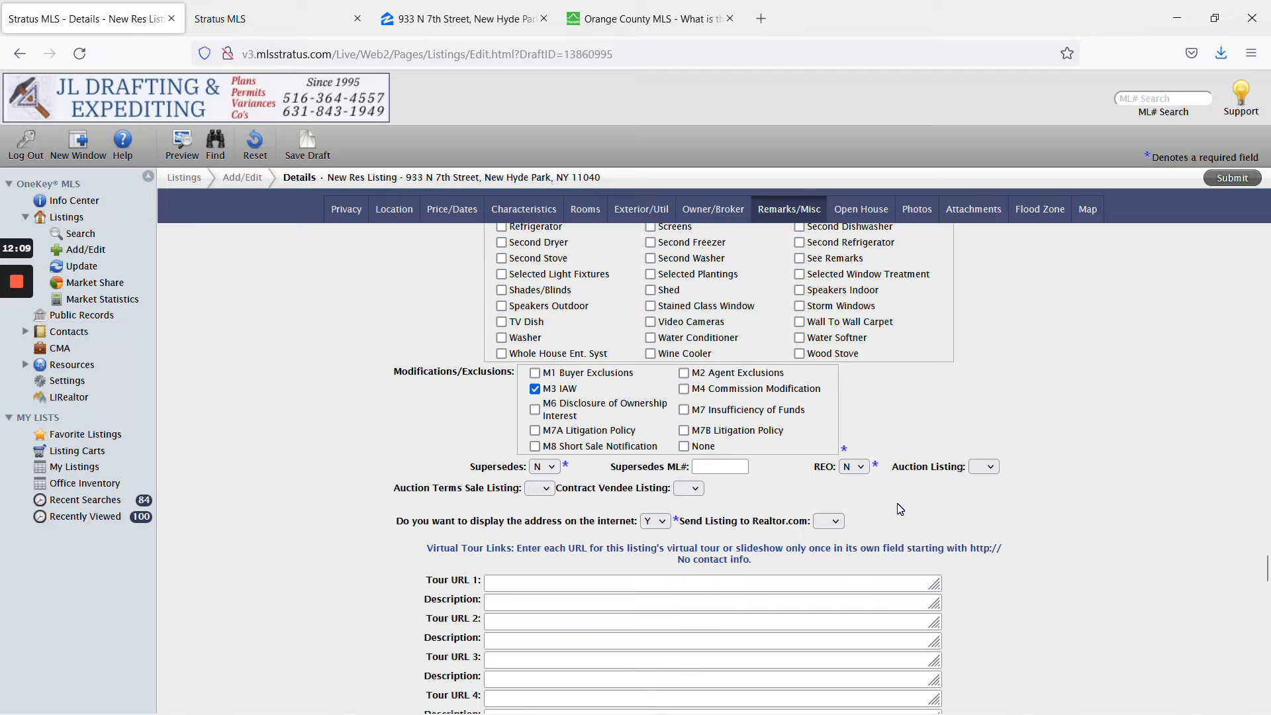
pyautogui.click(828, 523)
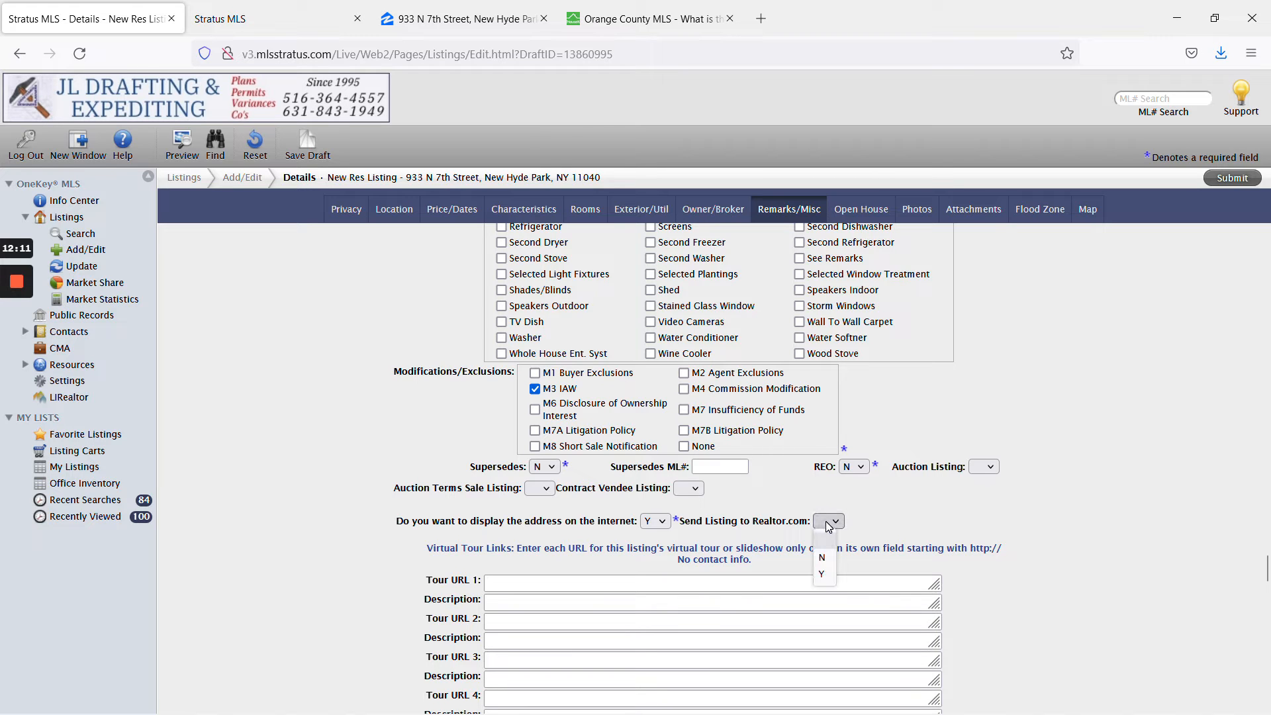
pyautogui.click(822, 575)
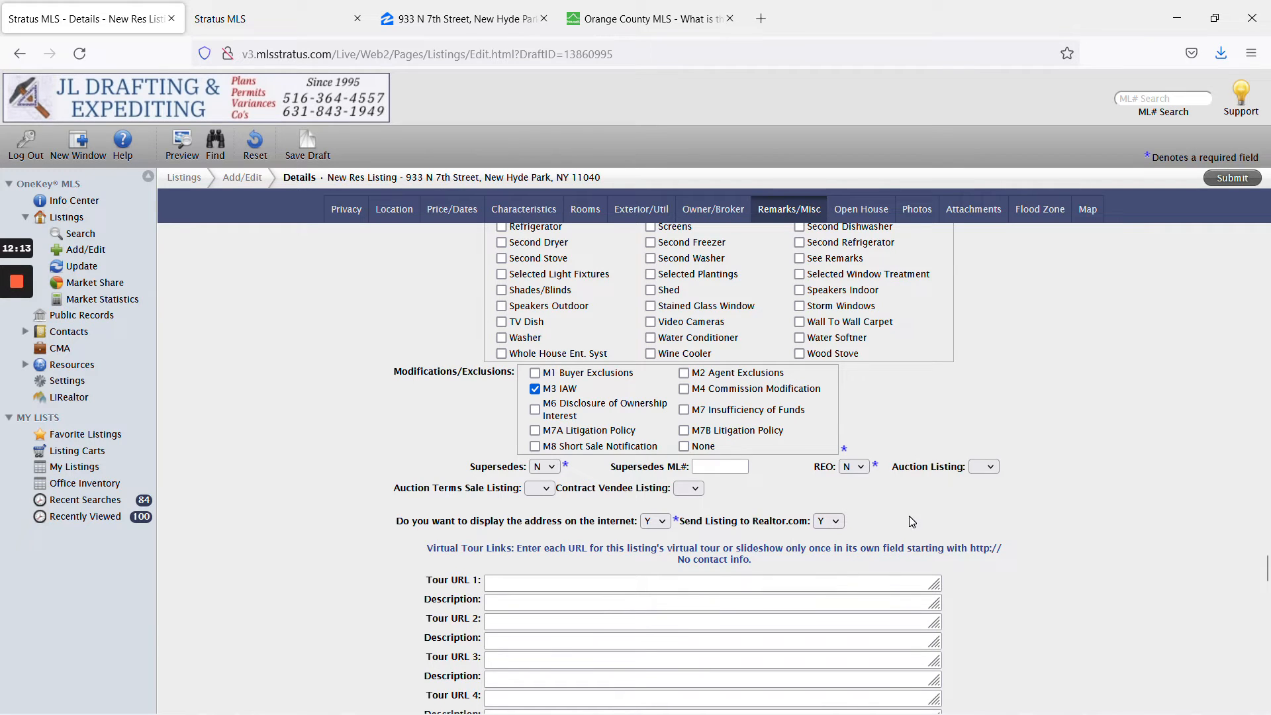
# Check the virtual tour and video link fields, leaving them empty.
pyautogui.scroll(-2, 917, 520)
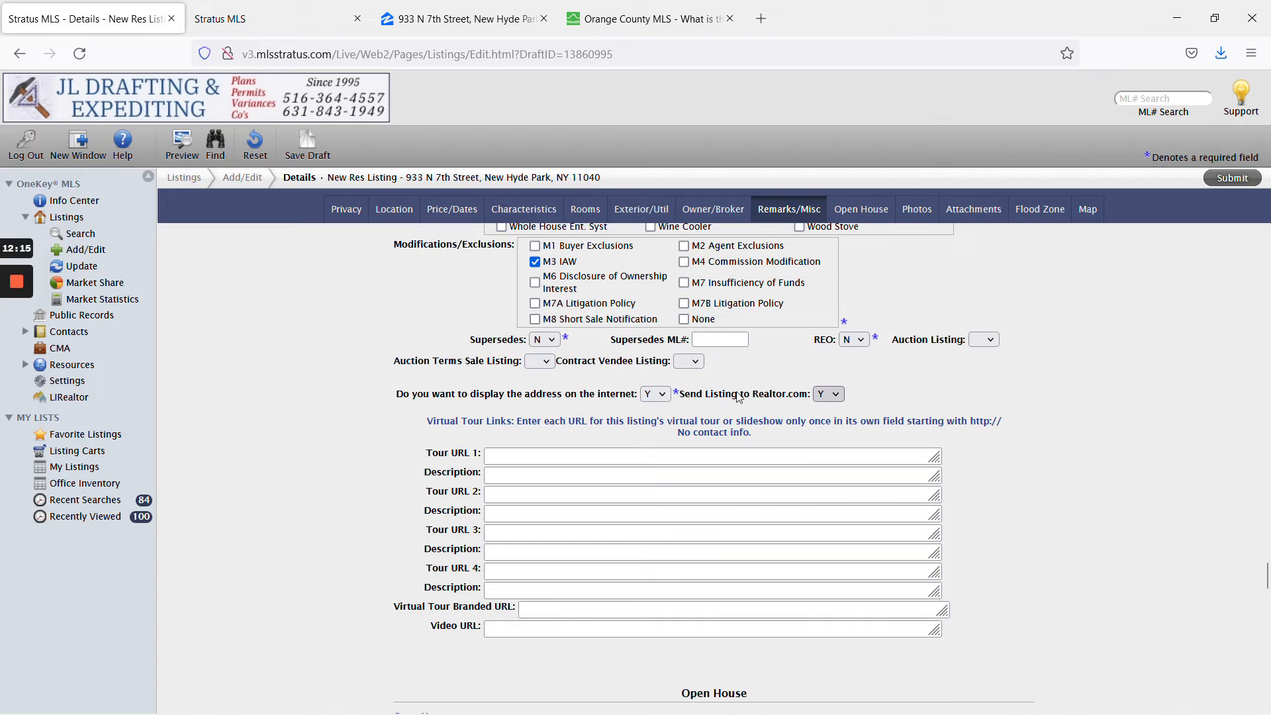
pyautogui.scroll(-2, 1044, 502)
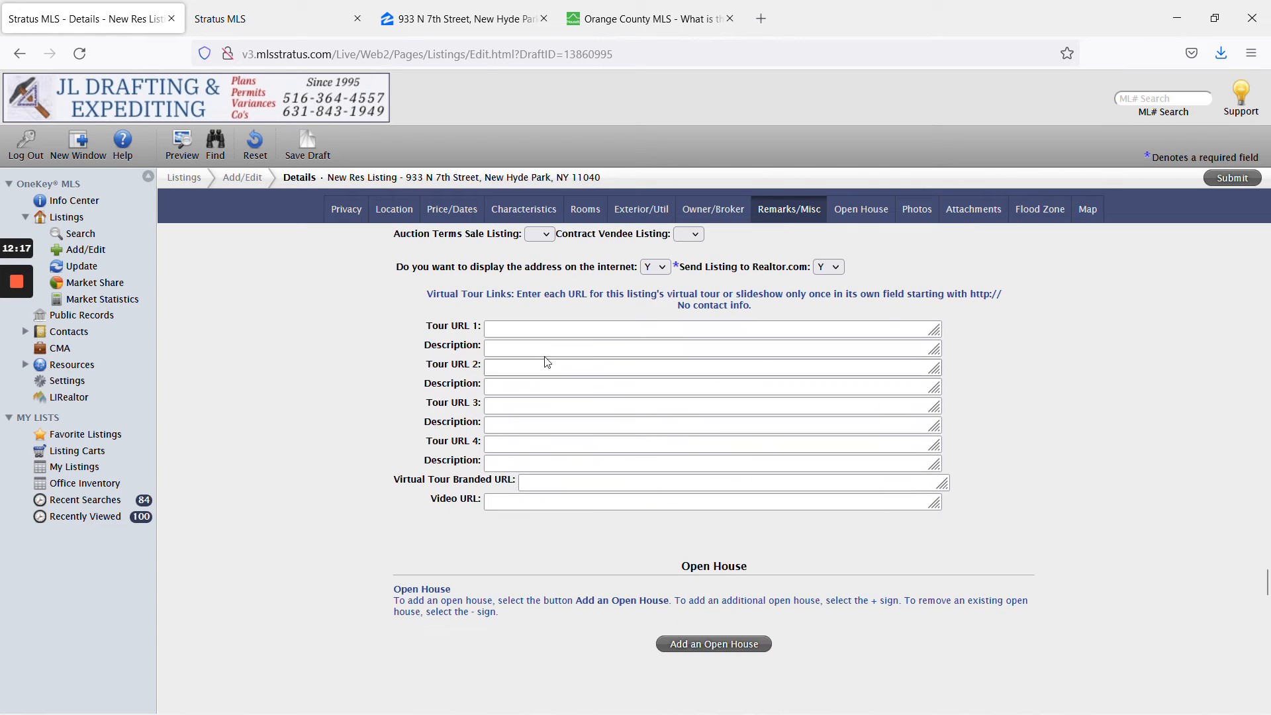
pyautogui.click(522, 329)
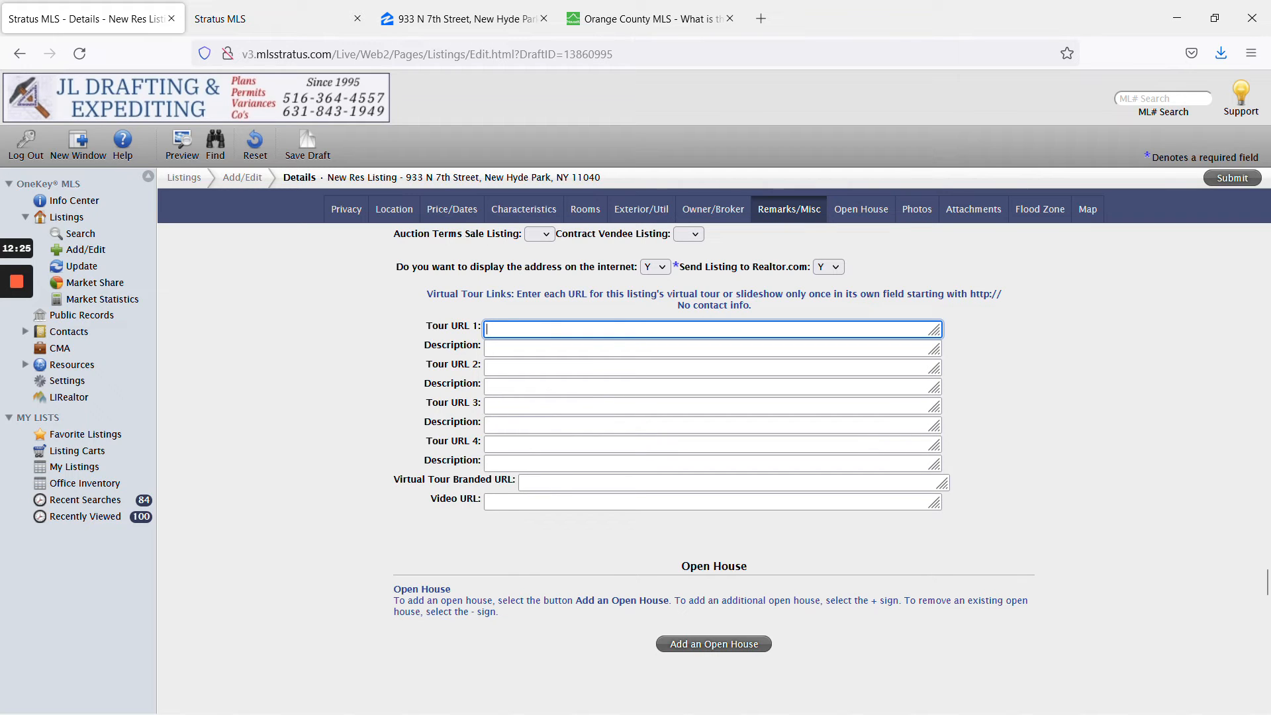
pyautogui.click(530, 501)
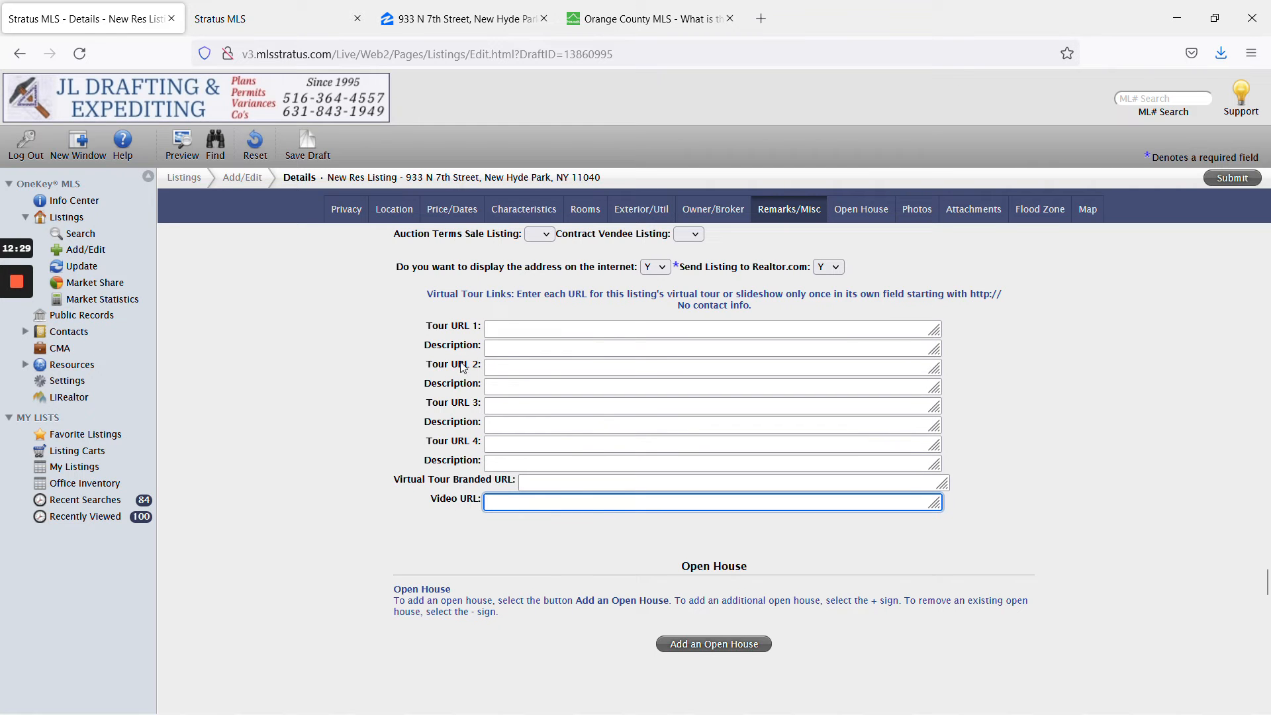
# Review the client's Freshdesk ticket, then return to the listing form.
pyautogui.click(16, 324)
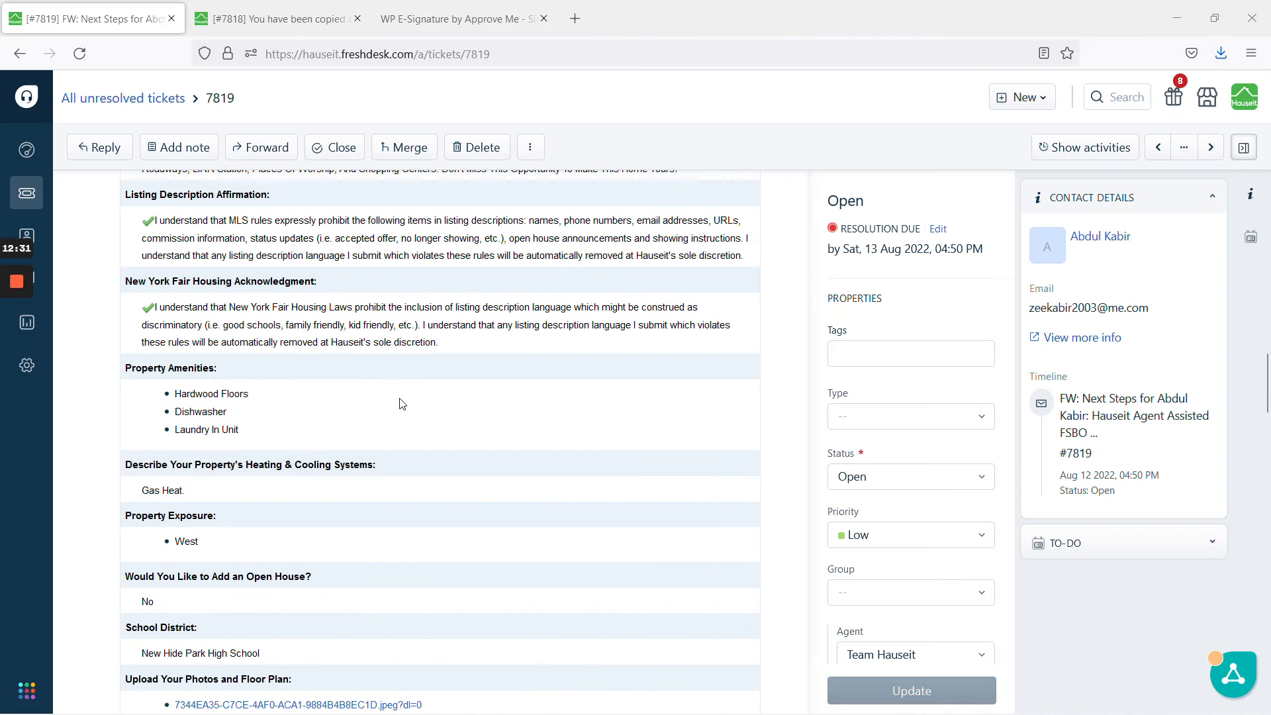
pyautogui.scroll(-10, 402, 404)
pyautogui.scroll(6, 411, 420)
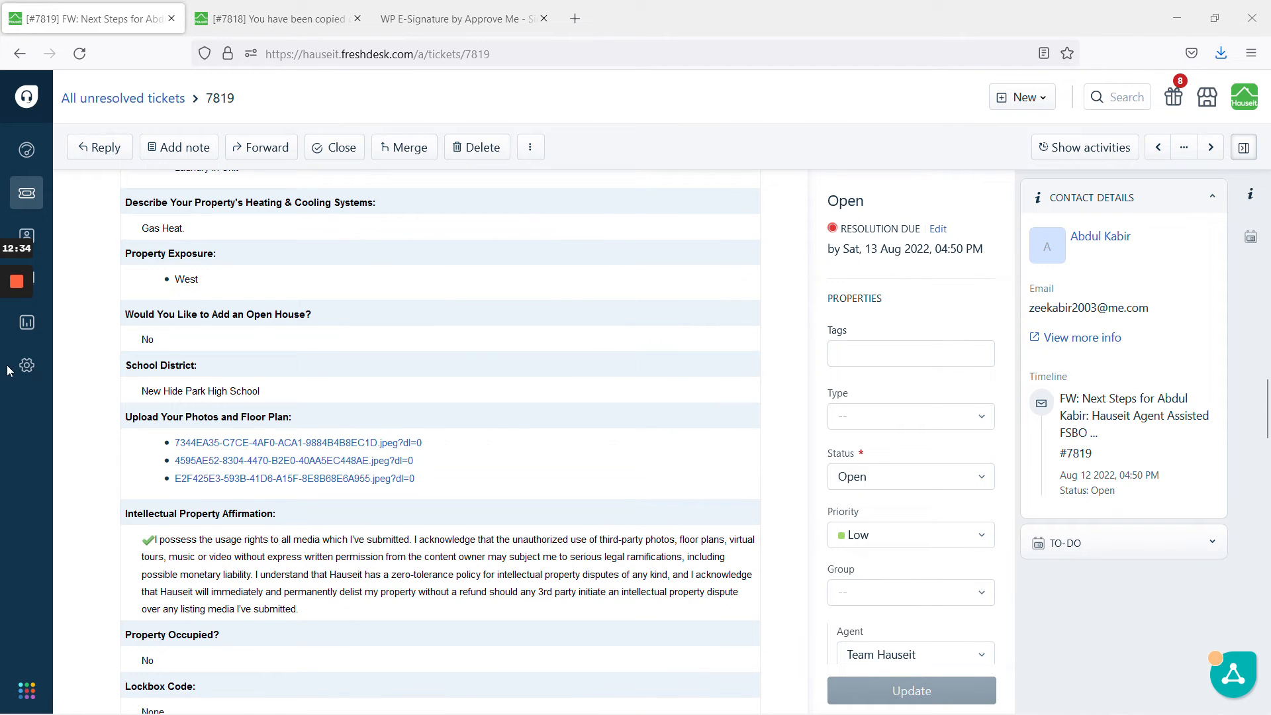
pyautogui.moveTo(9, 358)
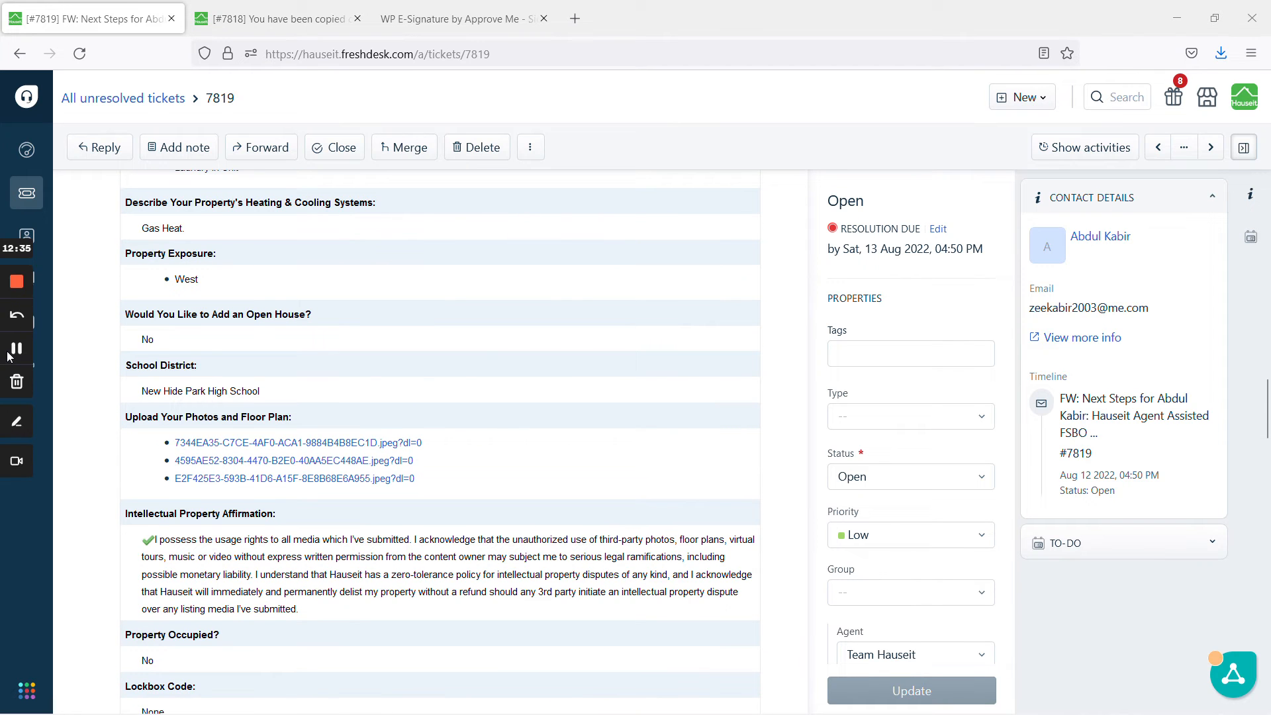
pyautogui.click(15, 349)
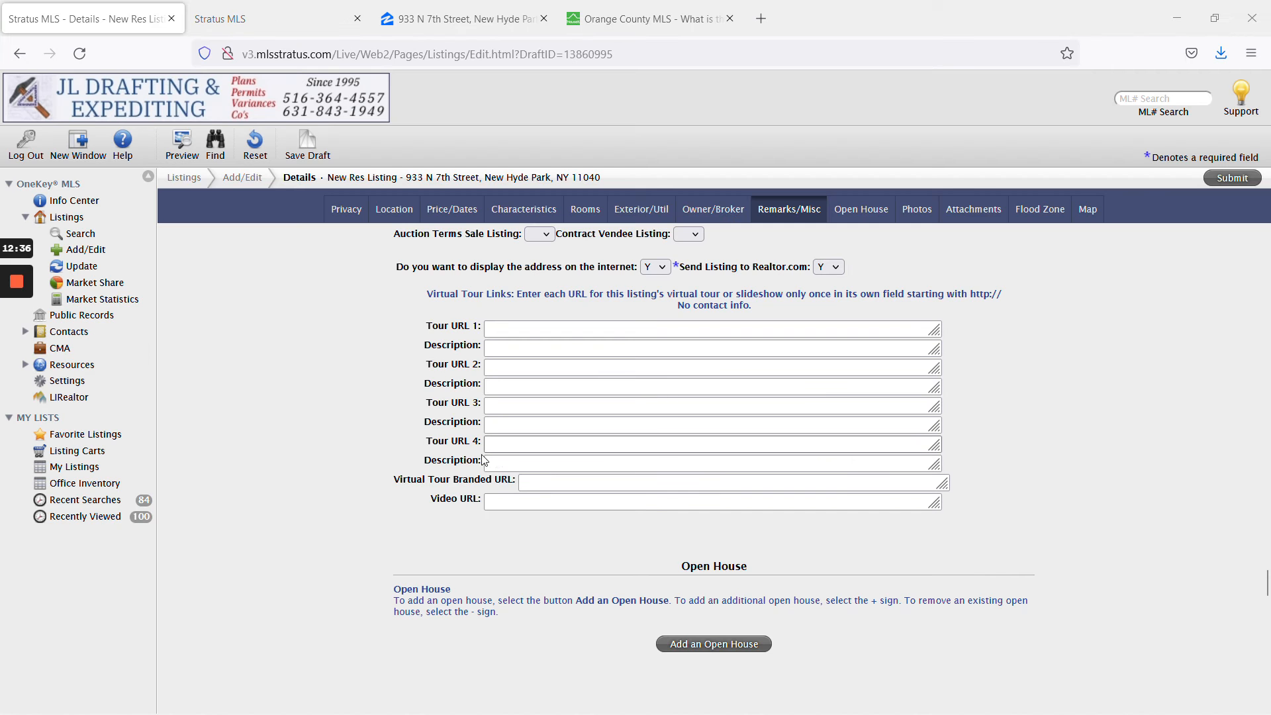
# Add an open house entry with type Public.
pyautogui.scroll(-2, 765, 572)
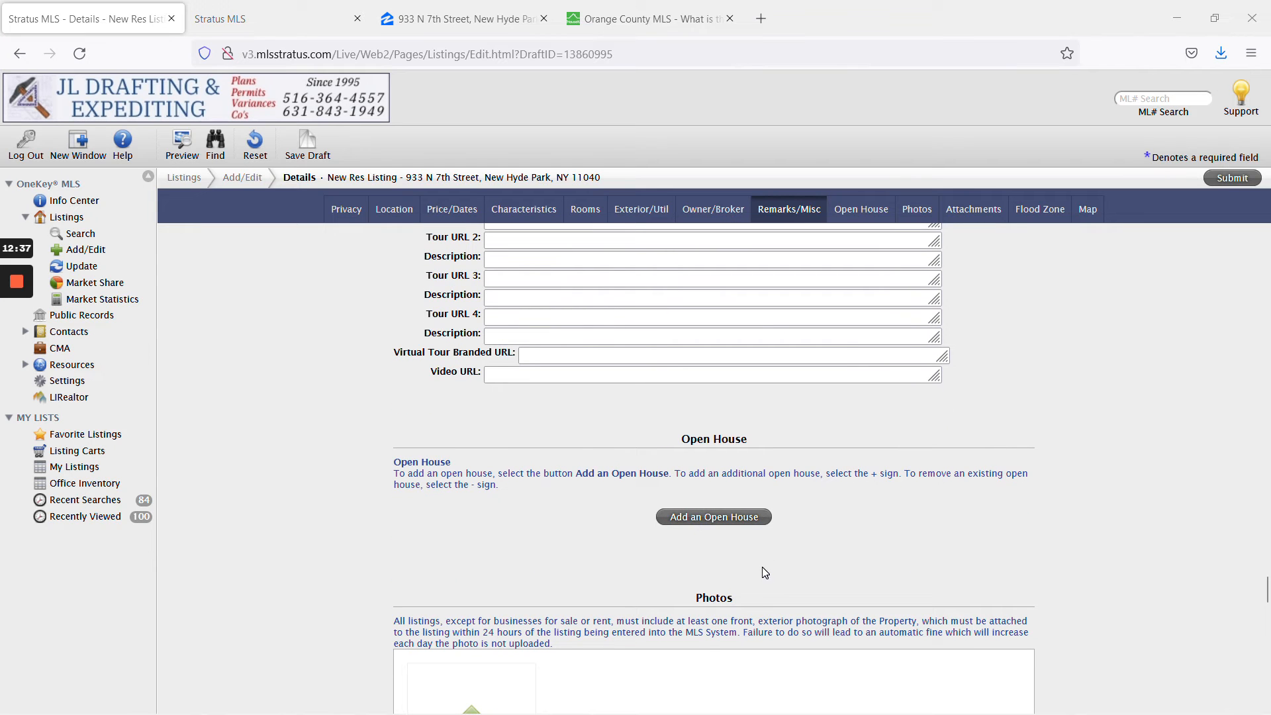
pyautogui.scroll(-1, 754, 523)
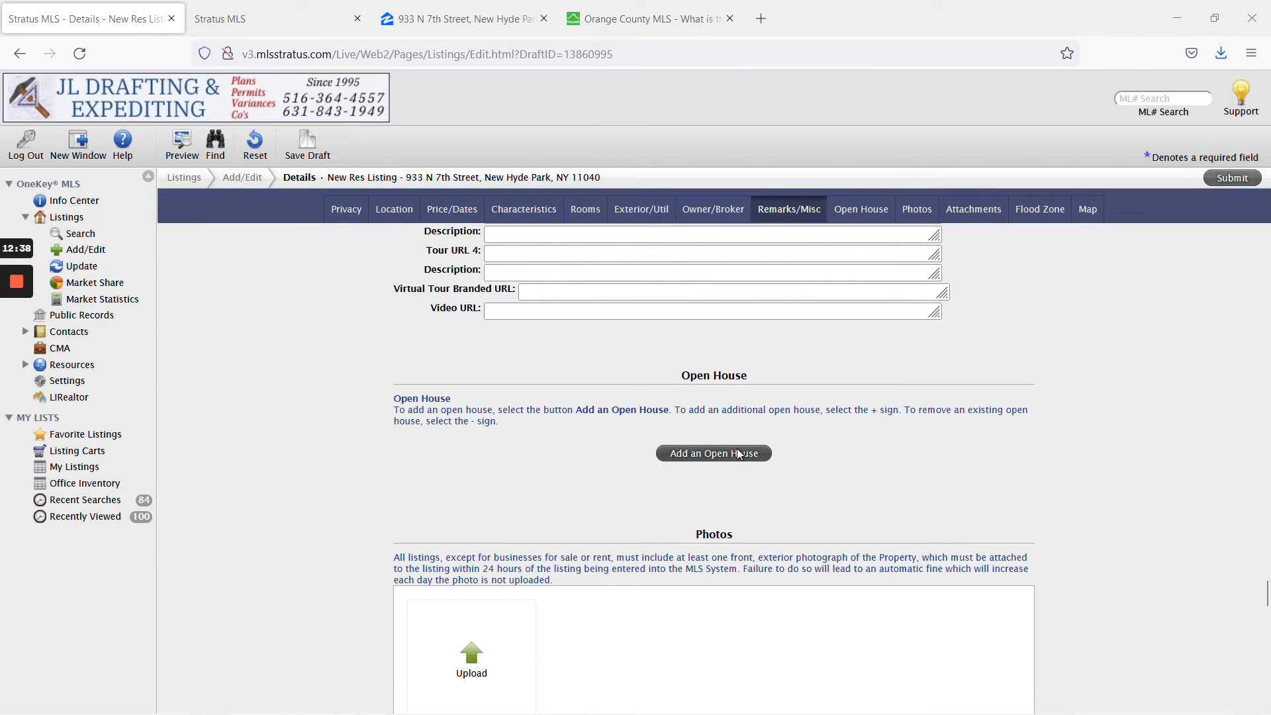
pyautogui.scroll(-2, 734, 462)
pyautogui.click(732, 315)
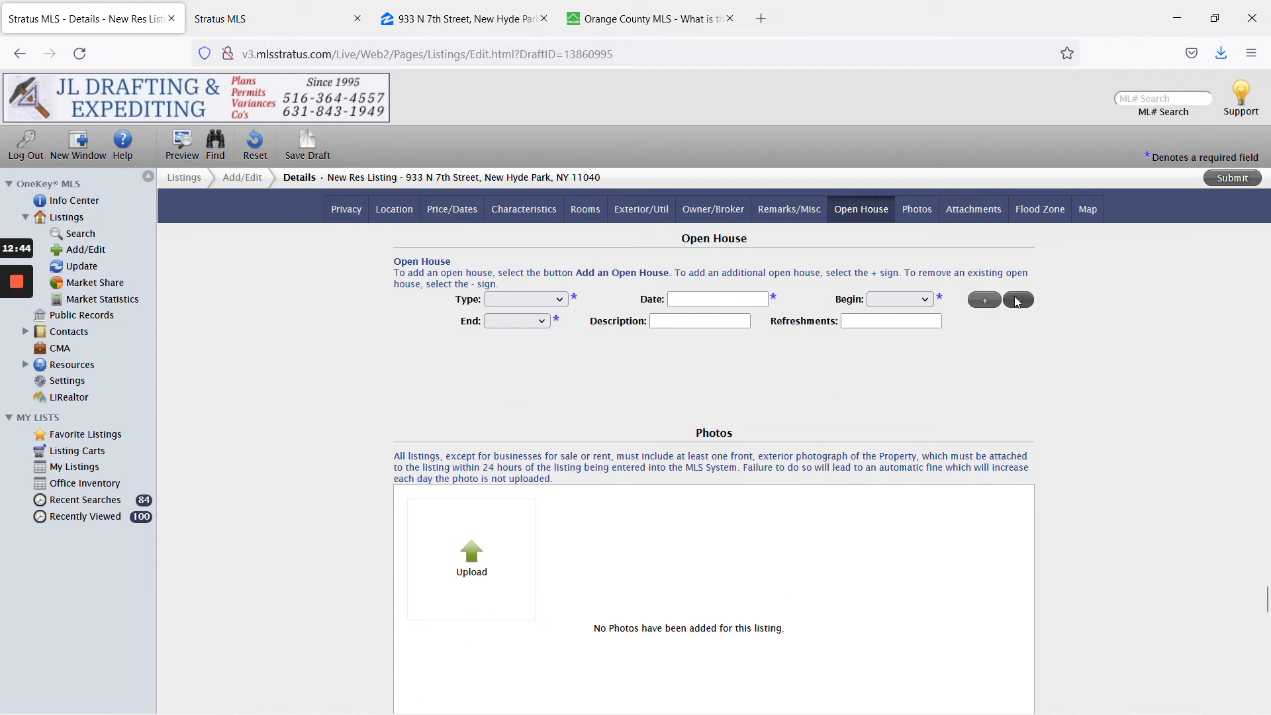
pyautogui.click(544, 299)
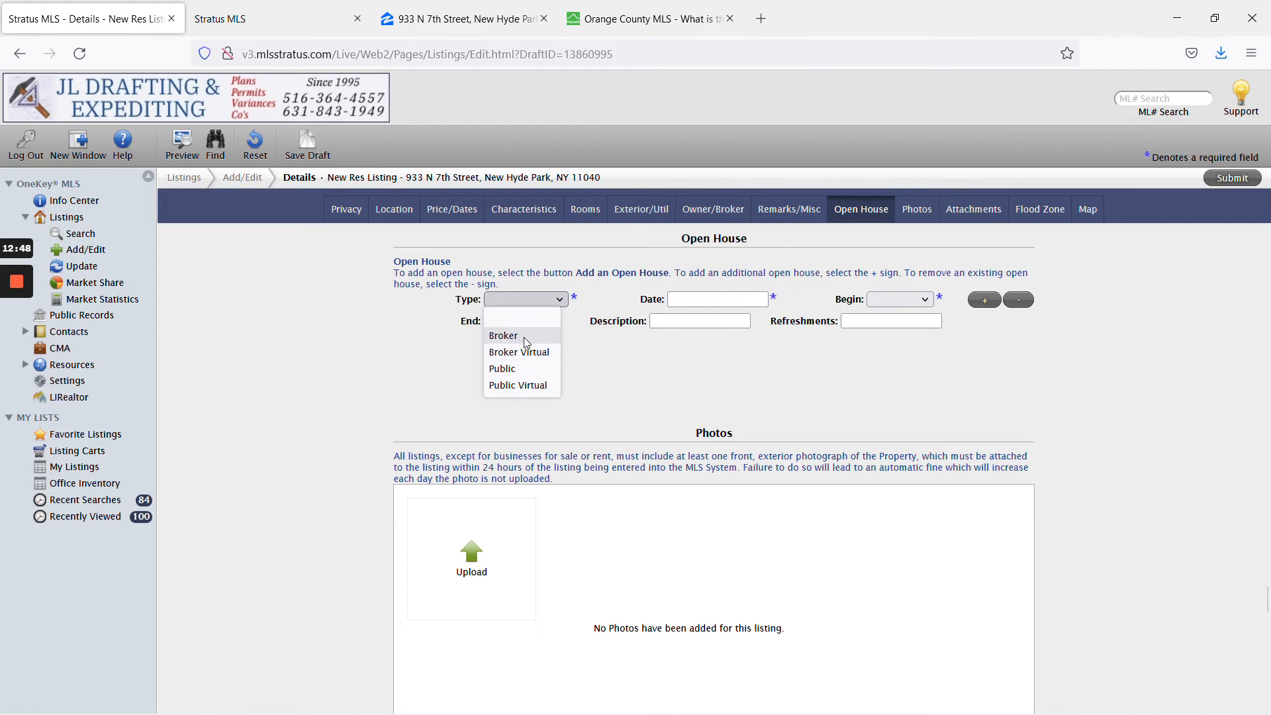
pyautogui.click(537, 375)
# Leave date and start time unset, delete the unfinished open house row, and view the Freshdesk ticket.
pyautogui.click(718, 299)
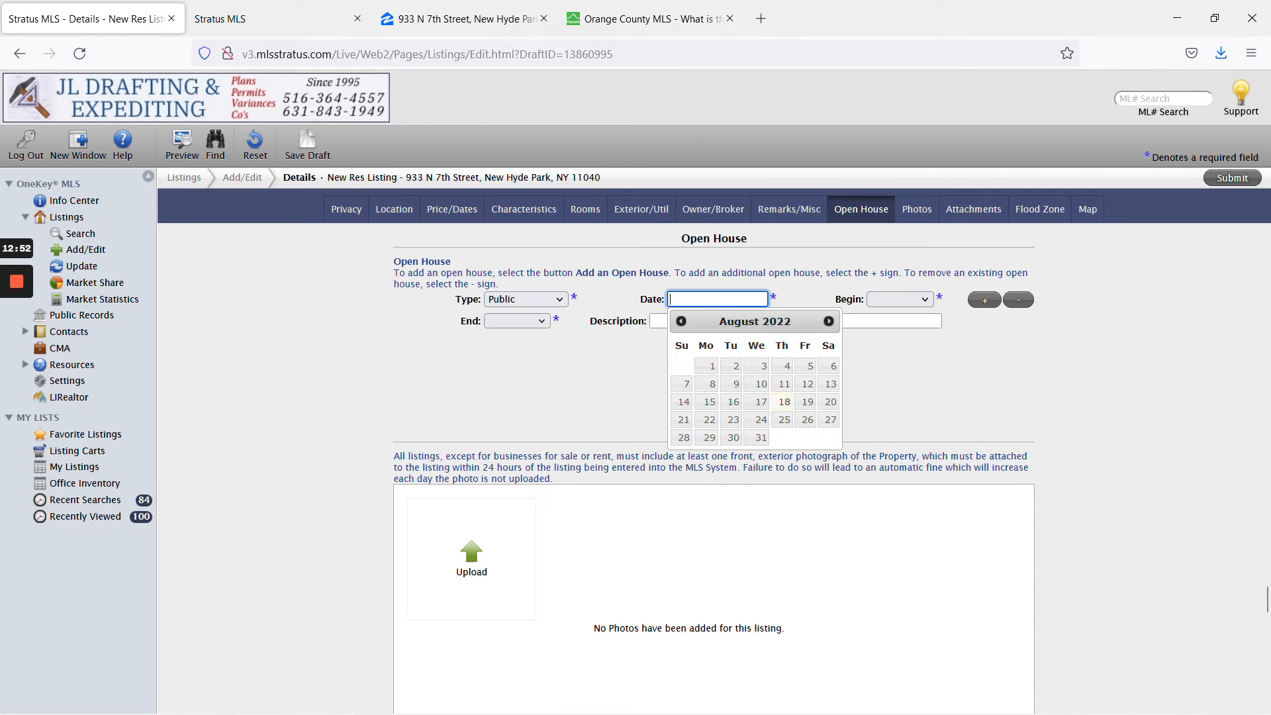
pyautogui.click(899, 299)
pyautogui.click(532, 327)
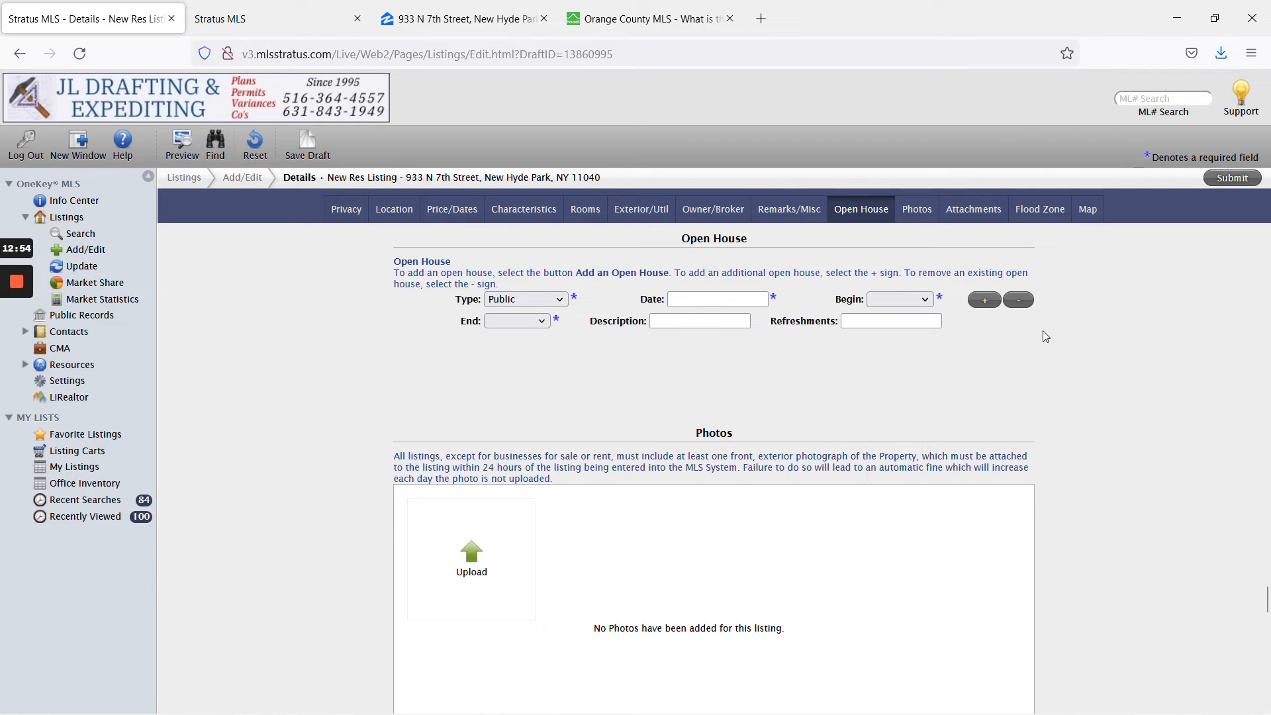
pyautogui.click(1017, 301)
pyautogui.scroll(-2, 1040, 340)
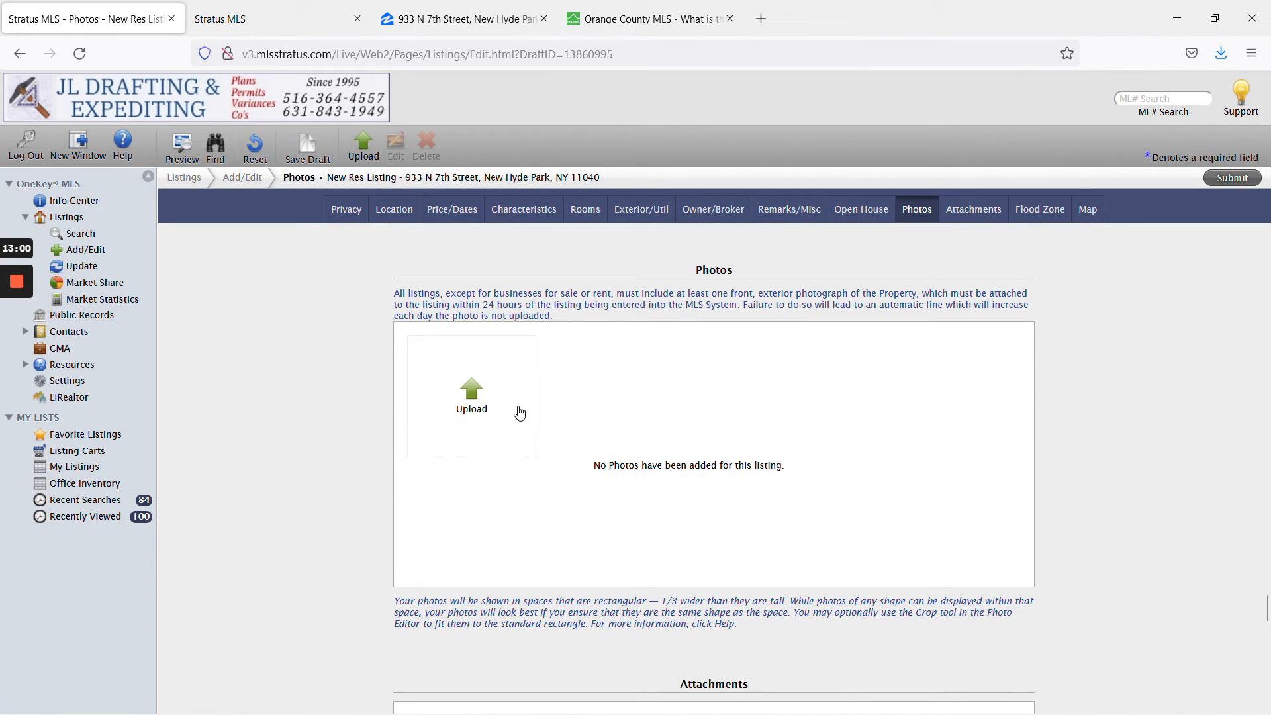
pyautogui.click(15, 349)
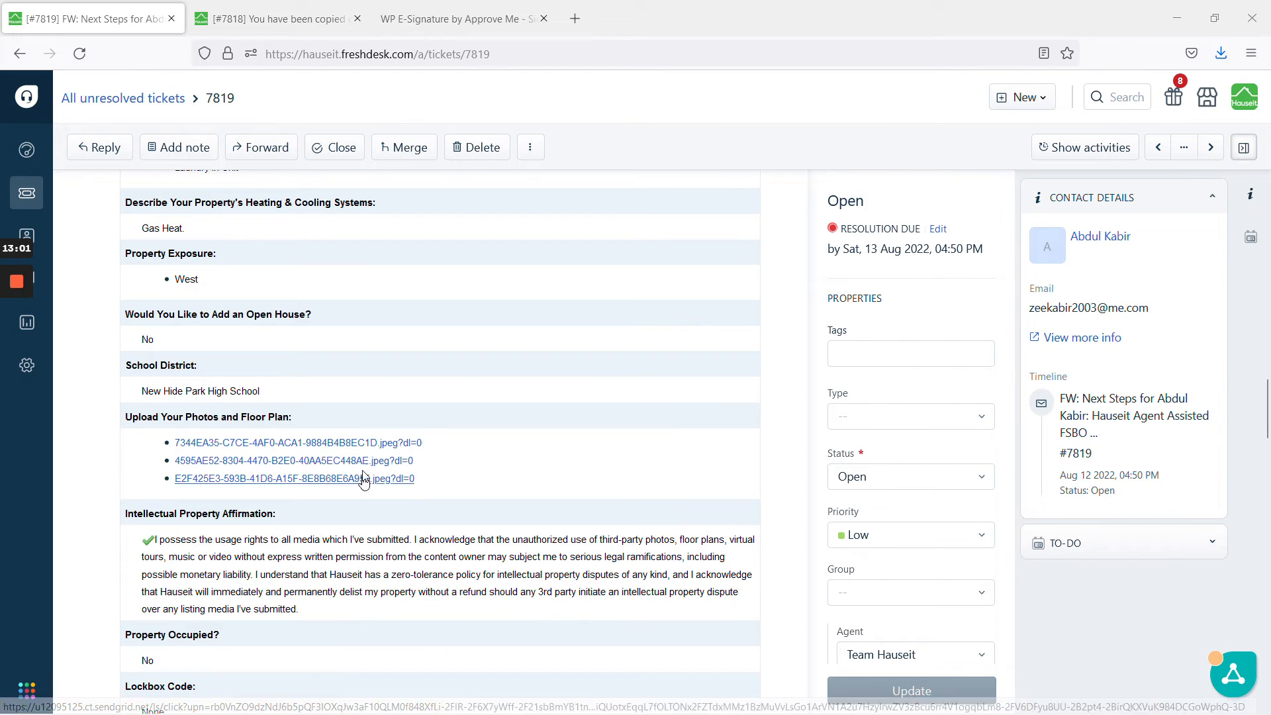
# Preview the first Dropbox photo link, then scroll the ticket to its twenty attached JPEGs.
pyautogui.click(349, 443)
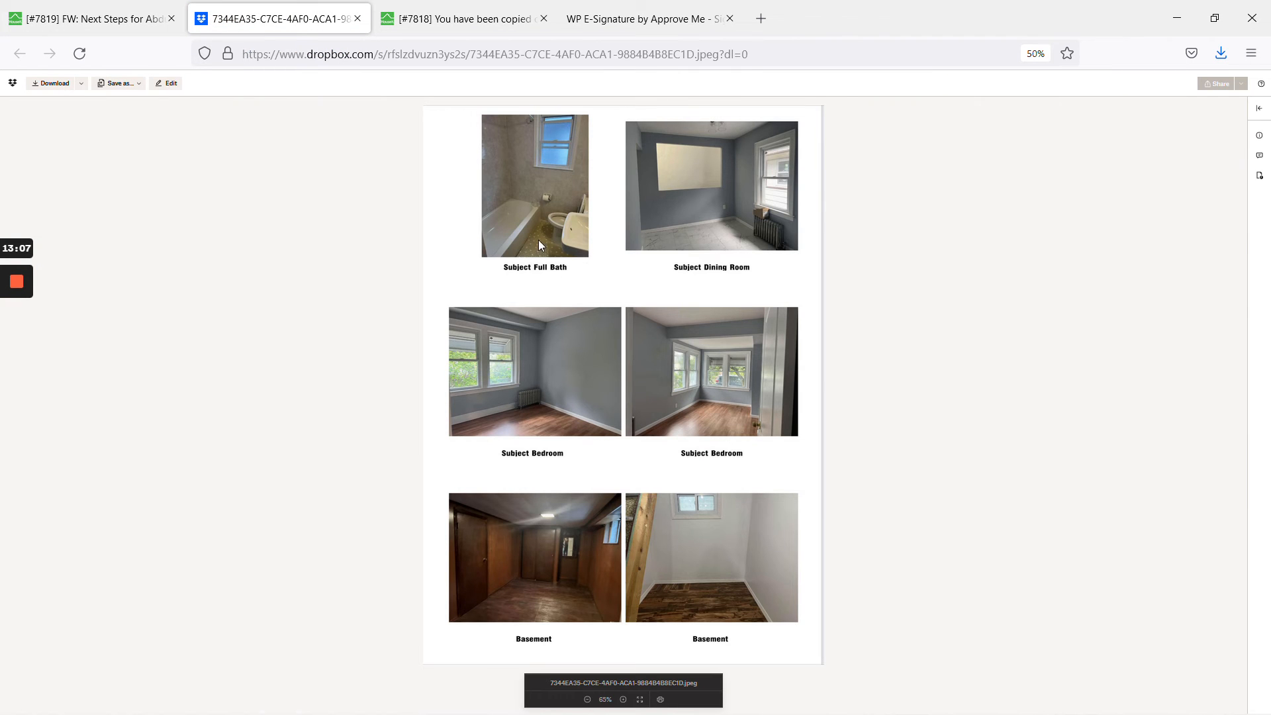
pyautogui.click(358, 18)
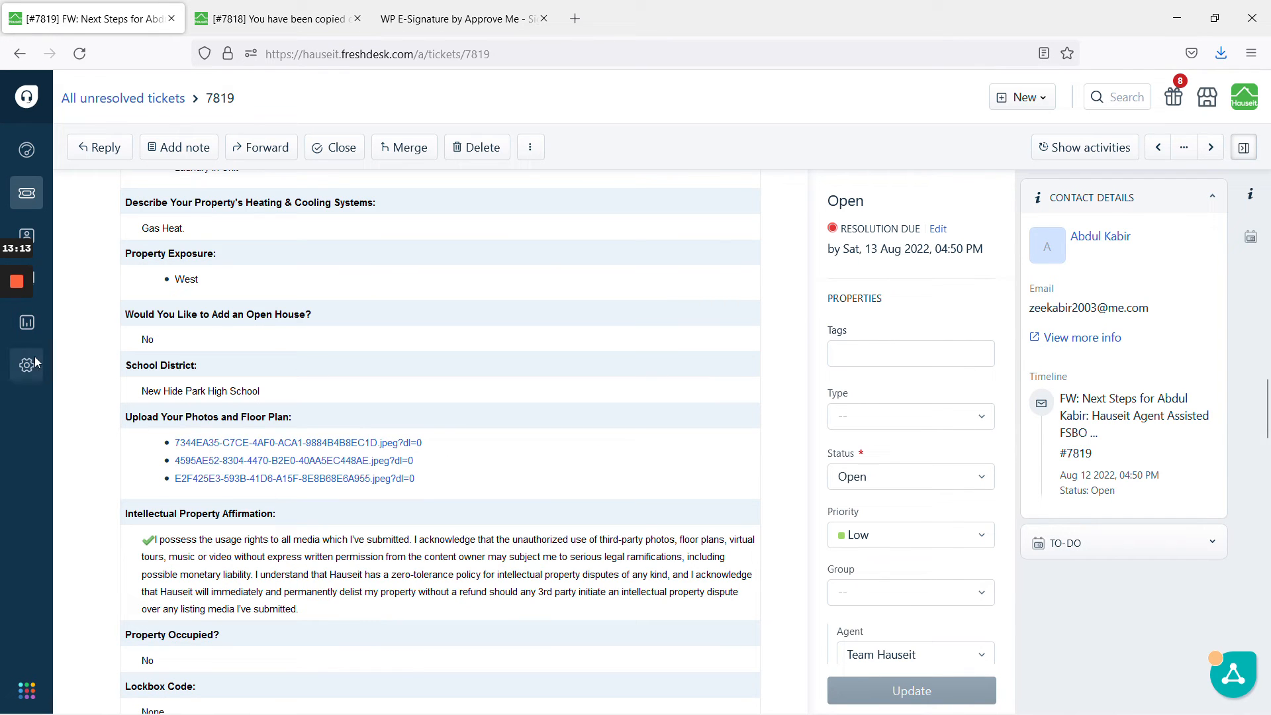
pyautogui.moveTo(13, 361)
pyautogui.scroll(-10, 102, 369)
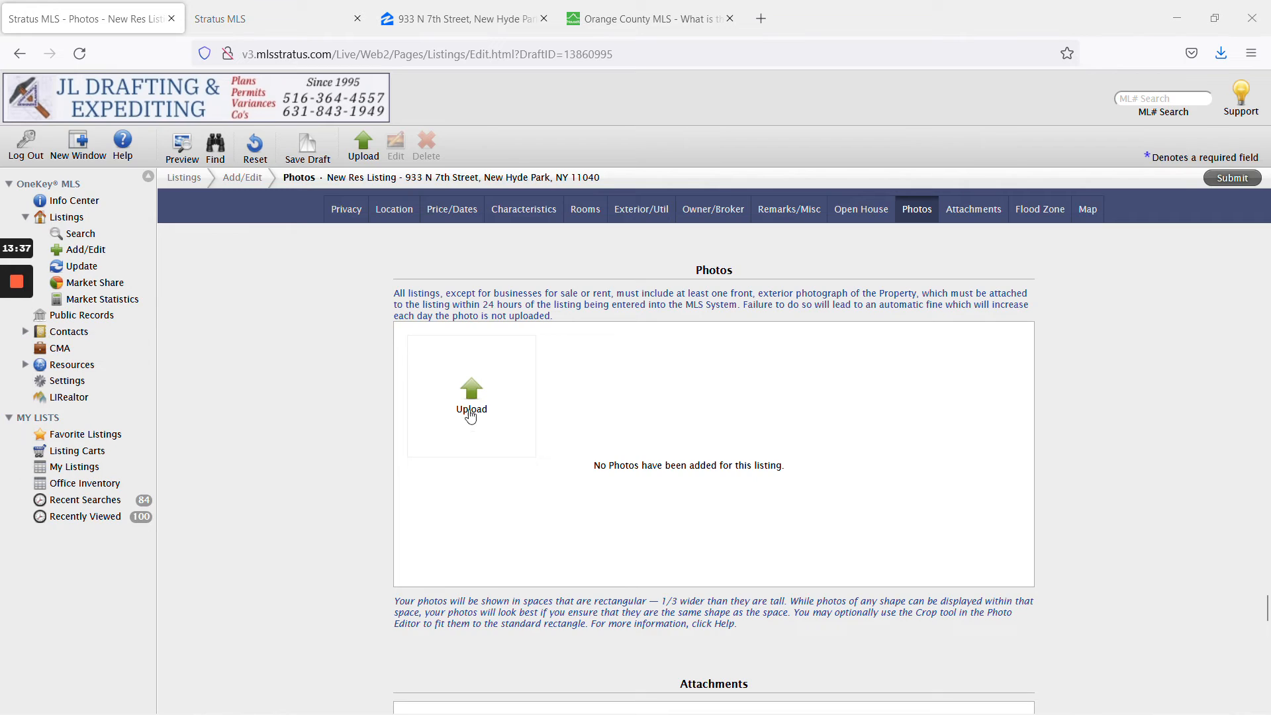
# Upload the 20 selected house photos via the Upload Photos dialog.
pyautogui.click(471, 414)
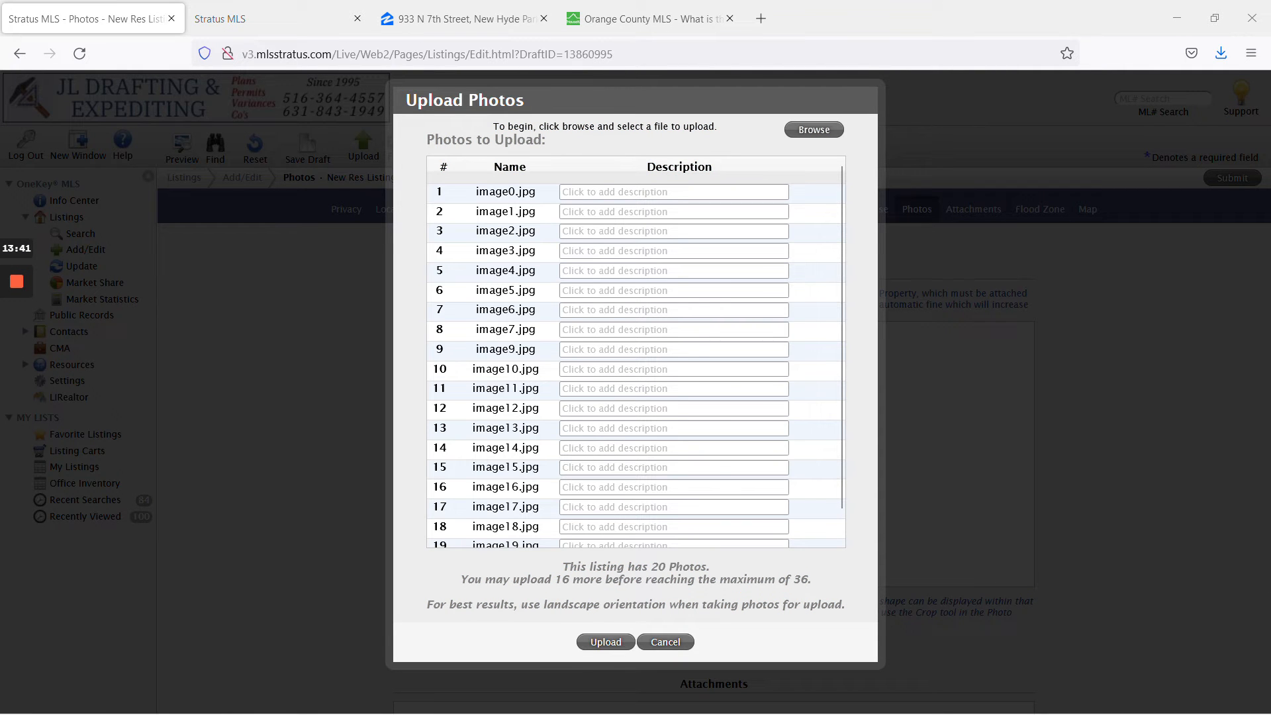
pyautogui.scroll(-1, 510, 197)
pyautogui.scroll(1, 636, 352)
pyautogui.scroll(-1, 637, 352)
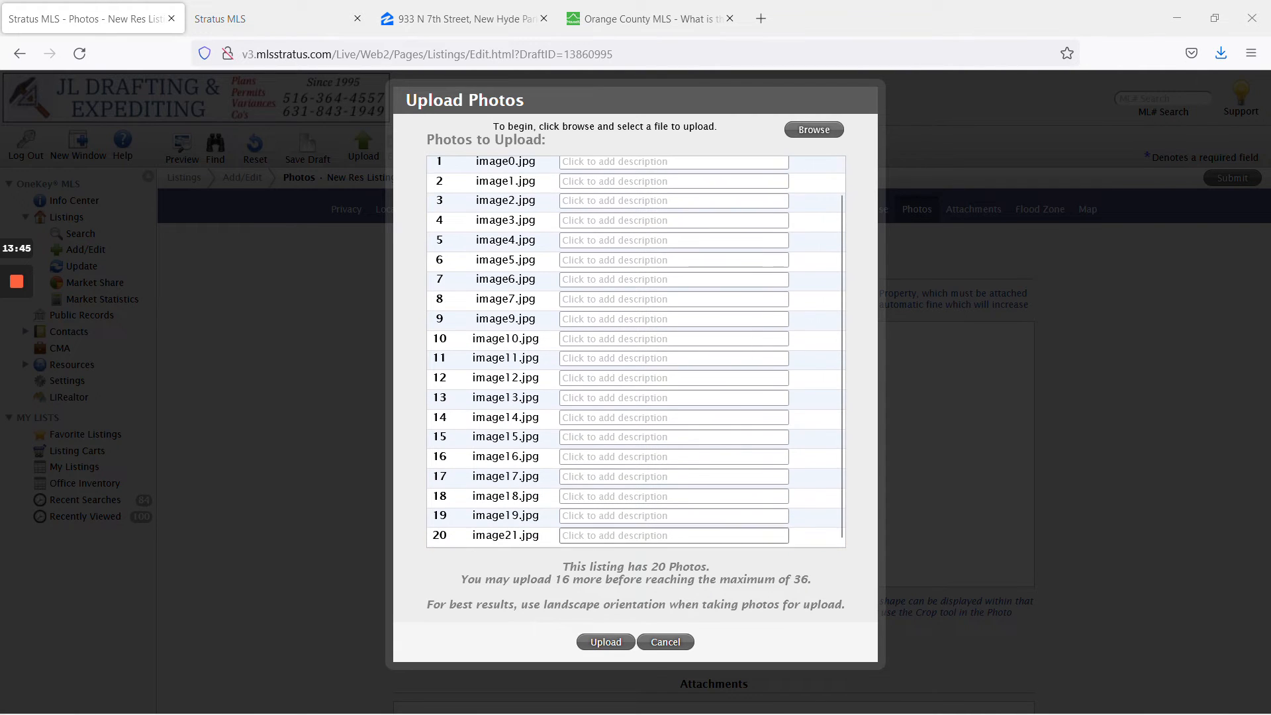
pyautogui.click(627, 644)
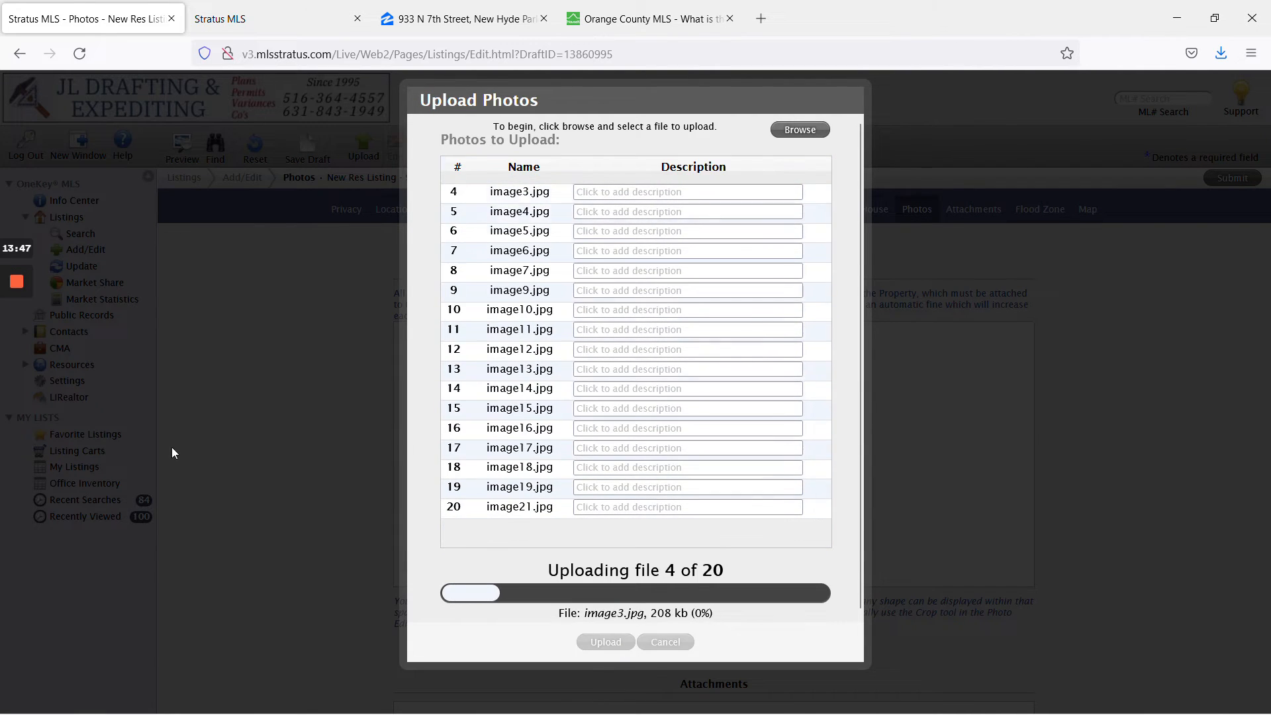
# Scroll down through the Photos page, which now holds the 20 uploaded photos.
pyautogui.click(16, 349)
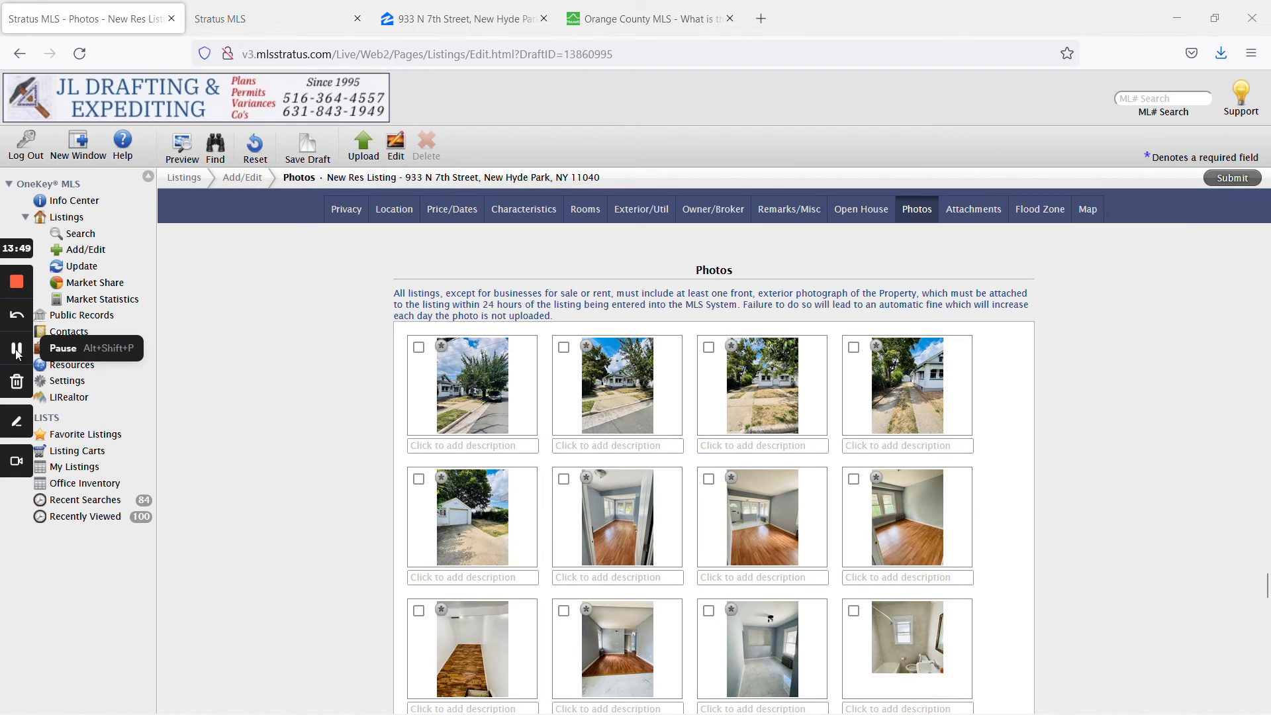
pyautogui.scroll(-5, 395, 404)
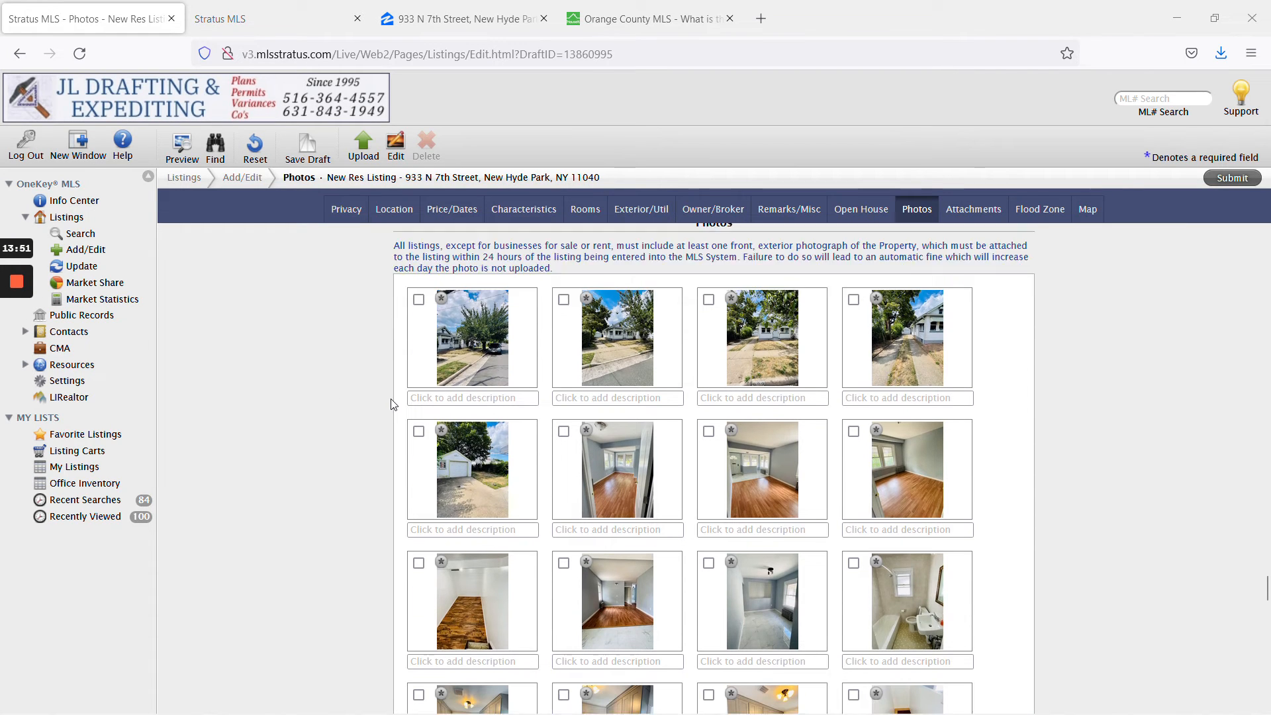
pyautogui.scroll(-2, 394, 405)
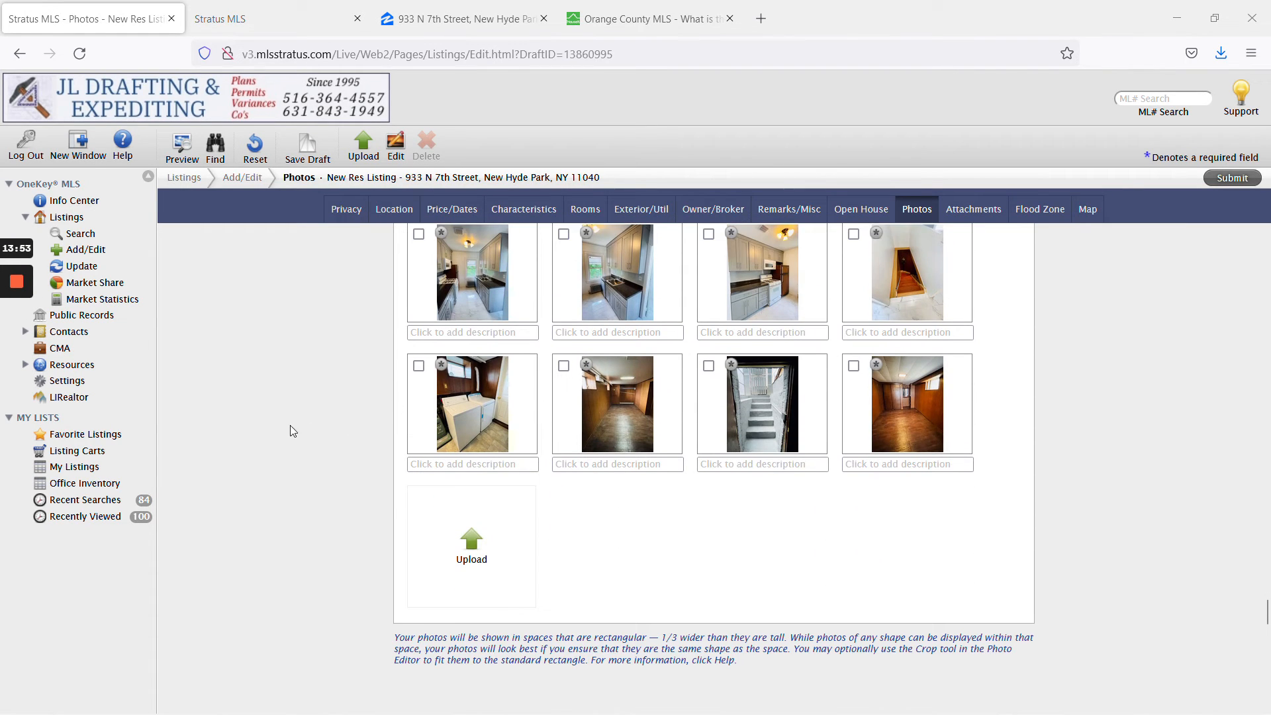
pyautogui.scroll(-10, 293, 431)
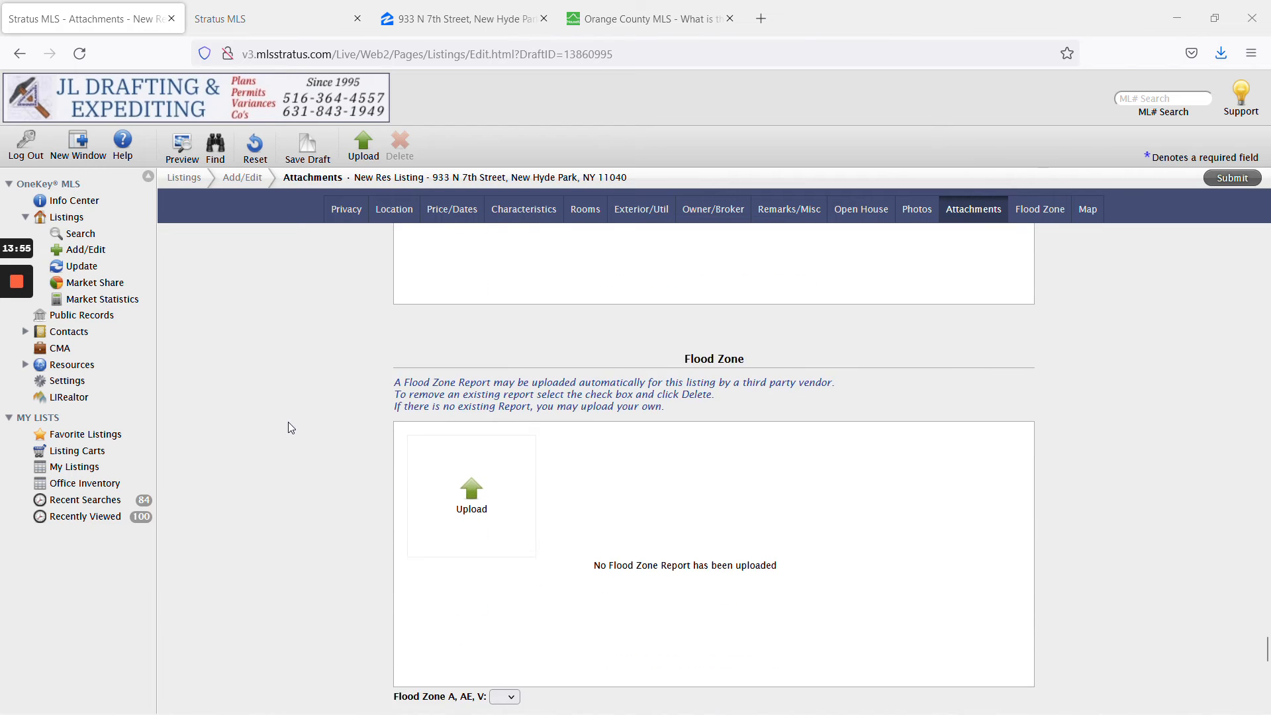
# Review Attachments, Flood Zone and Map, then return to the ticket's Listing Description.
pyautogui.scroll(-8, 293, 429)
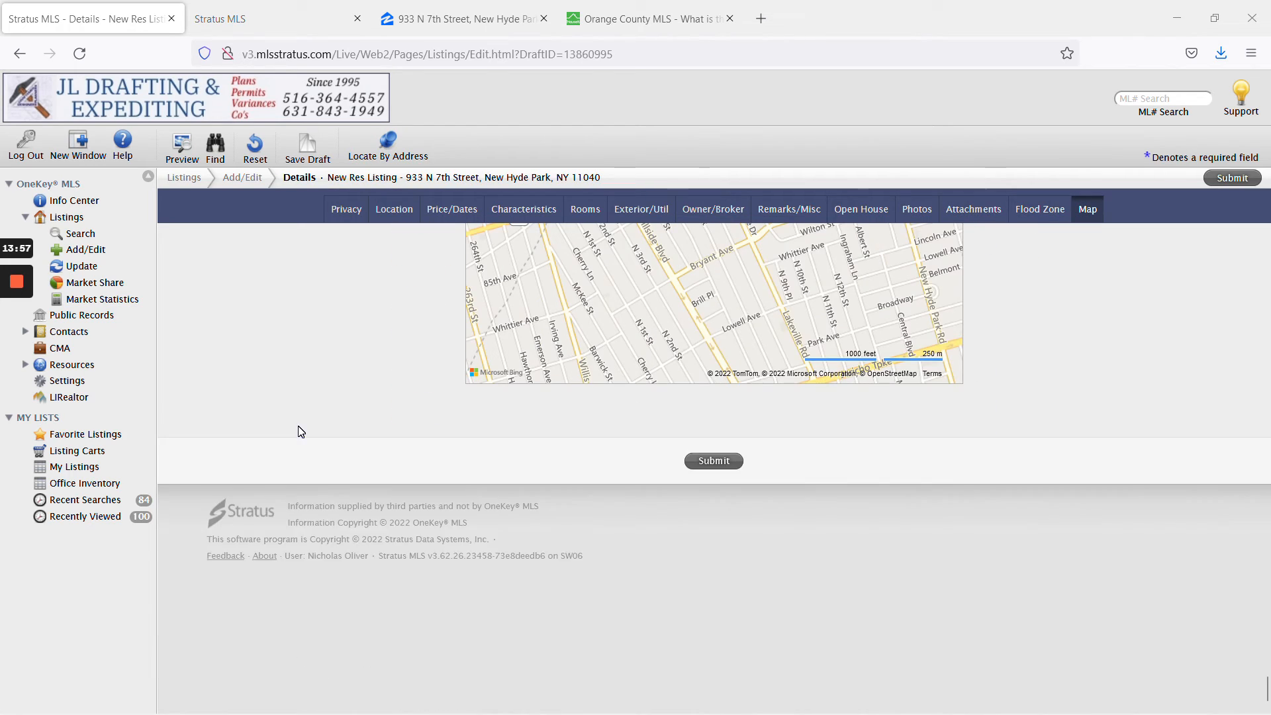
pyautogui.scroll(2, 301, 432)
pyautogui.click(19, 349)
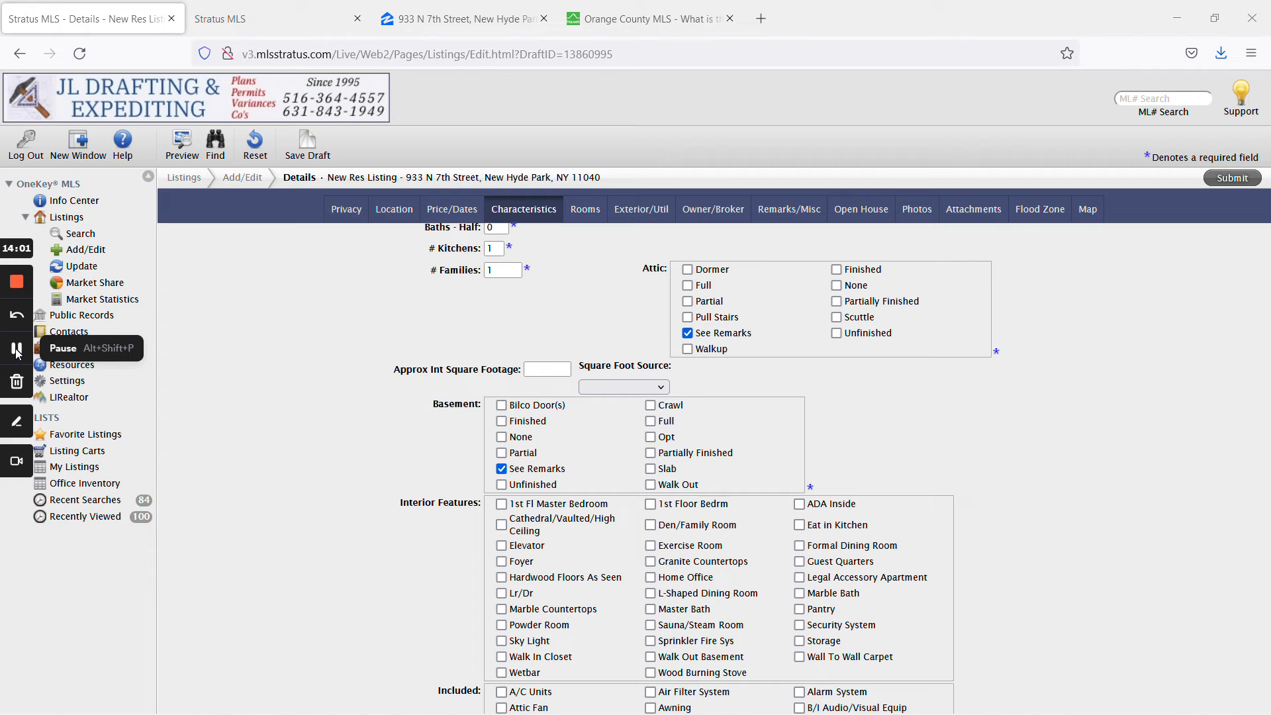
pyautogui.click(19, 351)
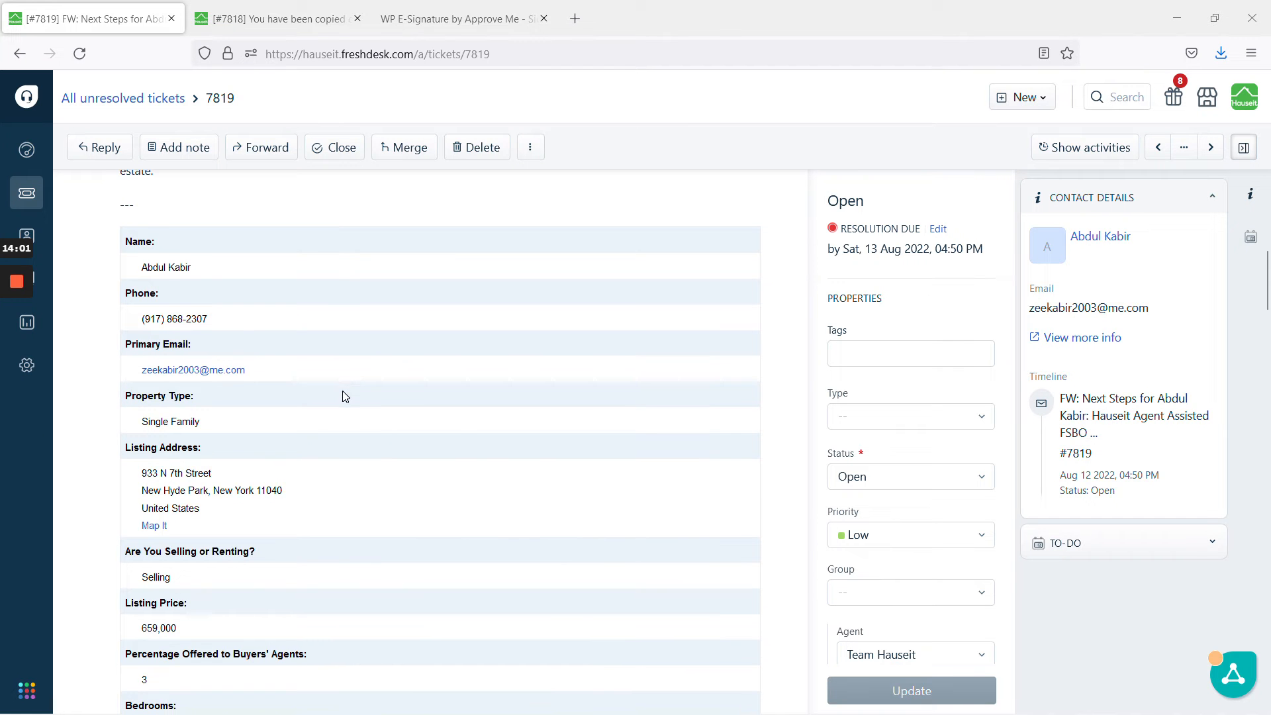
pyautogui.scroll(-4, 343, 397)
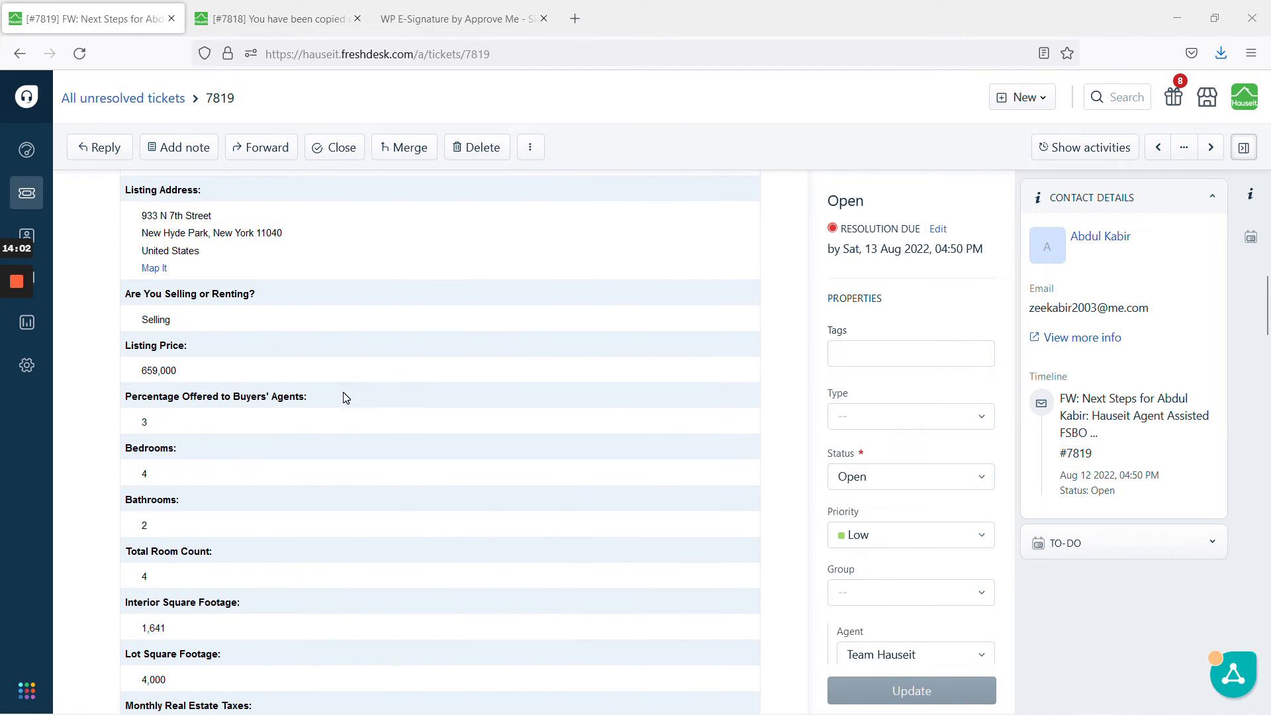
pyautogui.scroll(-5, 344, 397)
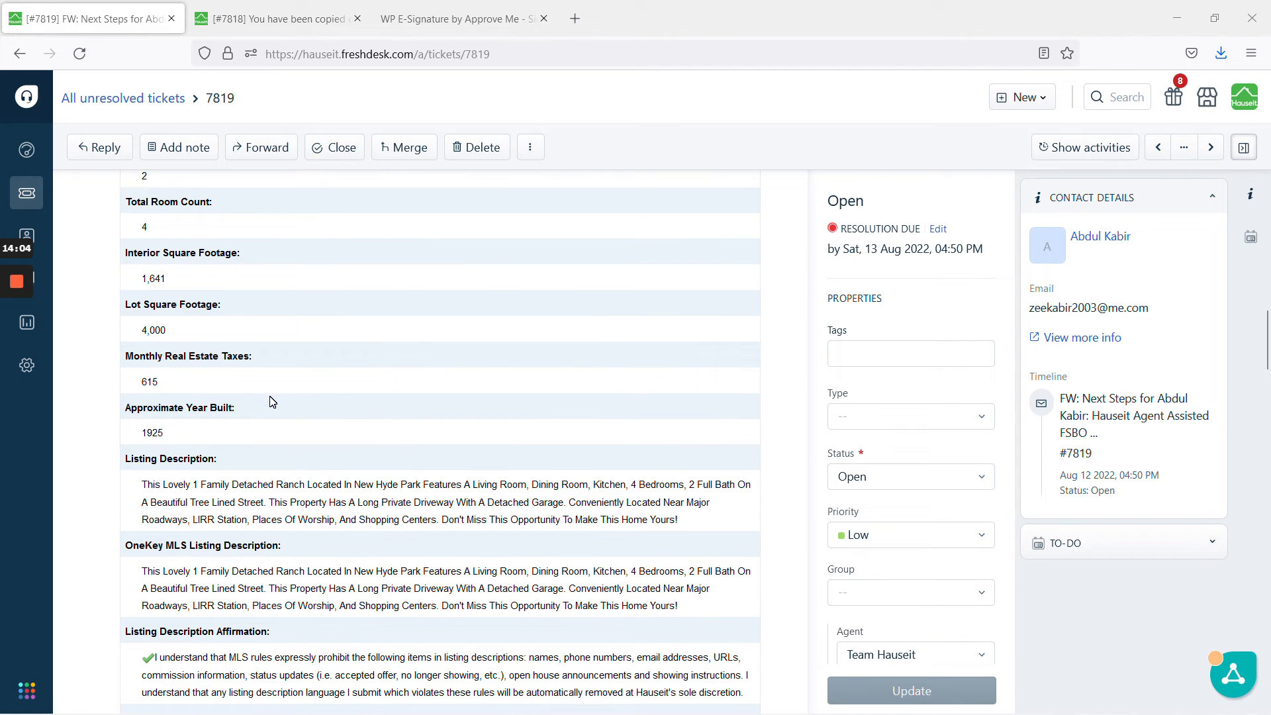
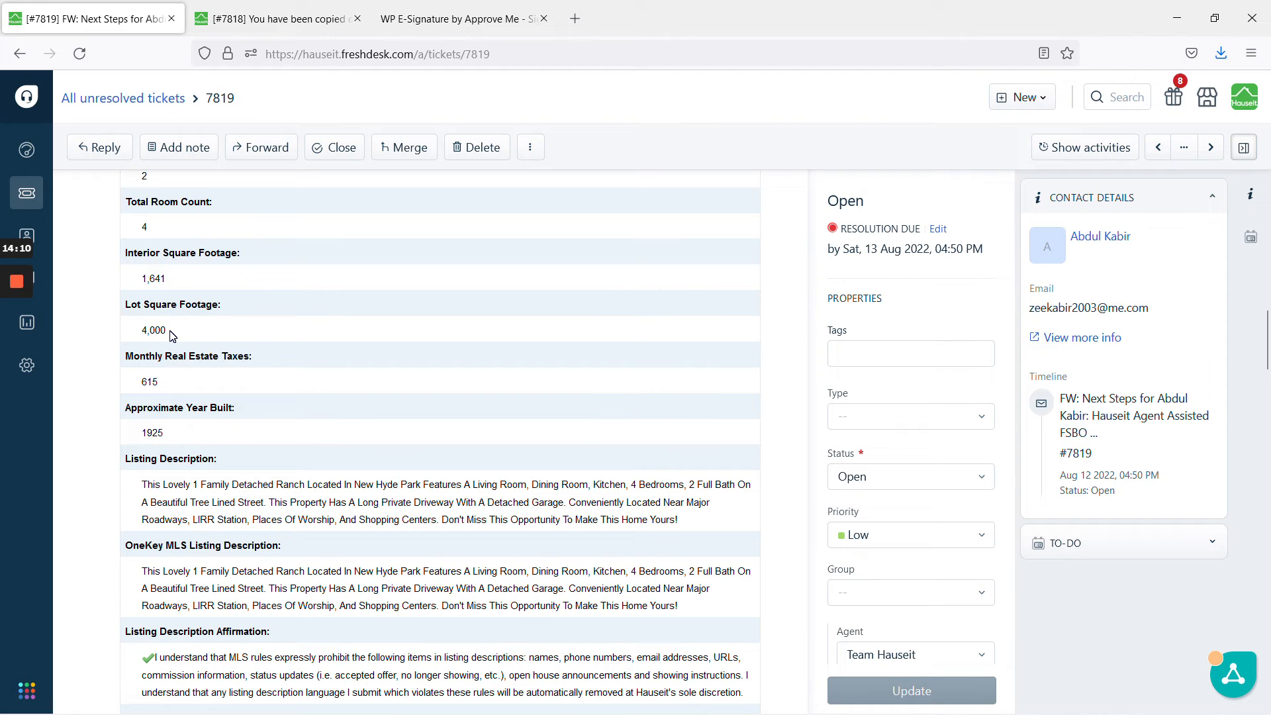
# Copy the interior square footage value 1,641 from the Freshdesk ticket for the MLS form.
pyautogui.moveTo(170, 286); pyautogui.dragTo(142, 279)
pyautogui.rightClick(143, 279)
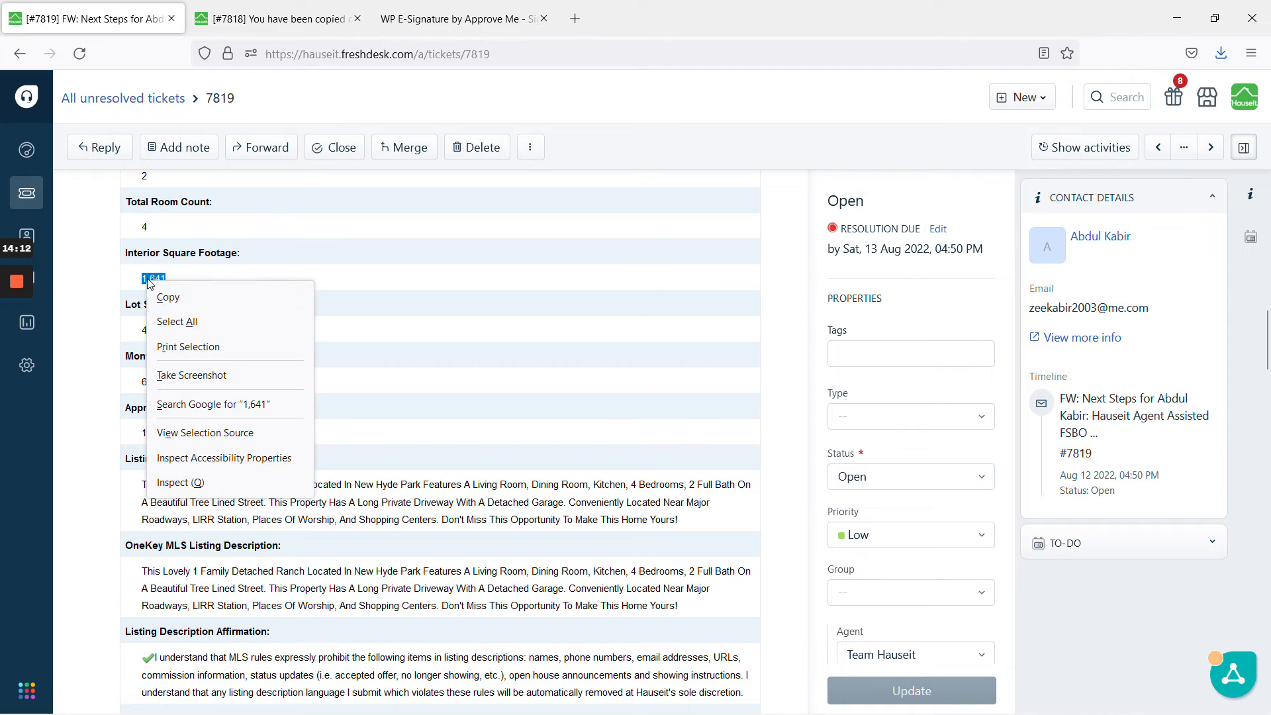
pyautogui.click(191, 299)
pyautogui.scroll(-10, 250, 301)
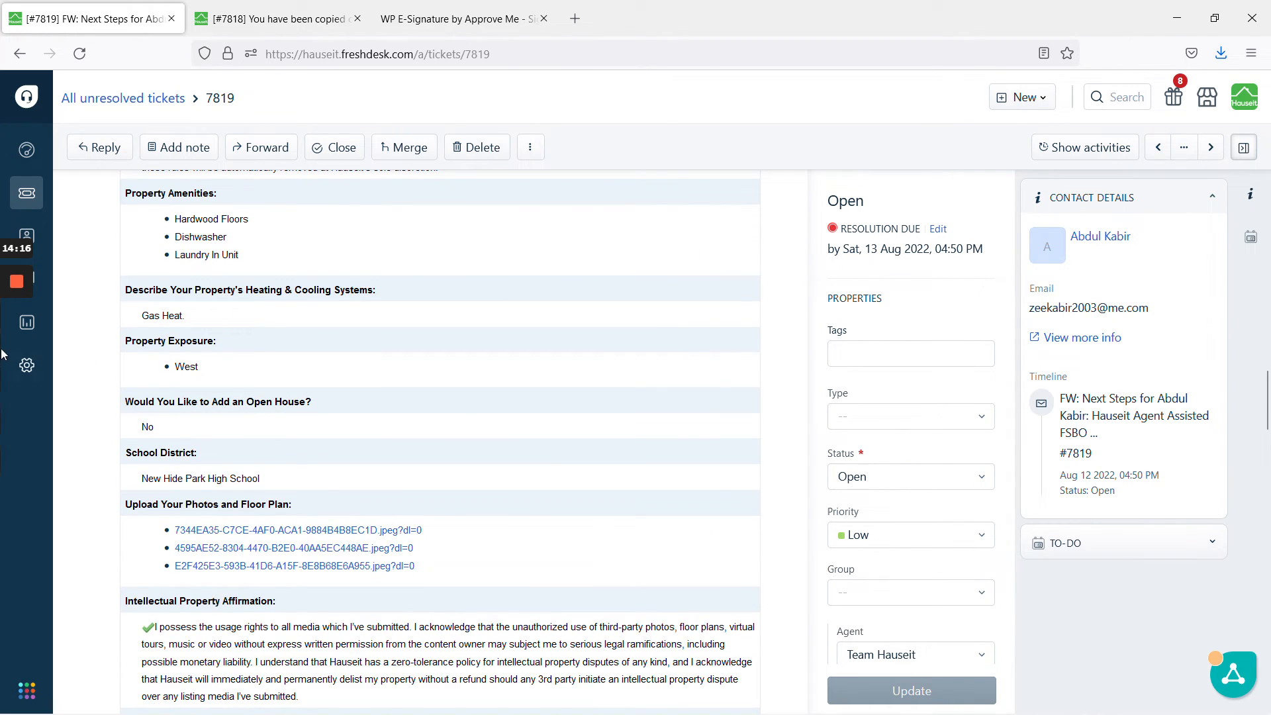
pyautogui.hotkey('alt', 'Tab')
# Enter 1641 as approximate interior square footage and set Square Foot Source to Other.
pyautogui.click(548, 370)
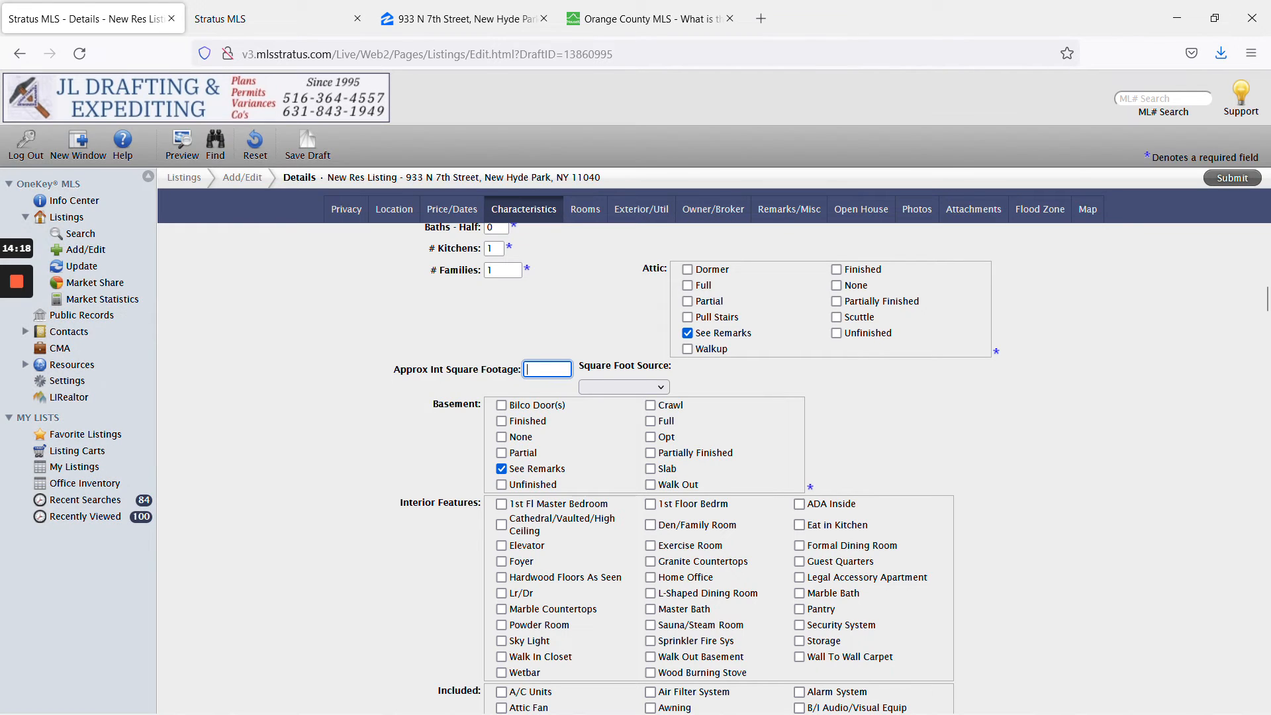
pyautogui.moveTo(8, 358)
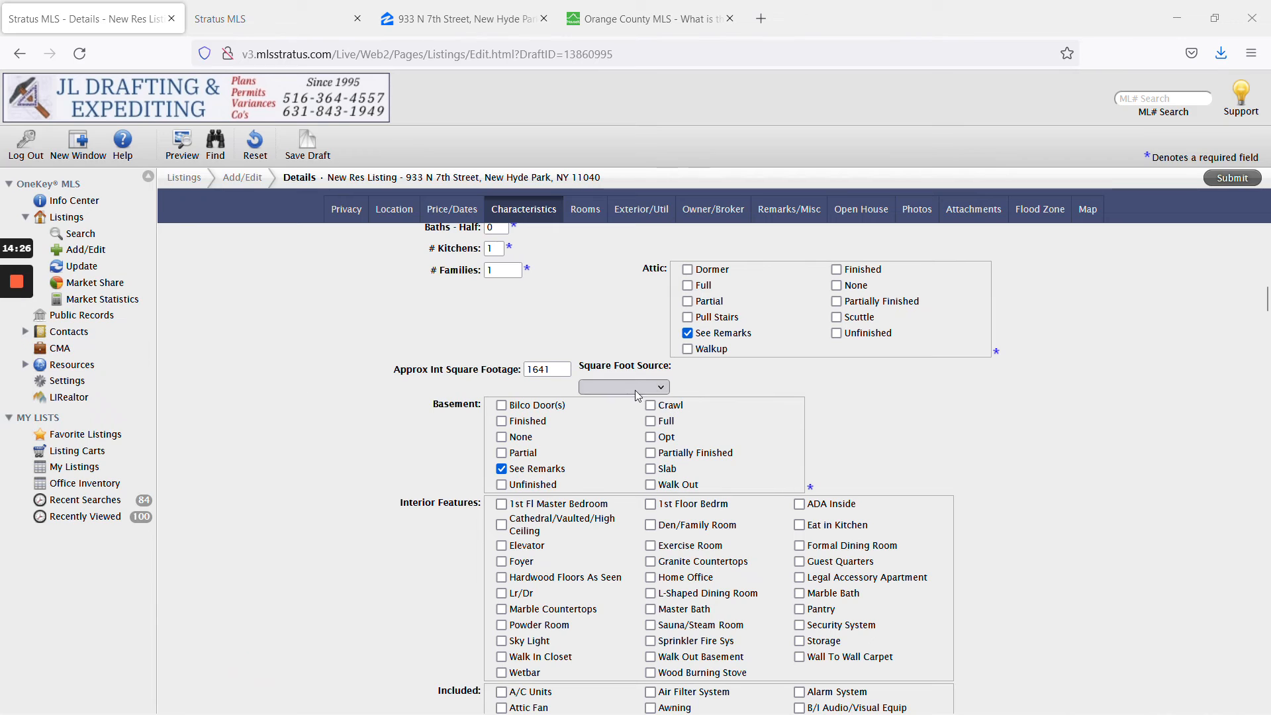
pyautogui.click(624, 387)
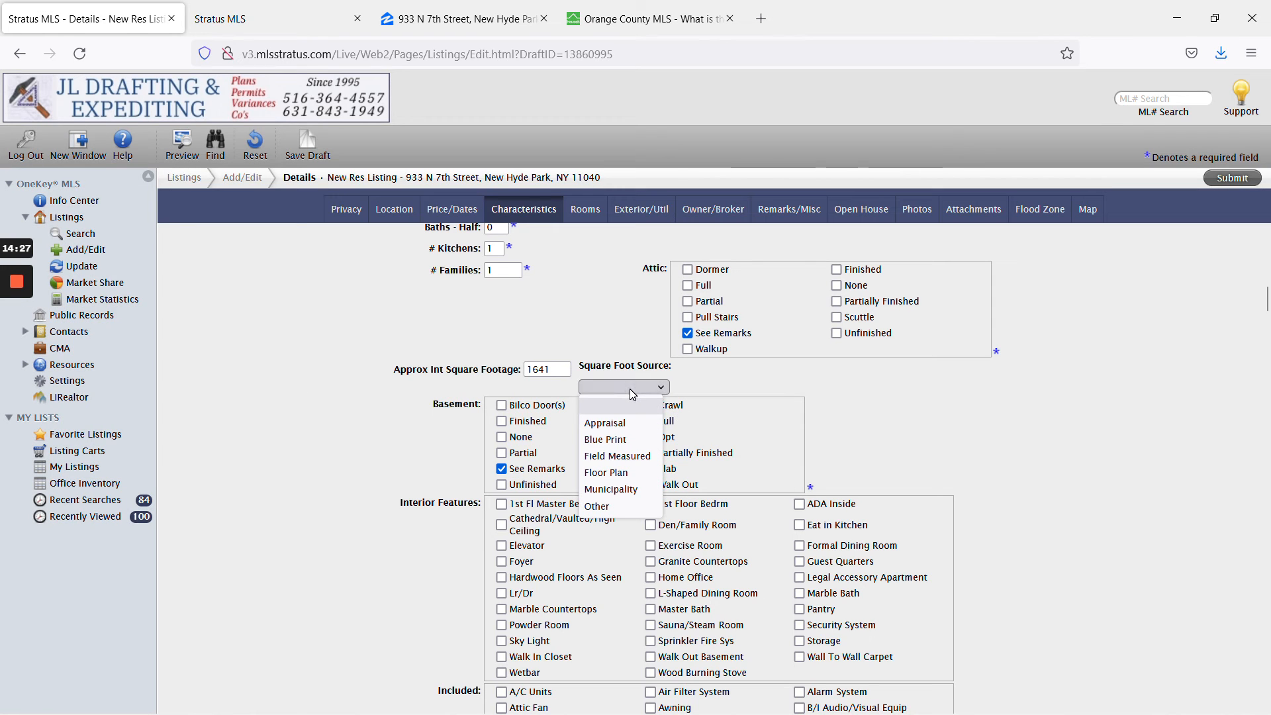
pyautogui.click(638, 505)
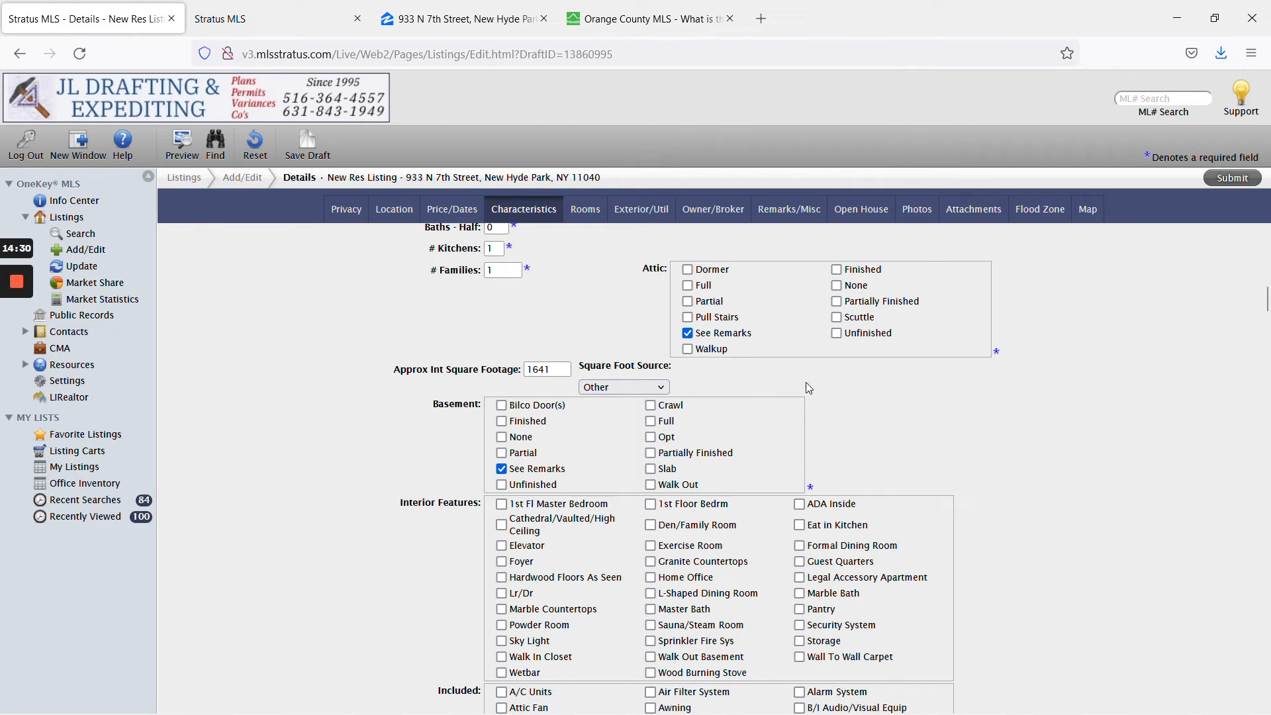
pyautogui.moveTo(13, 350)
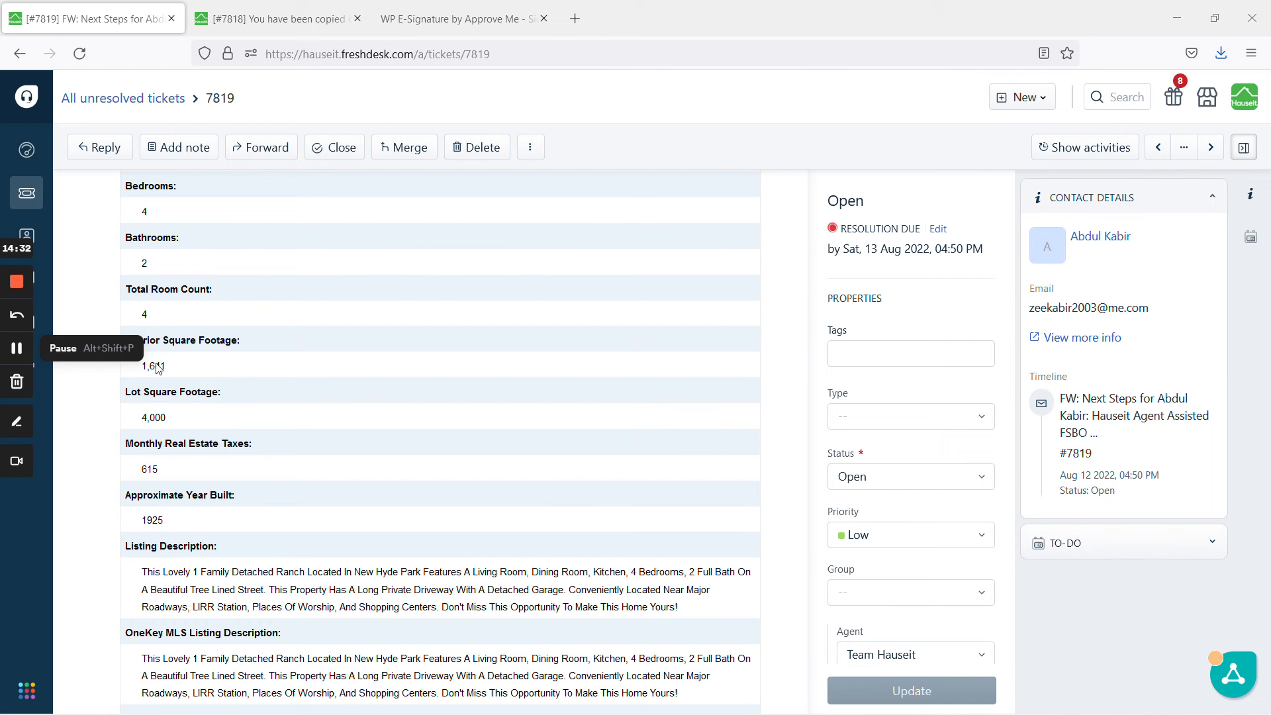
pyautogui.scroll(-10, 383, 415)
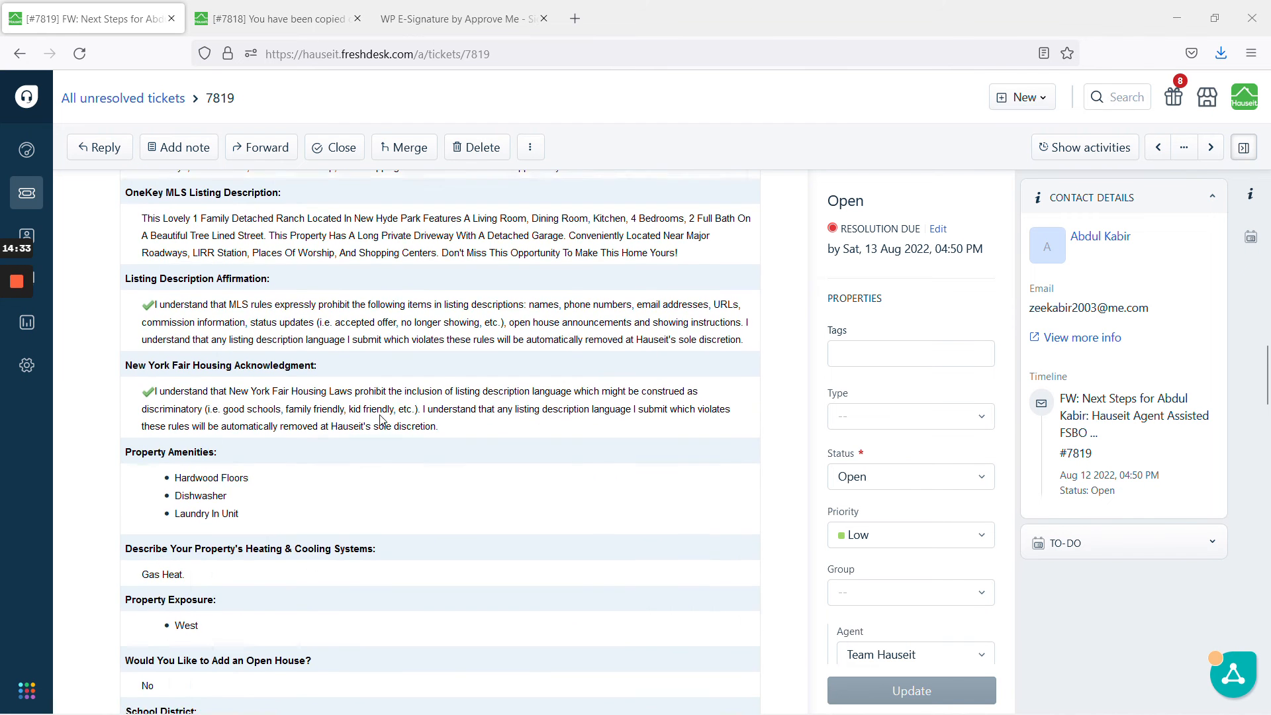
# Following the ticket's amenities, tick Hardwood Floors As Seen, Dishwasher, Dryer and Washer.
pyautogui.scroll(-3, 382, 420)
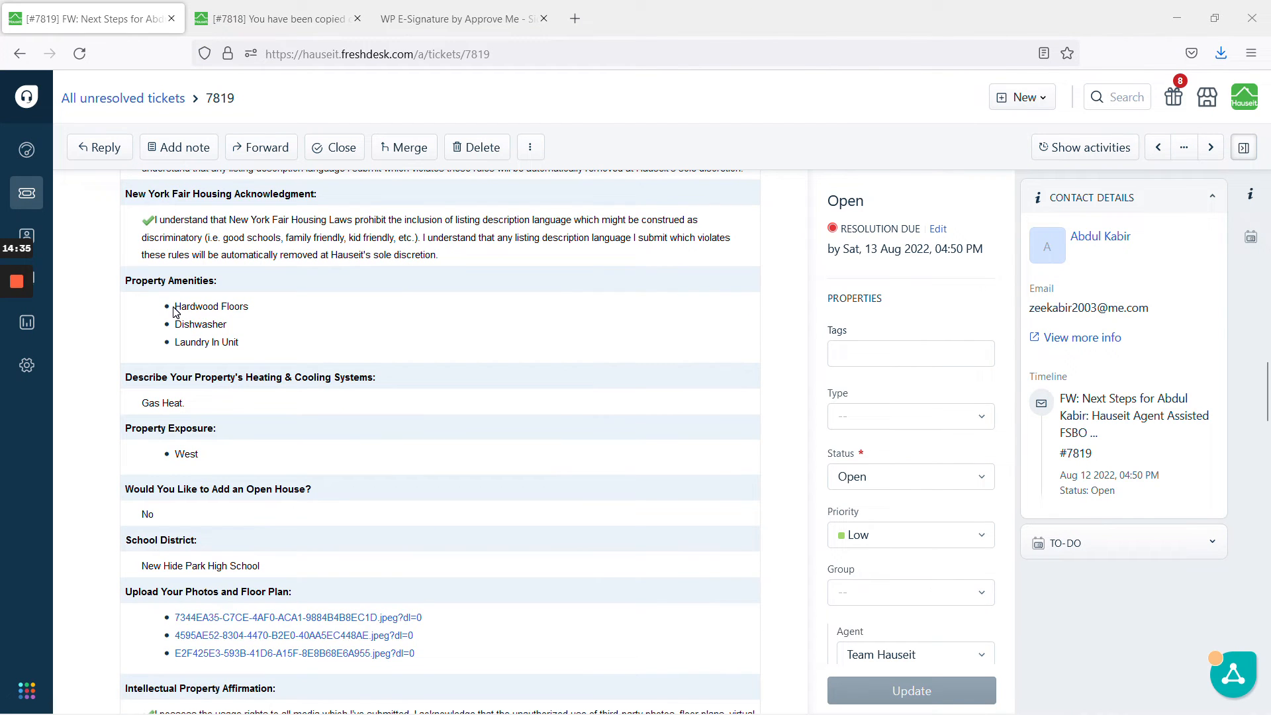
pyautogui.scroll(-3, 233, 487)
pyautogui.scroll(3, 235, 481)
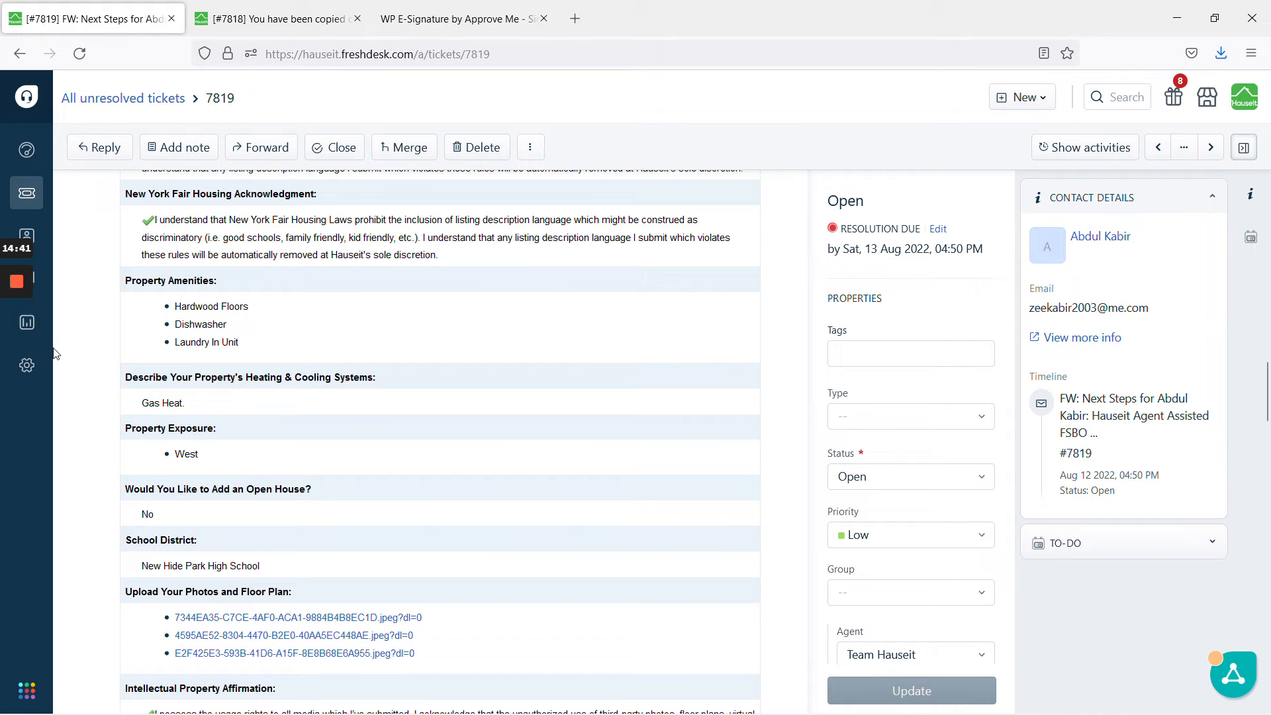
pyautogui.moveTo(13, 351)
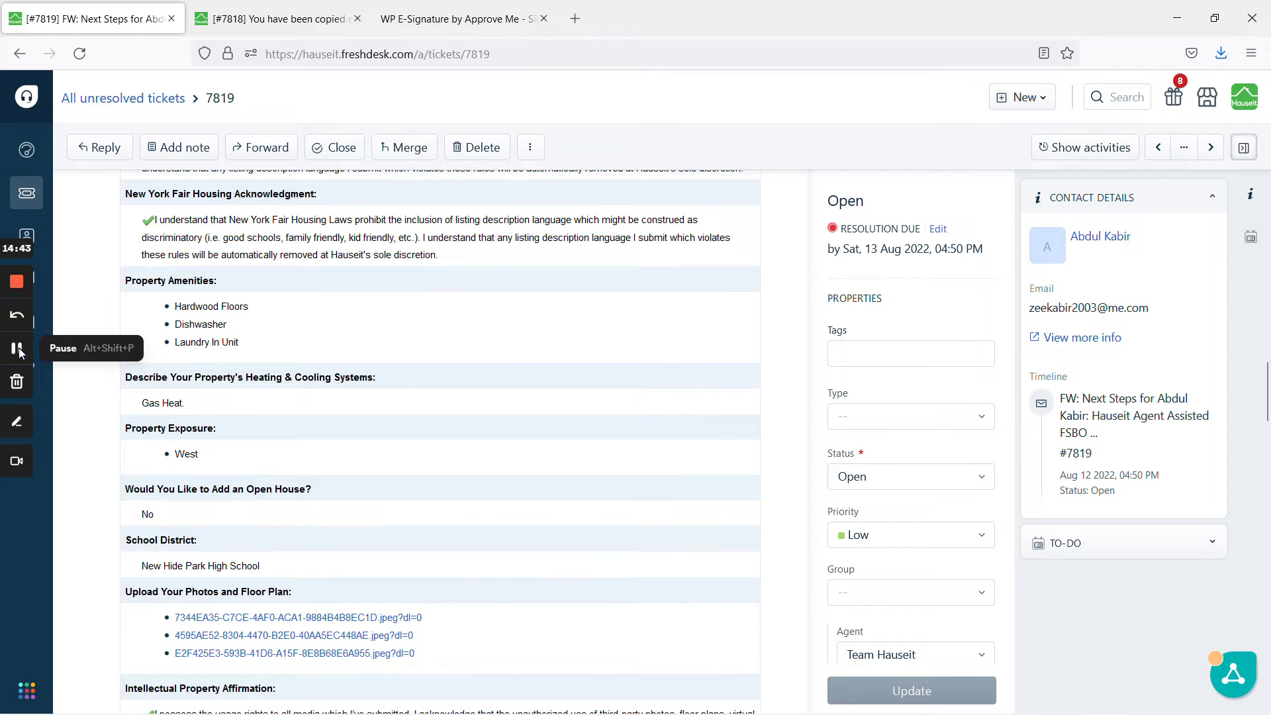
pyautogui.click(18, 350)
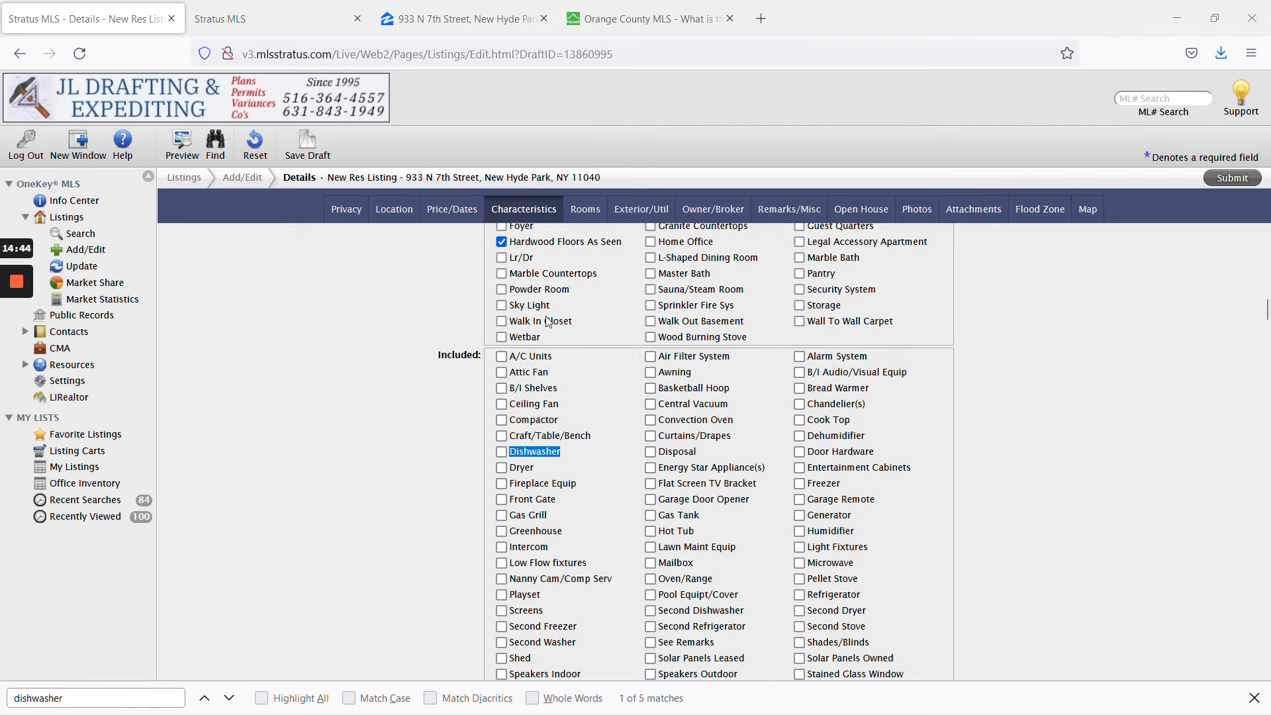
pyautogui.scroll(2, 569, 329)
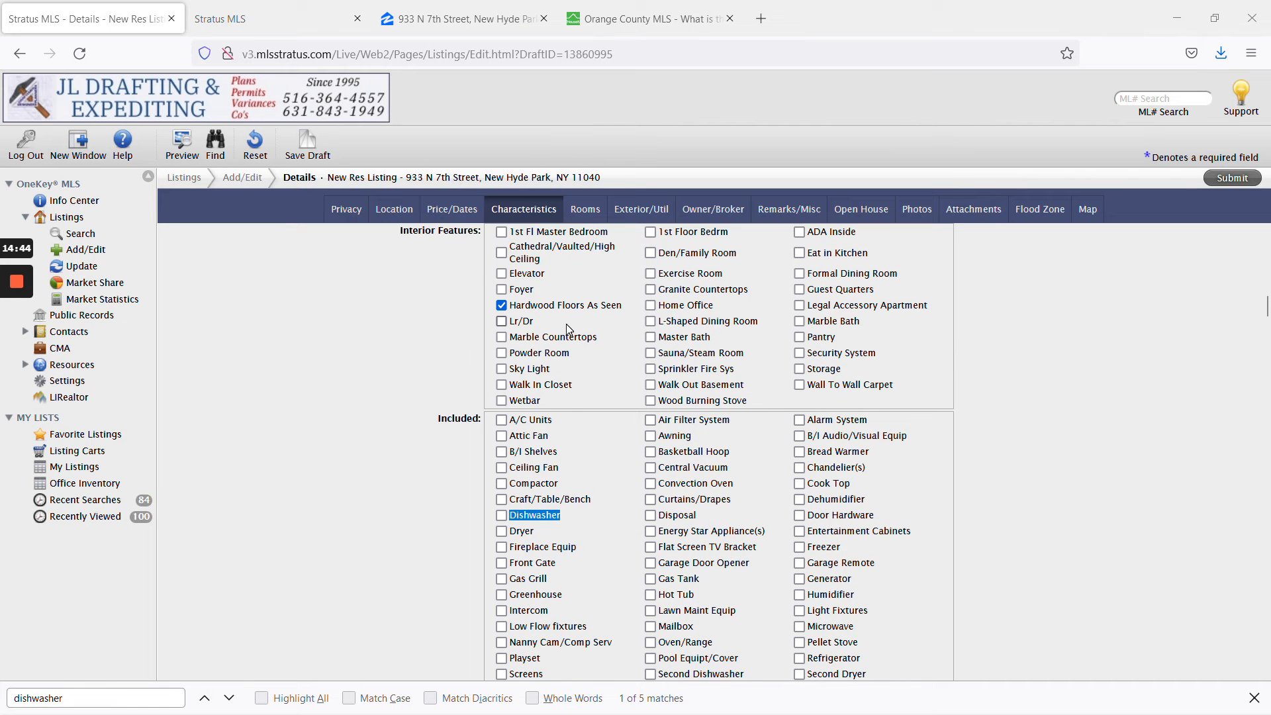
pyautogui.click(501, 515)
pyautogui.click(436, 508)
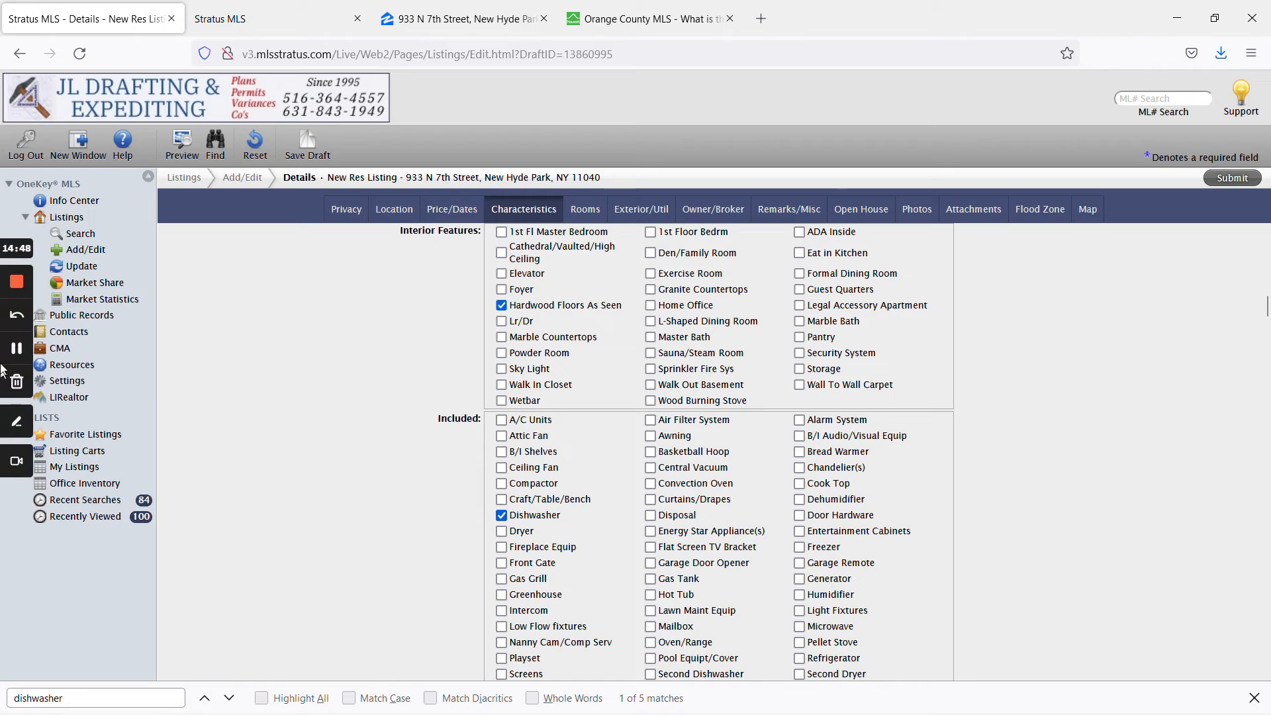
pyautogui.click(18, 349)
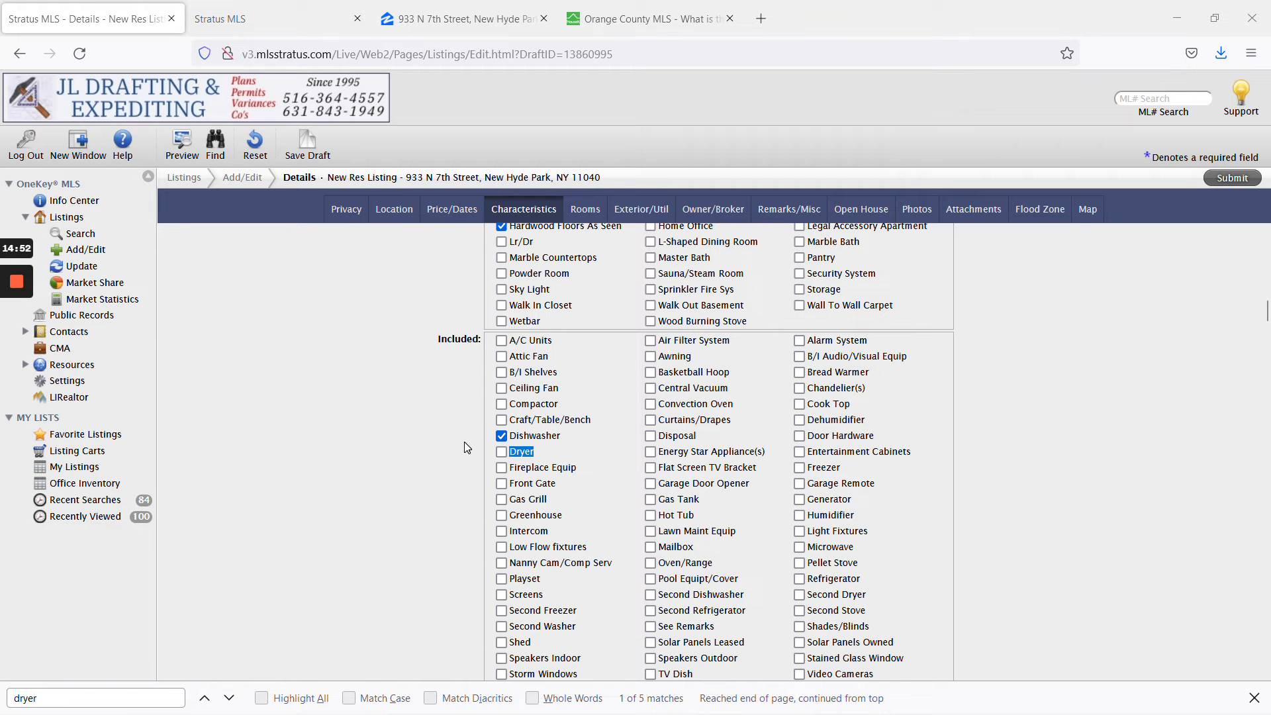
pyautogui.click(501, 452)
pyautogui.scroll(-2, 577, 497)
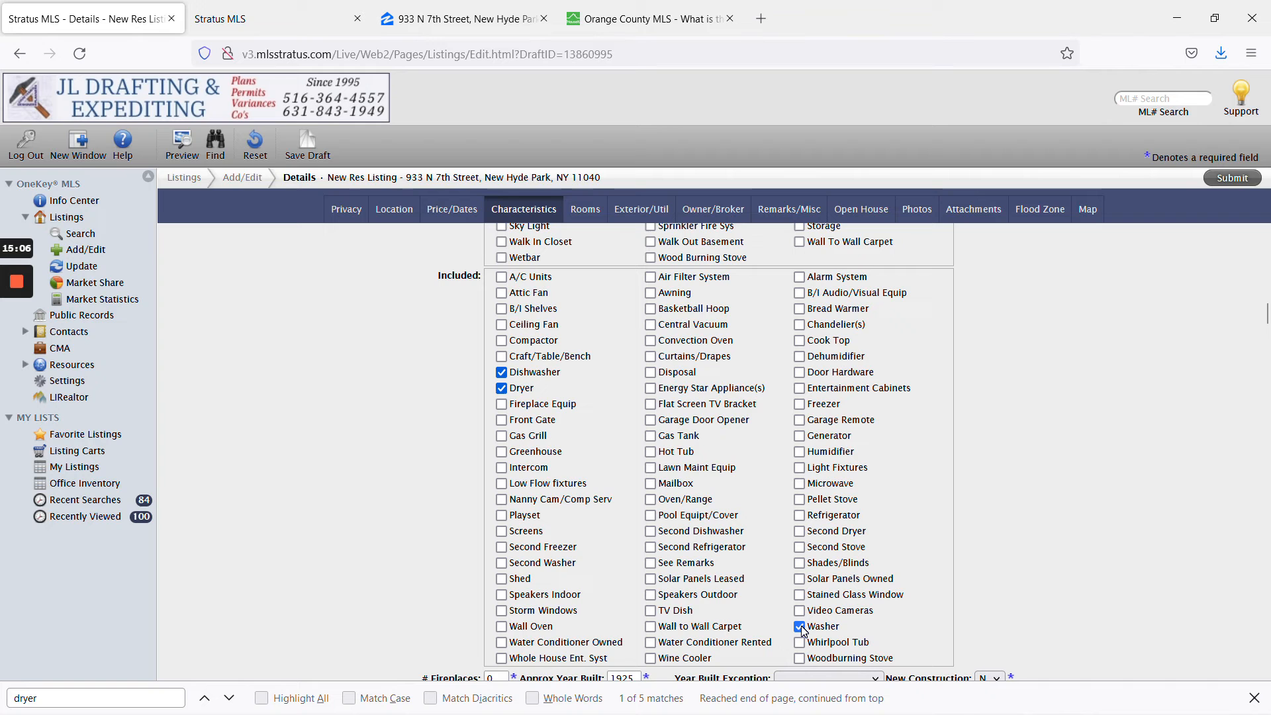
pyautogui.scroll(6, 558, 399)
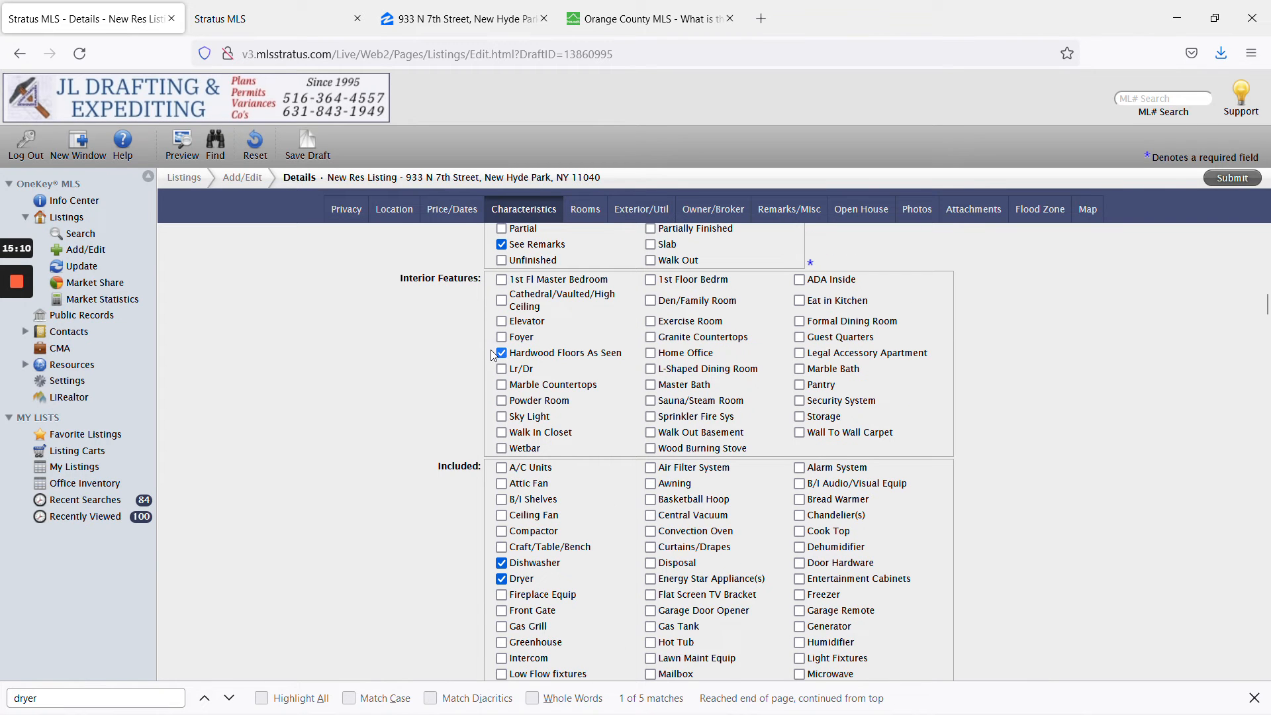
pyautogui.click(15, 349)
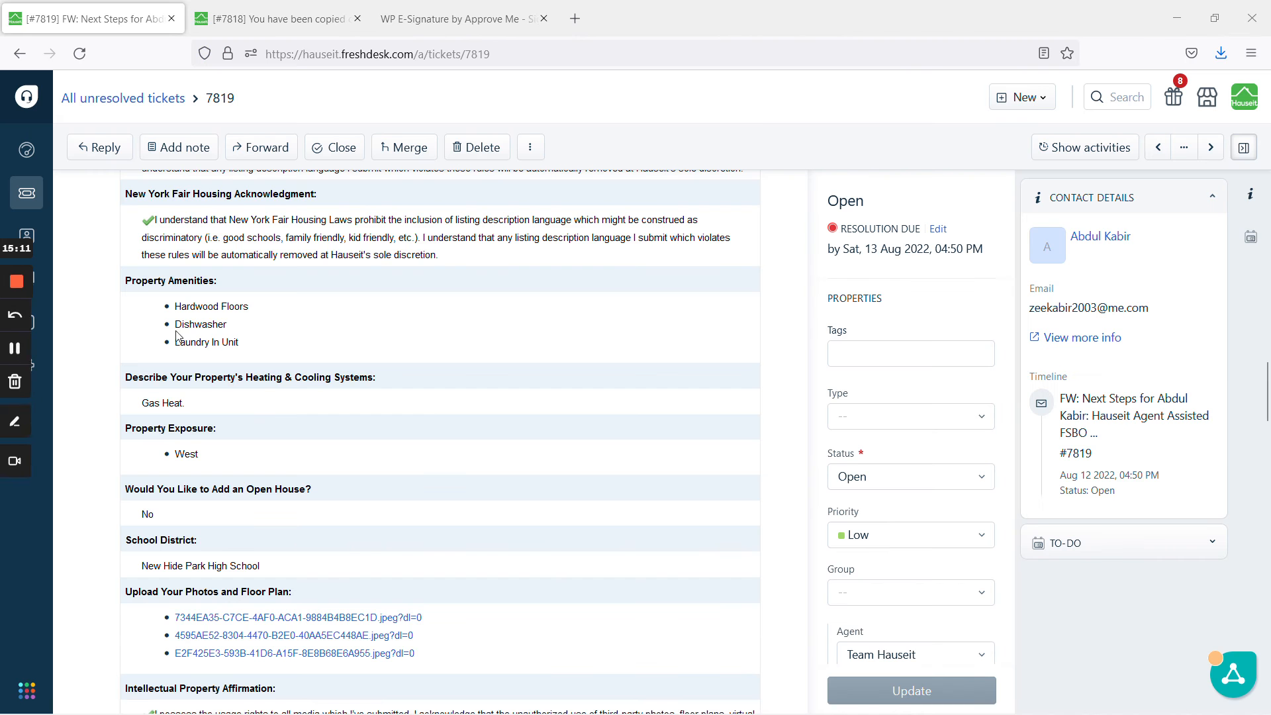
# Select the ticket's three listed property amenities to review them.
pyautogui.moveTo(241, 343); pyautogui.dragTo(181, 306)
pyautogui.click(249, 335)
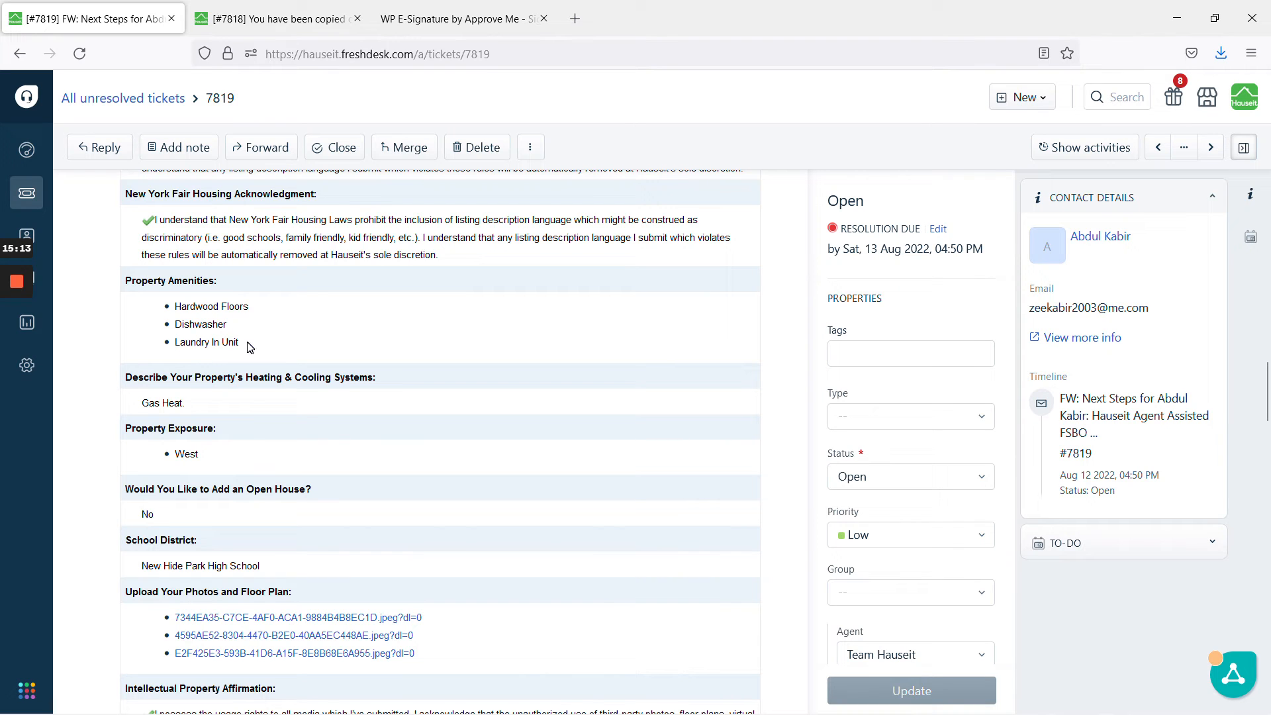
pyautogui.moveTo(250, 347); pyautogui.dragTo(173, 317)
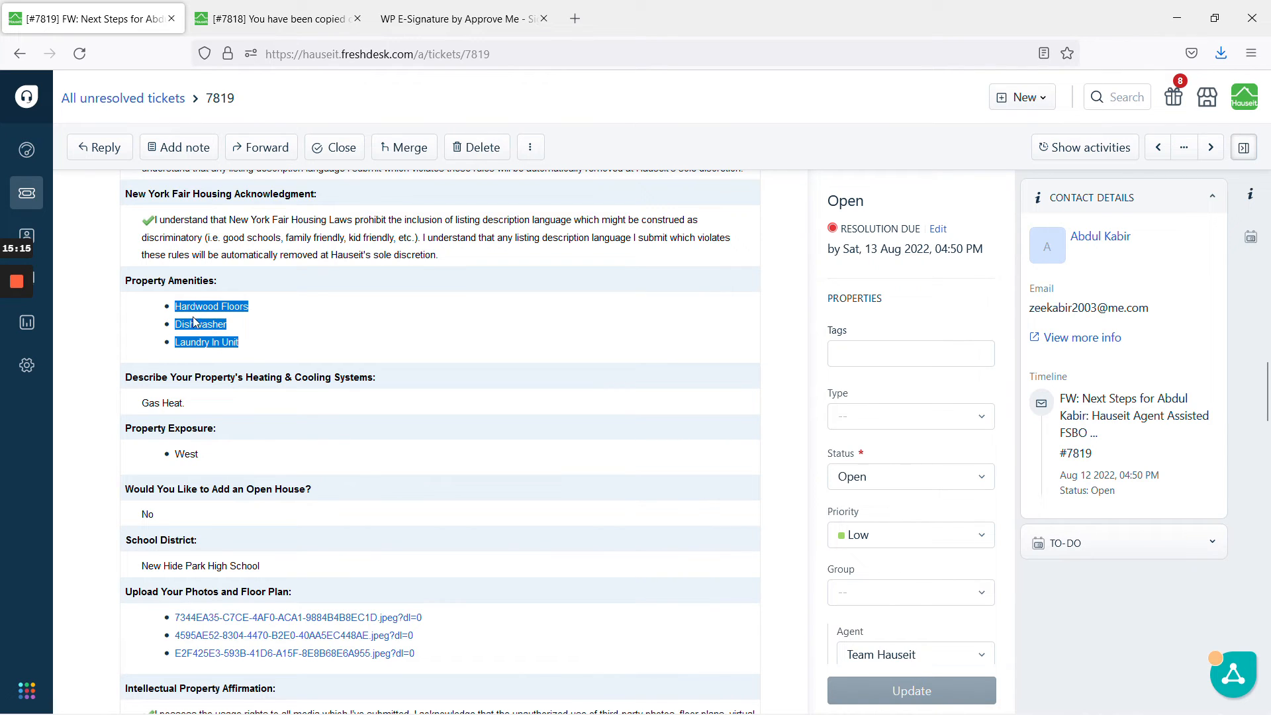
pyautogui.click(246, 351)
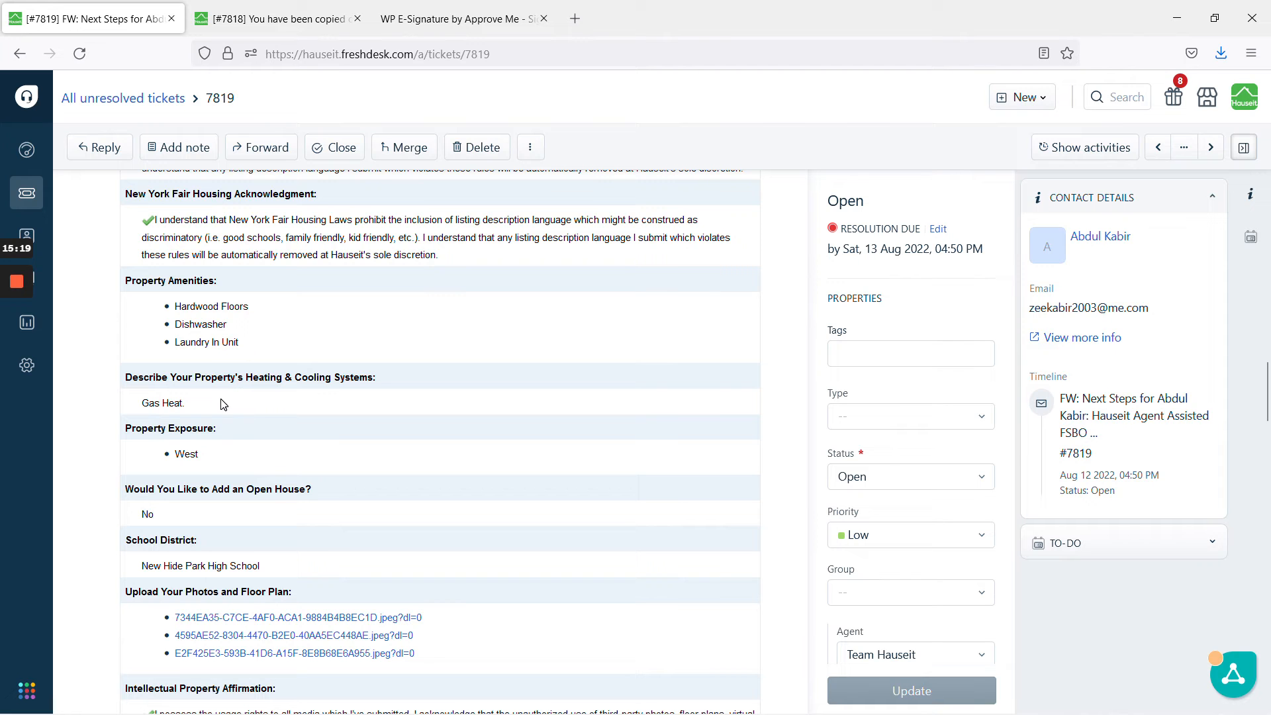
# Search the listing form for Exposure and set the lot exposure to West.
pyautogui.moveTo(209, 406); pyautogui.dragTo(162, 404)
pyautogui.hotkey('alt', 'Tab')
pyautogui.hotkey('alt', 'Tab')
pyautogui.hotkey('alt', 'Tab')
pyautogui.hotkey('ctrl', 'f')
pyautogui.write('exposure')
pyautogui.press('Return')
pyautogui.press('Return')
pyautogui.press('Return')
pyautogui.press('Return')
pyautogui.press('Return')
pyautogui.press('Return')
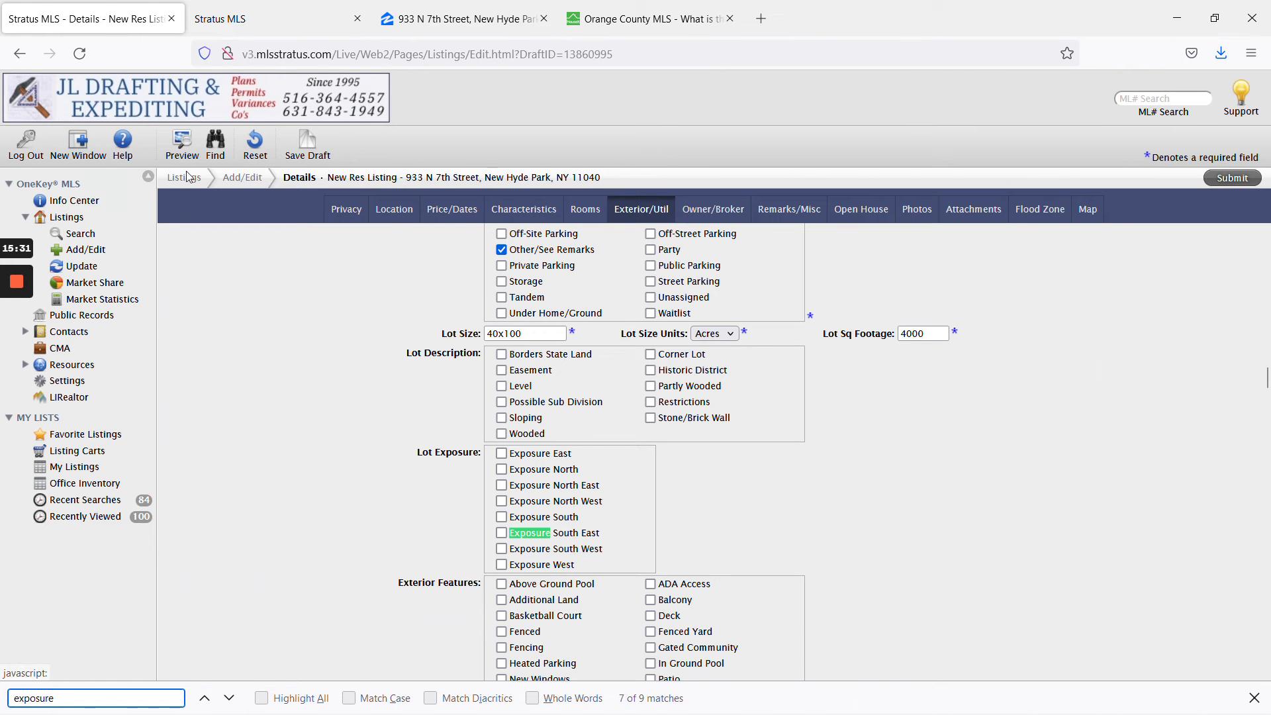
pyautogui.hotkey('alt', 'Tab')
pyautogui.moveTo(18, 358)
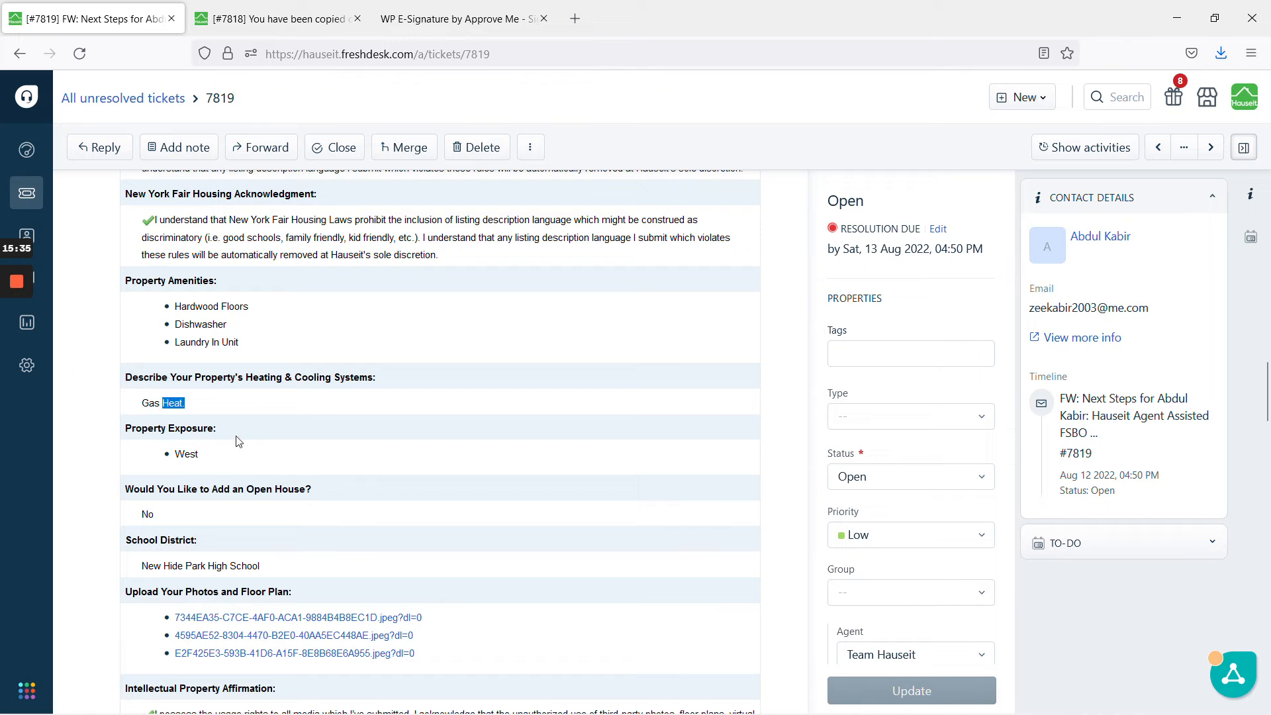
pyautogui.click(241, 464)
pyautogui.click(17, 355)
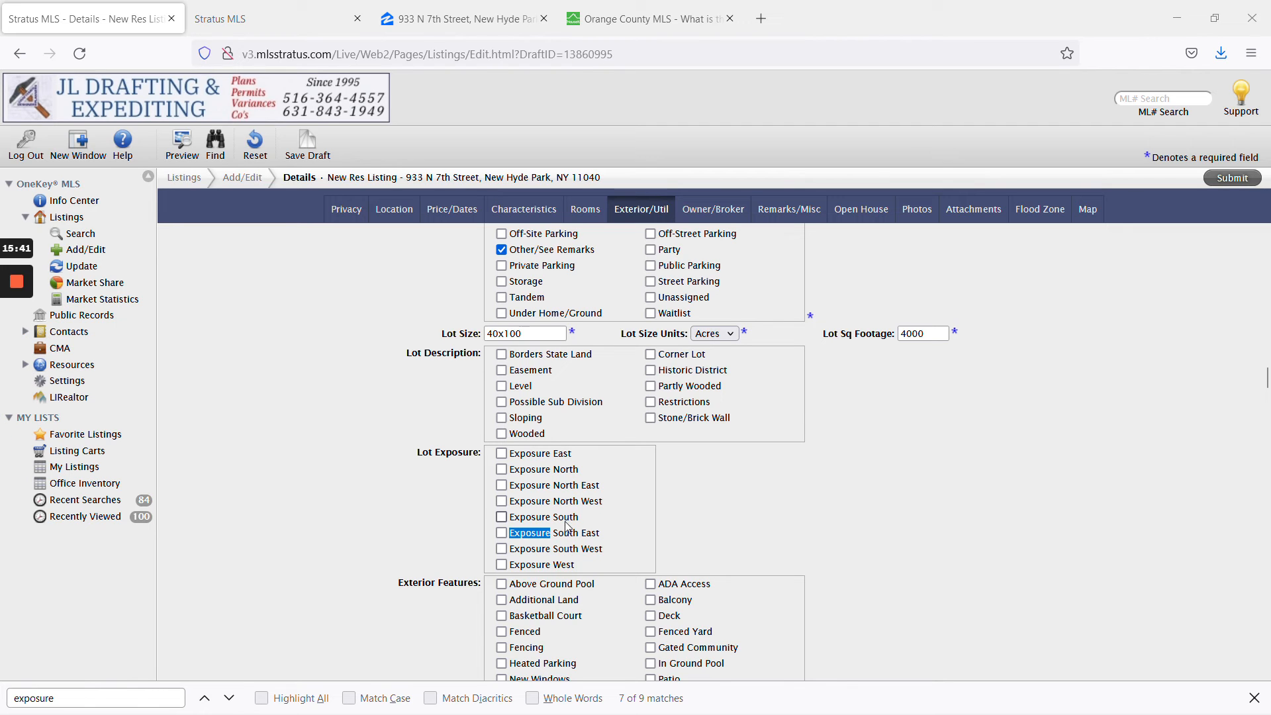
pyautogui.click(573, 565)
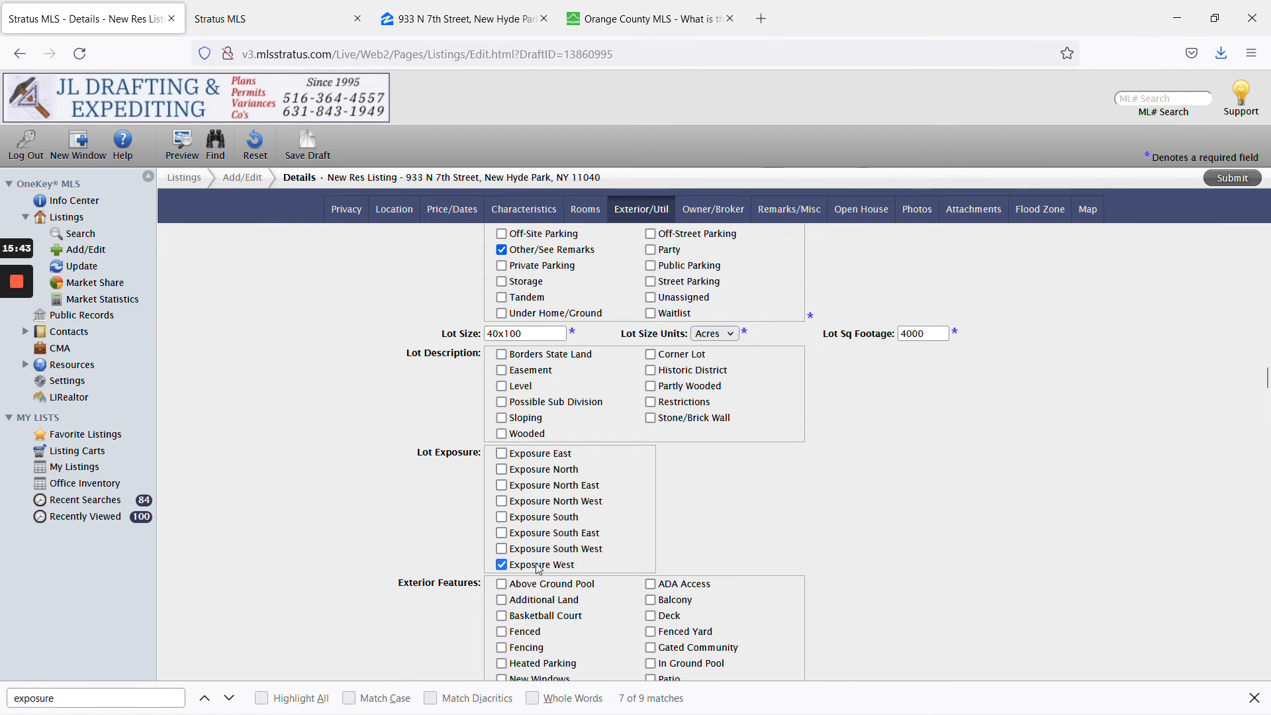
pyautogui.click(17, 356)
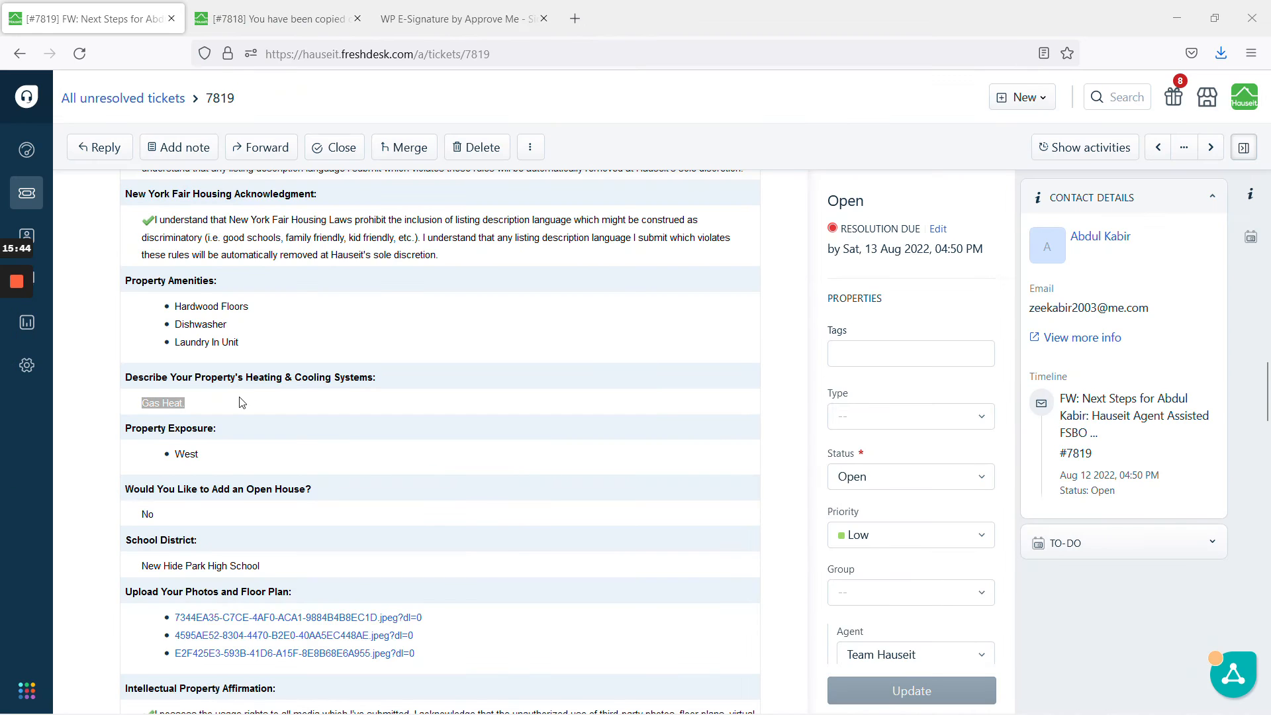
# Copy the ticket's heating and cooling answer 'Gas Heat.'.
pyautogui.moveTo(227, 401); pyautogui.dragTo(127, 377)
pyautogui.rightClick(162, 376)
pyautogui.click(224, 391)
pyautogui.click(265, 420)
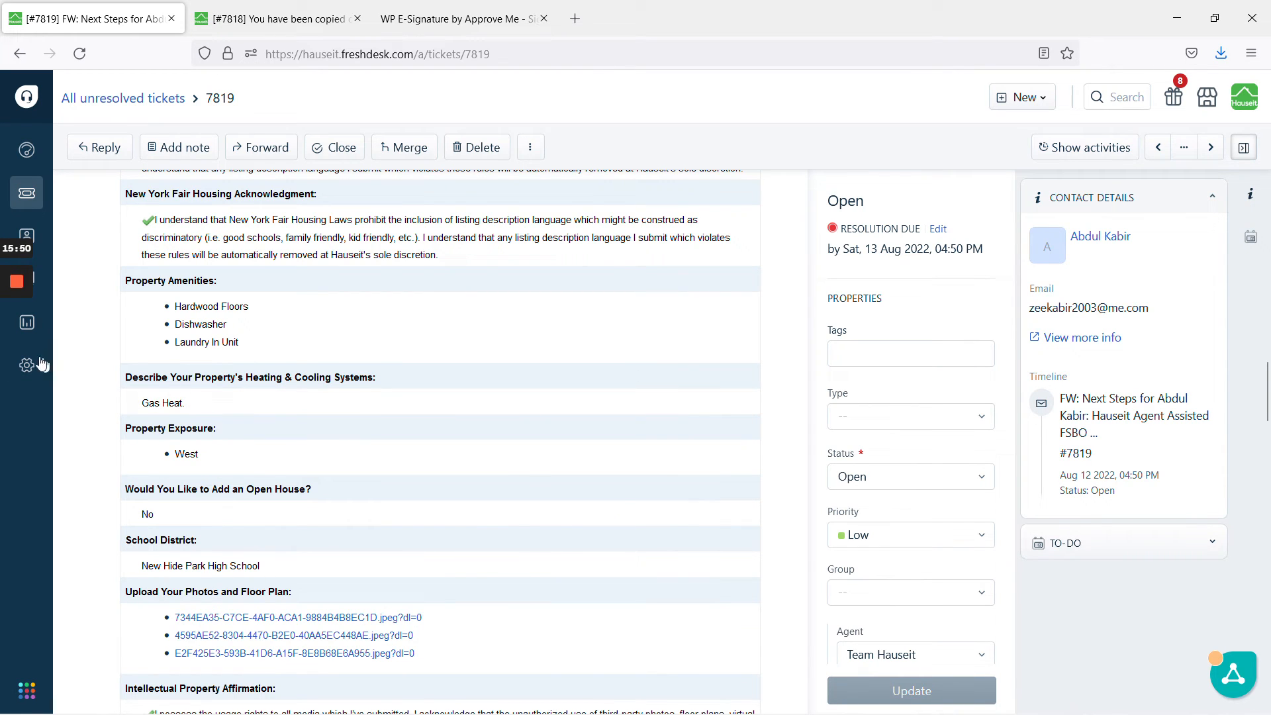
# Paste the heating answer into Broker Remarks, removing the blank line so 'Gas Heat.' stays on one line.
pyautogui.moveTo(18, 352)
pyautogui.click(17, 349)
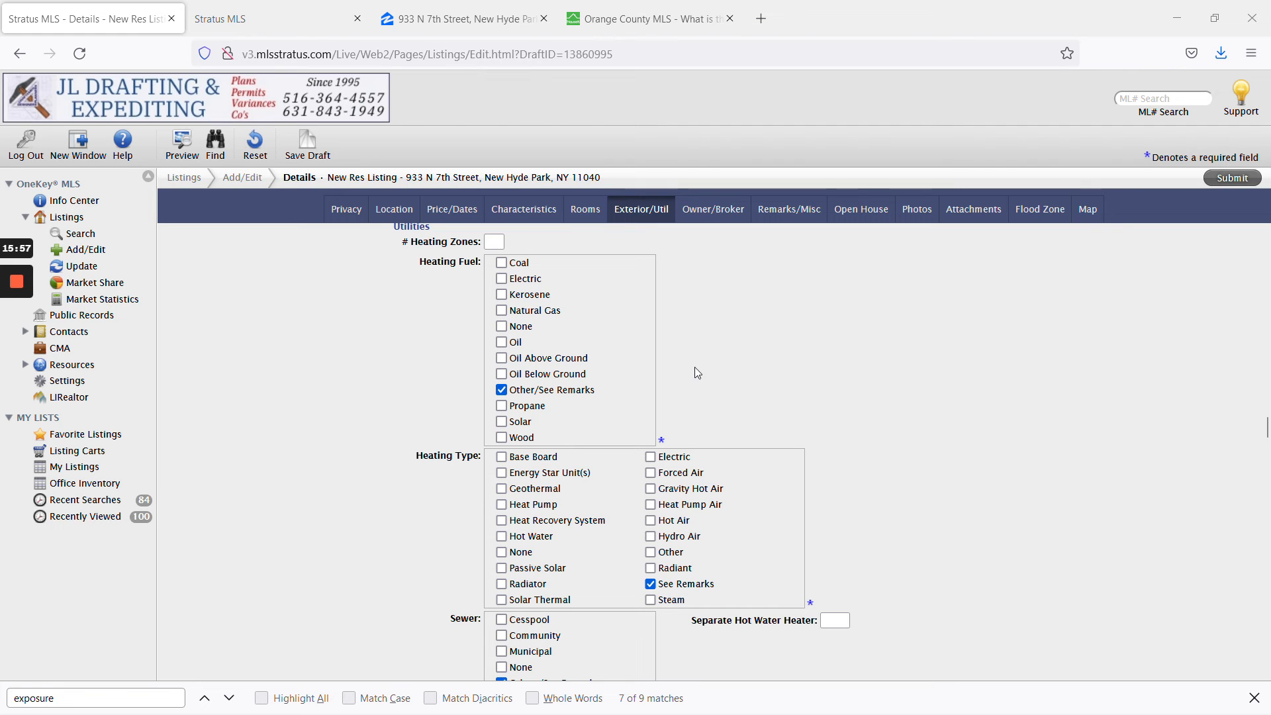
pyautogui.scroll(-20, 1070, 486)
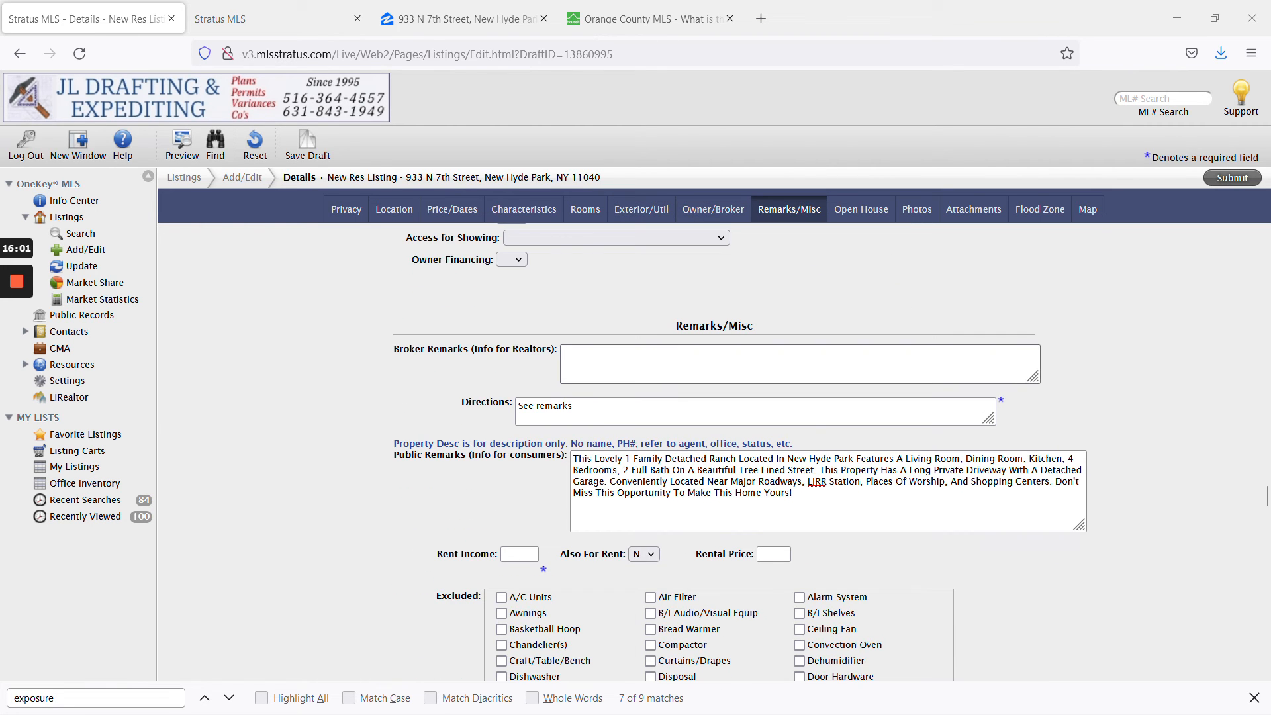
pyautogui.click(781, 363)
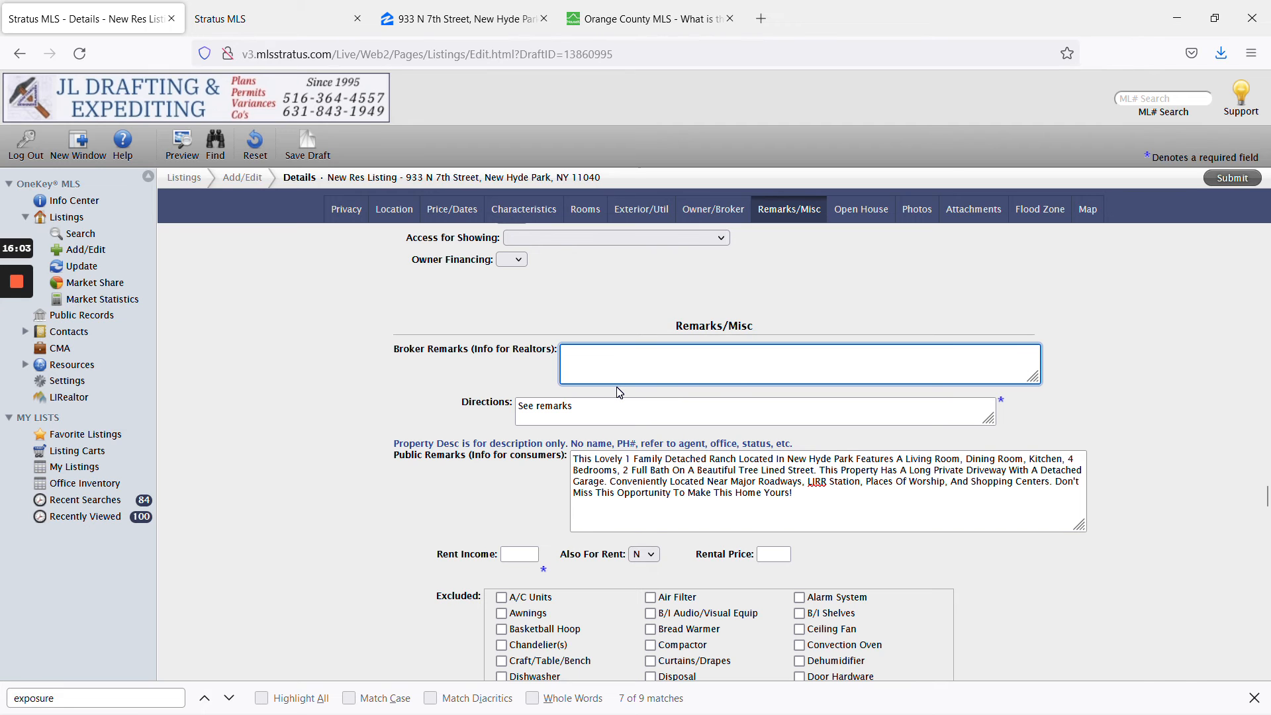
pyautogui.hotkey('ctrl', 'v')
pyautogui.moveTo(1034, 379); pyautogui.dragTo(1076, 419)
pyautogui.press('BackSpace')
pyautogui.press('BackSpace')
pyautogui.press('BackSpace')
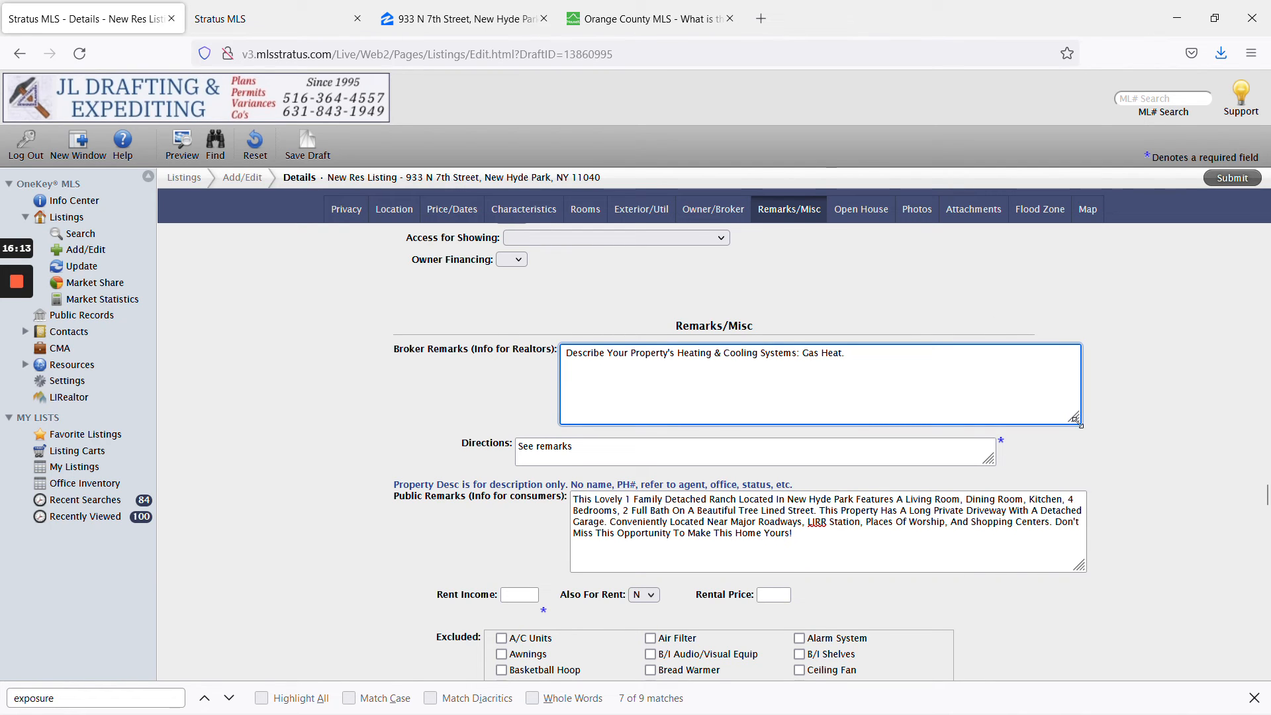
pyautogui.moveTo(1073, 419); pyautogui.dragTo(1064, 365)
pyautogui.click(992, 350)
pyautogui.click(1166, 391)
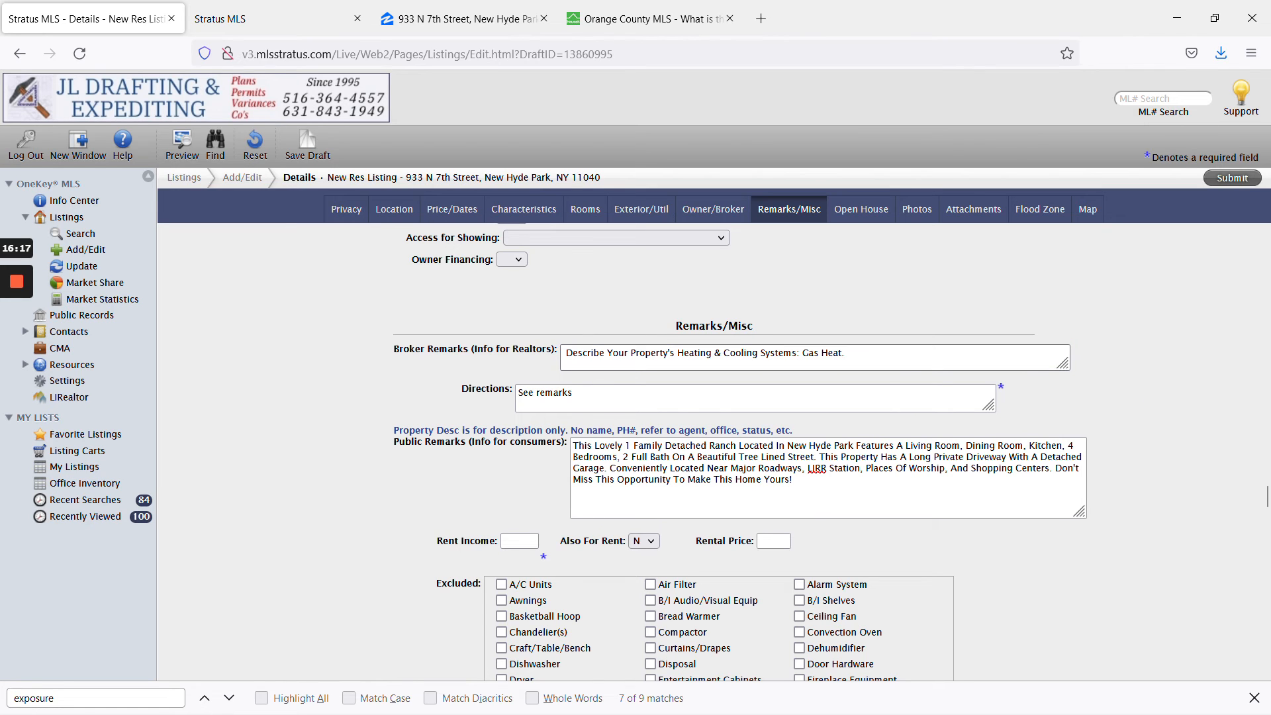
pyautogui.scroll(-3, 1185, 460)
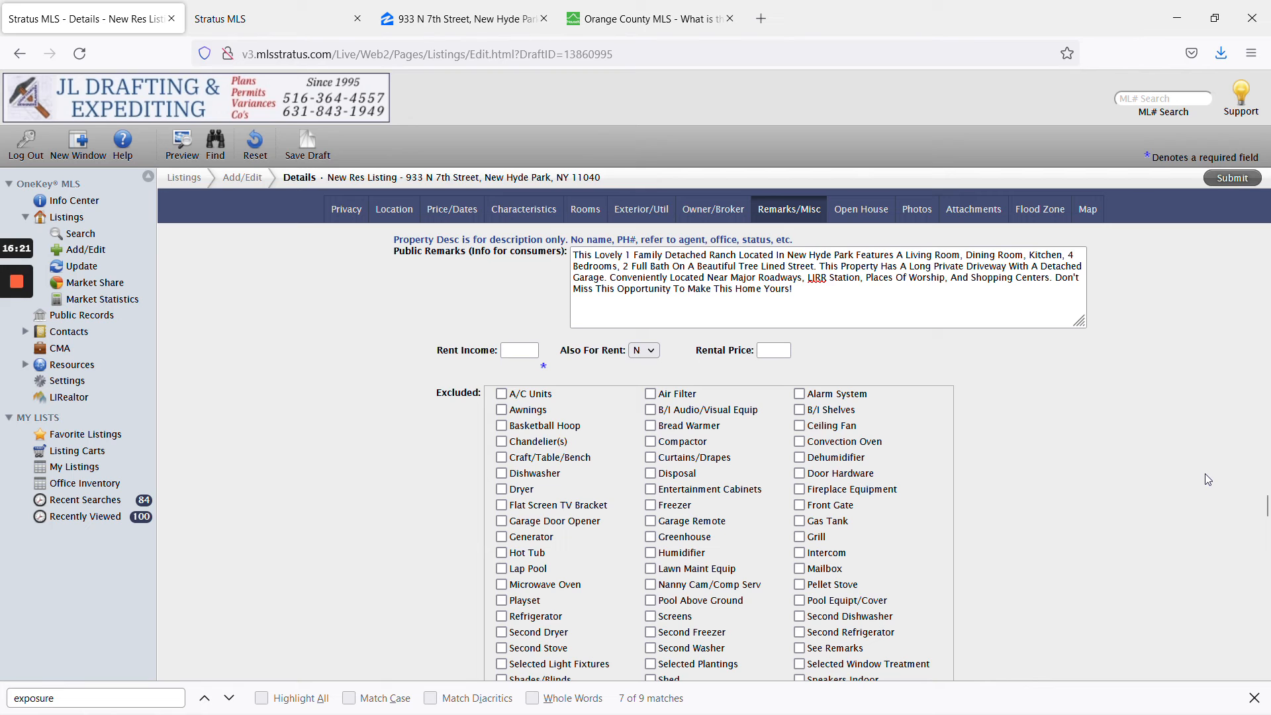
pyautogui.moveTo(1264, 507); pyautogui.dragTo(1265, 678)
pyautogui.click(714, 404)
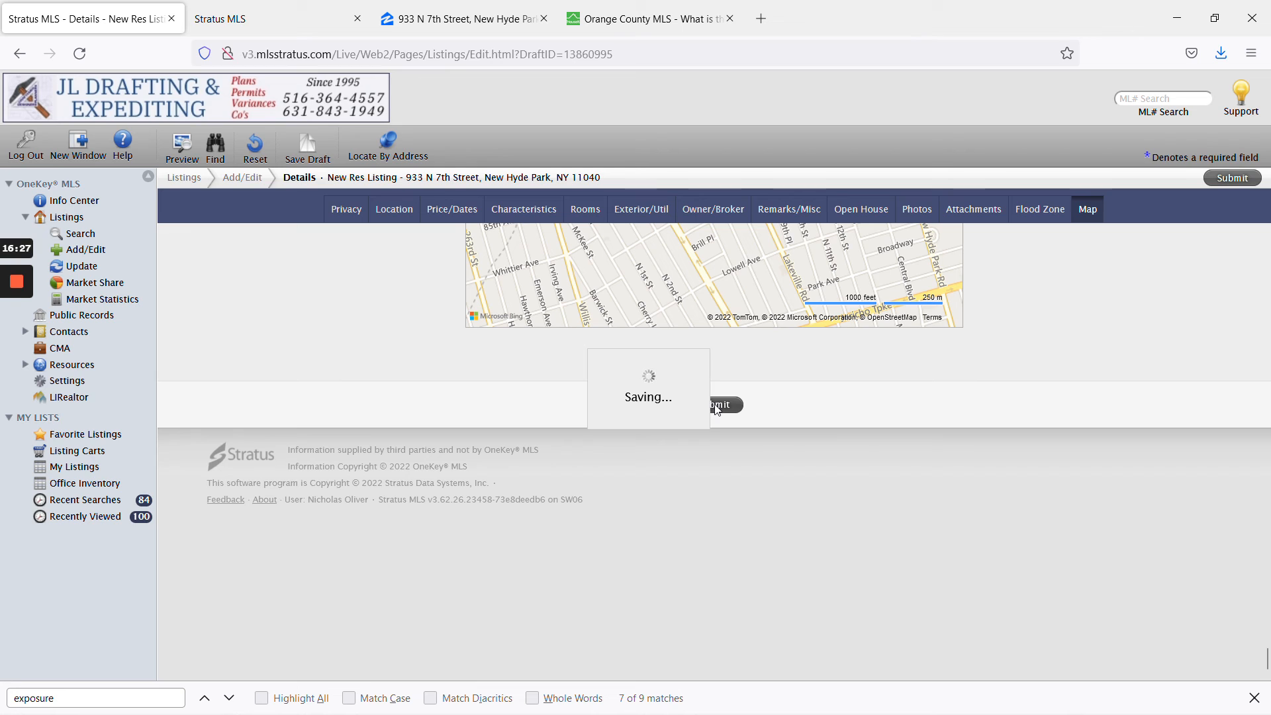
pyautogui.moveTo(13, 346)
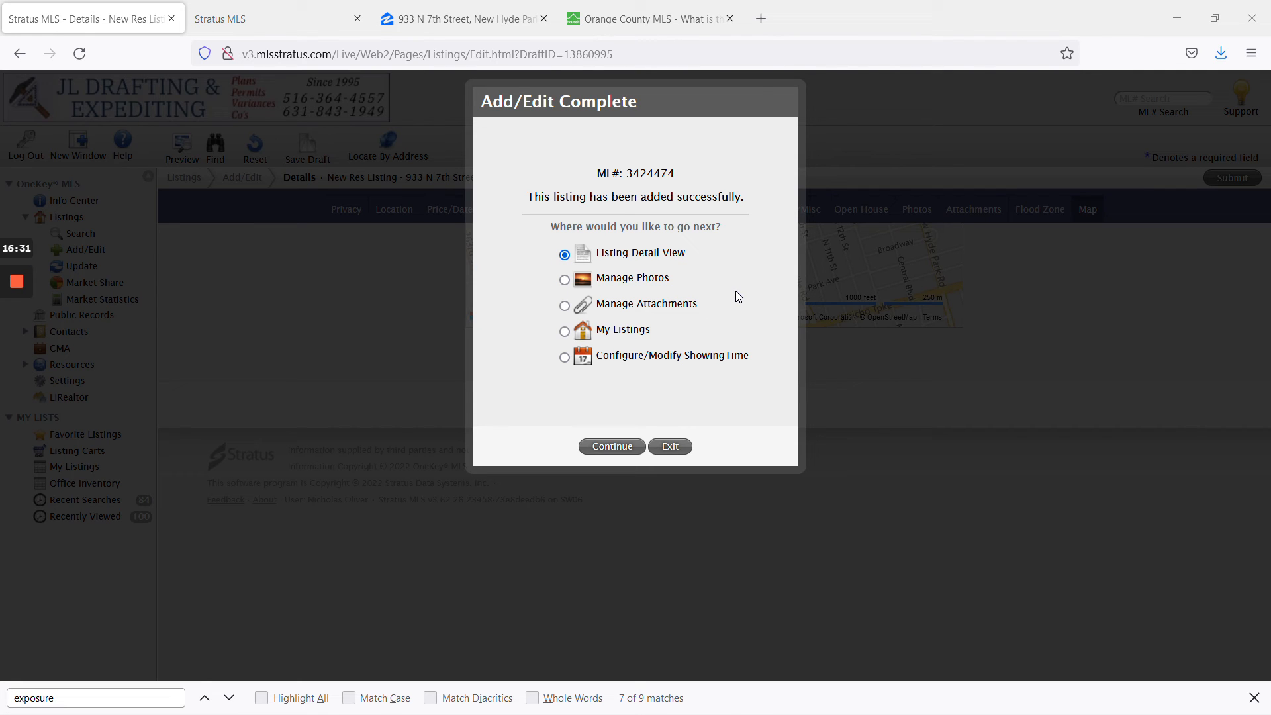
pyautogui.click(614, 446)
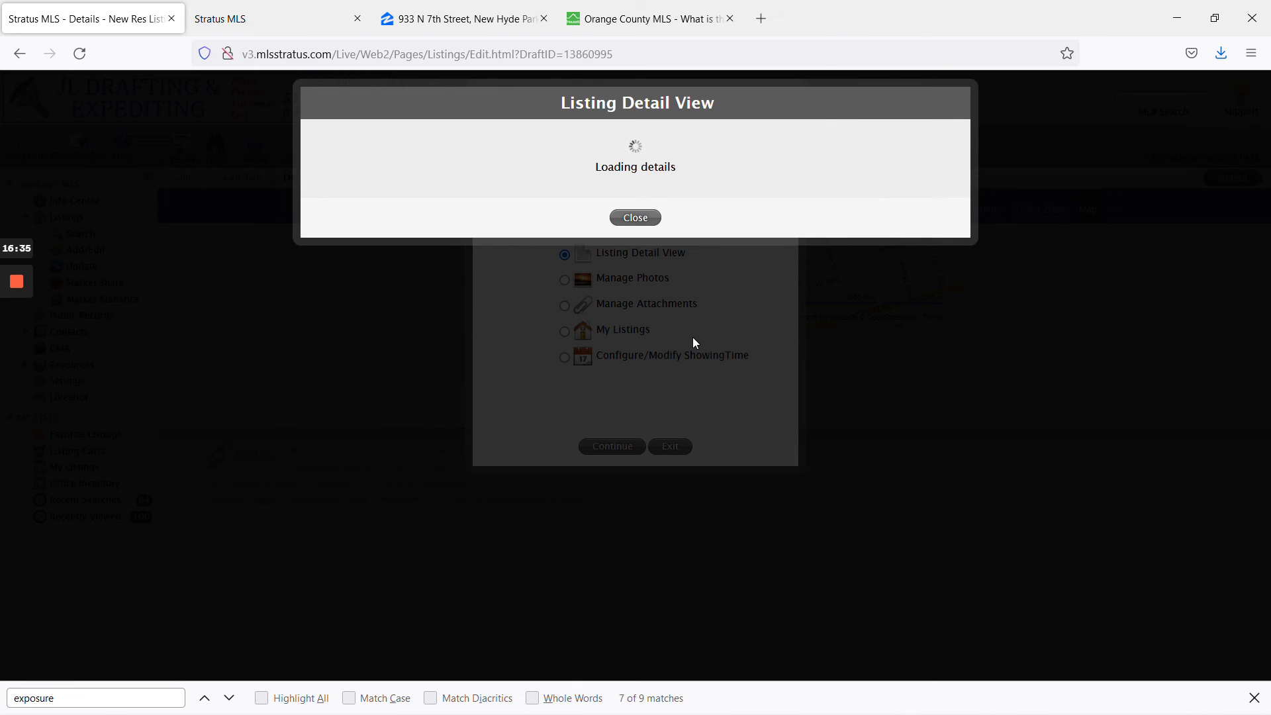
pyautogui.moveTo(22, 348)
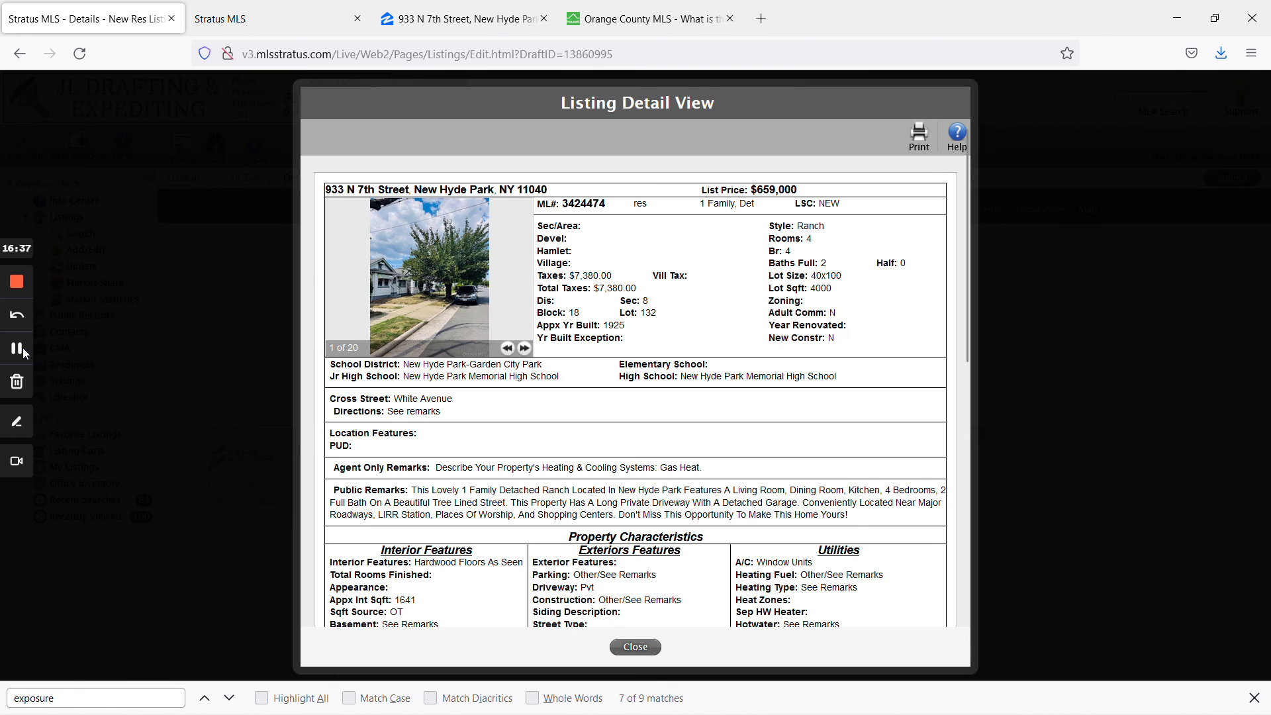
pyautogui.click(22, 348)
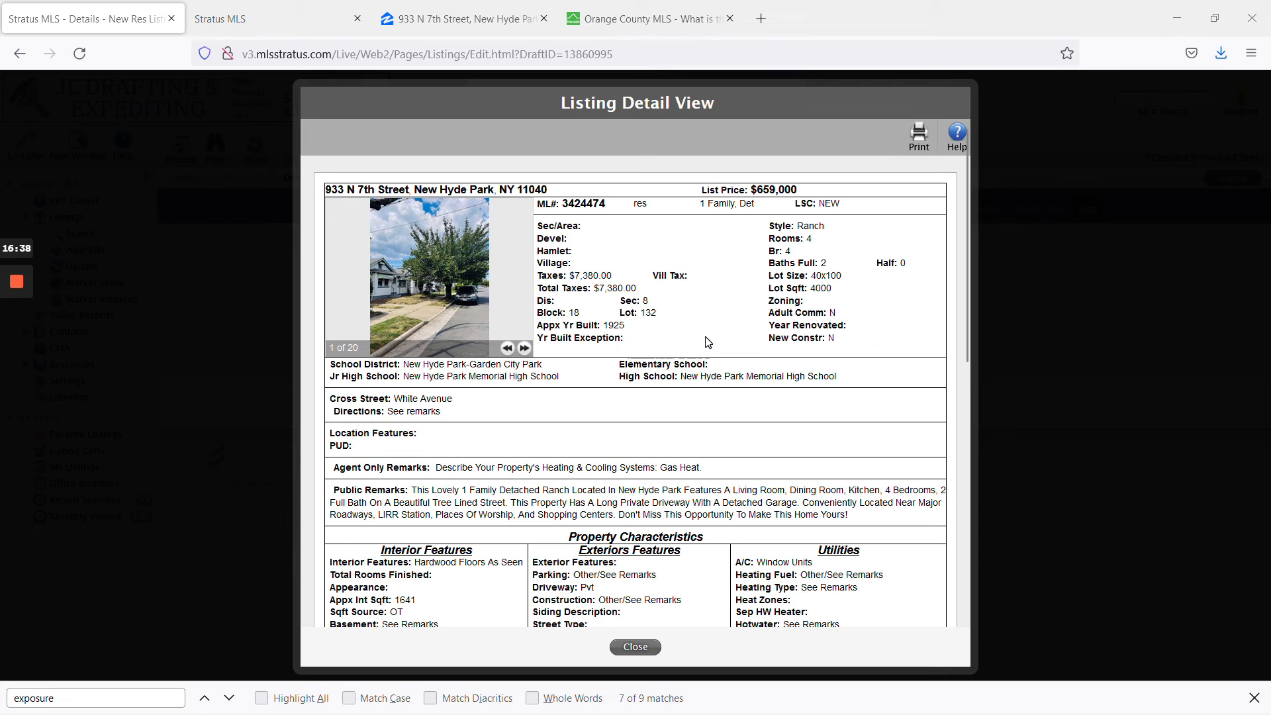
pyautogui.scroll(-3, 708, 342)
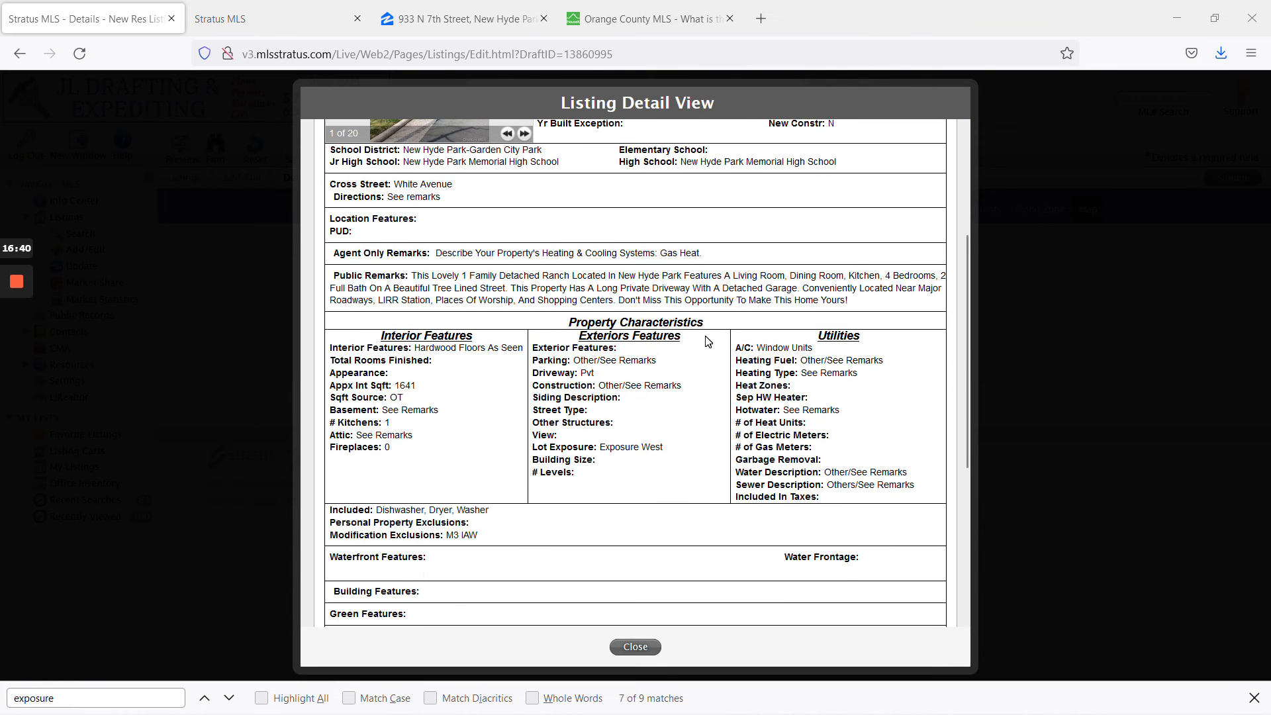
pyautogui.scroll(-4, 708, 341)
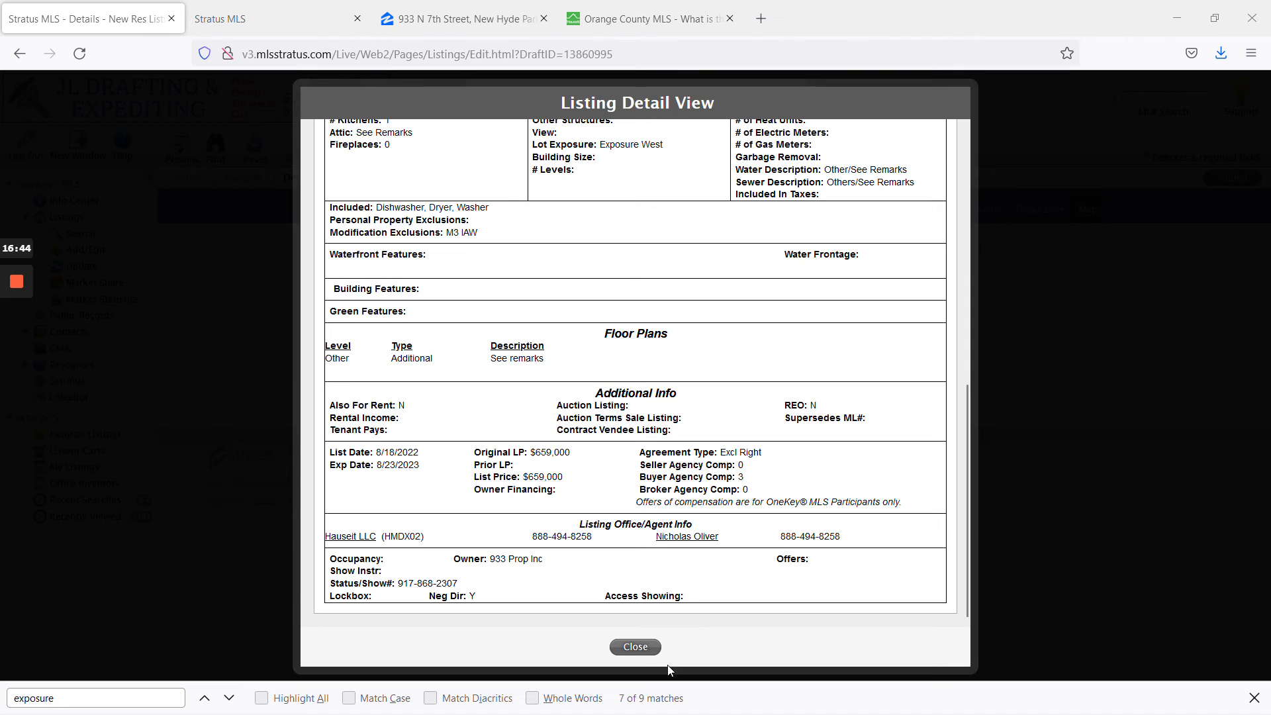
# Exit the listing preview and search My Listings' Office Inventory including Pending listings.
pyautogui.click(636, 646)
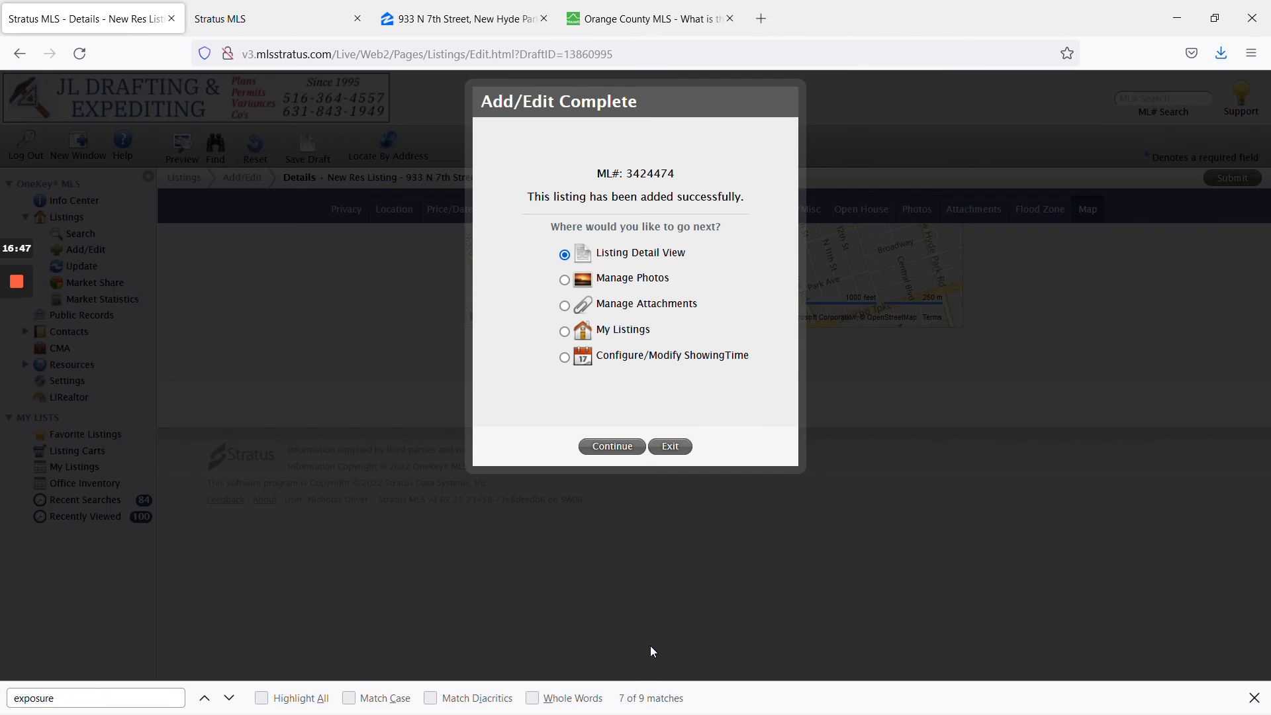
pyautogui.click(671, 446)
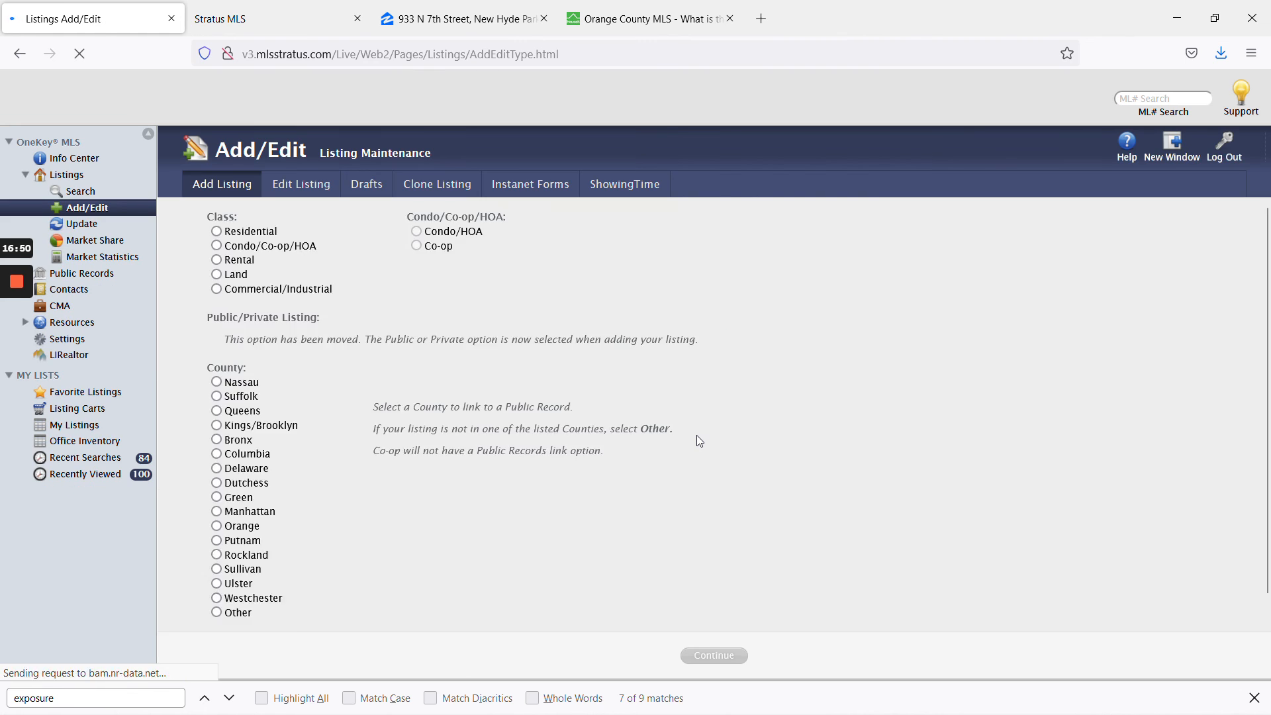
pyautogui.click(74, 424)
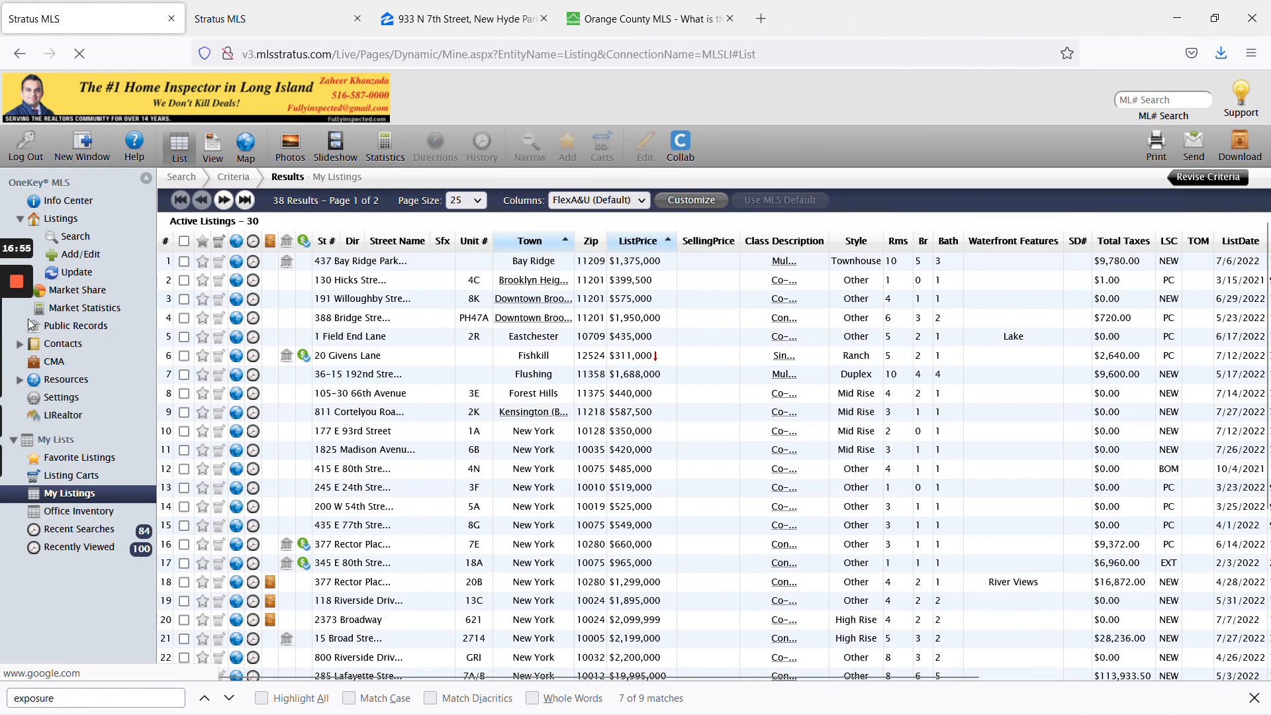
pyautogui.click(18, 349)
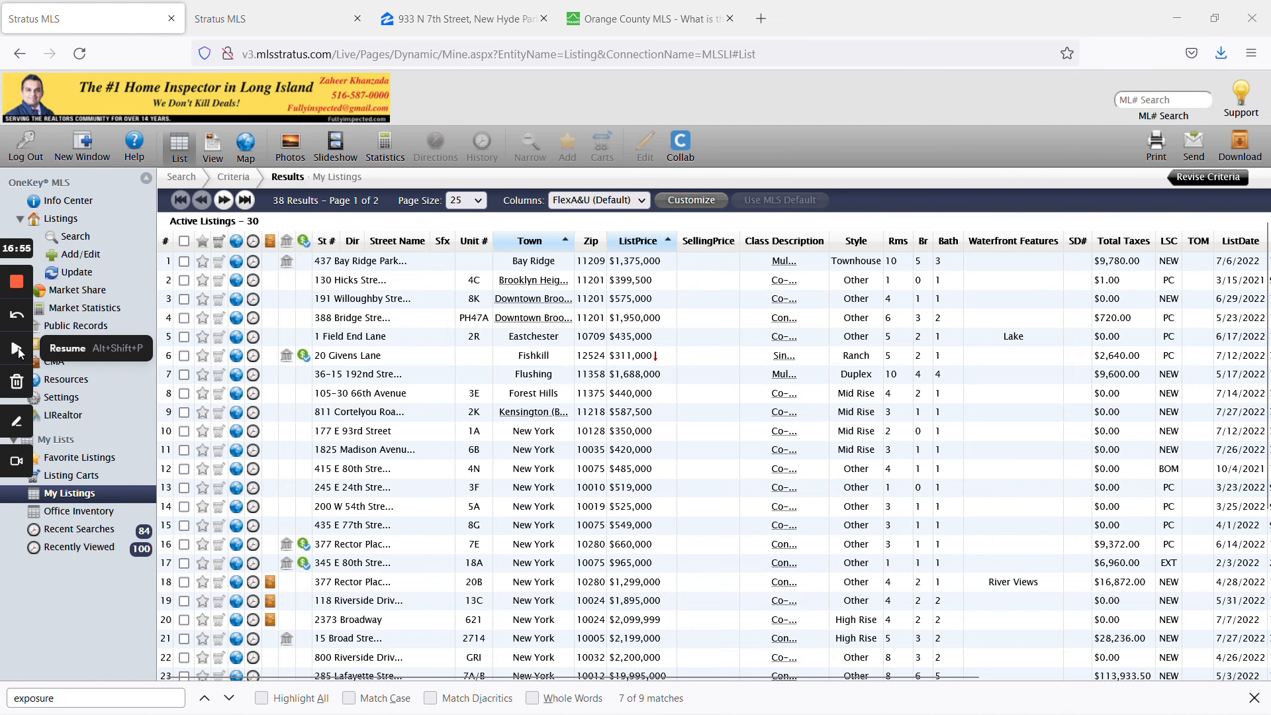
pyautogui.click(79, 511)
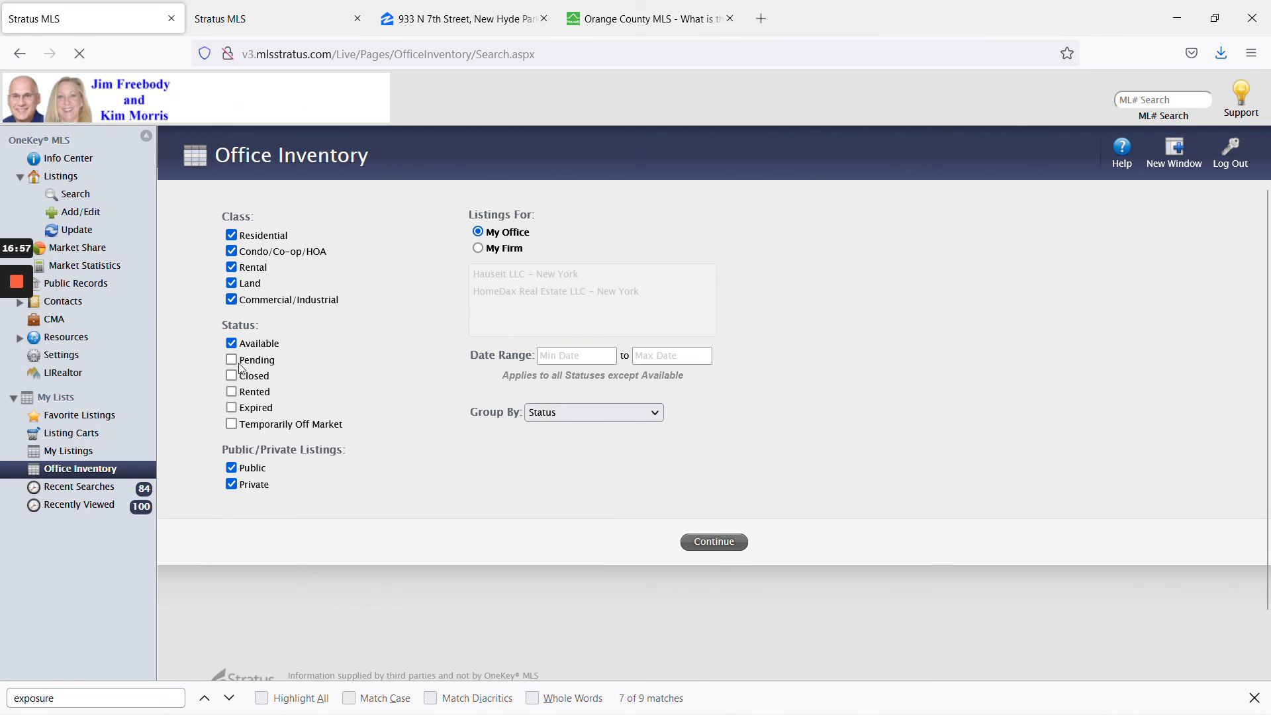
pyautogui.click(232, 359)
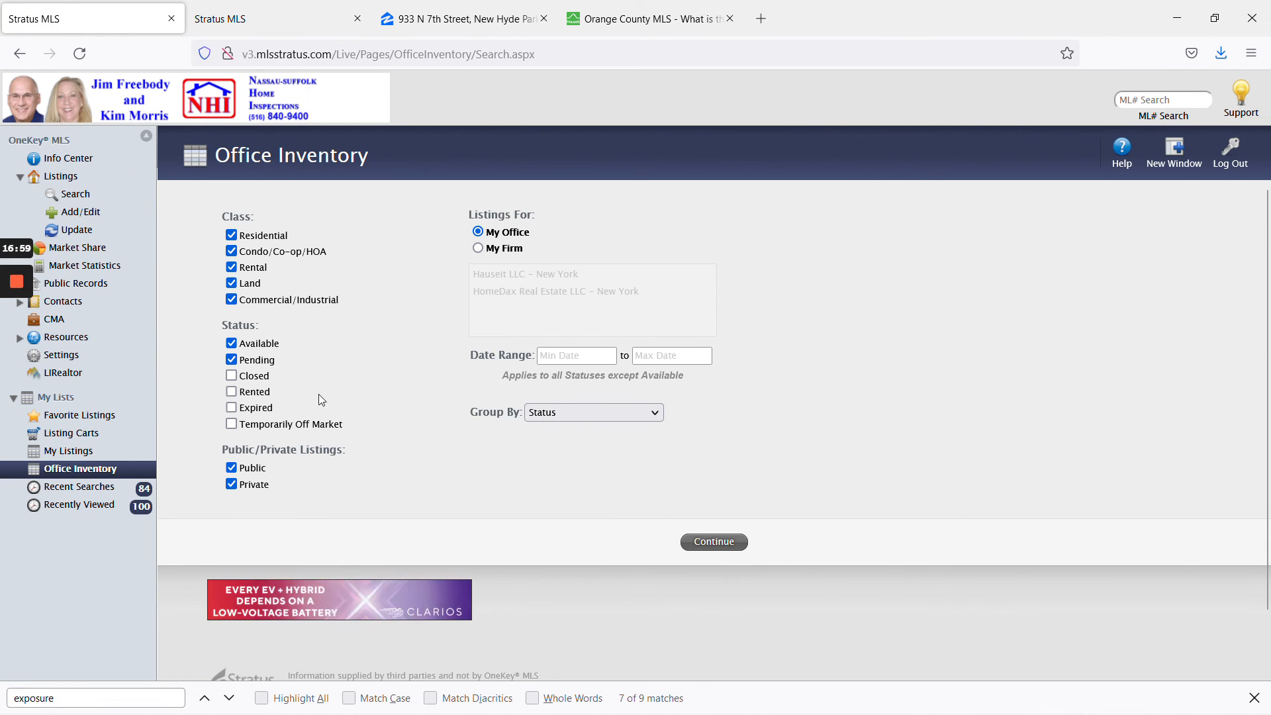
pyautogui.click(732, 545)
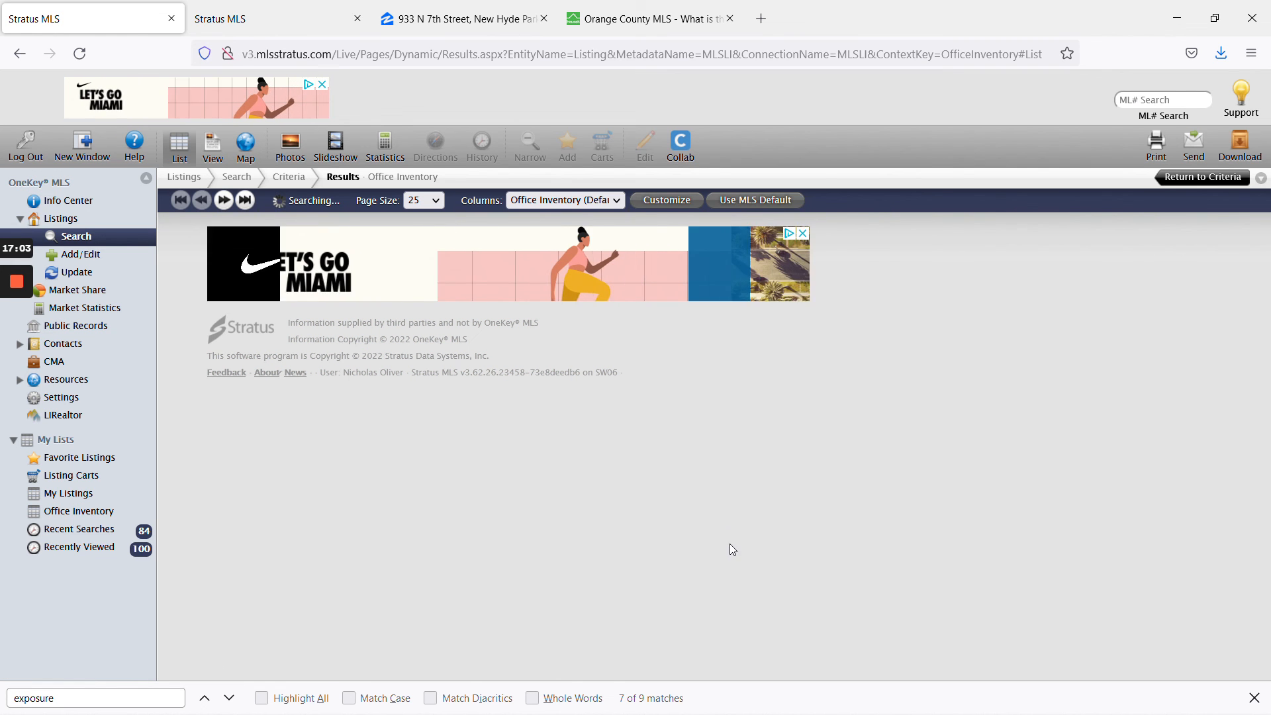
pyautogui.moveTo(4, 356)
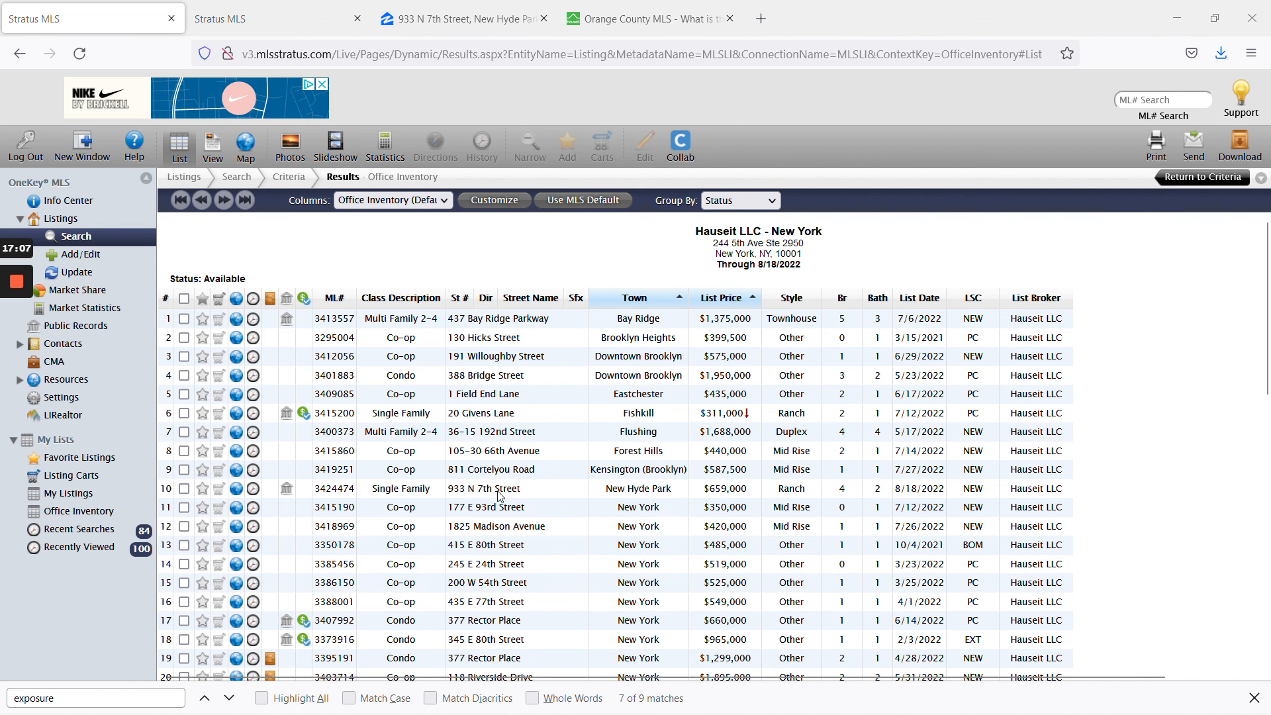
pyautogui.click(184, 488)
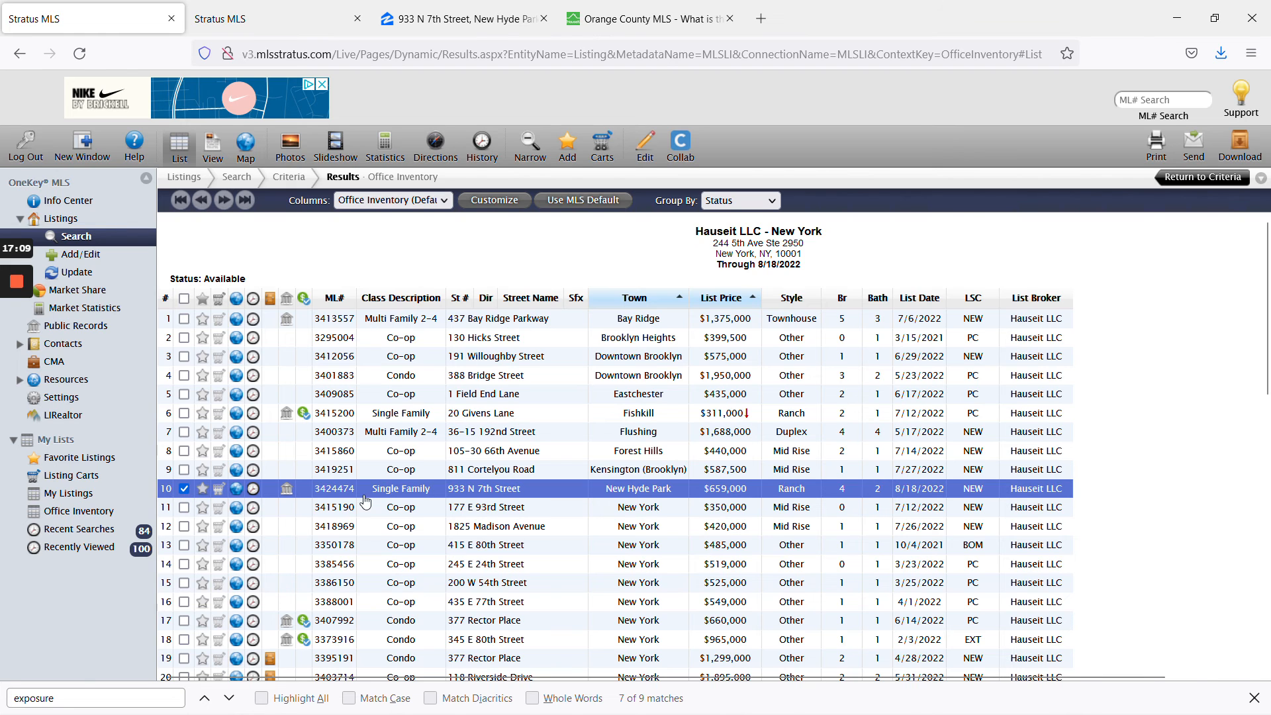
pyautogui.click(413, 489)
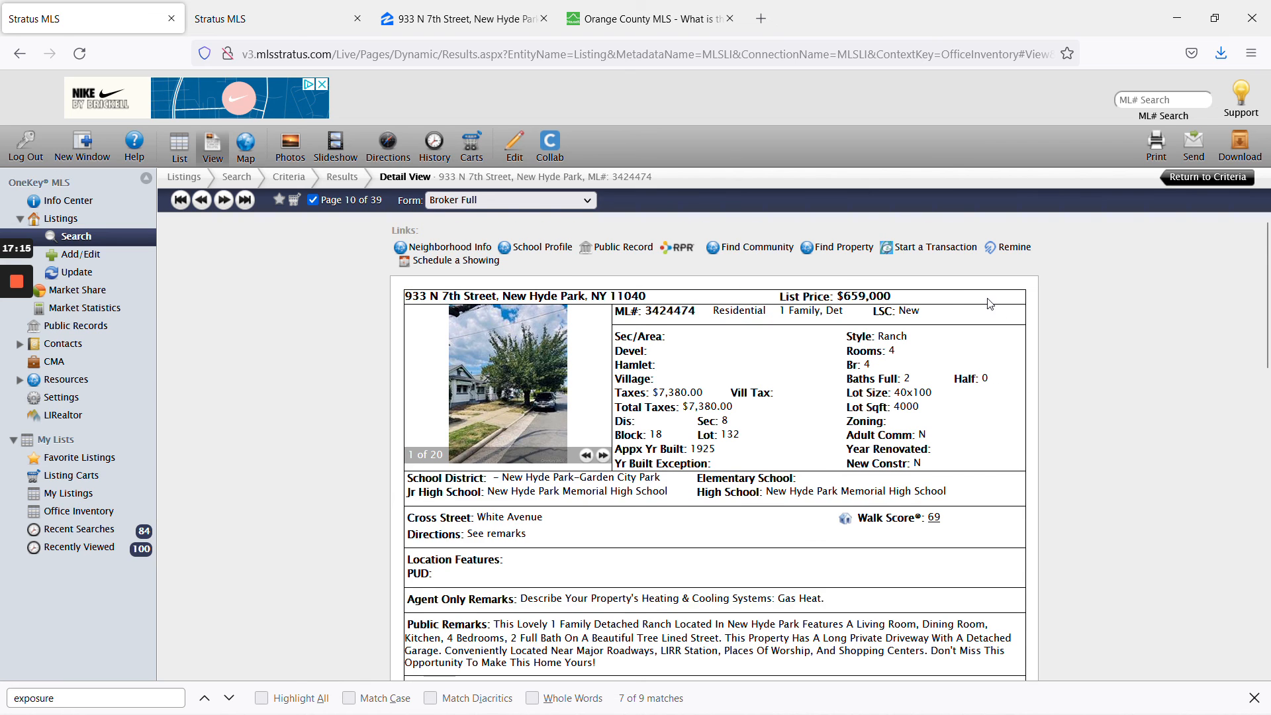
pyautogui.click(1195, 146)
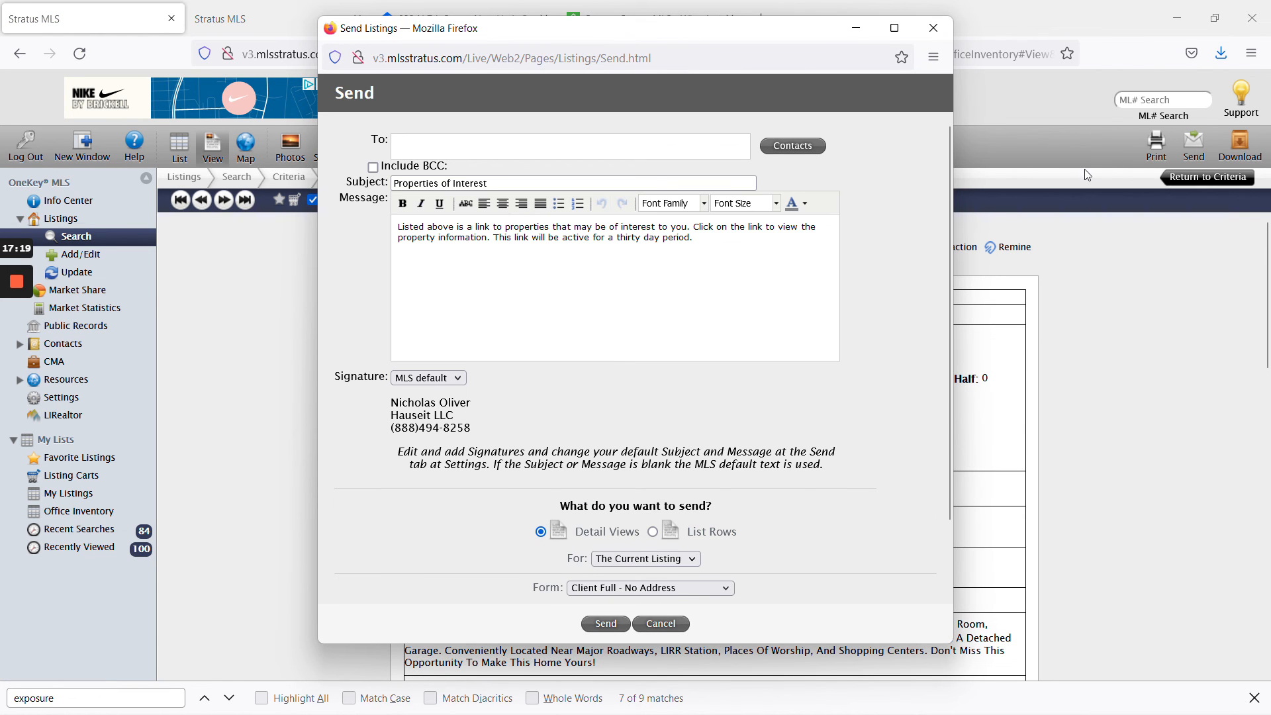
# Copy the seller's email address from the ticket and add it as the listing email's recipient.
pyautogui.click(17, 351)
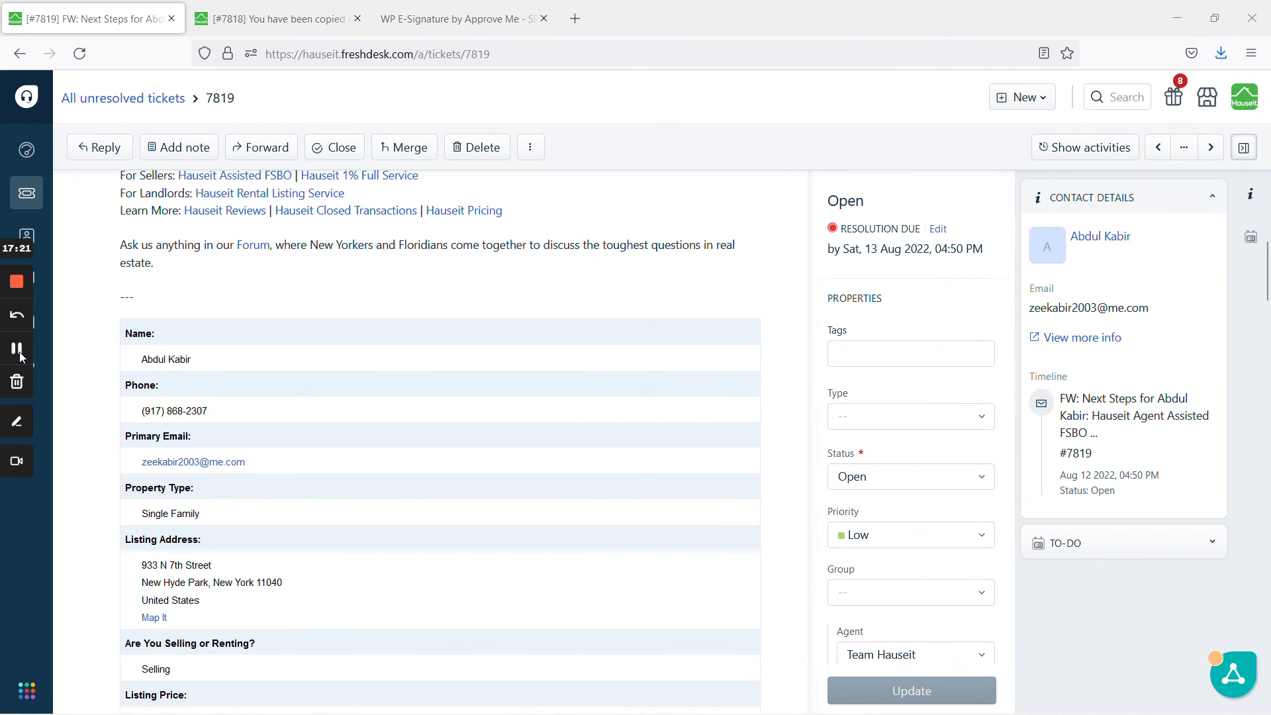
pyautogui.rightClick(213, 463)
pyautogui.click(345, 474)
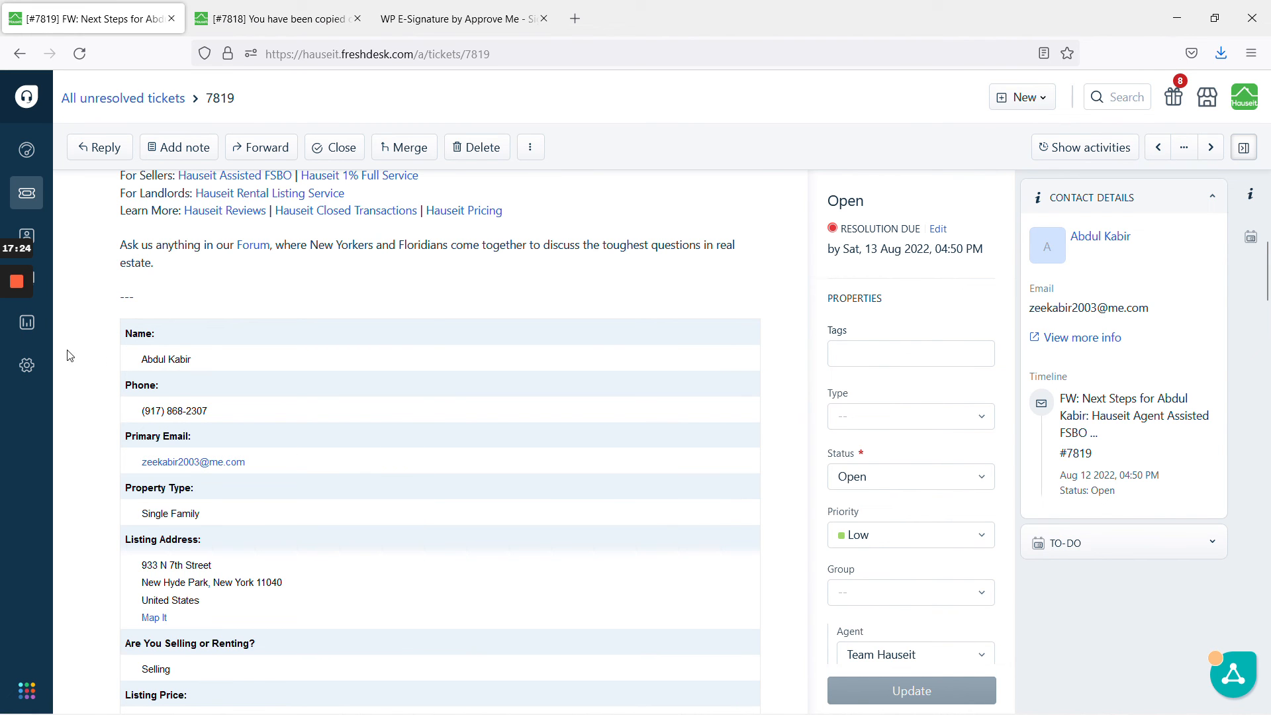
pyautogui.click(16, 354)
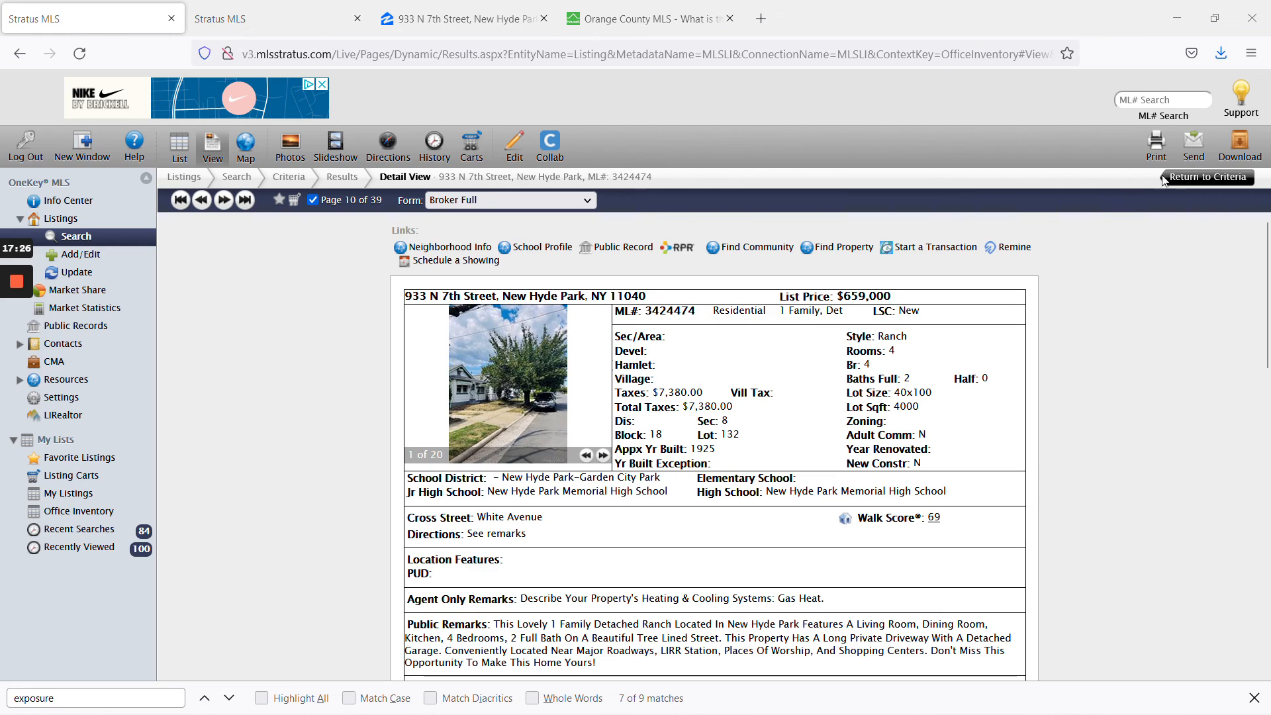
pyautogui.click(1194, 143)
pyautogui.hotkey('ctrl', 'v')
pyautogui.press('Return')
pyautogui.press('BackSpace')
pyautogui.hotkey('ctrl', 'a')
pyautogui.press('BackSpace')
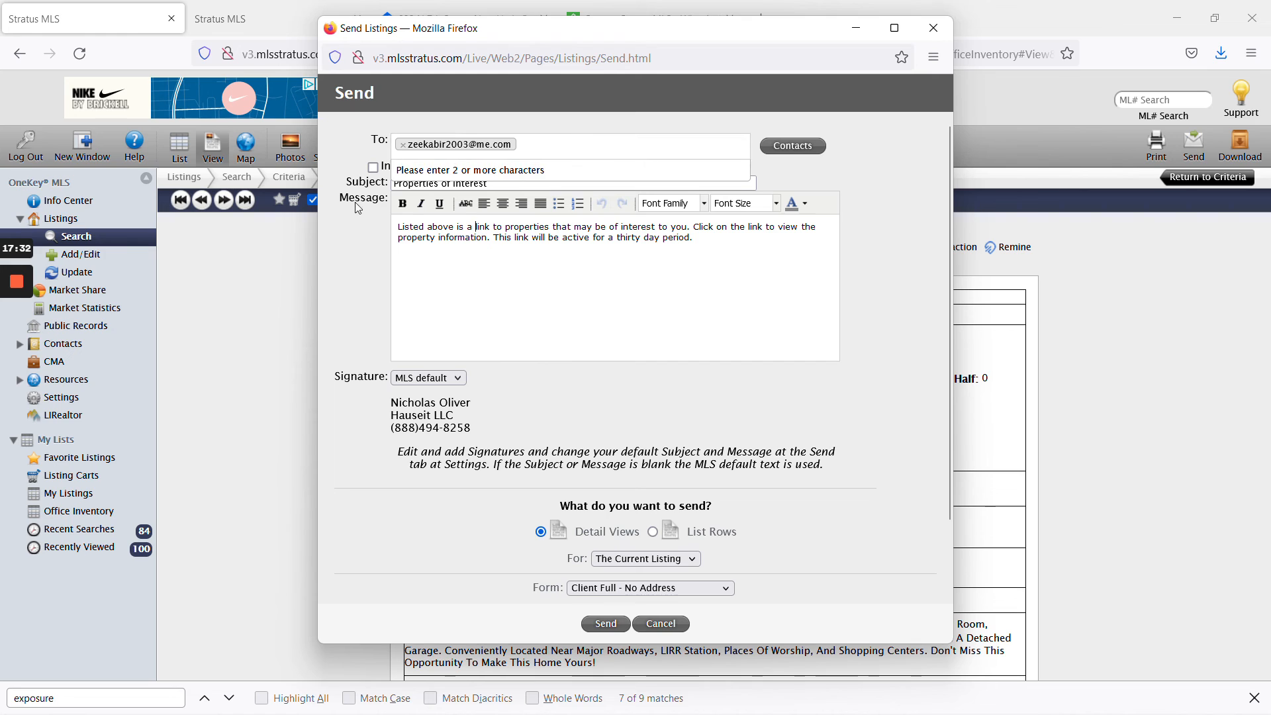
pyautogui.click(359, 223)
# Keep the MLS default signature, choose the Broker Full form and send the listing email.
pyautogui.moveTo(490, 183); pyautogui.dragTo(393, 183)
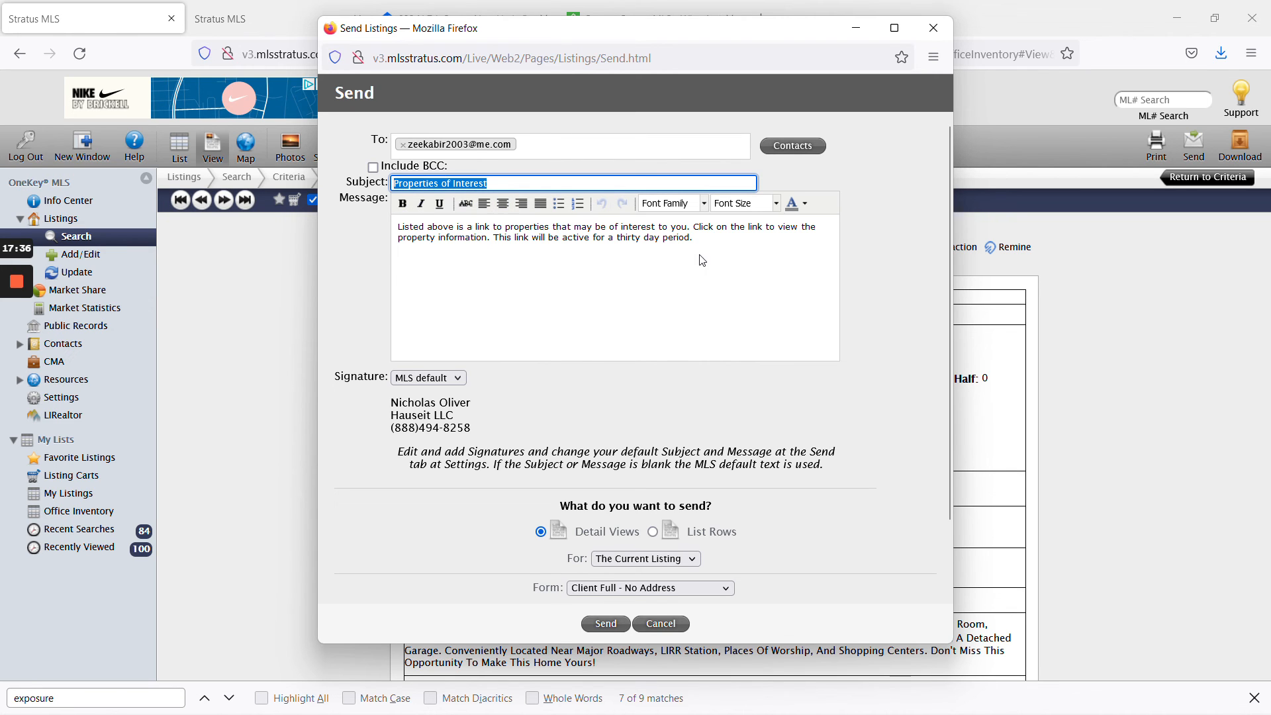
pyautogui.click(459, 379)
pyautogui.click(459, 380)
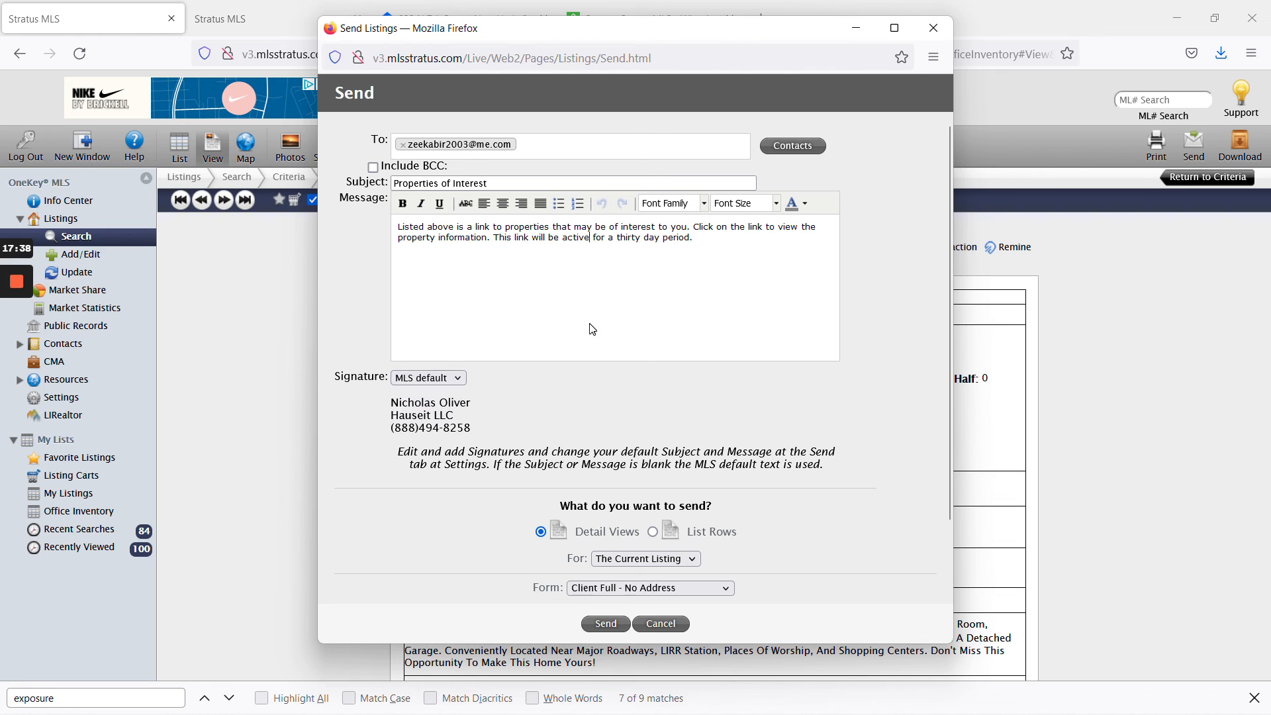
pyautogui.click(662, 589)
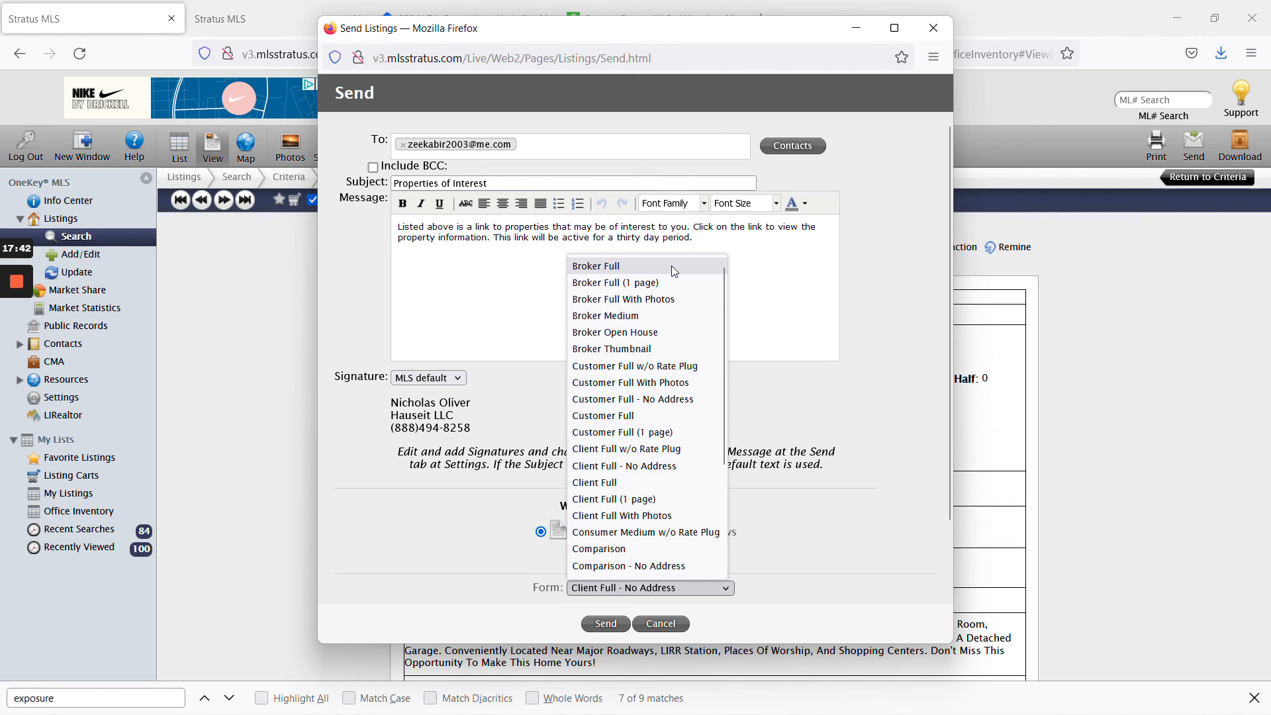
pyautogui.click(673, 267)
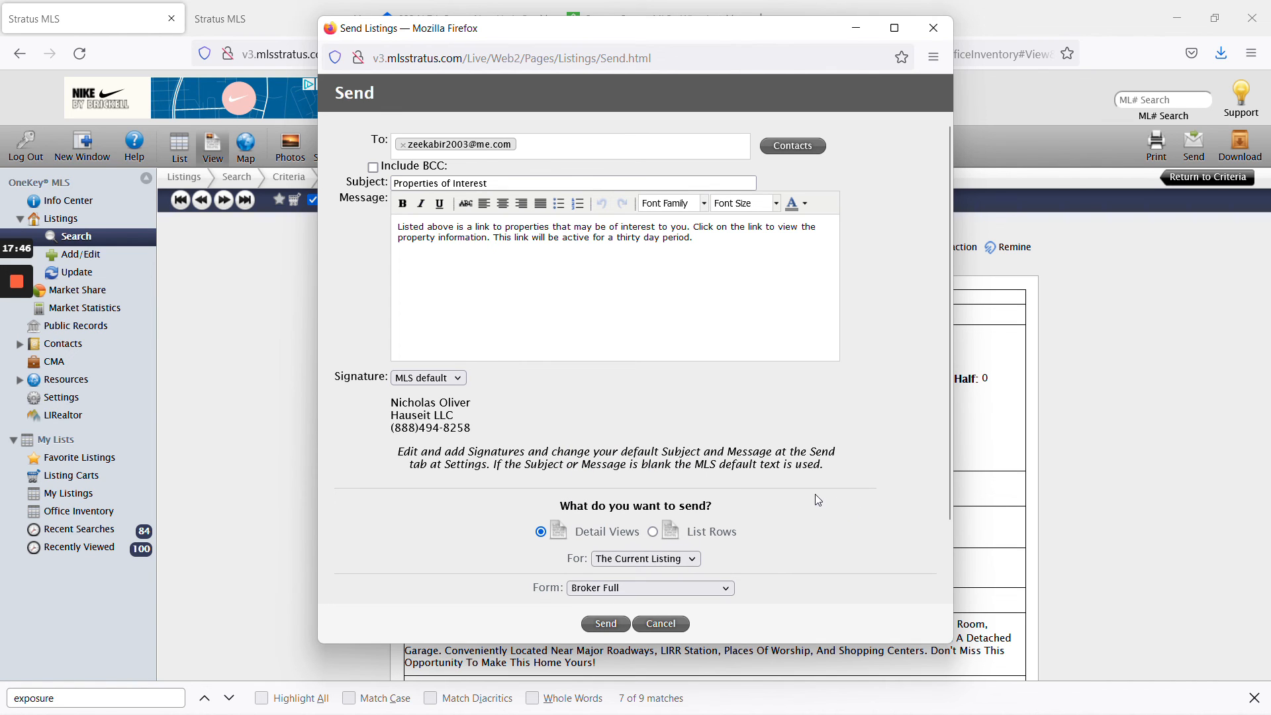
pyautogui.moveTo(16, 347)
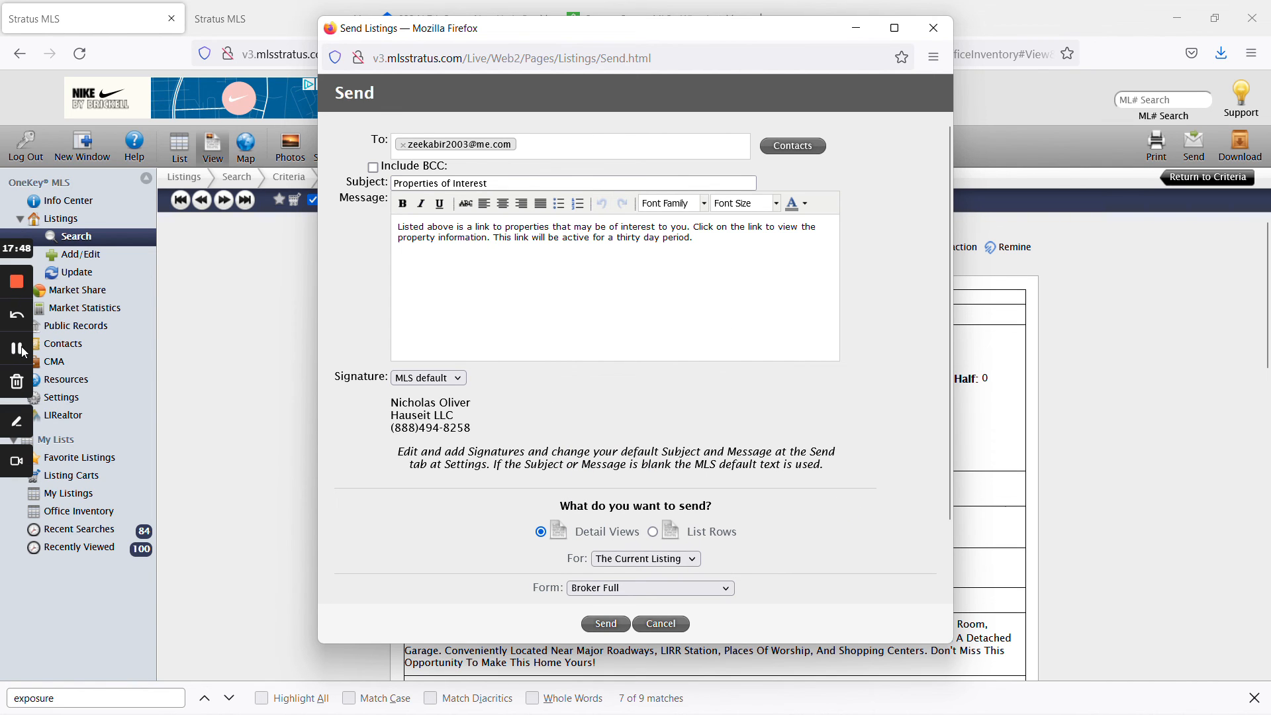
pyautogui.click(622, 626)
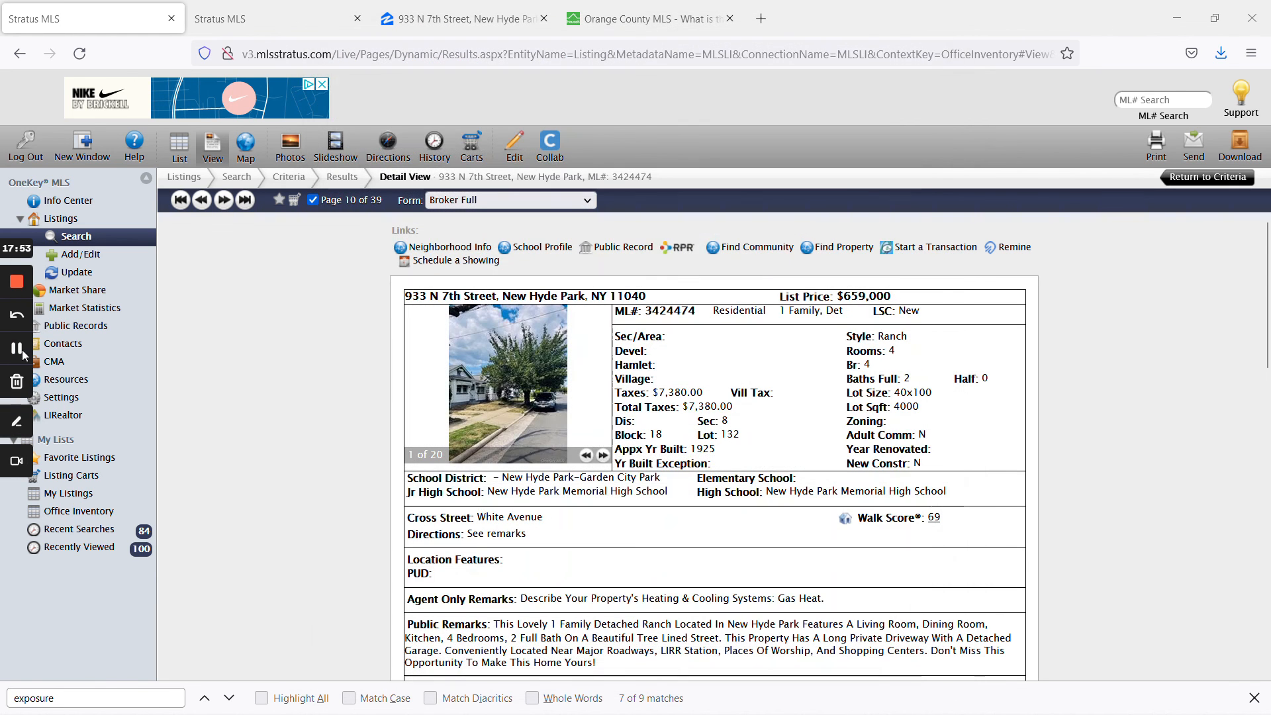
pyautogui.click(21, 354)
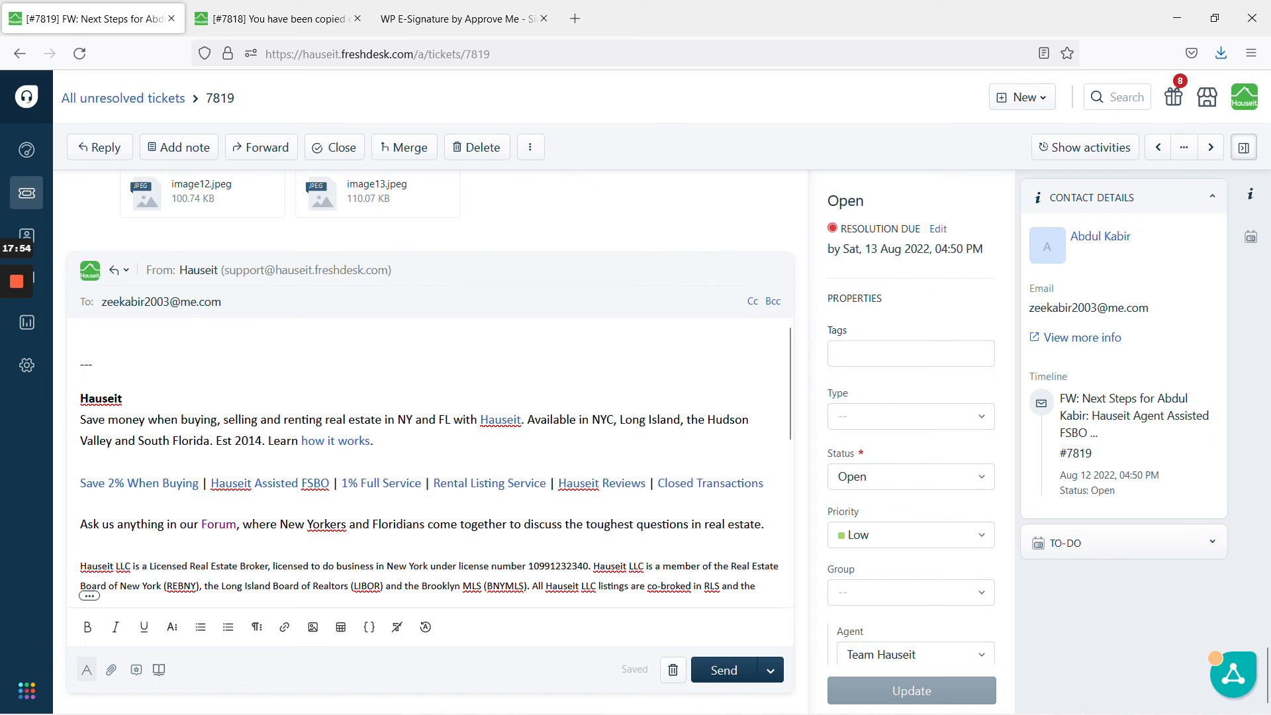
# Insert the 'New Listing: Upload Notification' canned response and use Send and set as Closed.
pyautogui.click(137, 671)
pyautogui.scroll(-3, 970, 522)
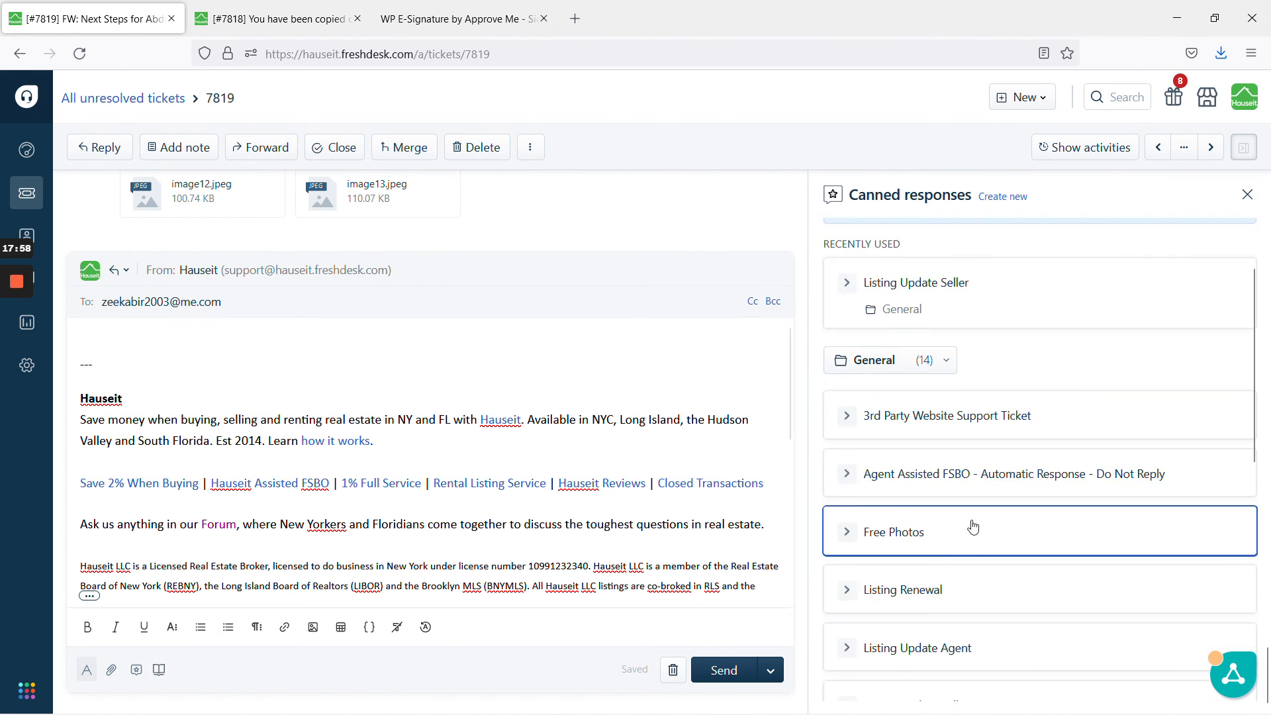
pyautogui.scroll(-4, 999, 526)
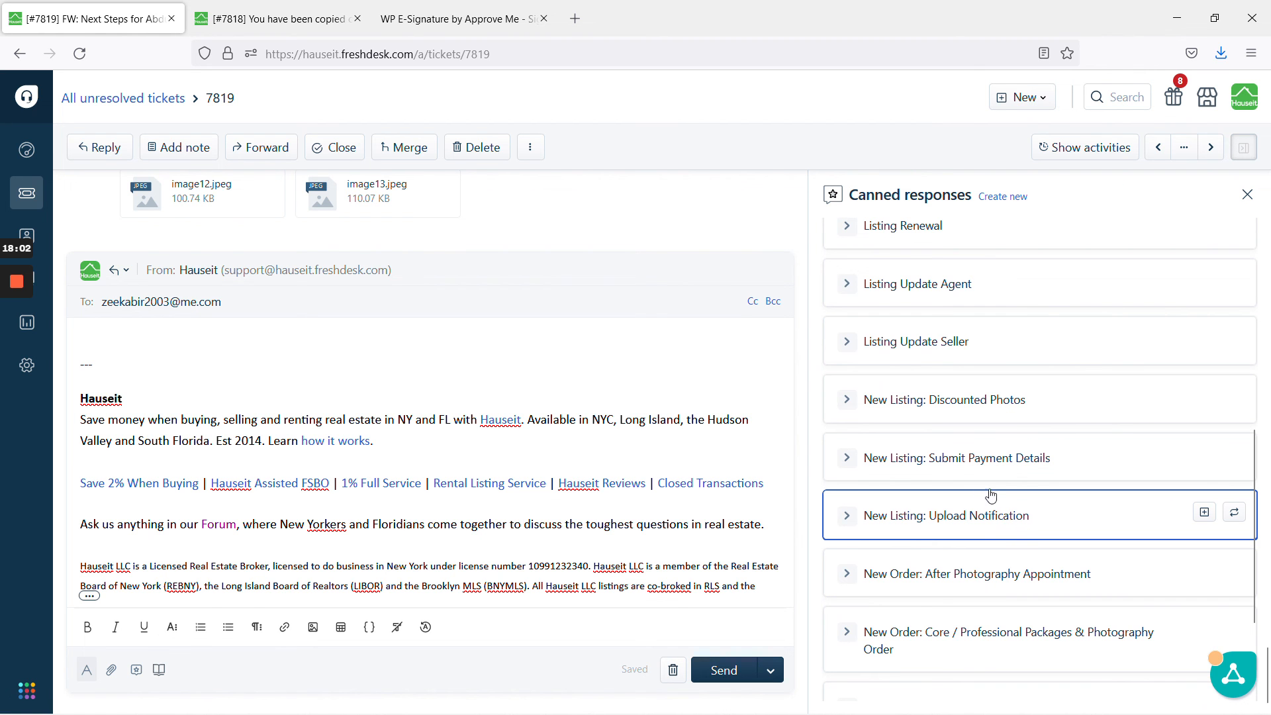
pyautogui.click(985, 512)
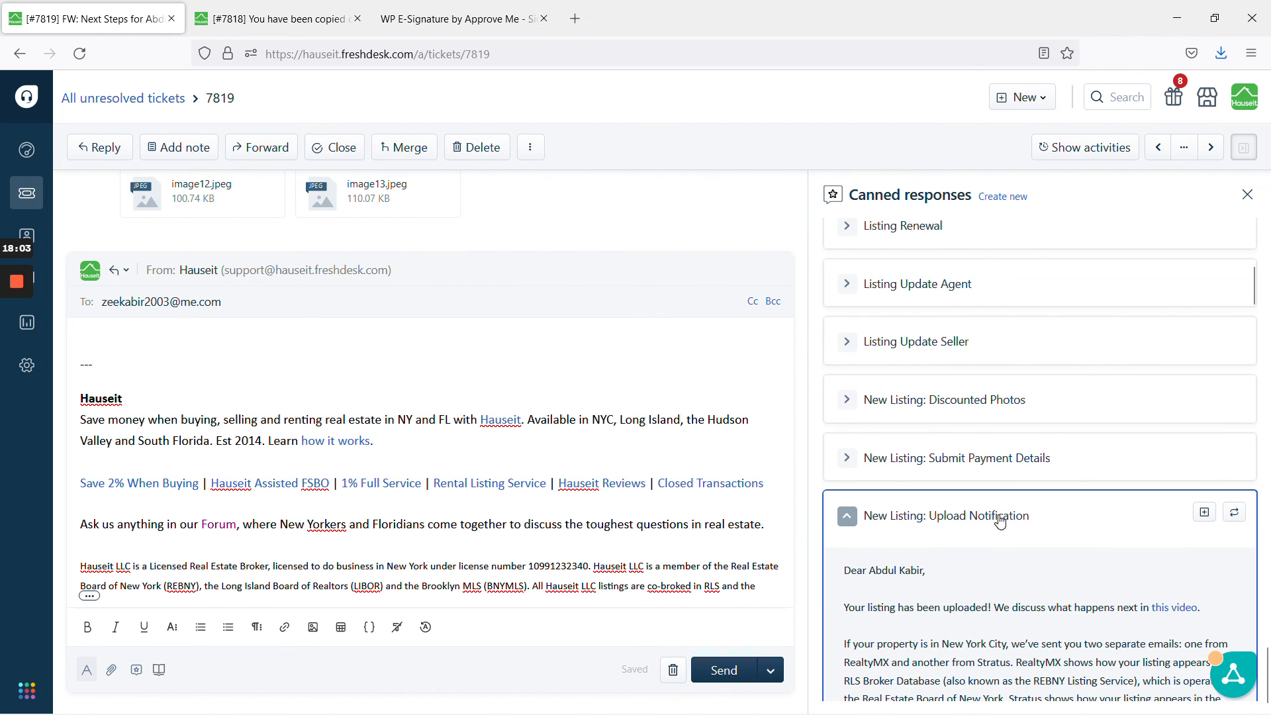
pyautogui.click(1205, 513)
pyautogui.scroll(15, 430, 457)
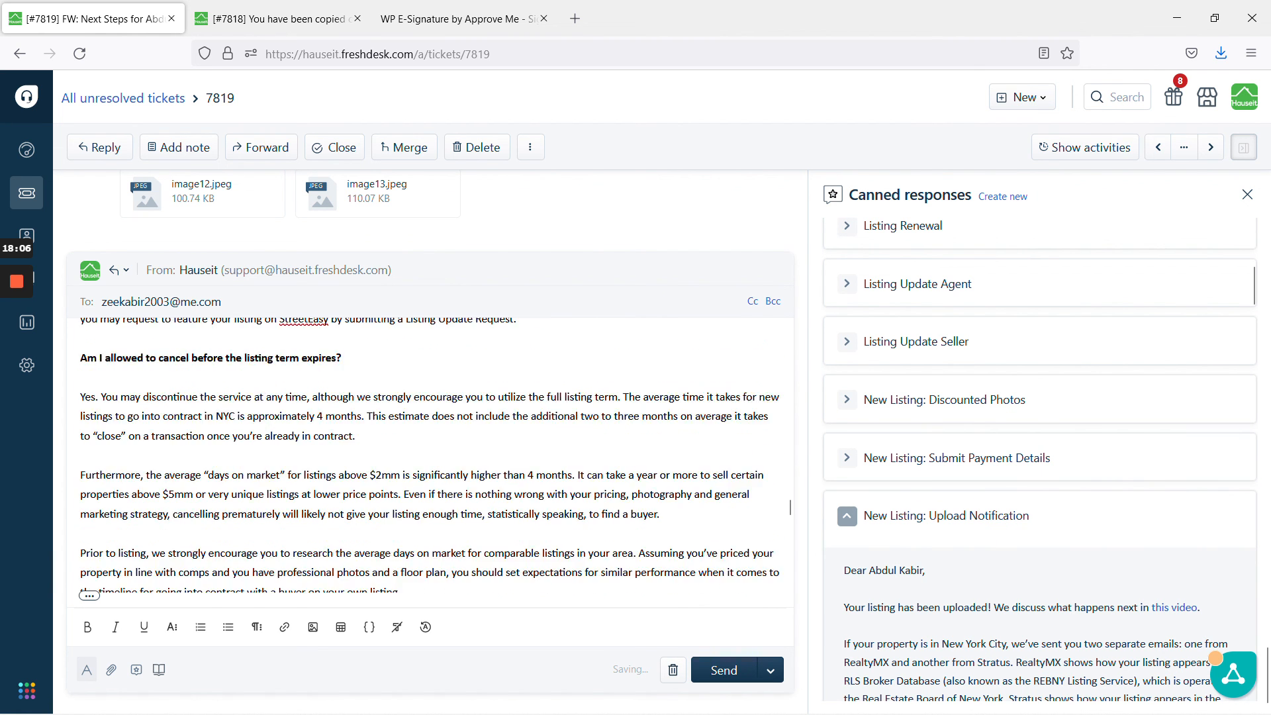
pyautogui.scroll(5, 431, 456)
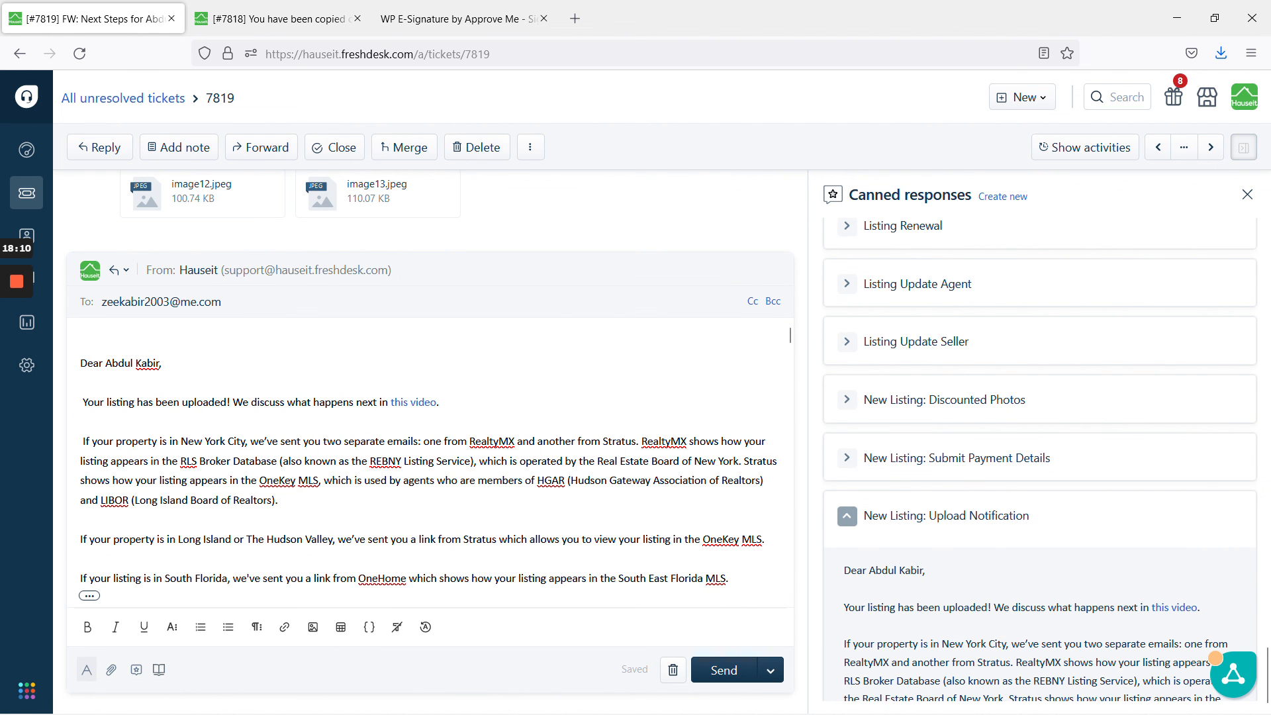
pyautogui.moveTo(22, 441)
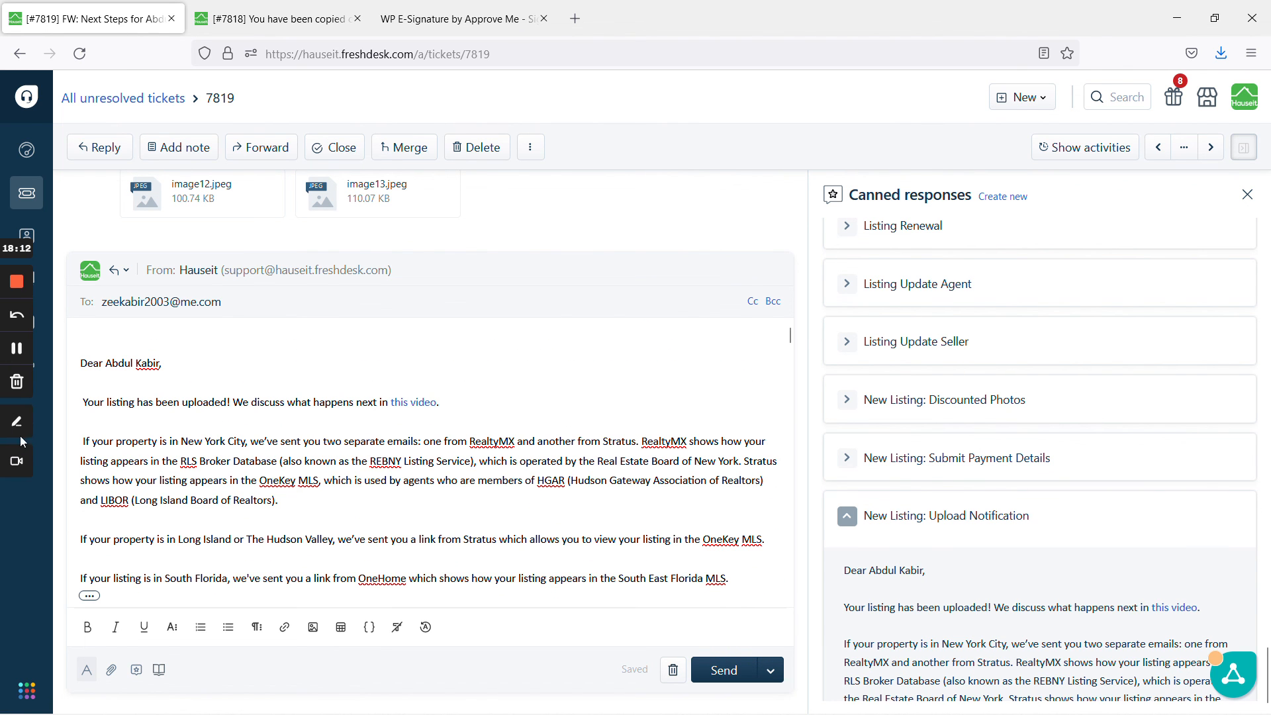
pyautogui.click(16, 351)
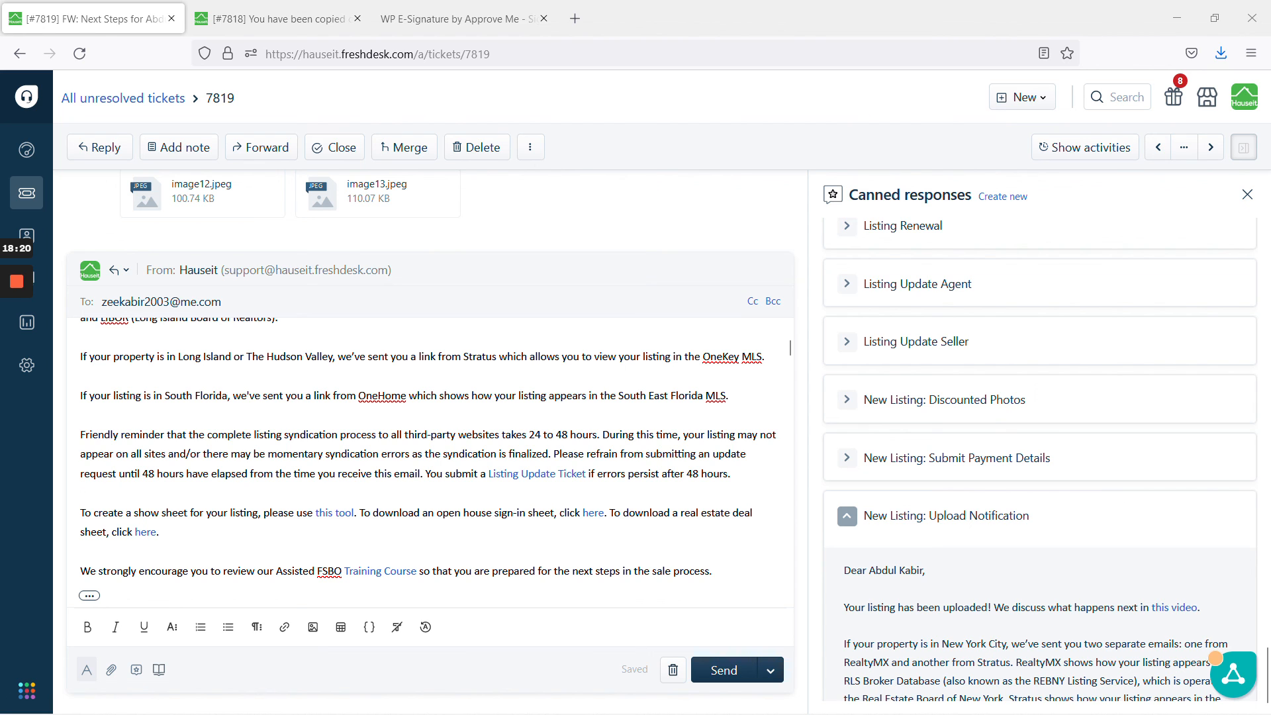
pyautogui.click(772, 671)
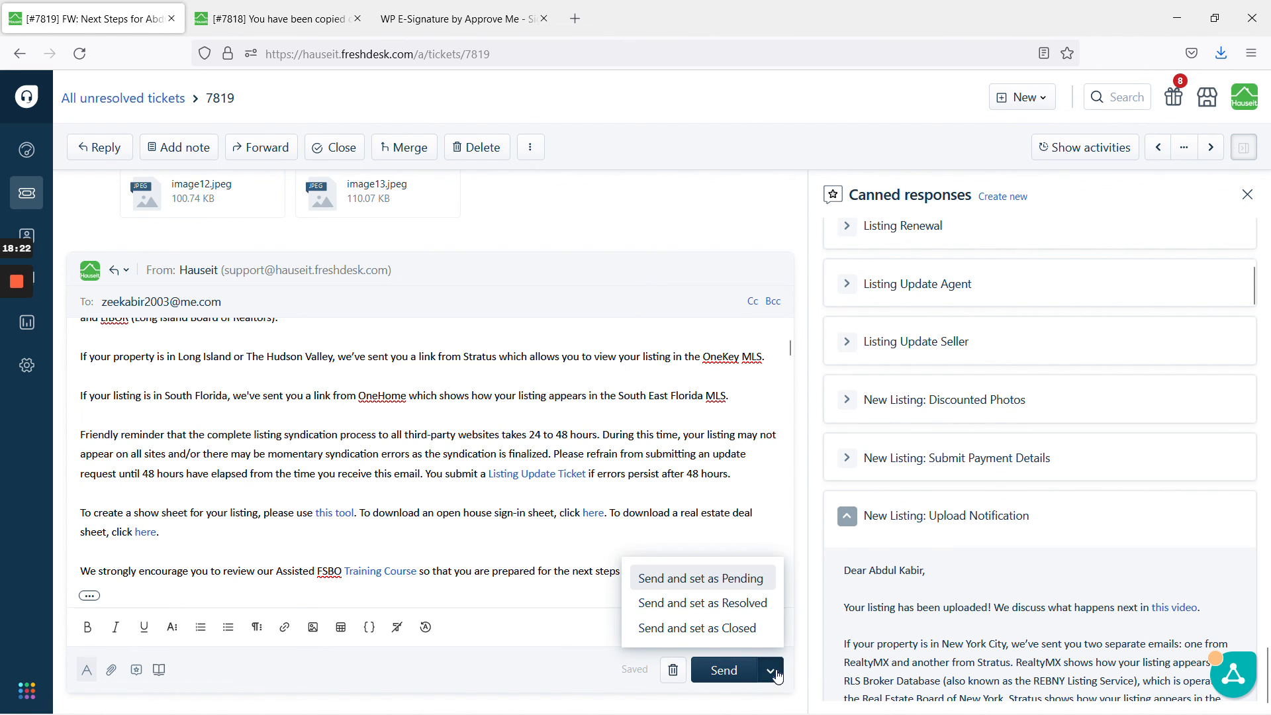
pyautogui.click(762, 636)
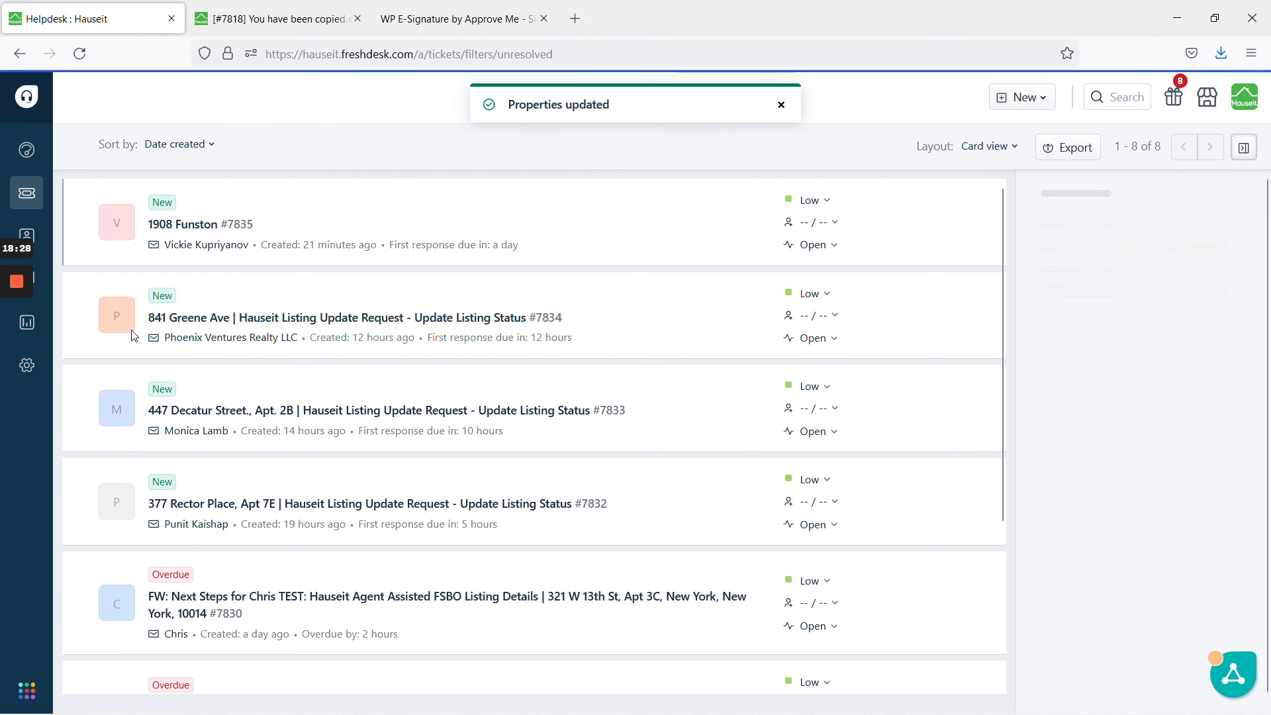
pyautogui.moveTo(10, 299)
pyautogui.click(24, 350)
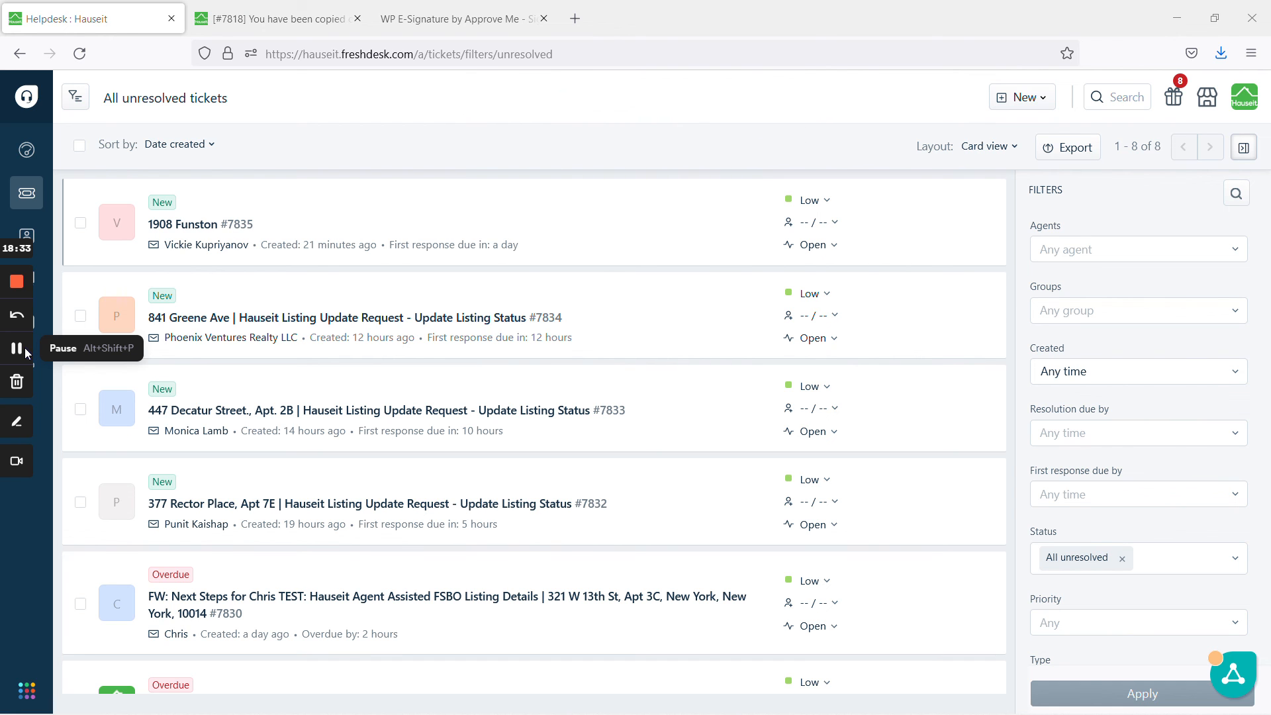
pyautogui.click(294, 7)
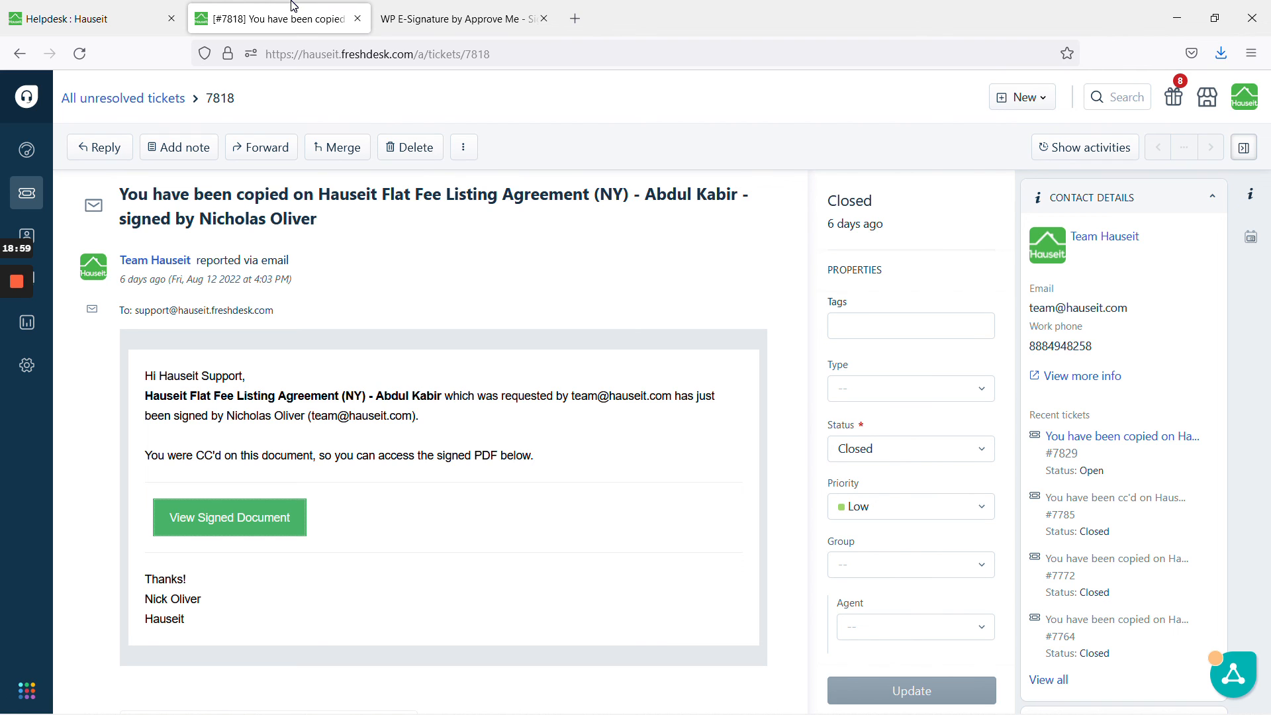
pyautogui.moveTo(19, 278)
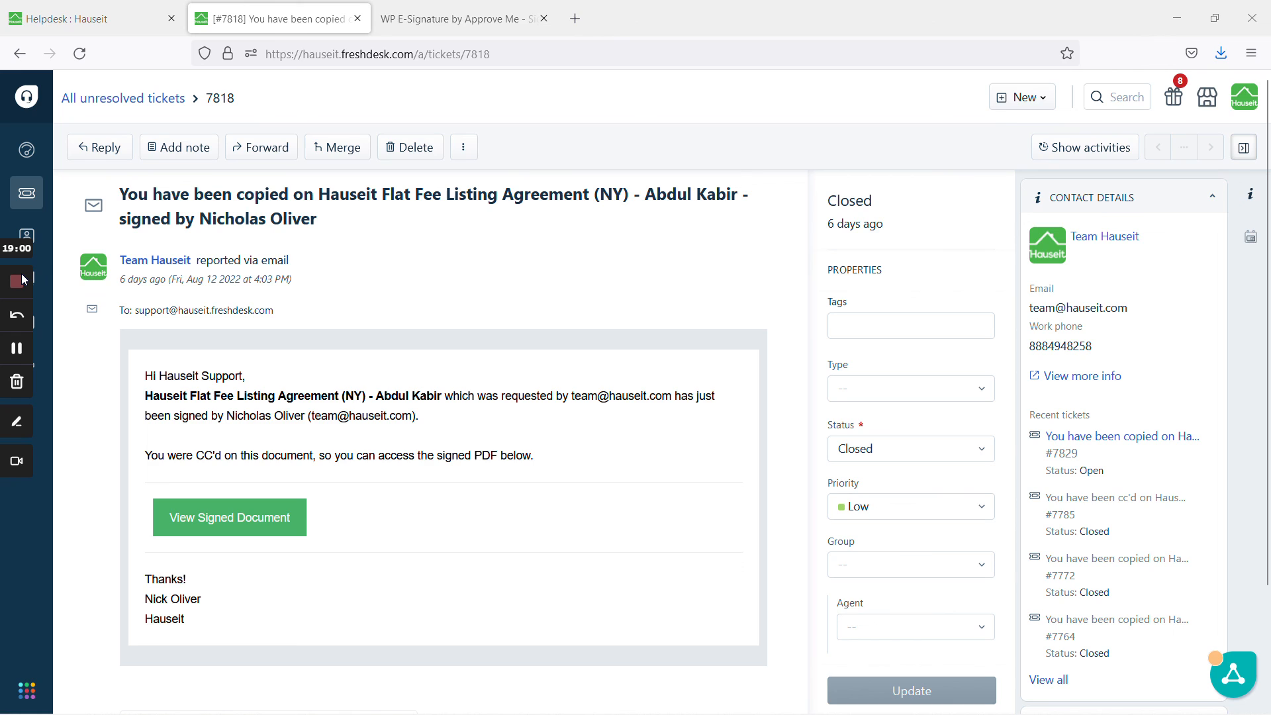